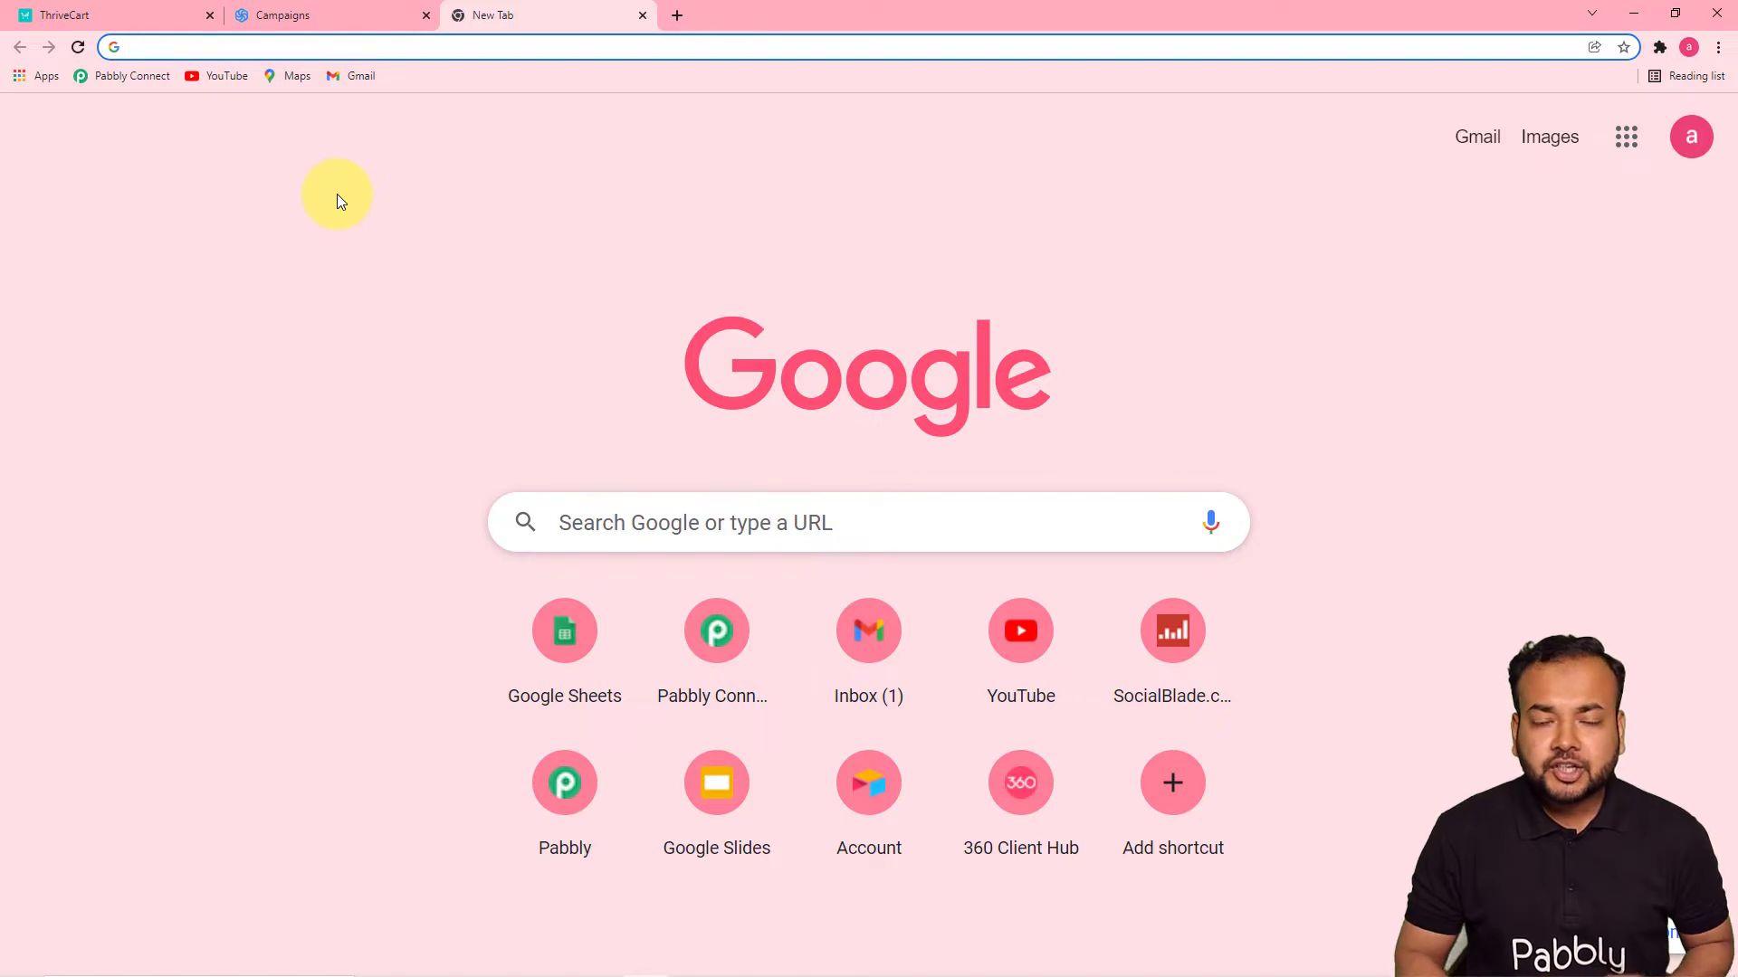
Step: Open Pabbly Connect and create a workflow named "Add Thrivecart Customers to Sendinblue Automatically"
click(132, 76)
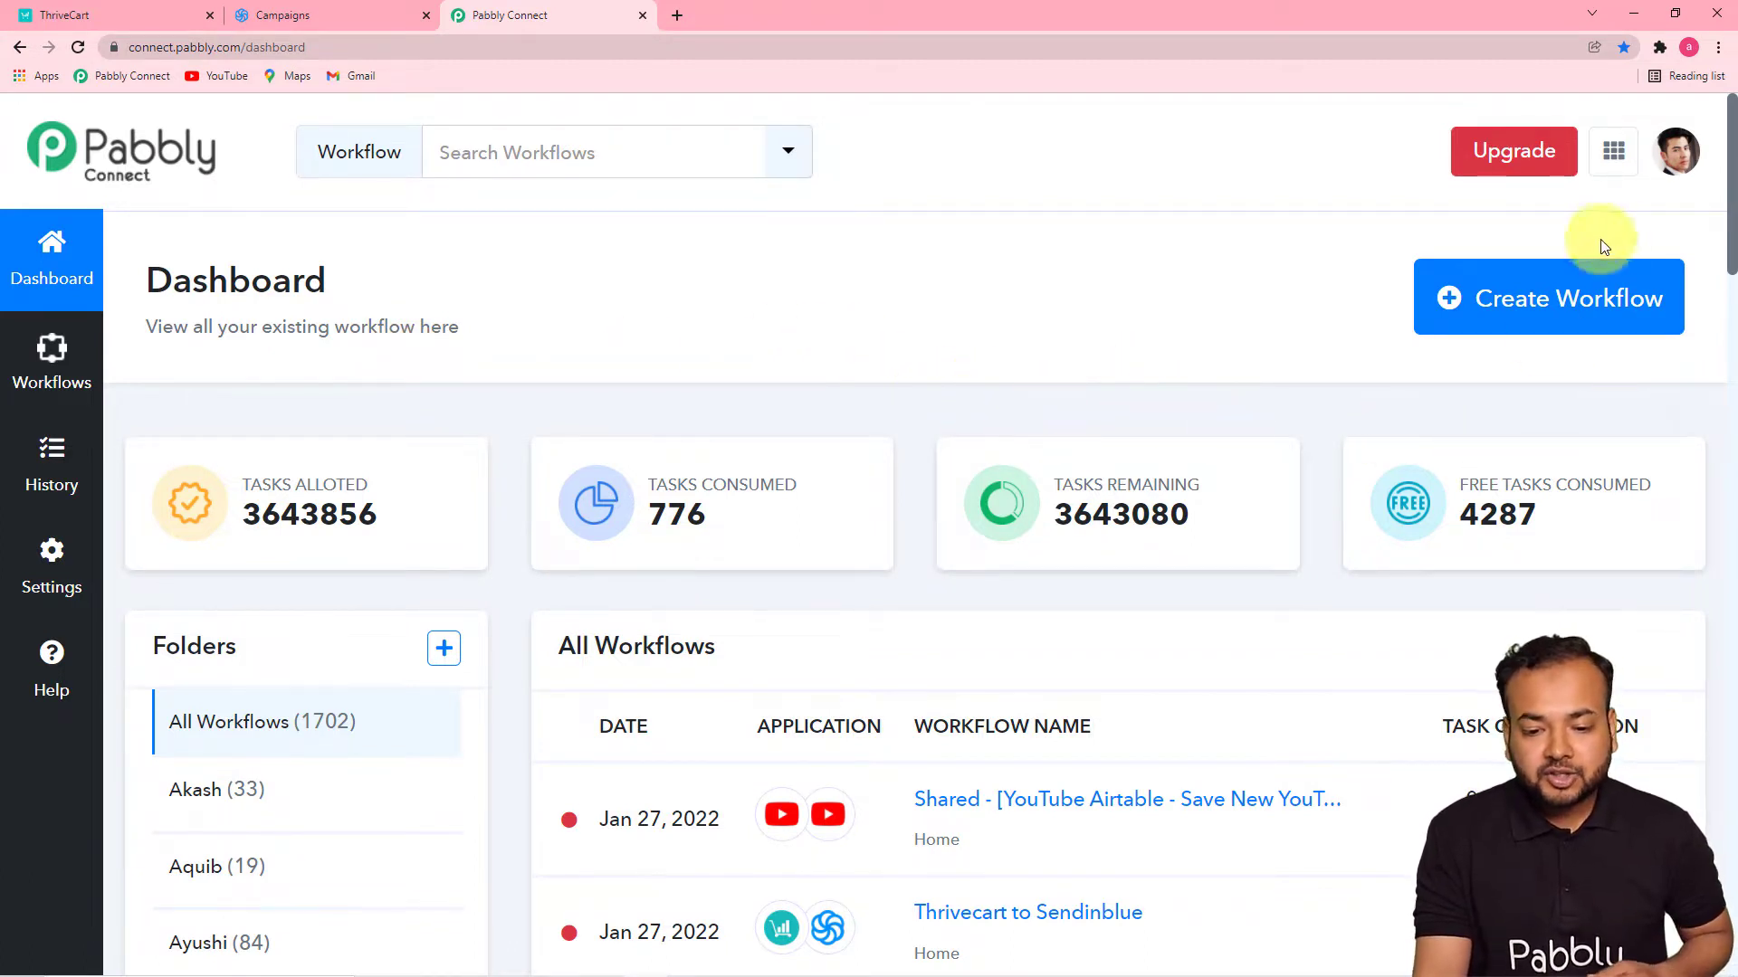
click(1508, 333)
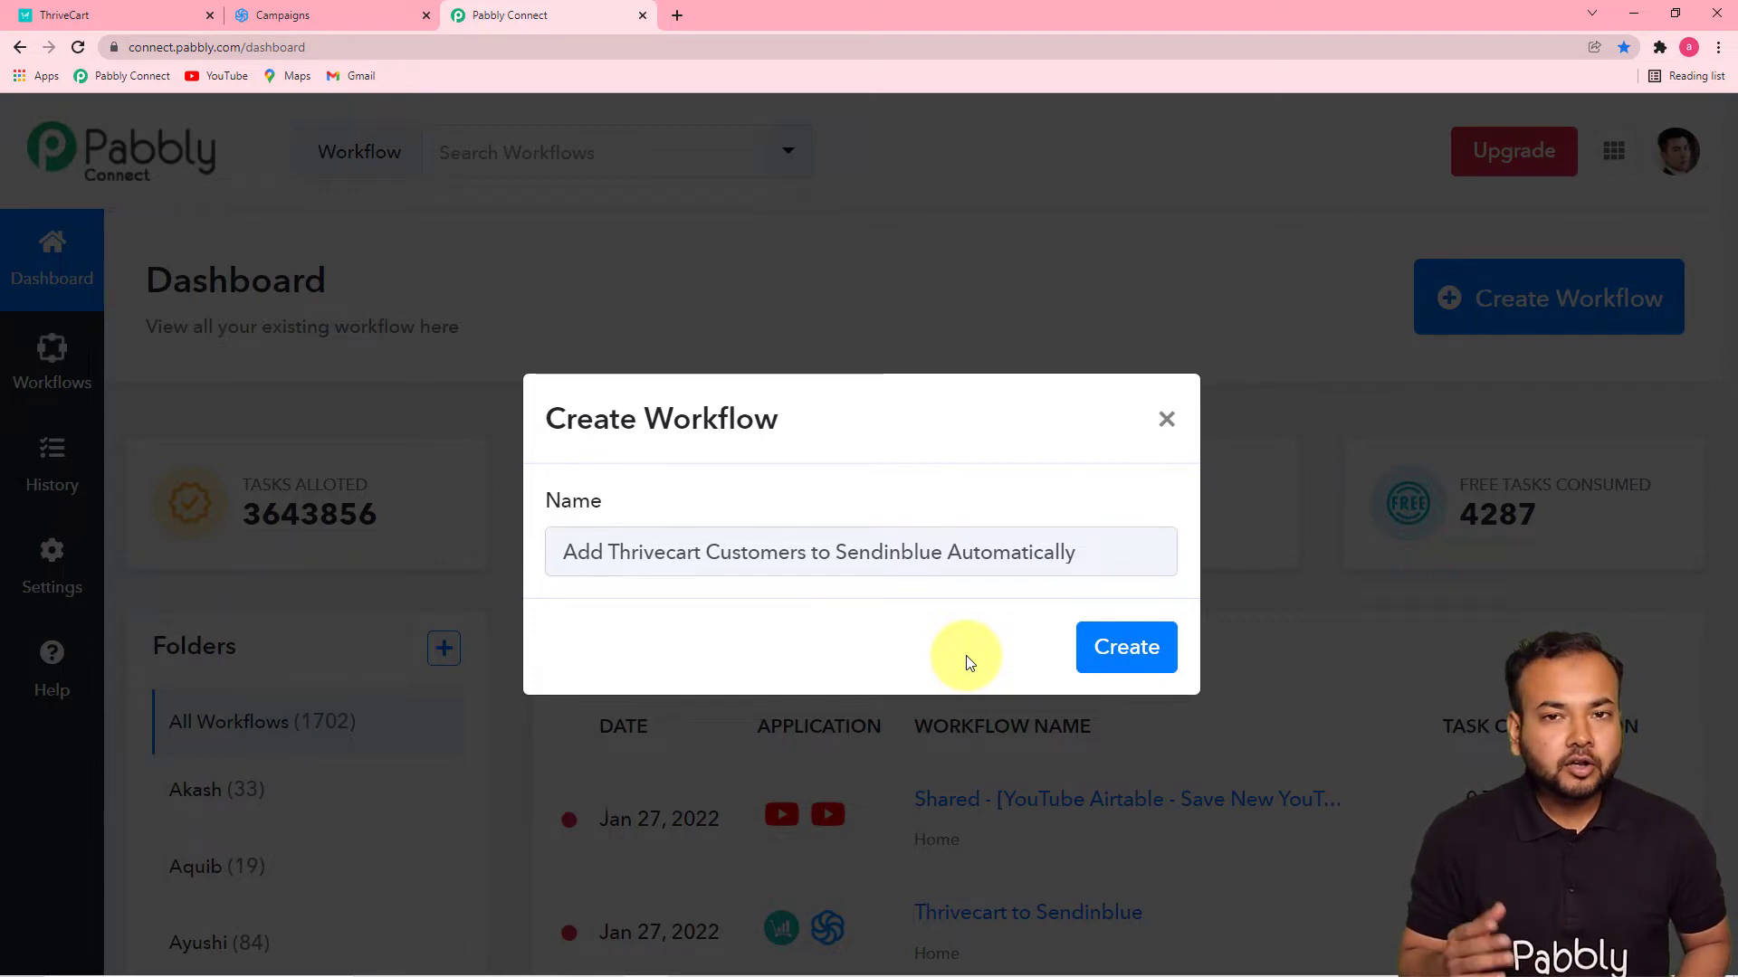
click(1115, 661)
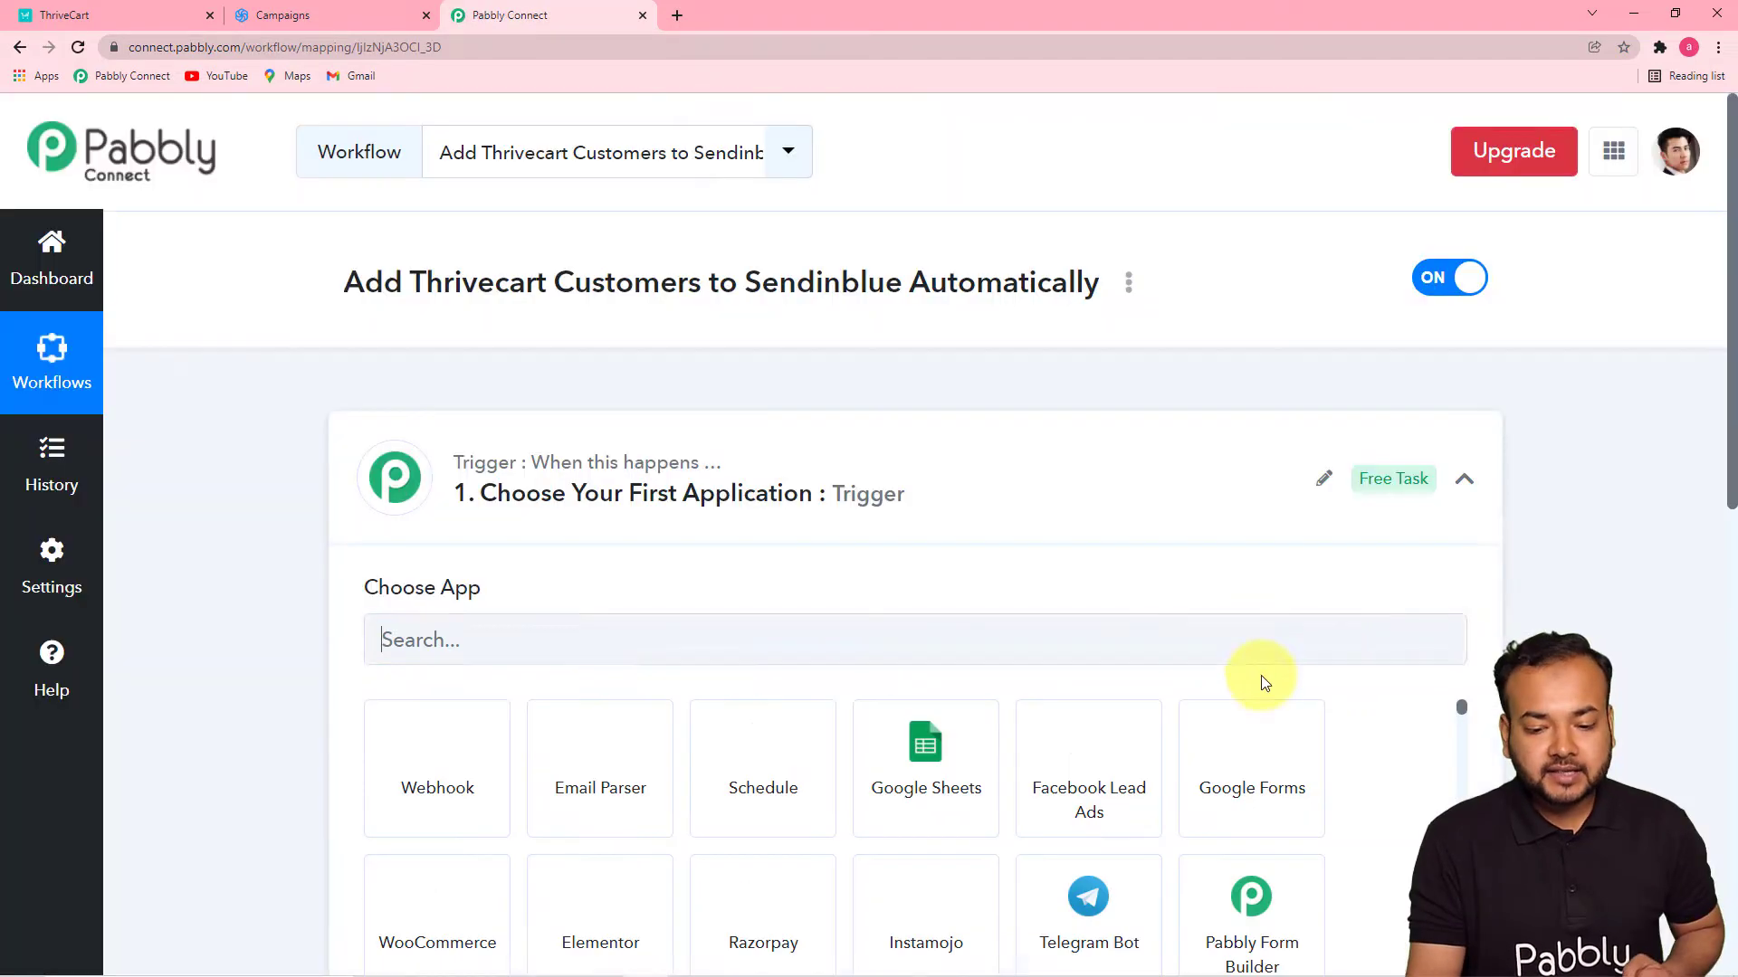
click(1465, 477)
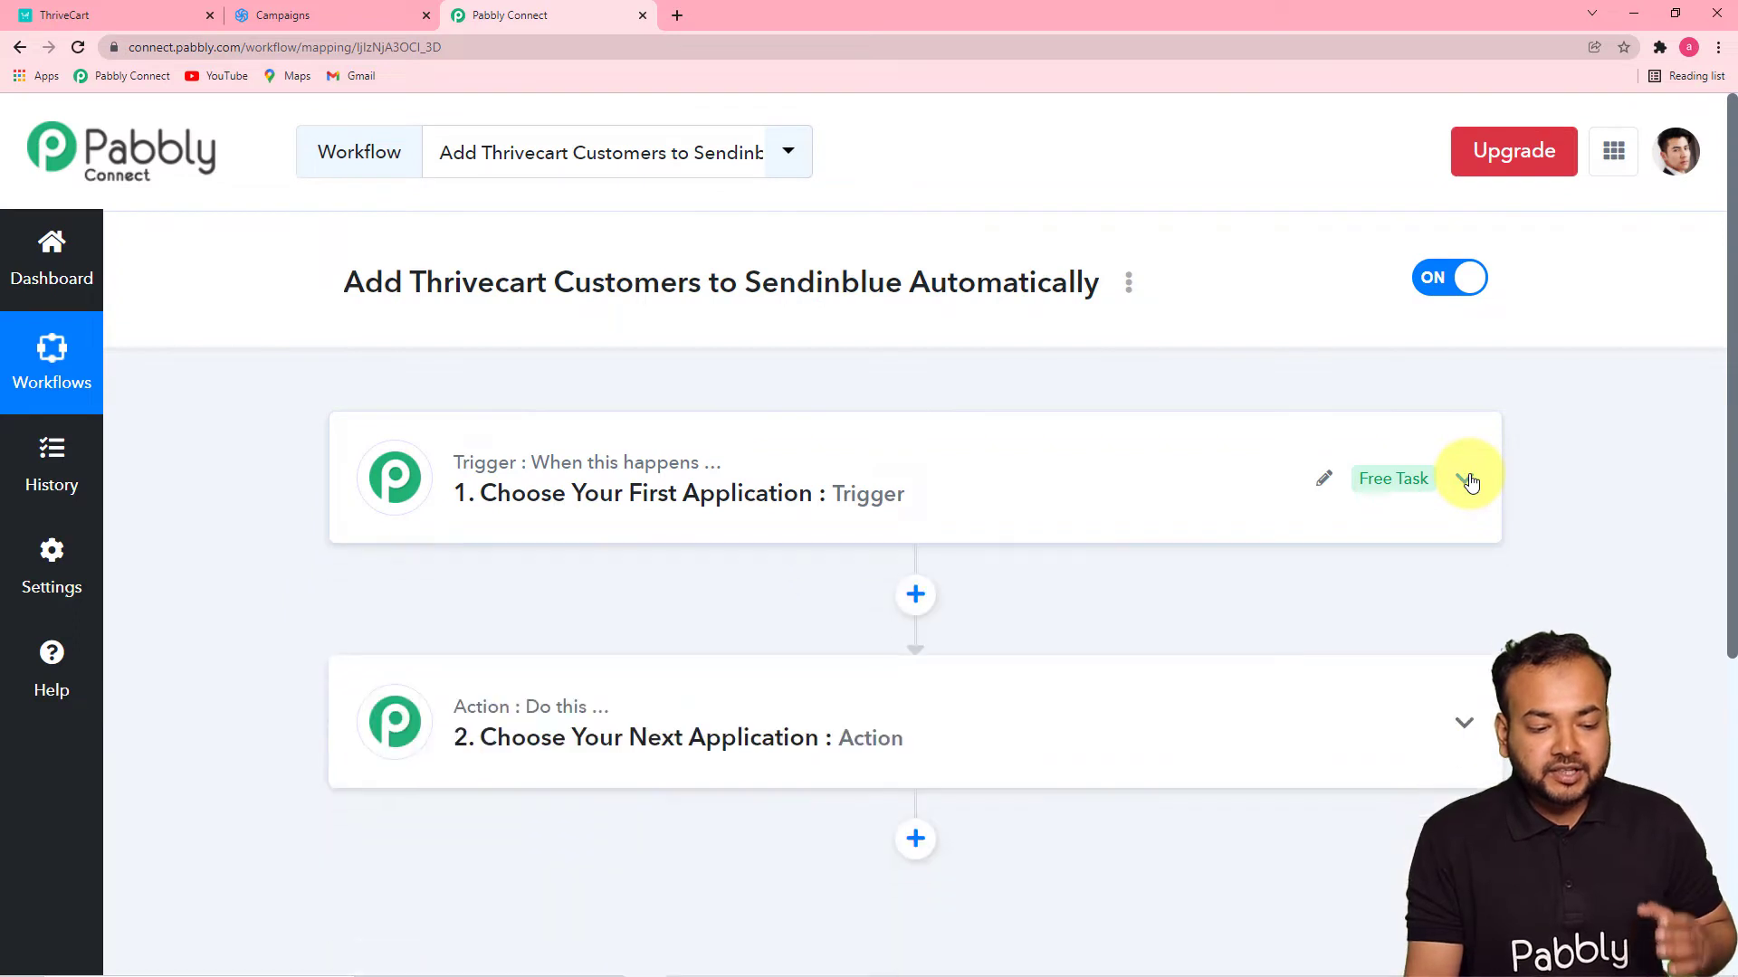
Step: Search for "thrive" in the workflow's trigger and choose ThriveCart as the first application
mouse_move(522, 461)
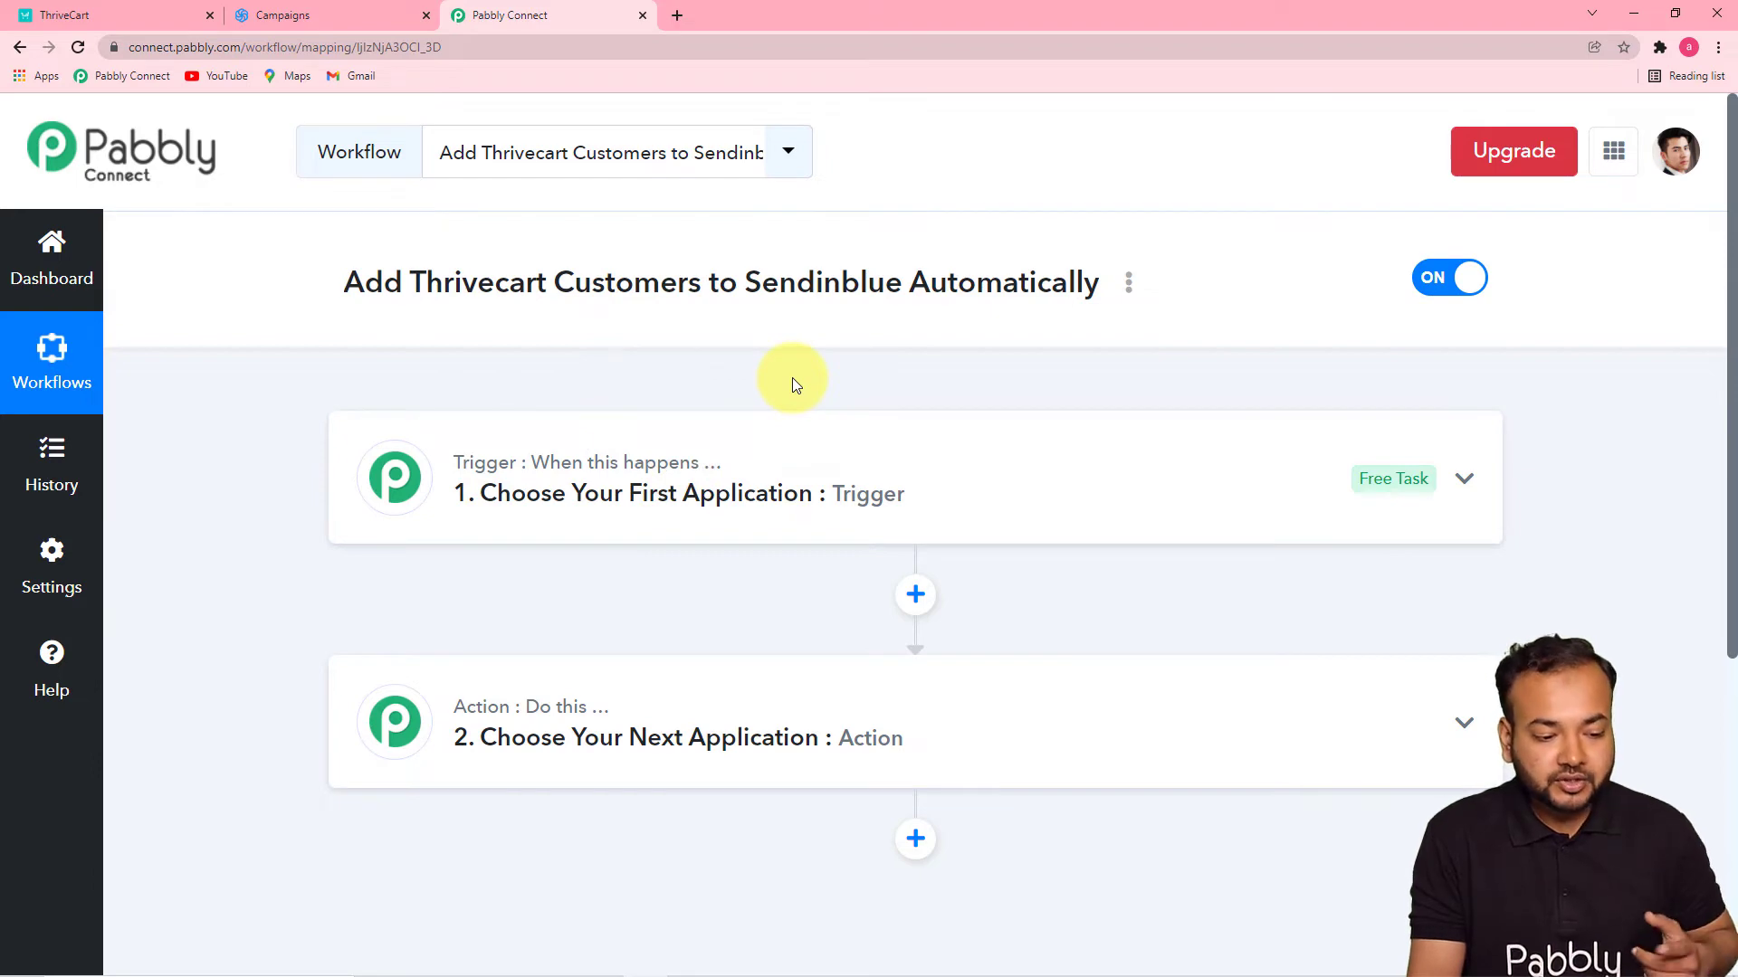
click(630, 519)
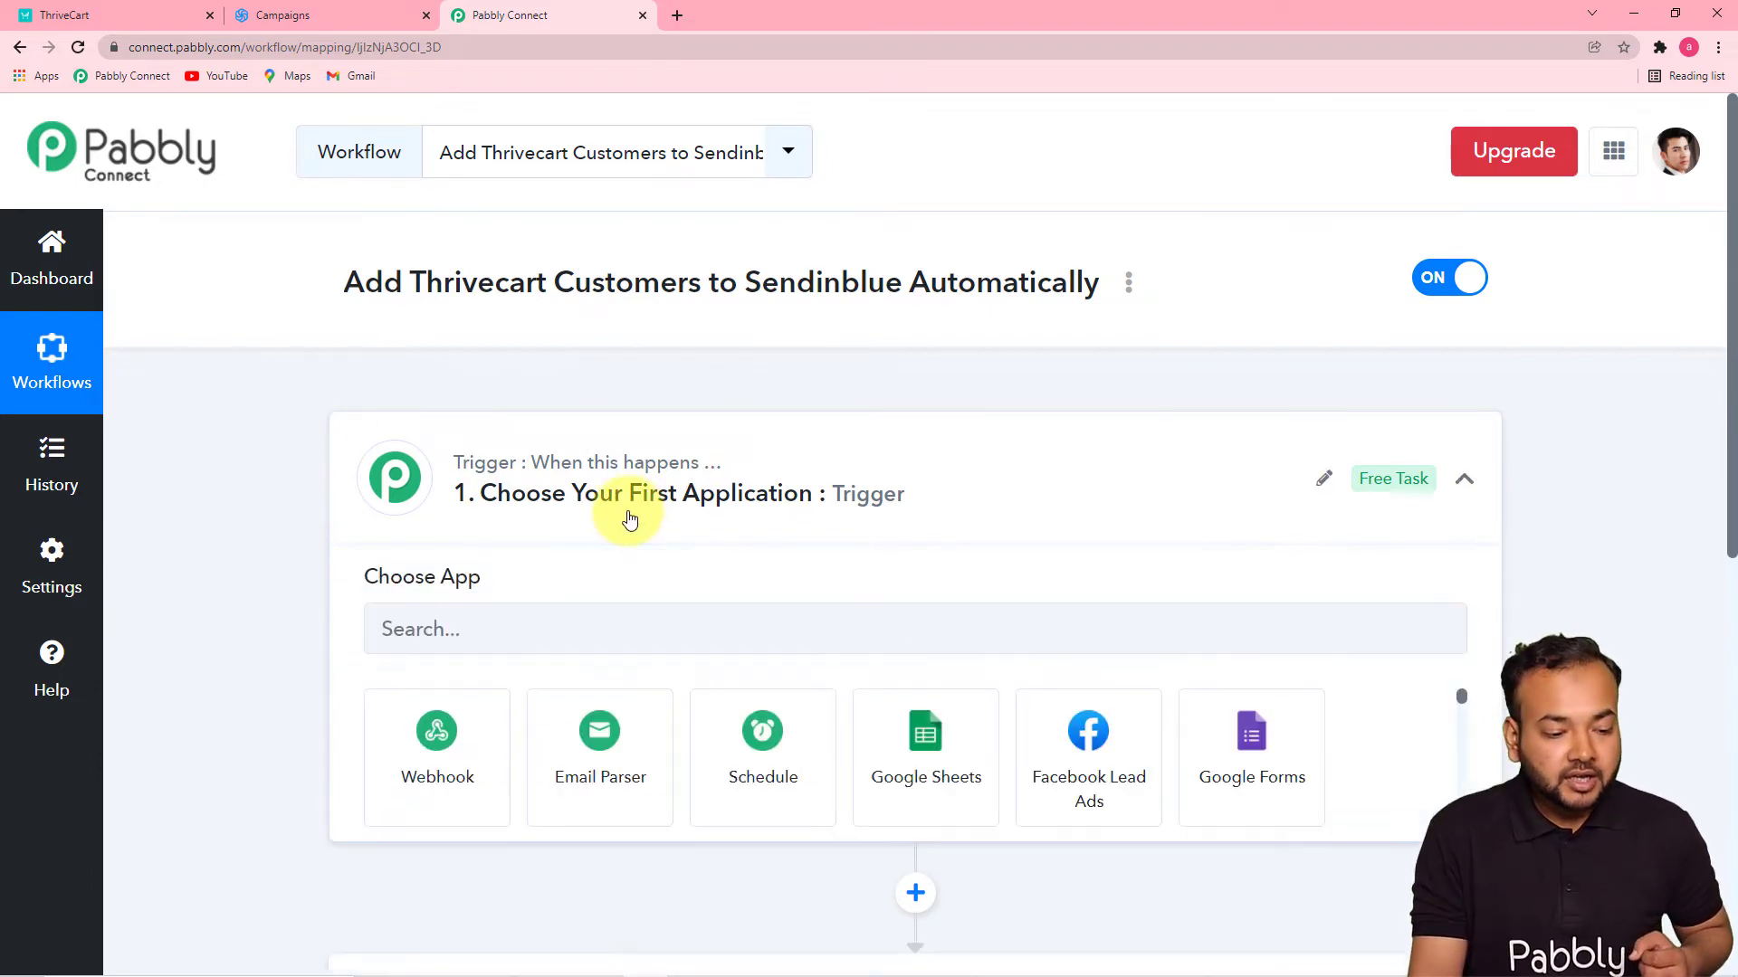
scroll(654, 483, down, 3)
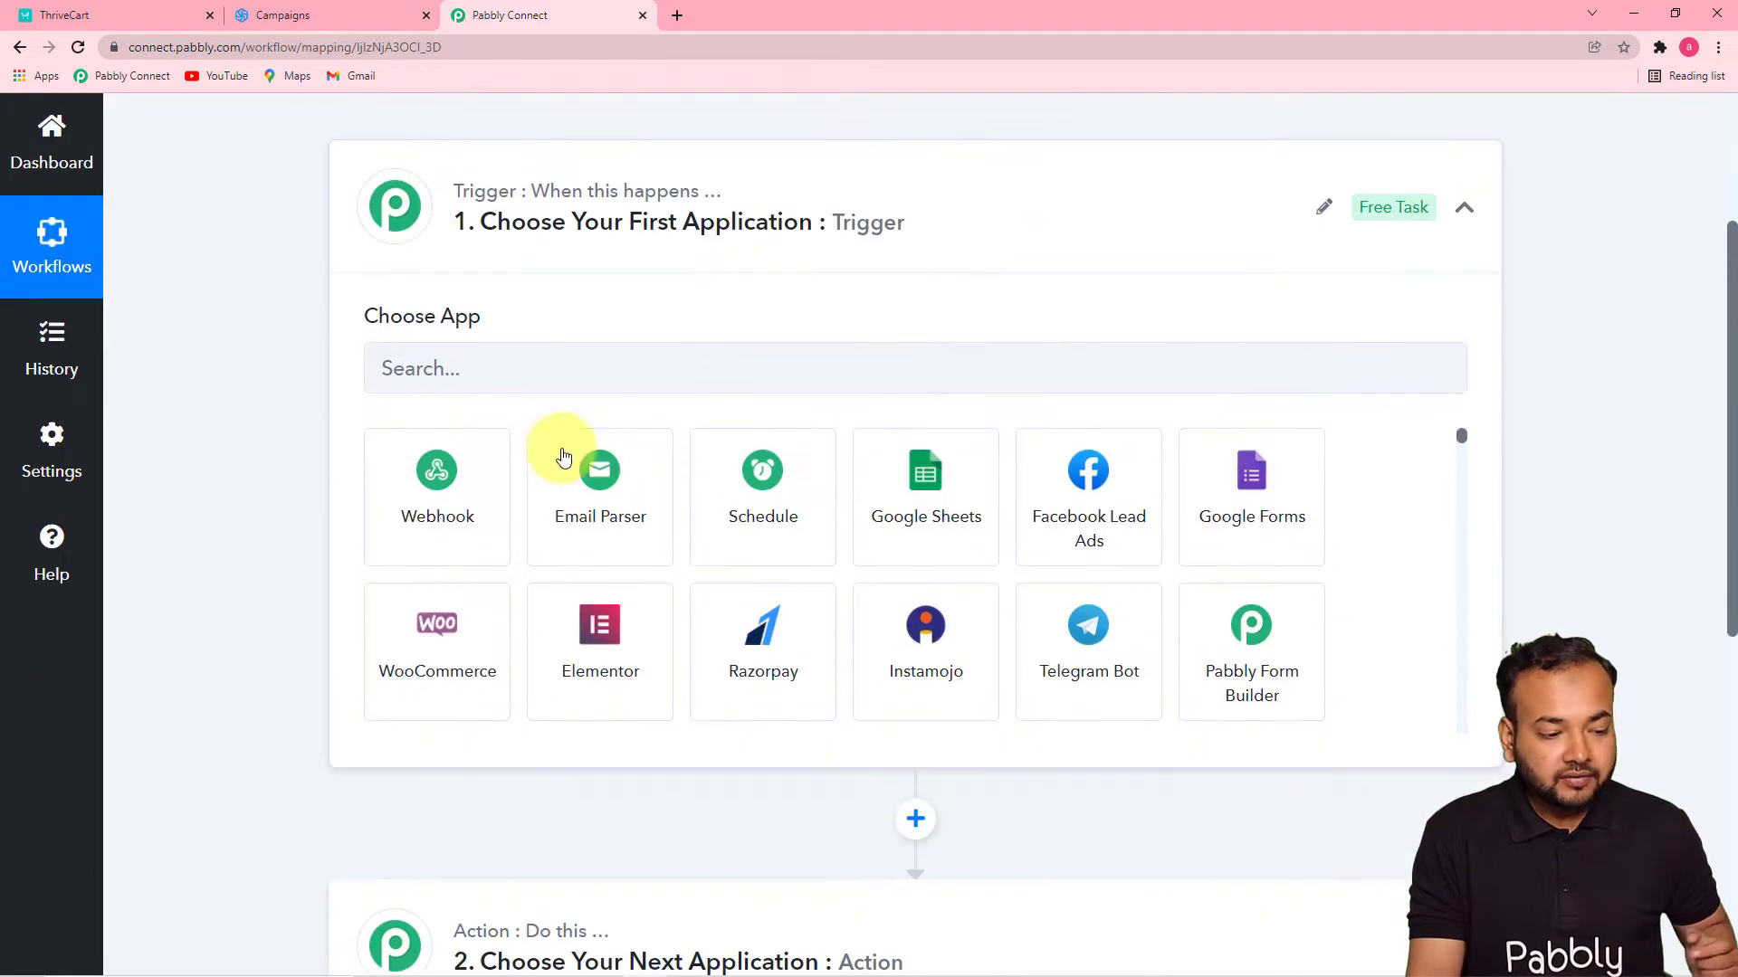
click(574, 382)
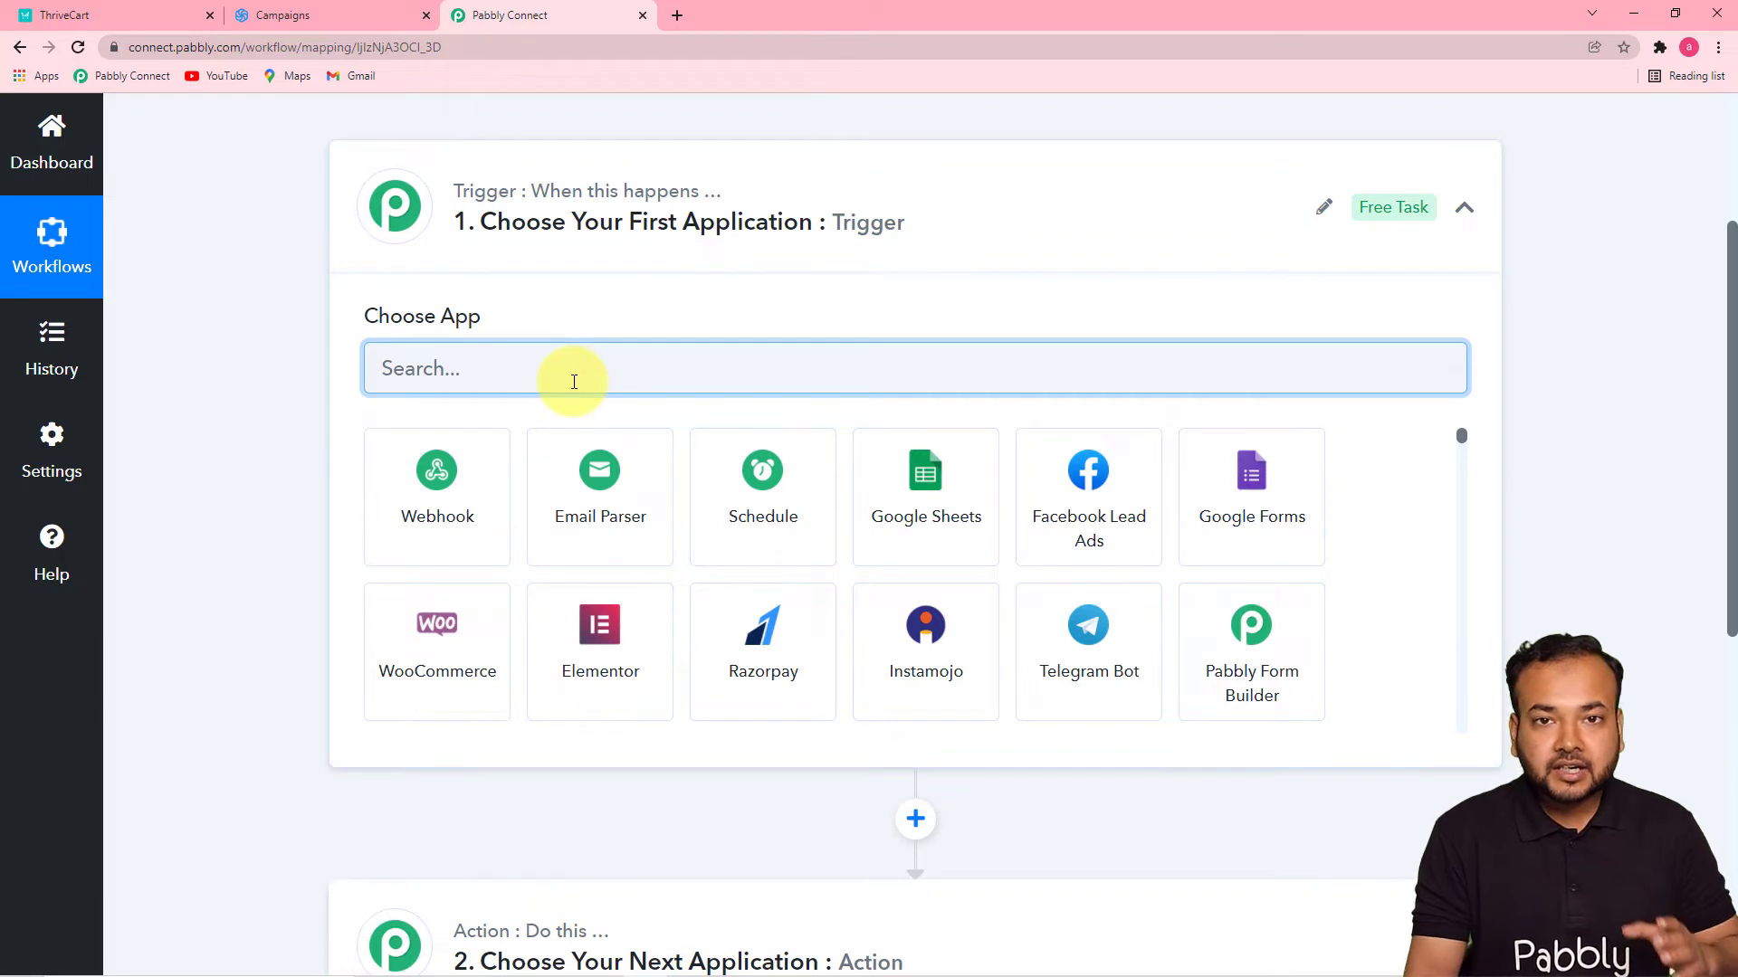
text(thrive)
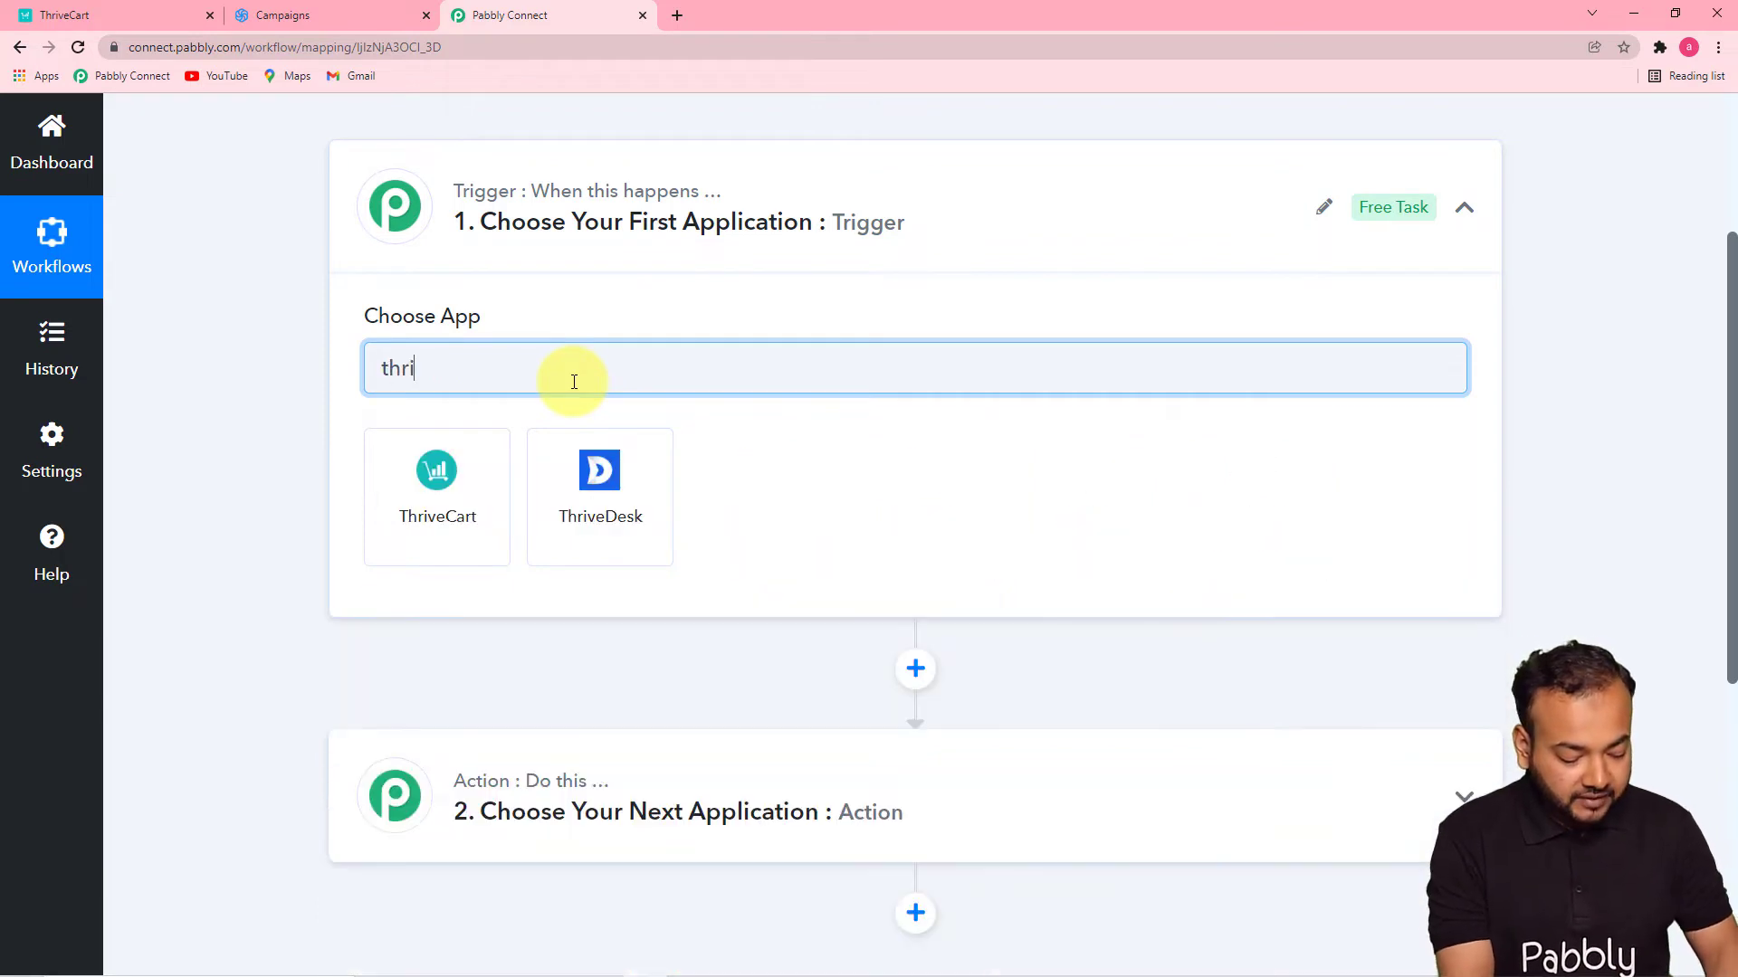
click(454, 561)
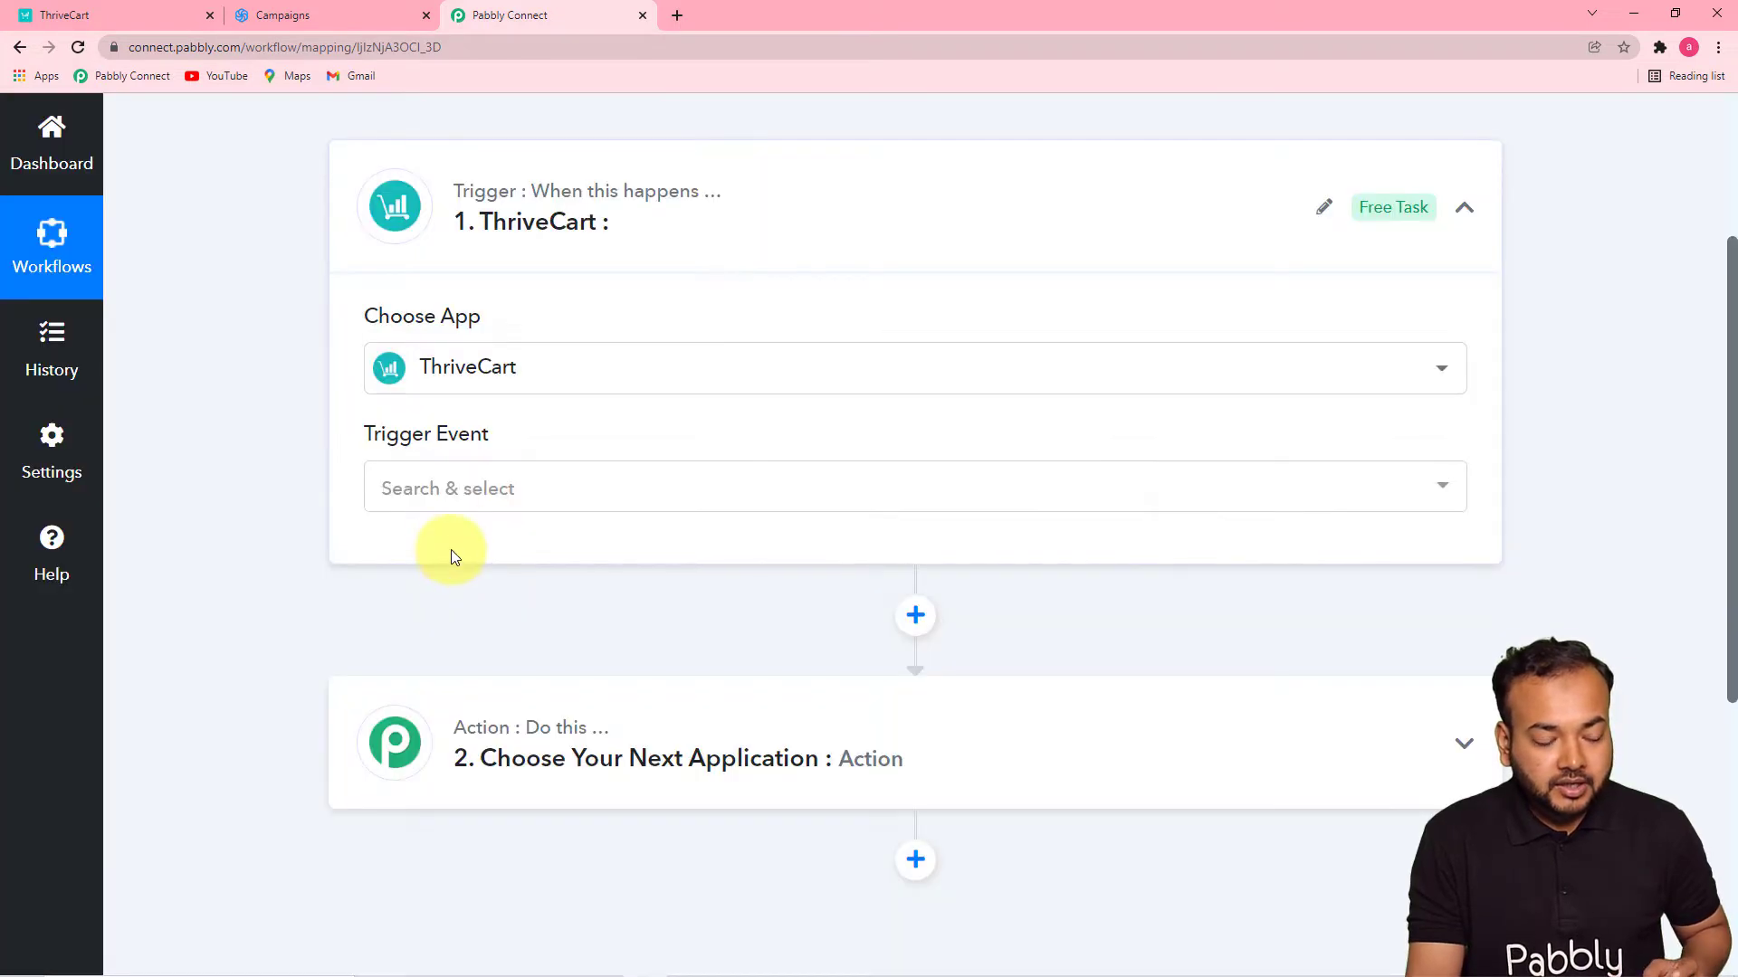
Step: Set the trigger event to Product Purchase and start adding a new ThriveCart connection
click(447, 488)
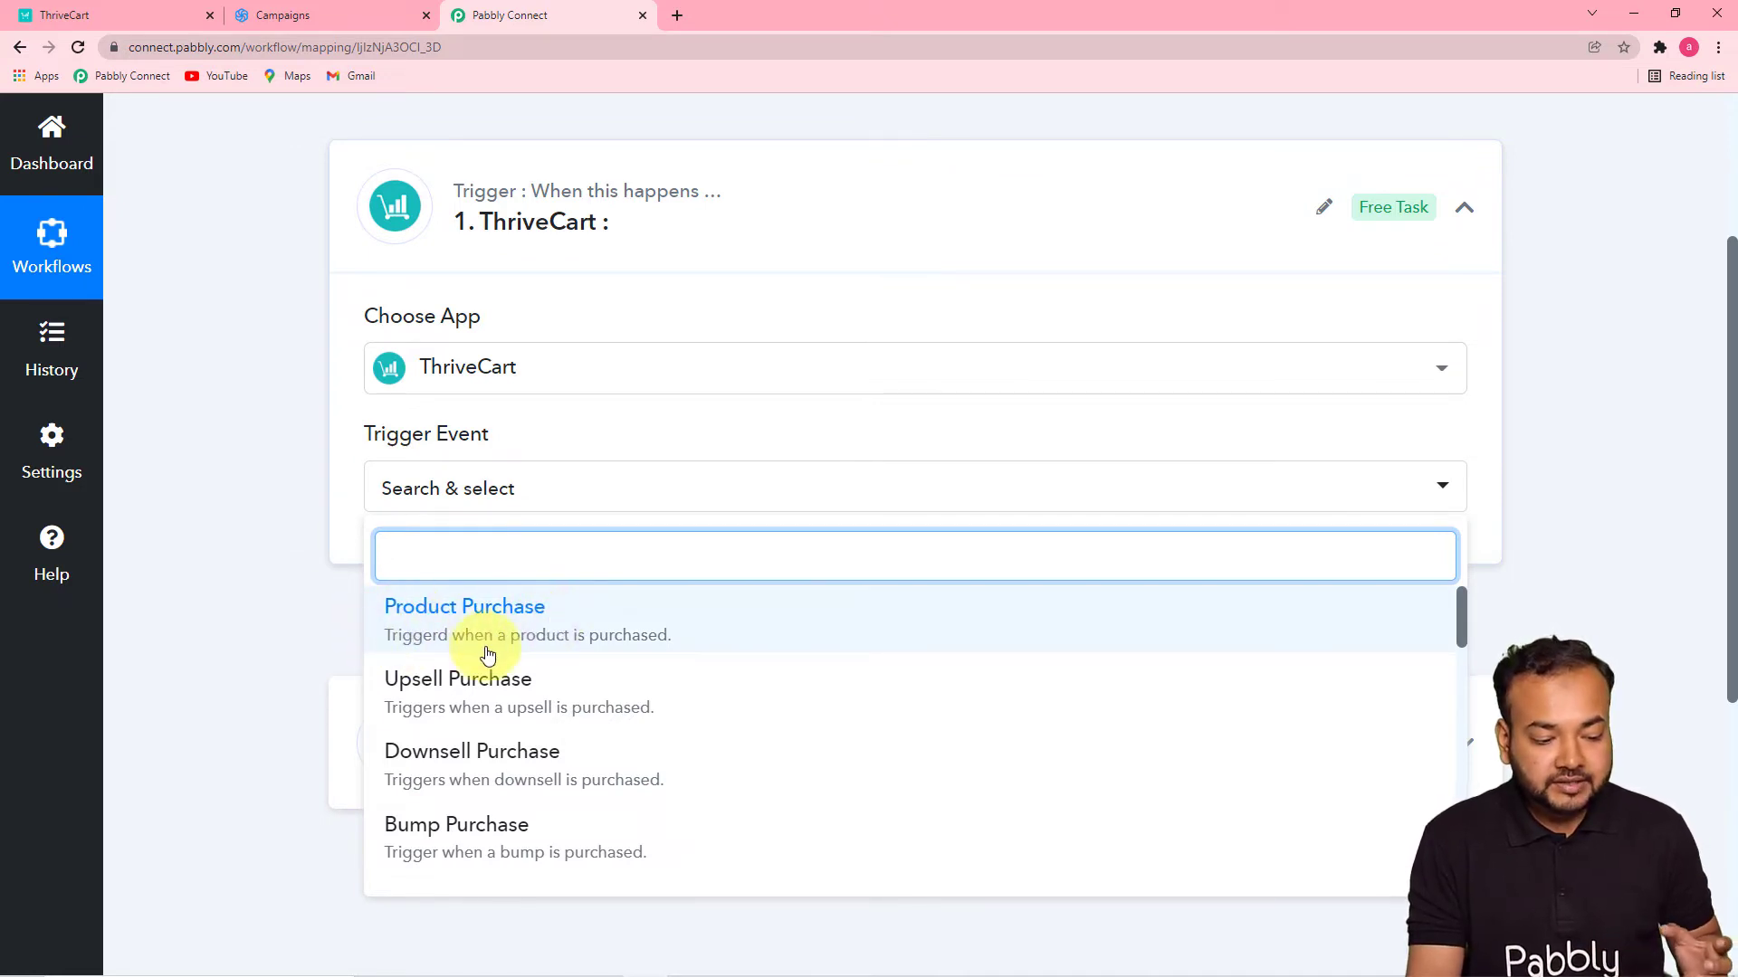
click(623, 637)
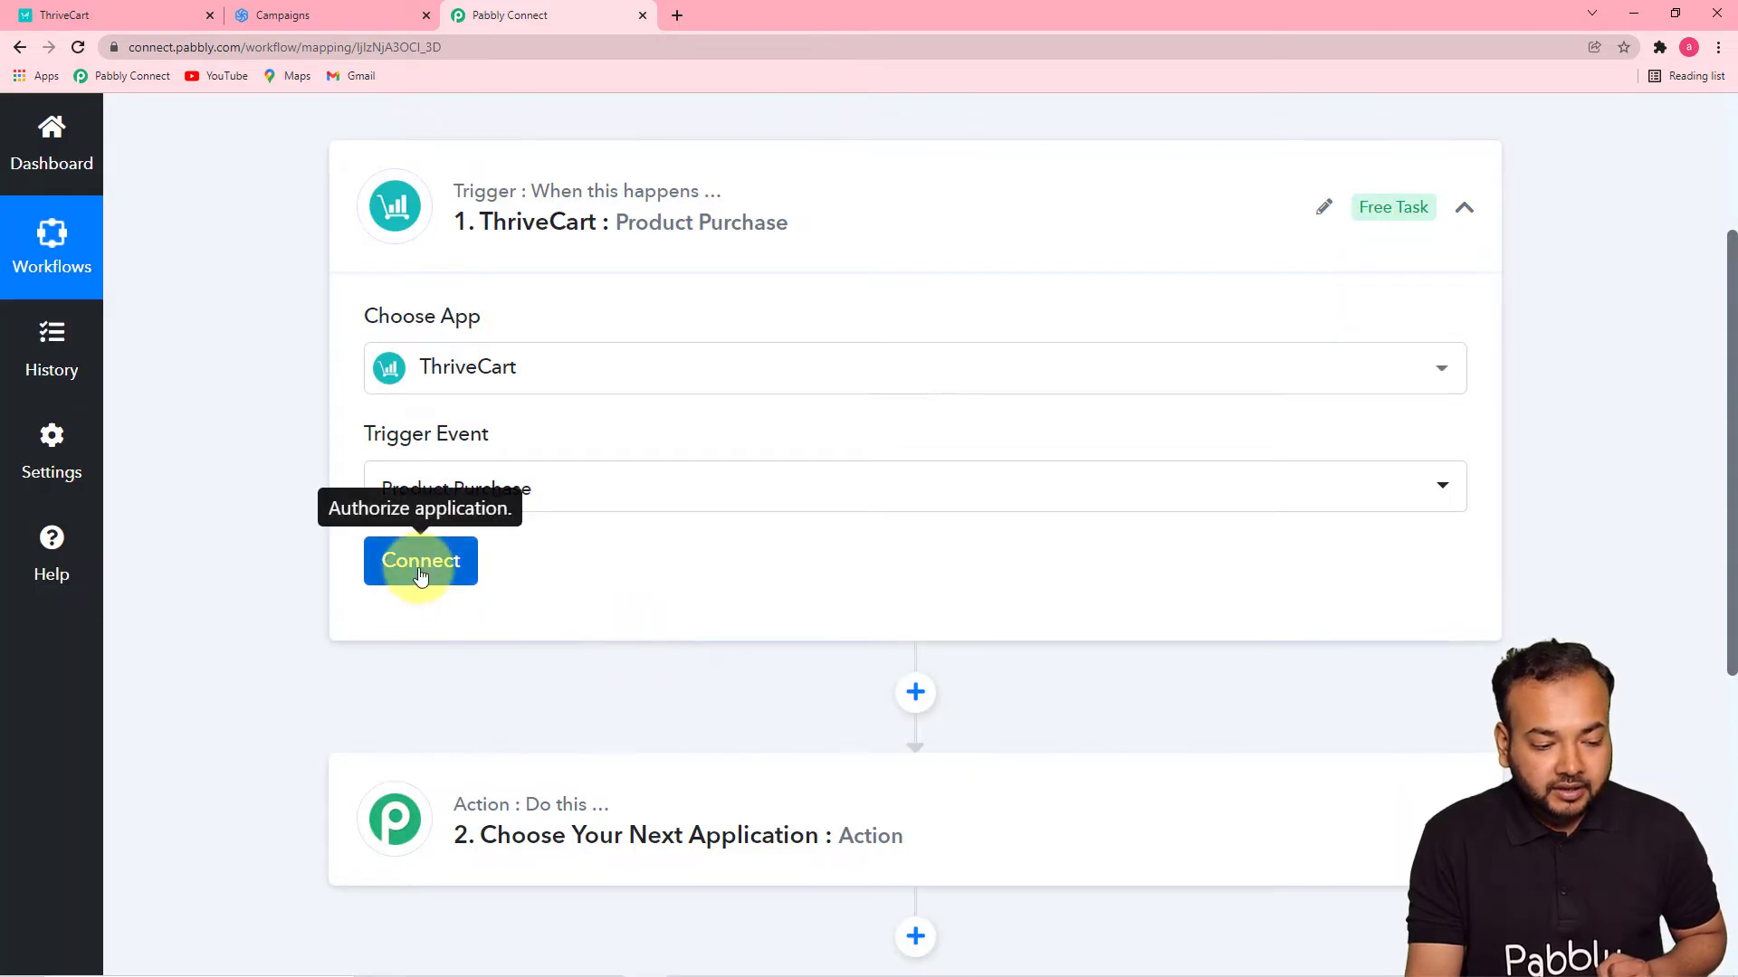
click(421, 570)
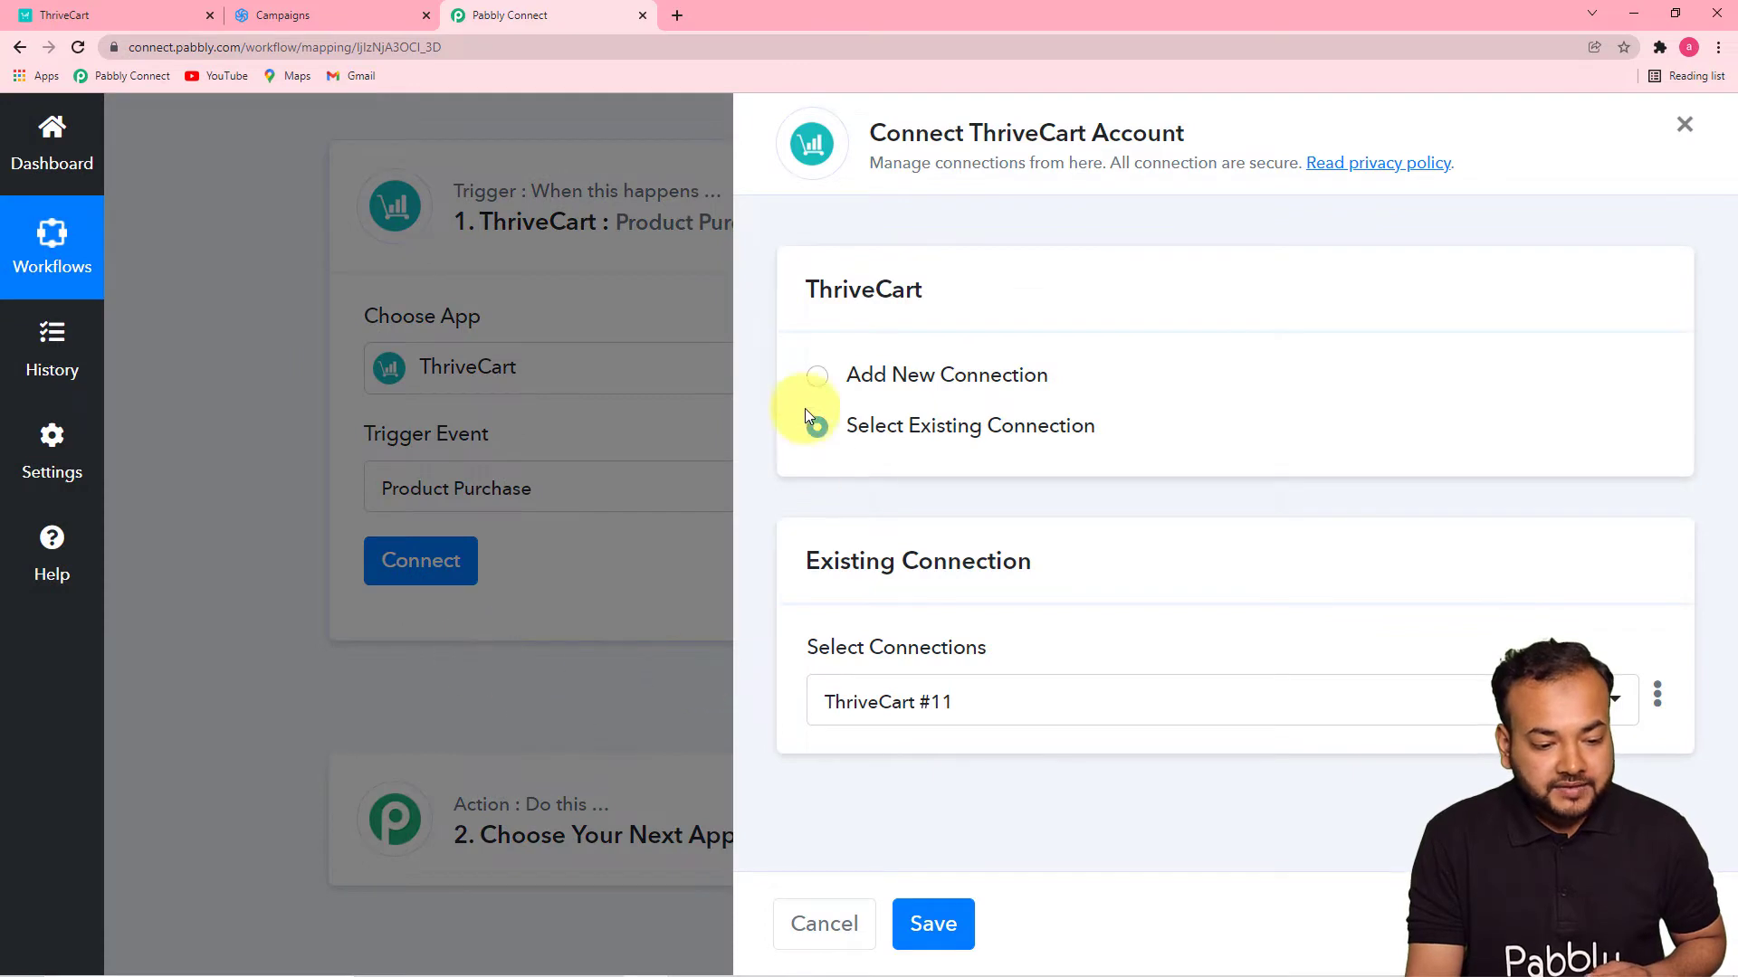
click(816, 379)
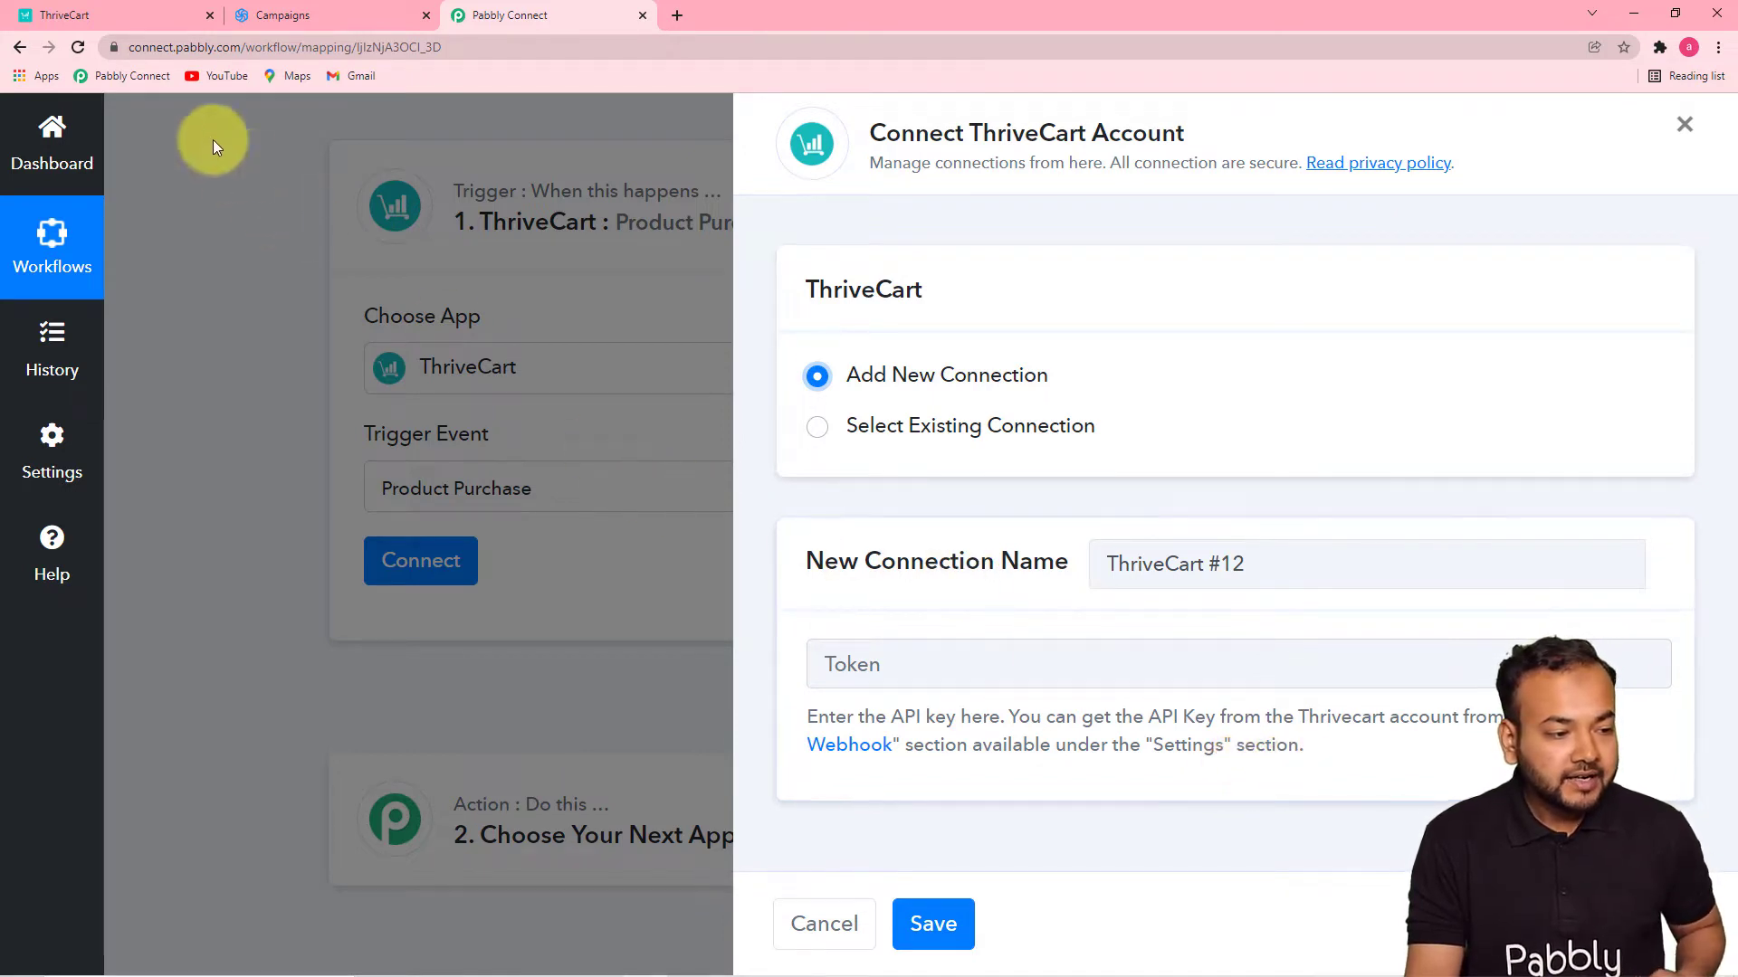
Step: Switch to ThriveCart and open the API keys page within the account's API & webhooks settings
click(136, 11)
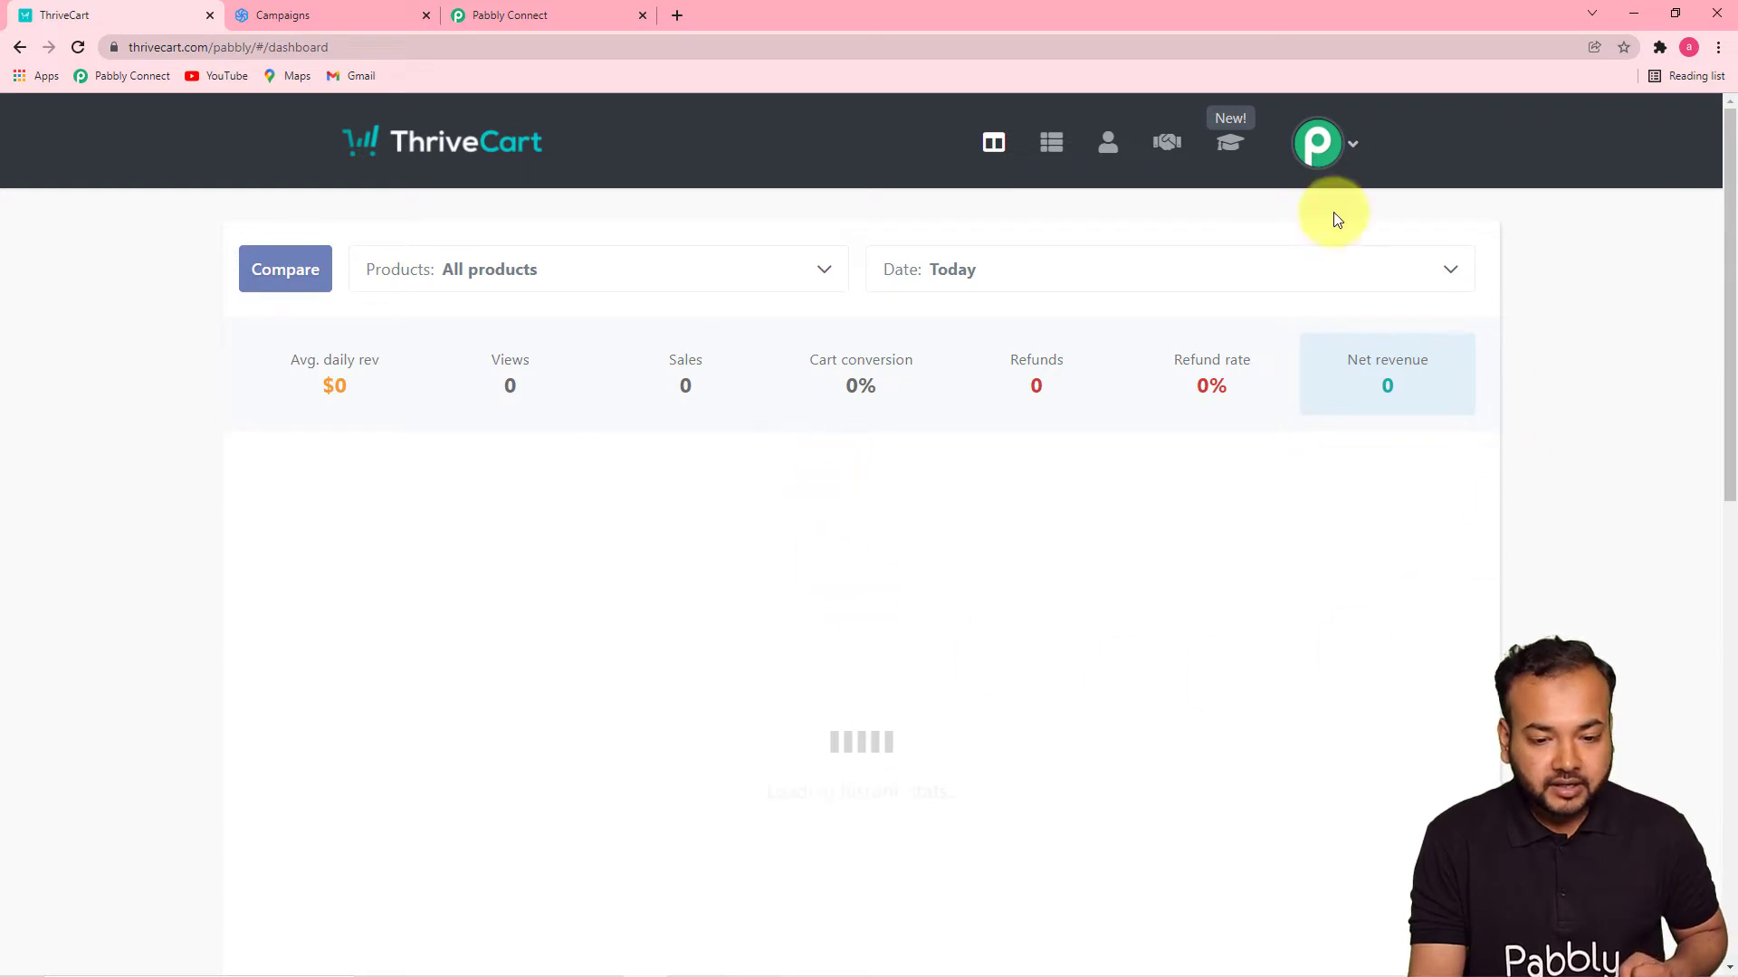
click(1322, 154)
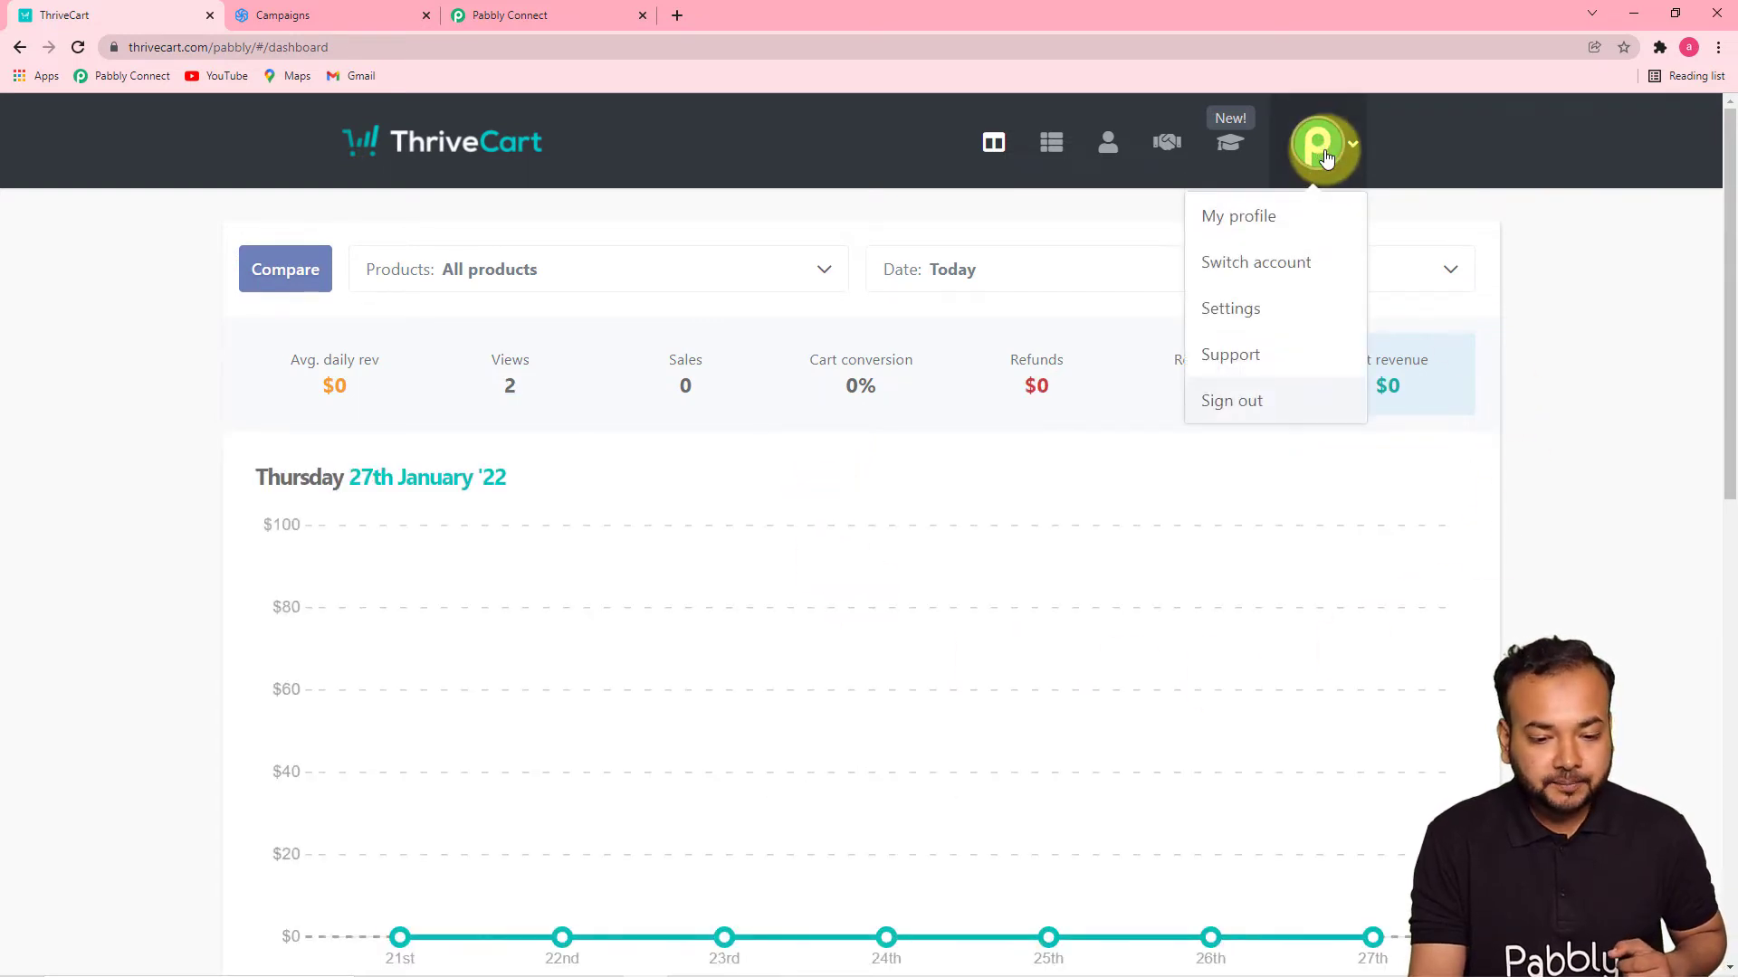
click(1243, 309)
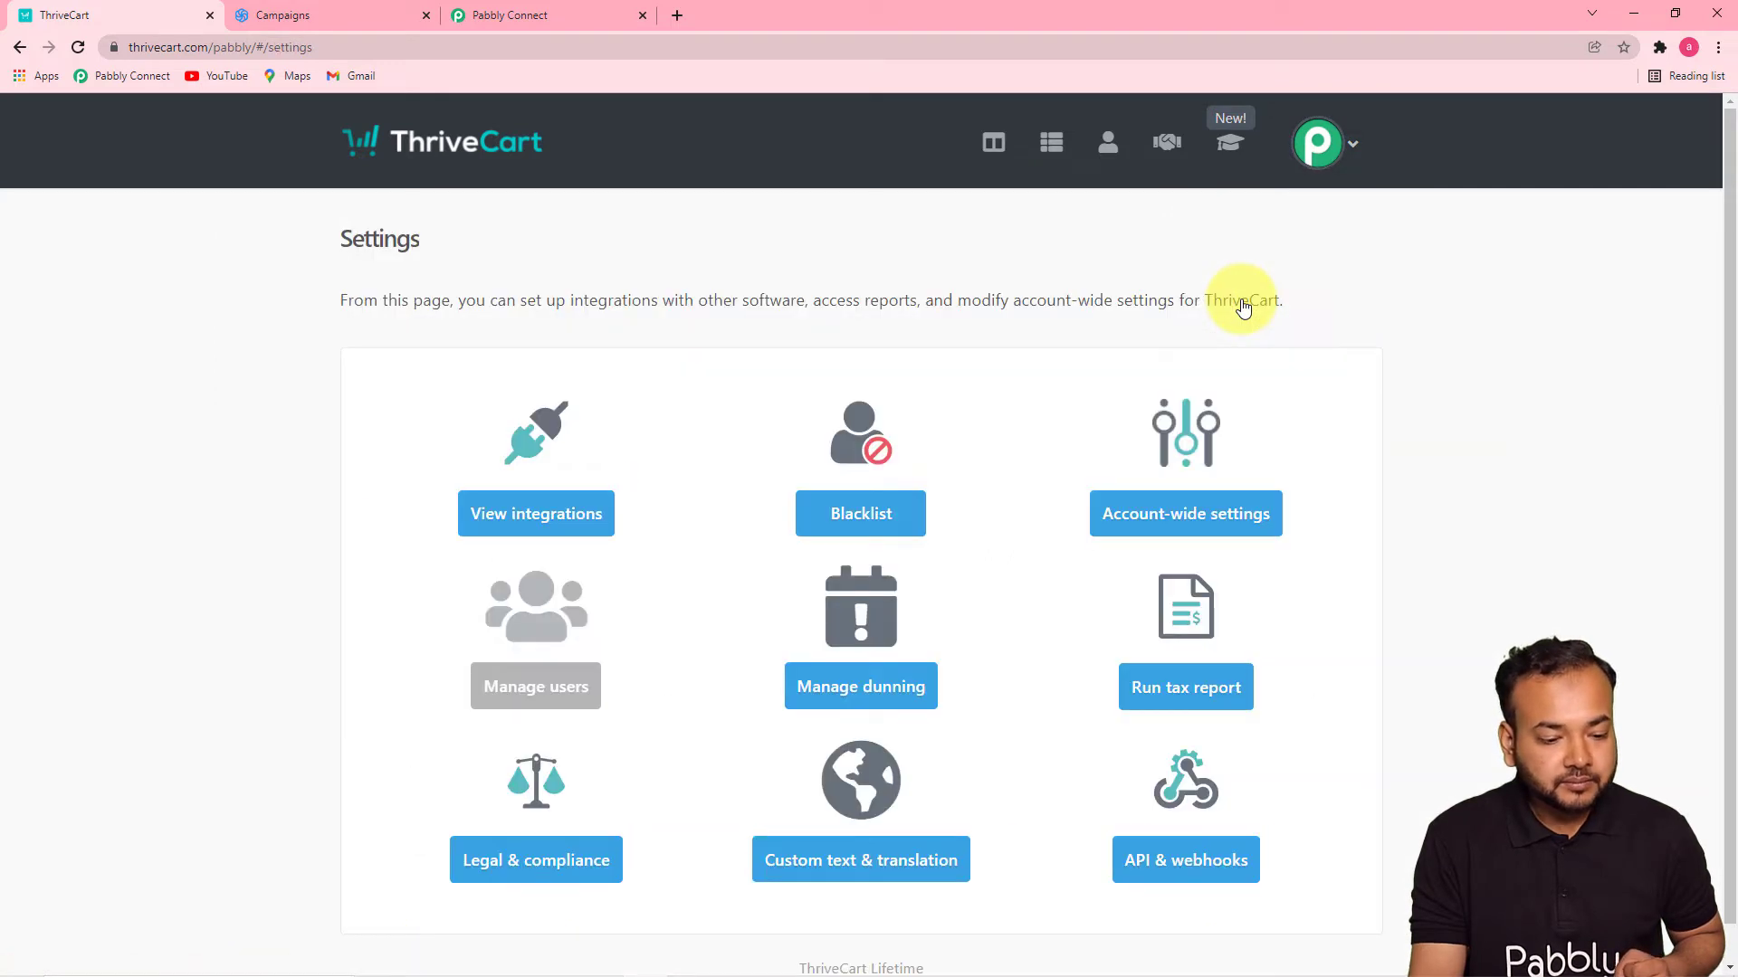
scroll(1319, 504, down, 1)
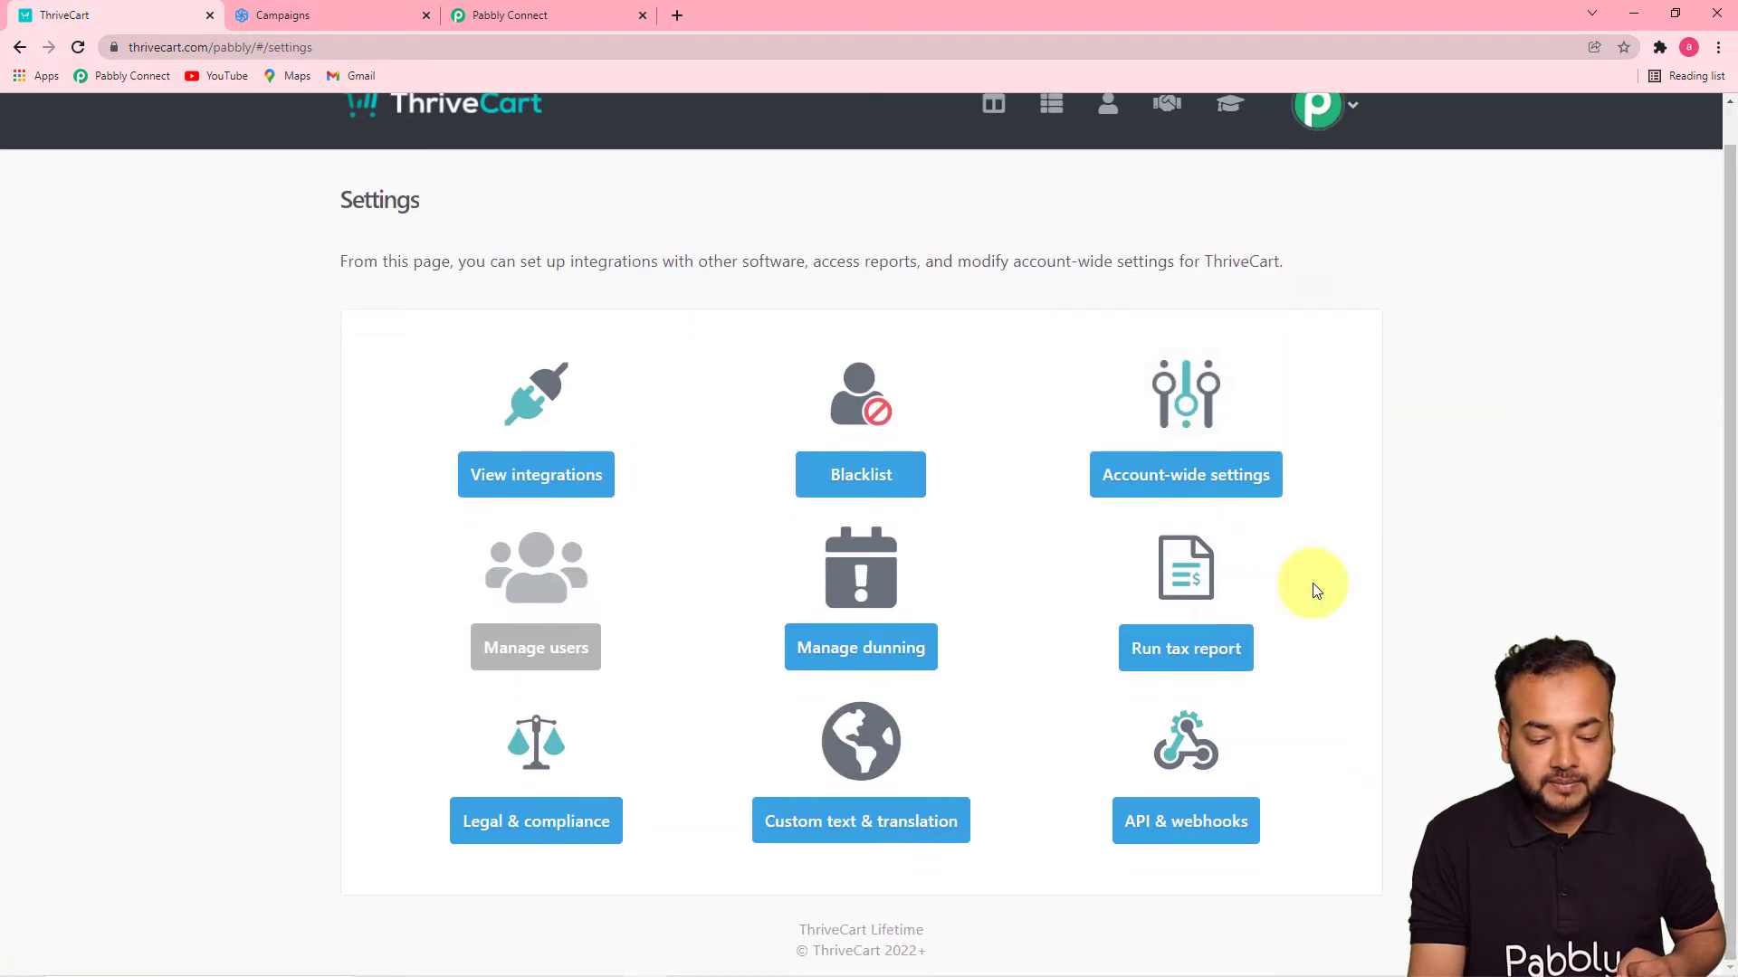
click(1200, 824)
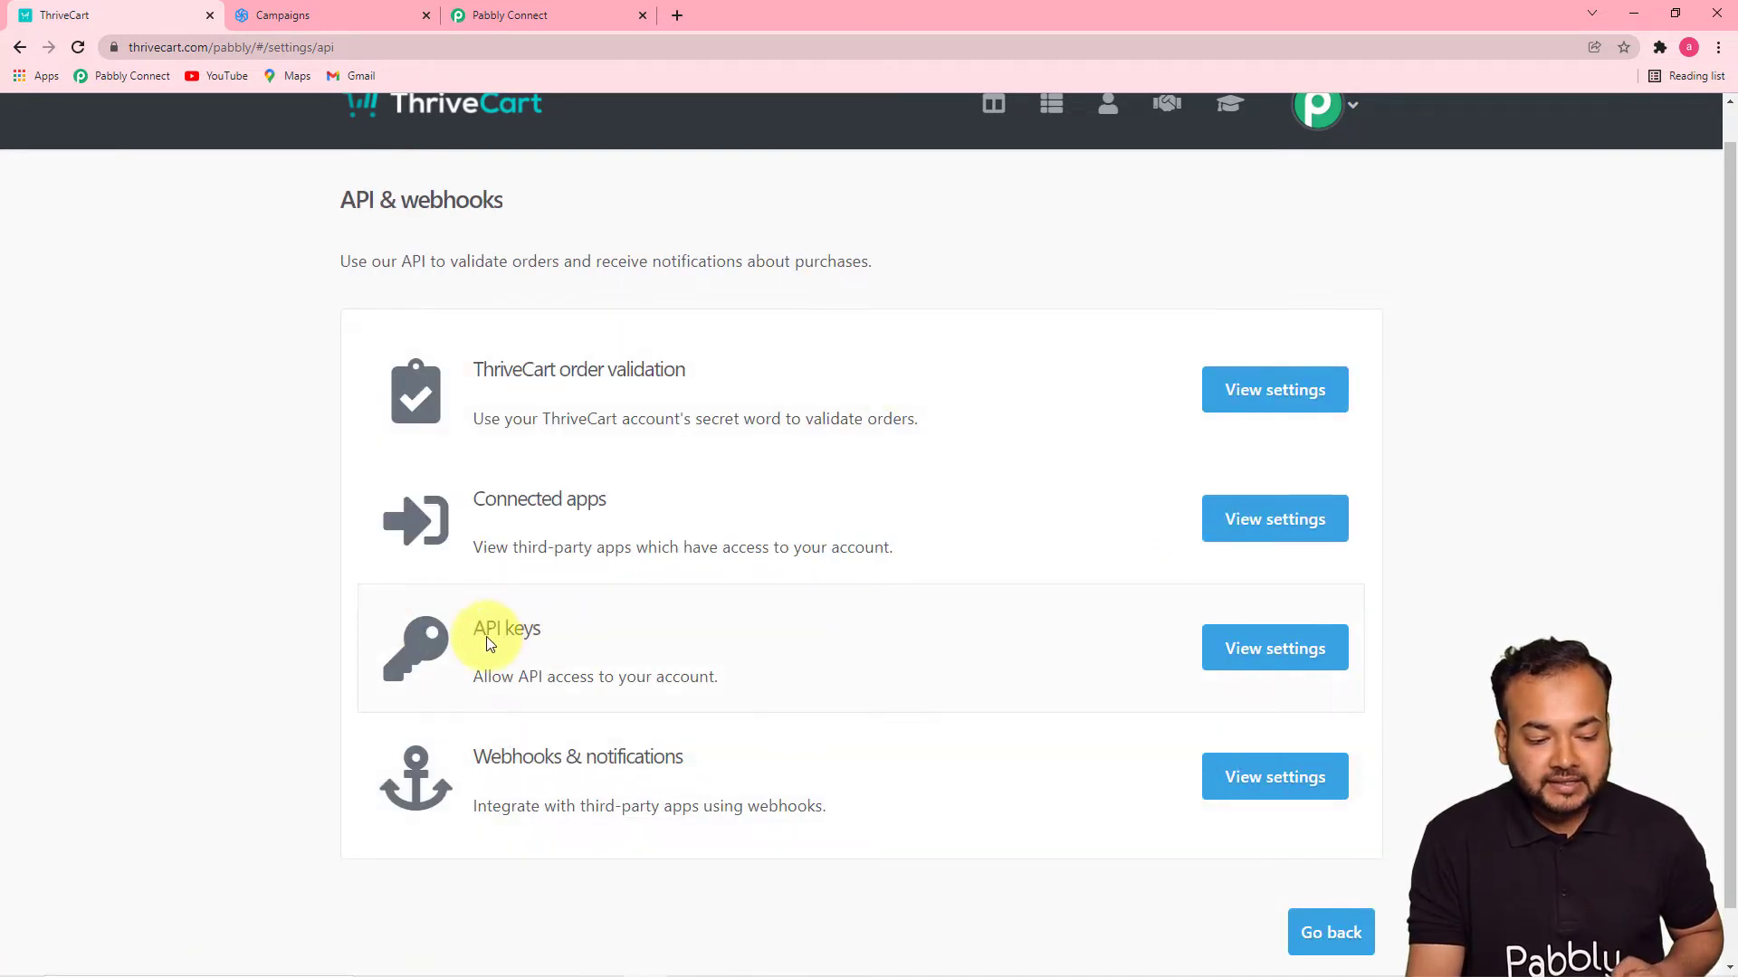
click(1235, 648)
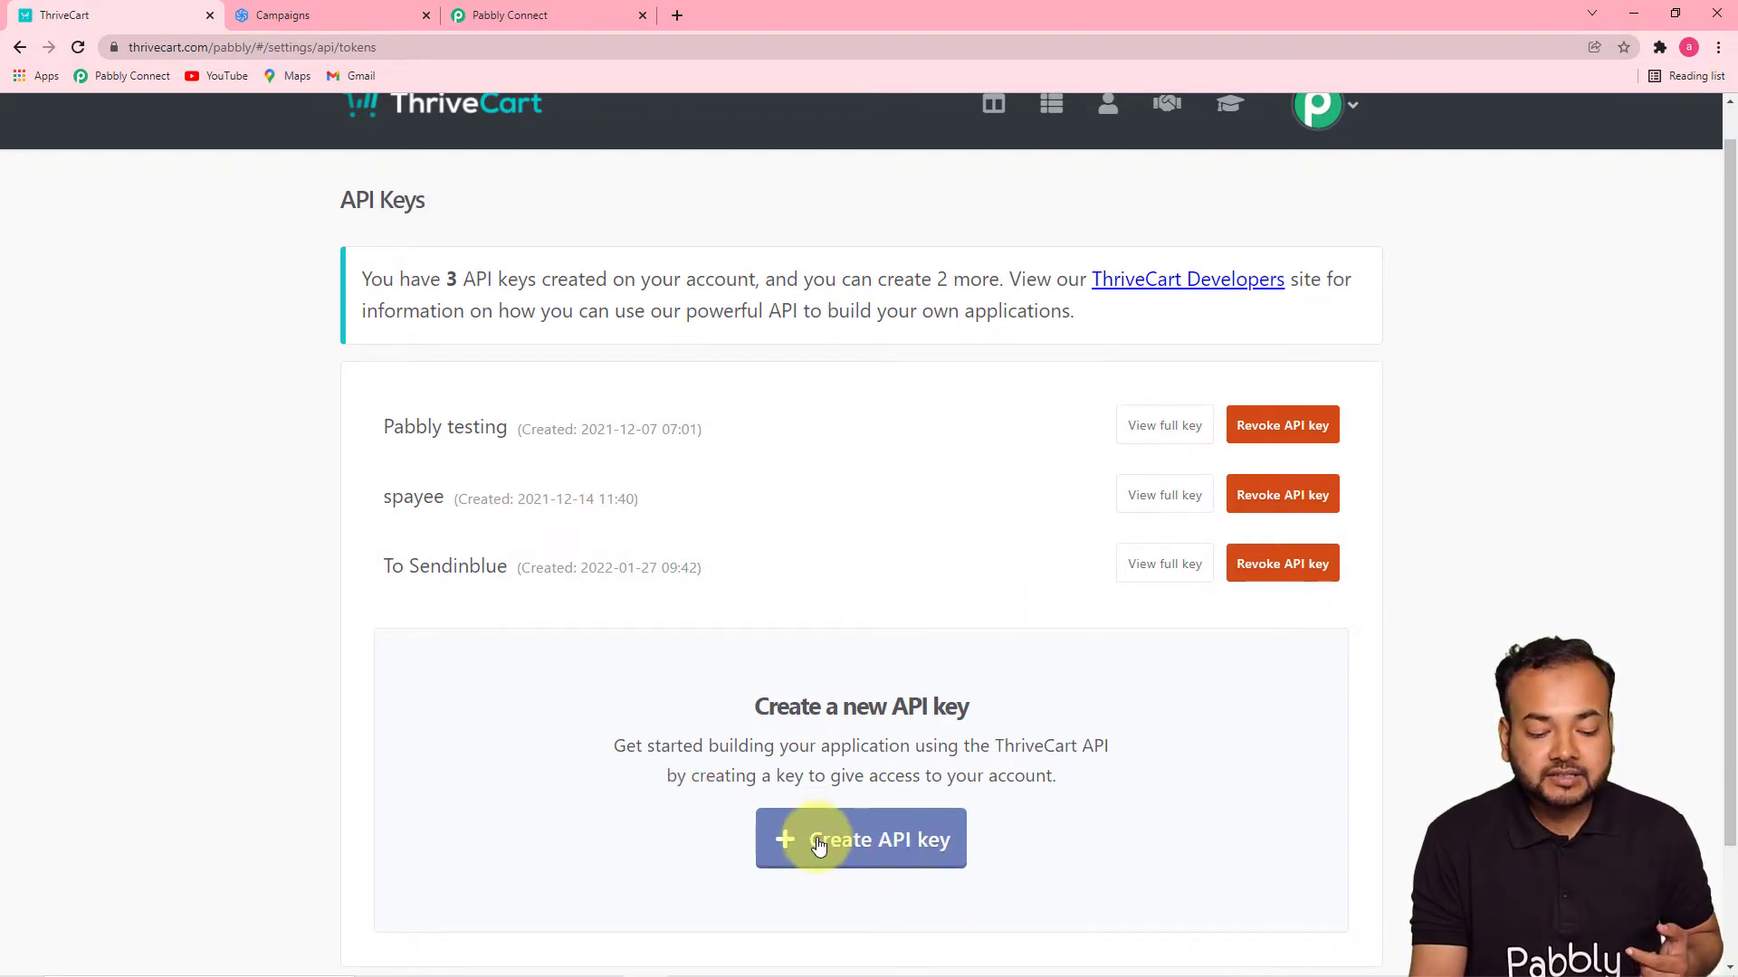
Step: Create an API key named "To email marketing" and copy the generated key
click(895, 849)
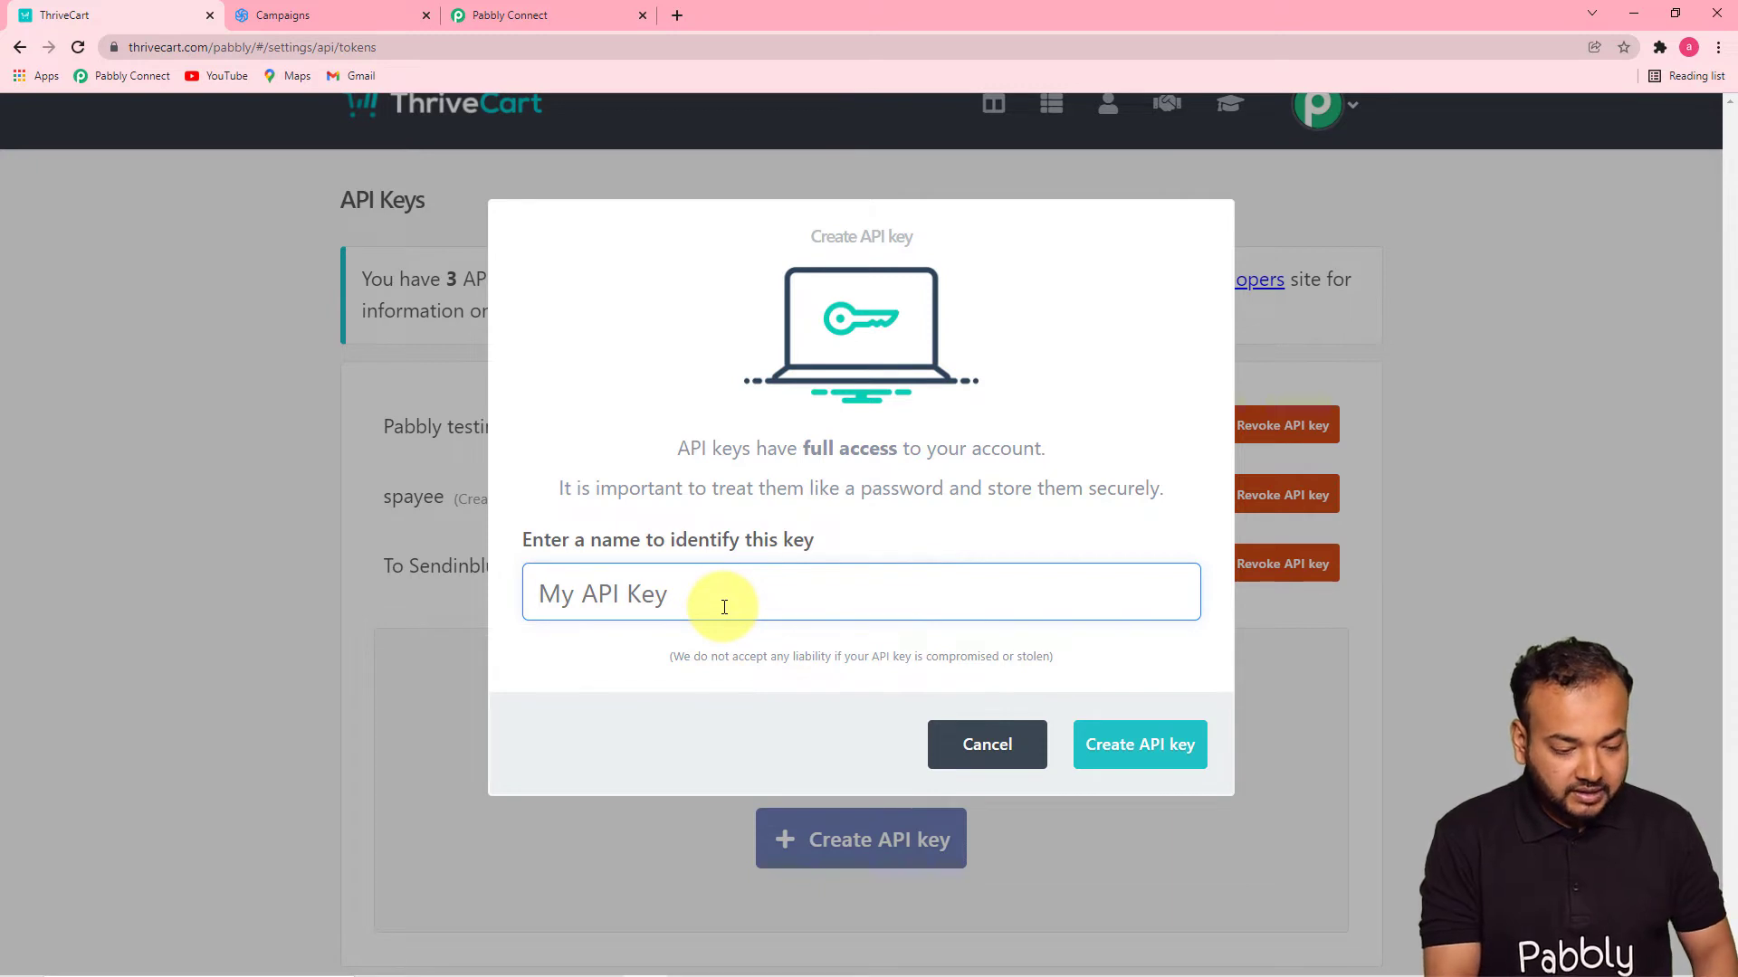
text(To email marketing)
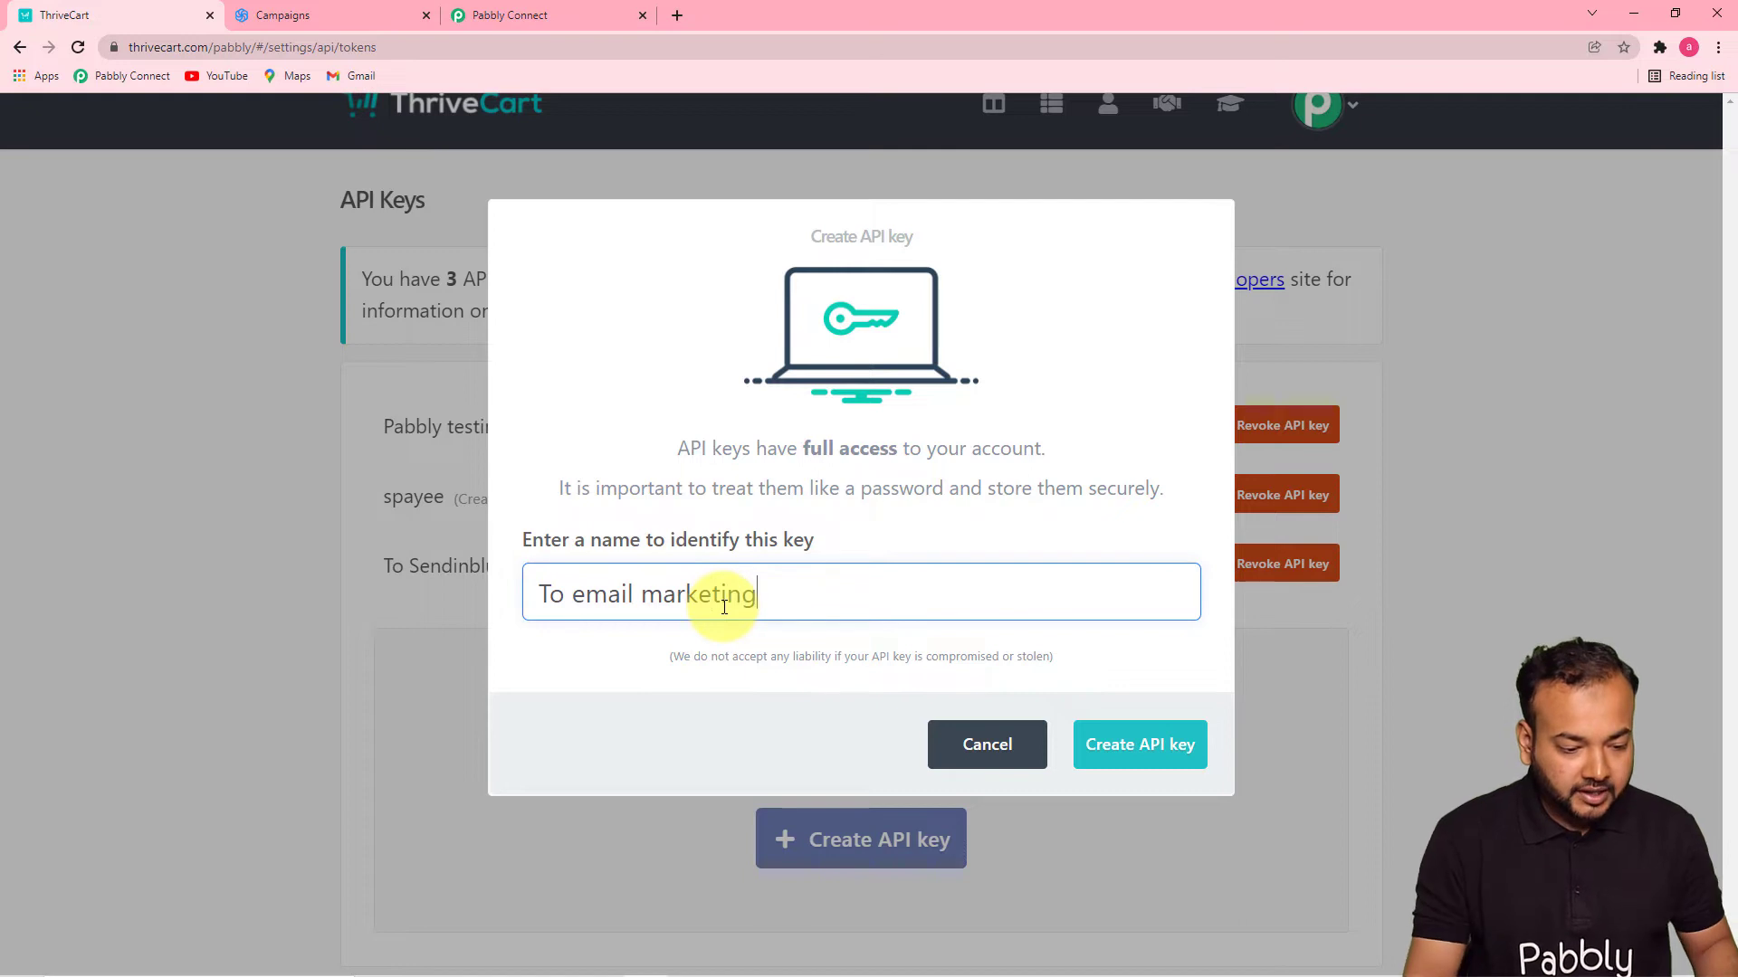
click(1174, 767)
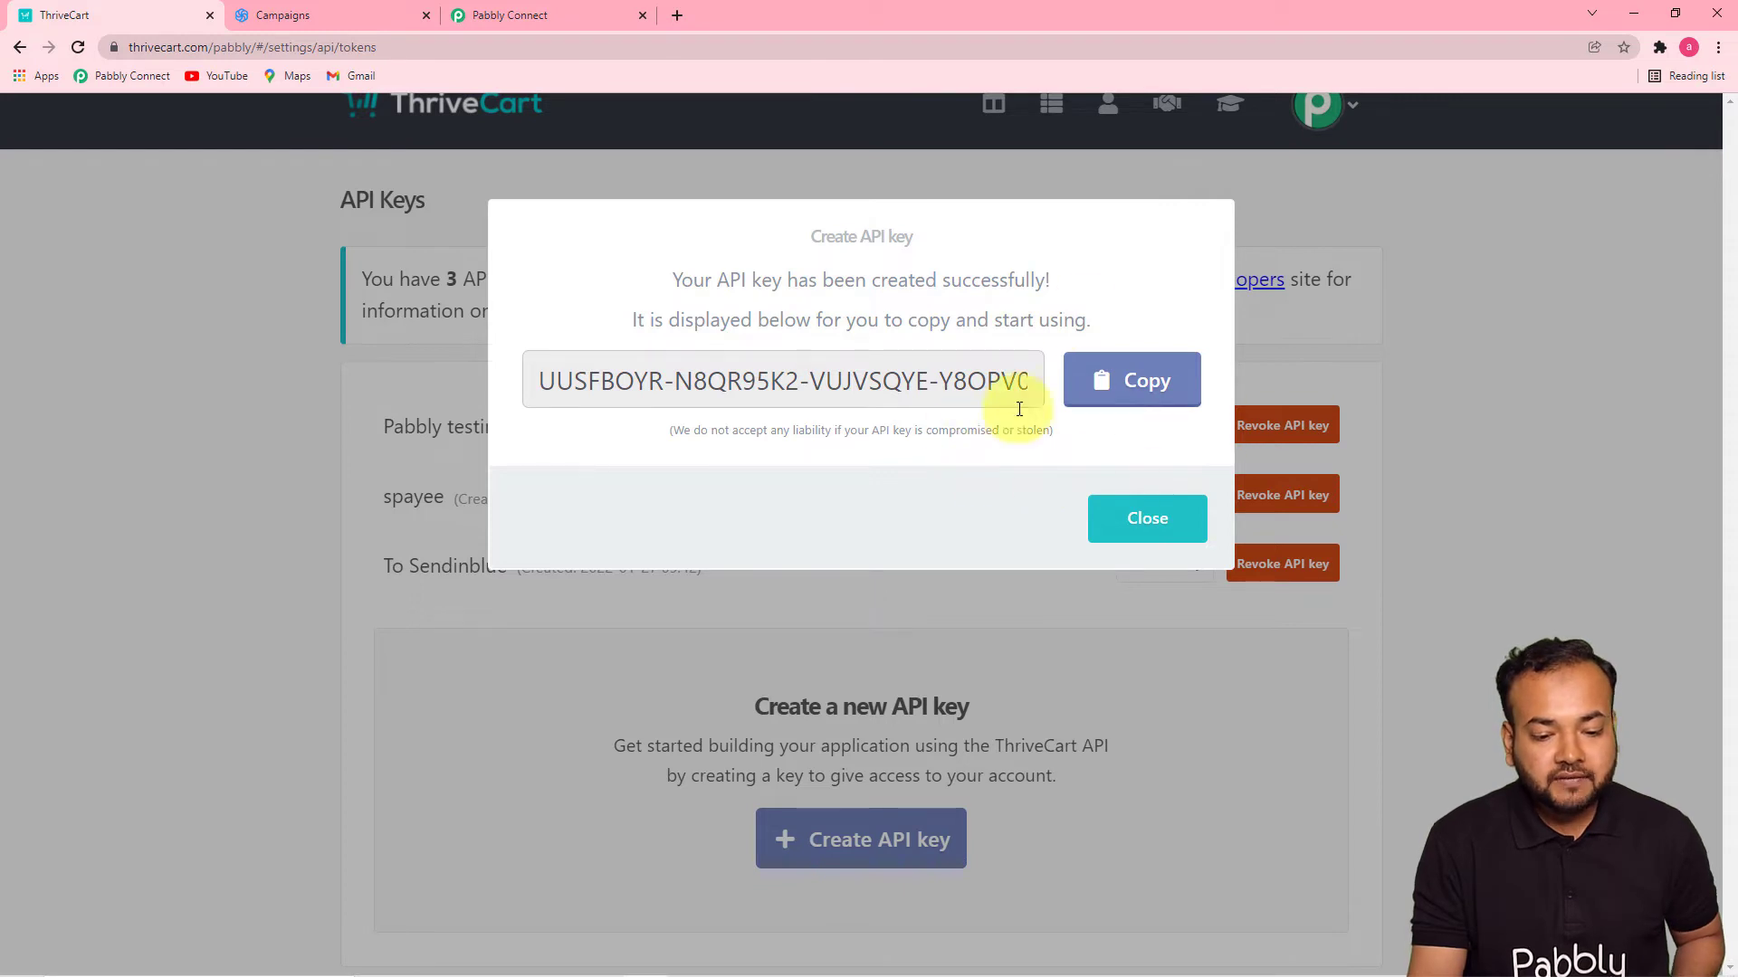
click(1097, 378)
Step: Return to Pabbly Connect, paste the API key as the new ThriveCart connection's token and save the connection
click(605, 13)
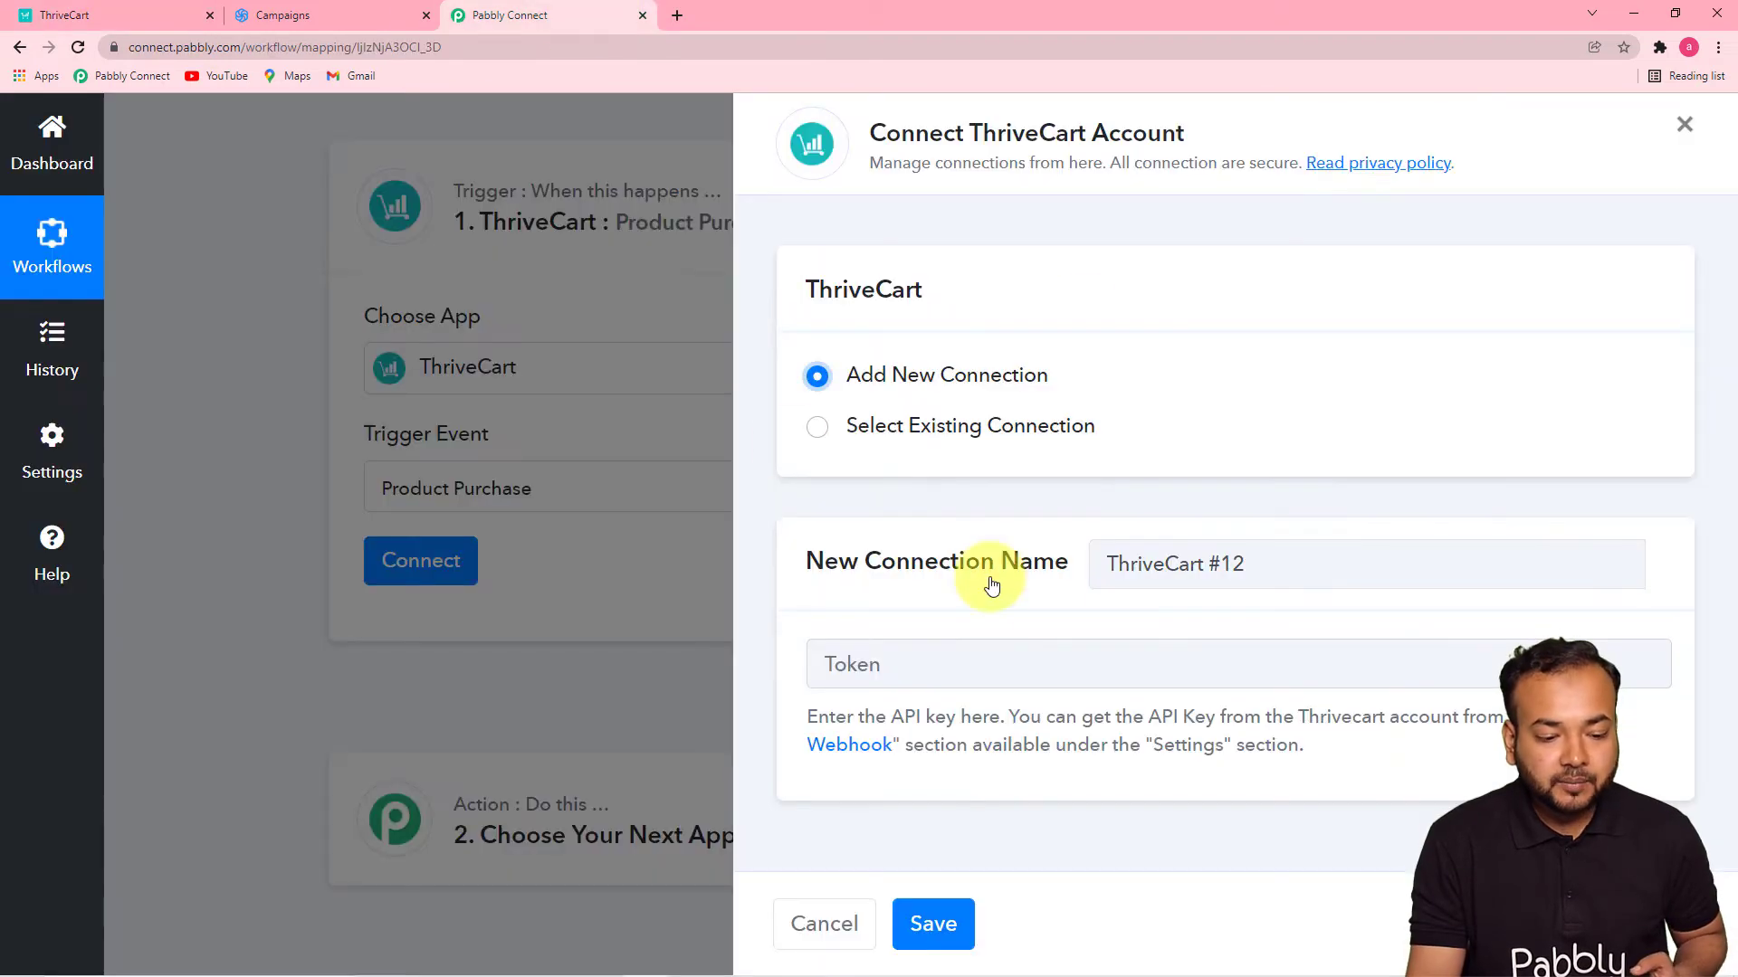
right_click(959, 667)
click(1010, 812)
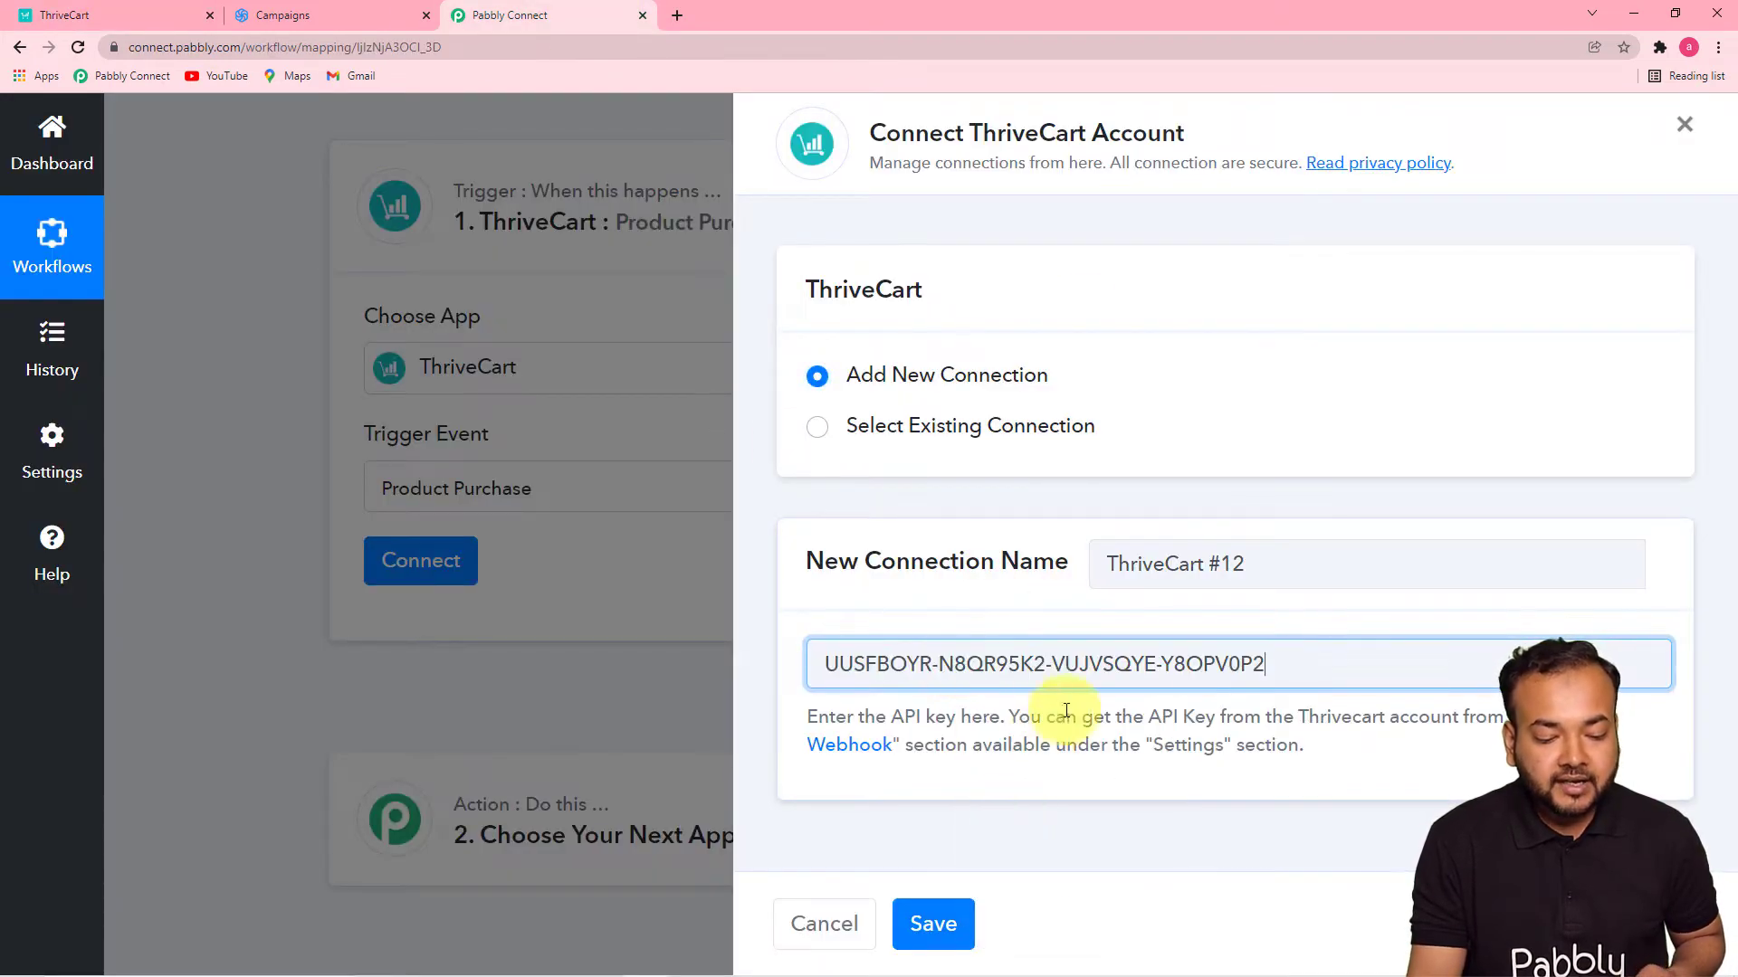
click(946, 927)
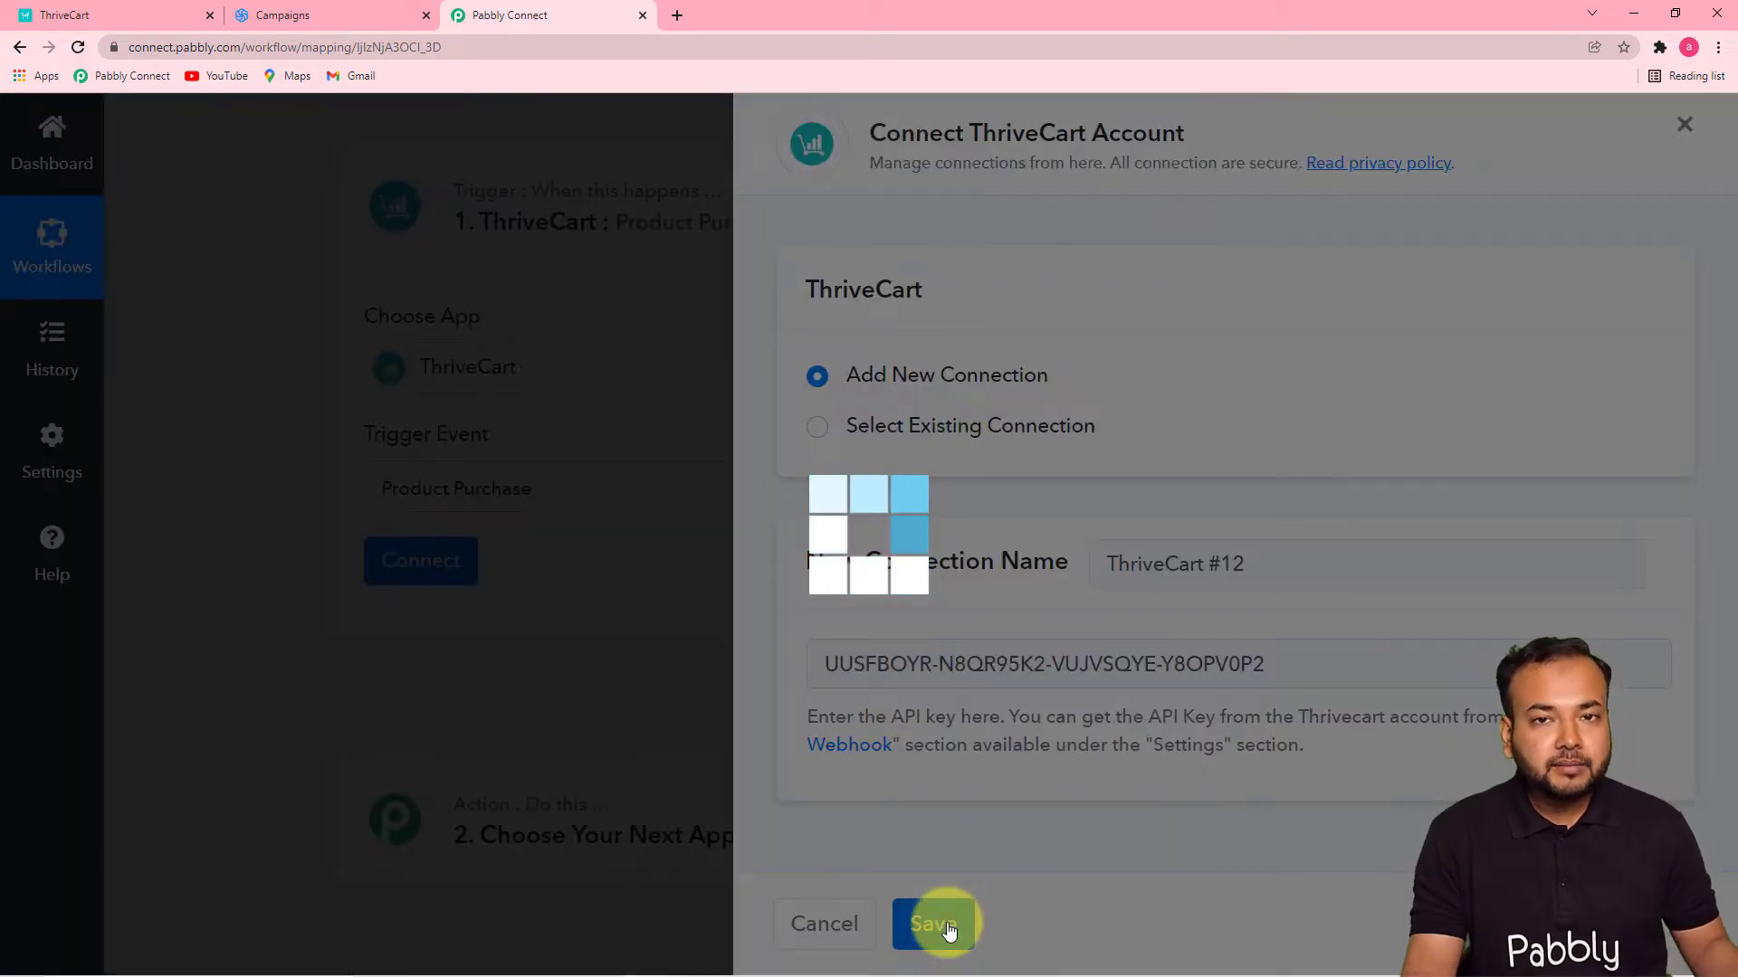
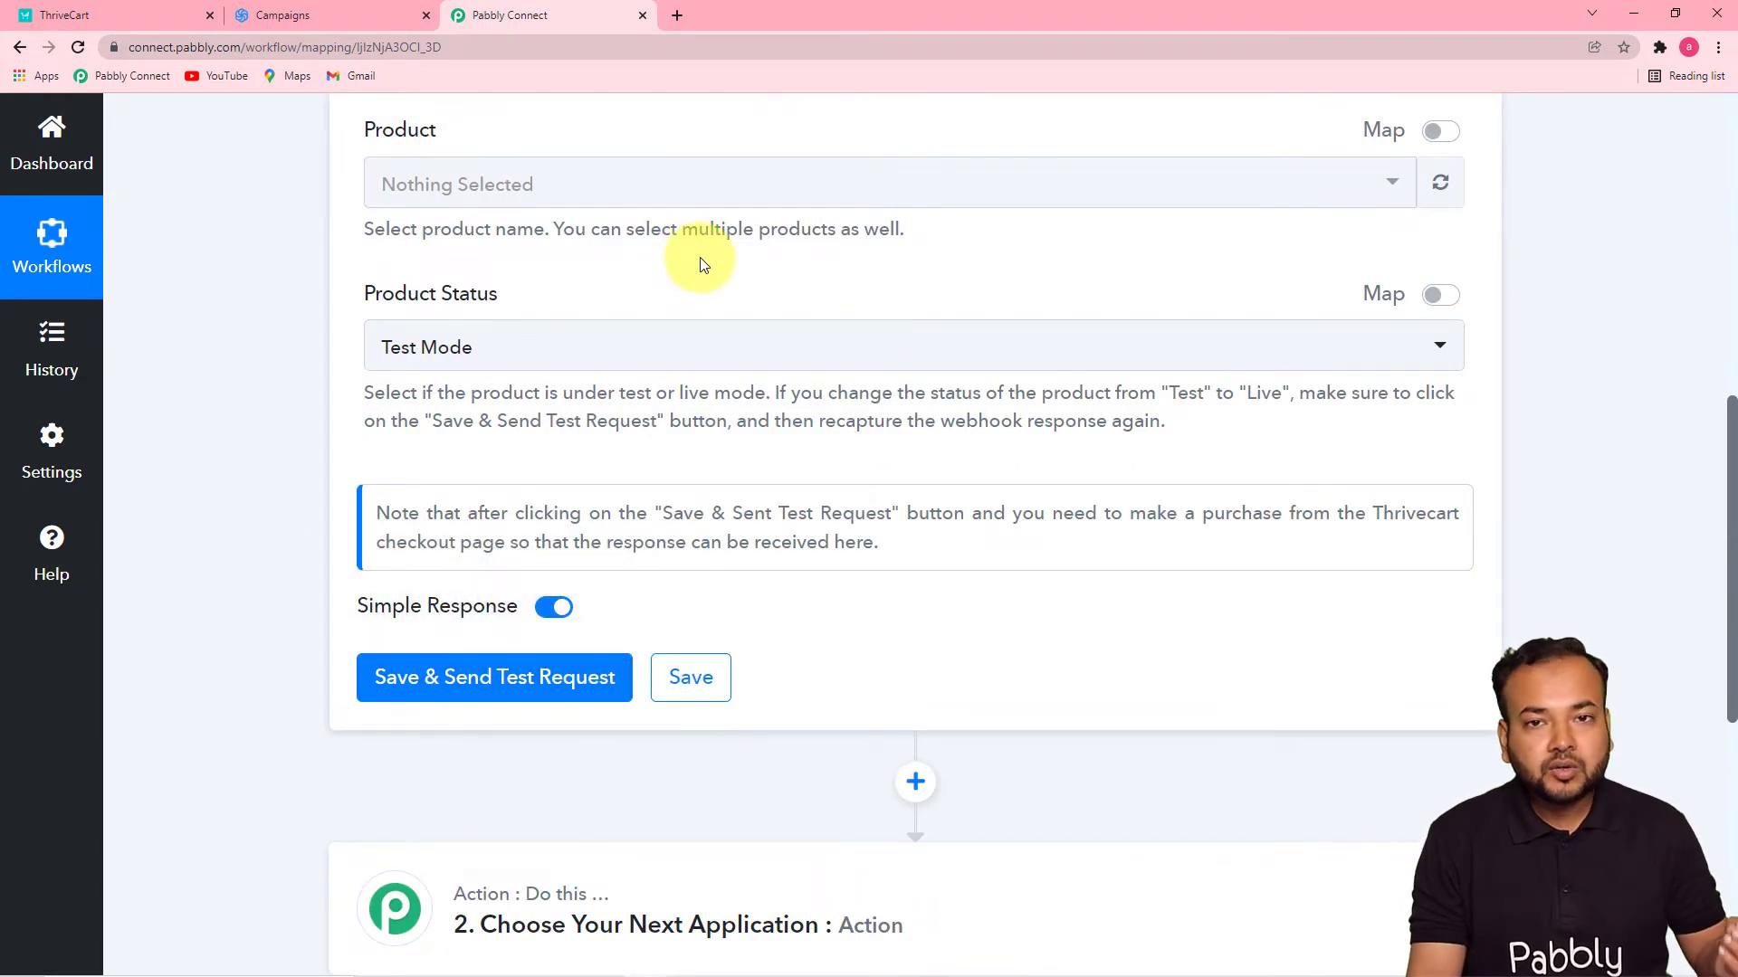
Step: Review the product list in ThriveCart and select Core PHP Programming as the trigger's product in Pabbly Connect
click(462, 184)
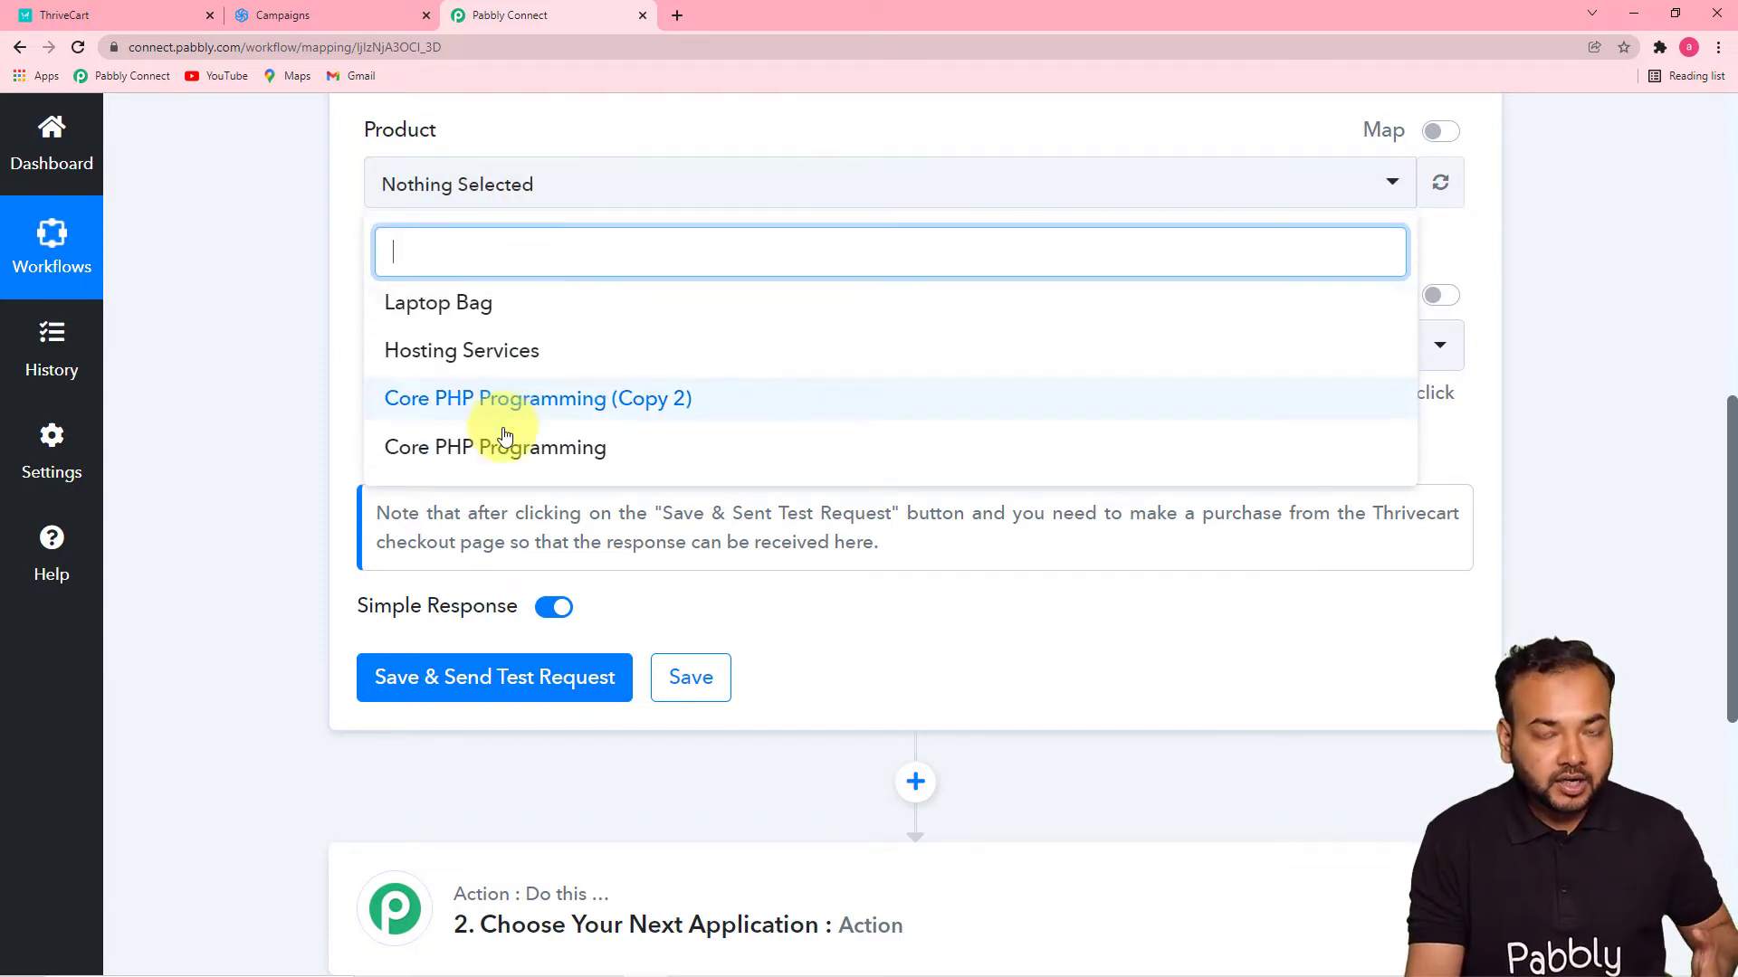
click(113, 16)
click(1129, 523)
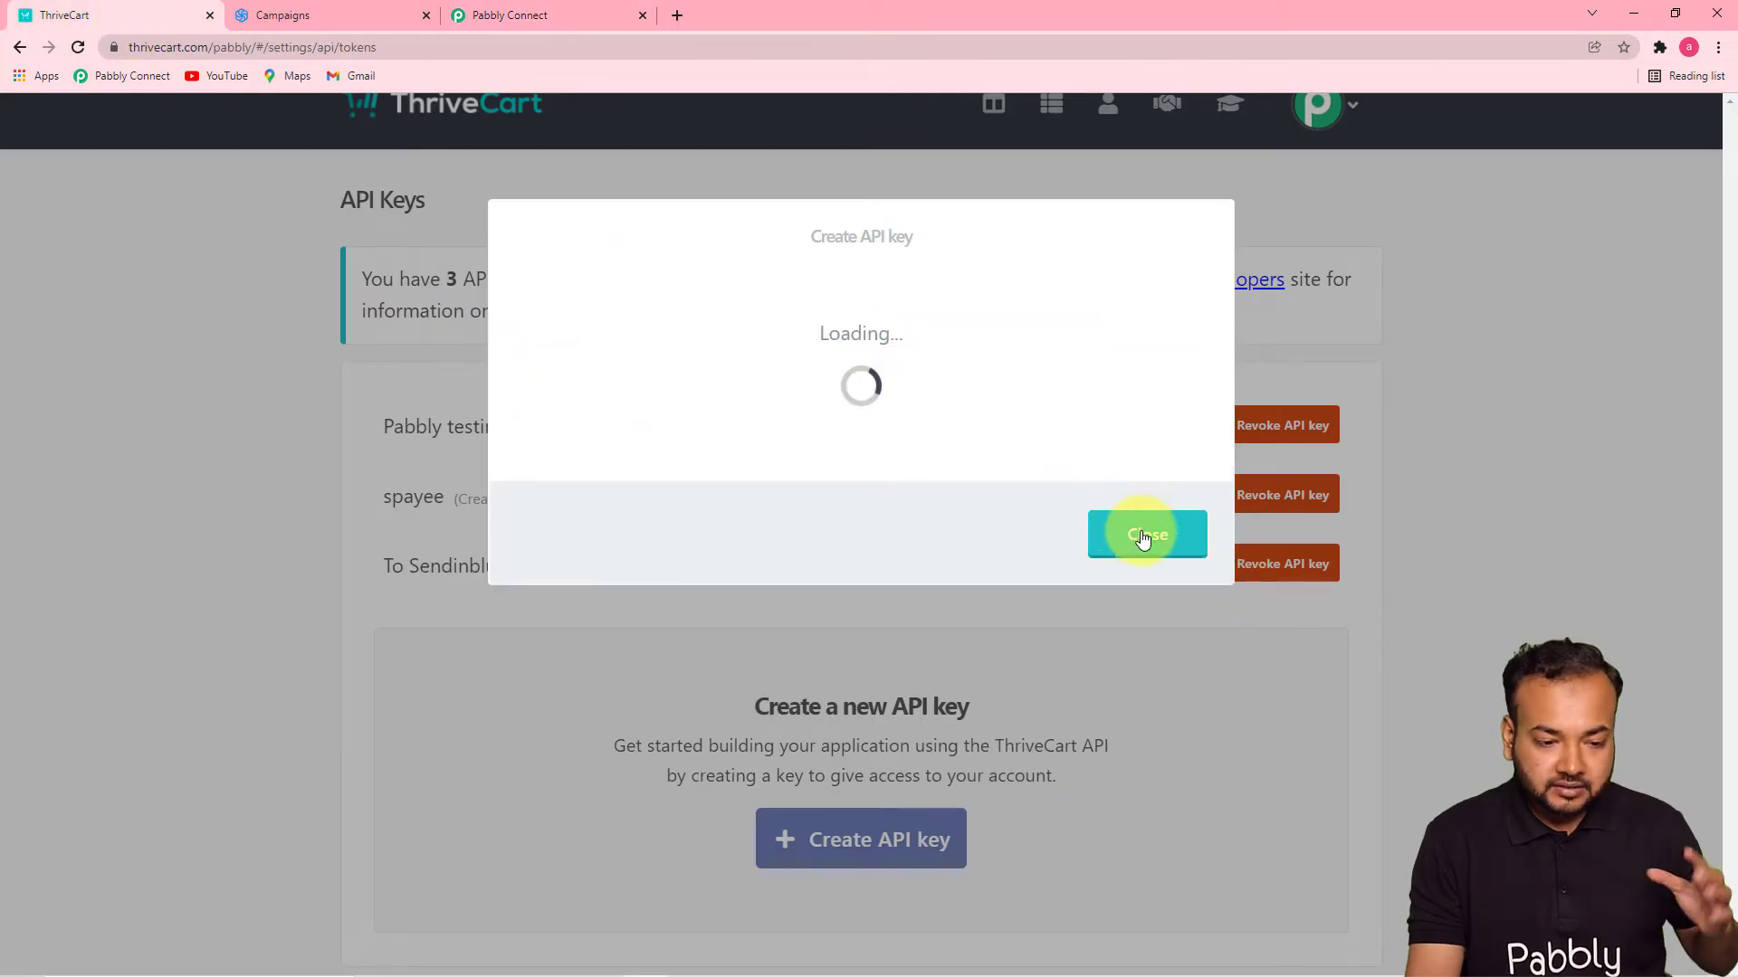
scroll(1032, 307, up, 1)
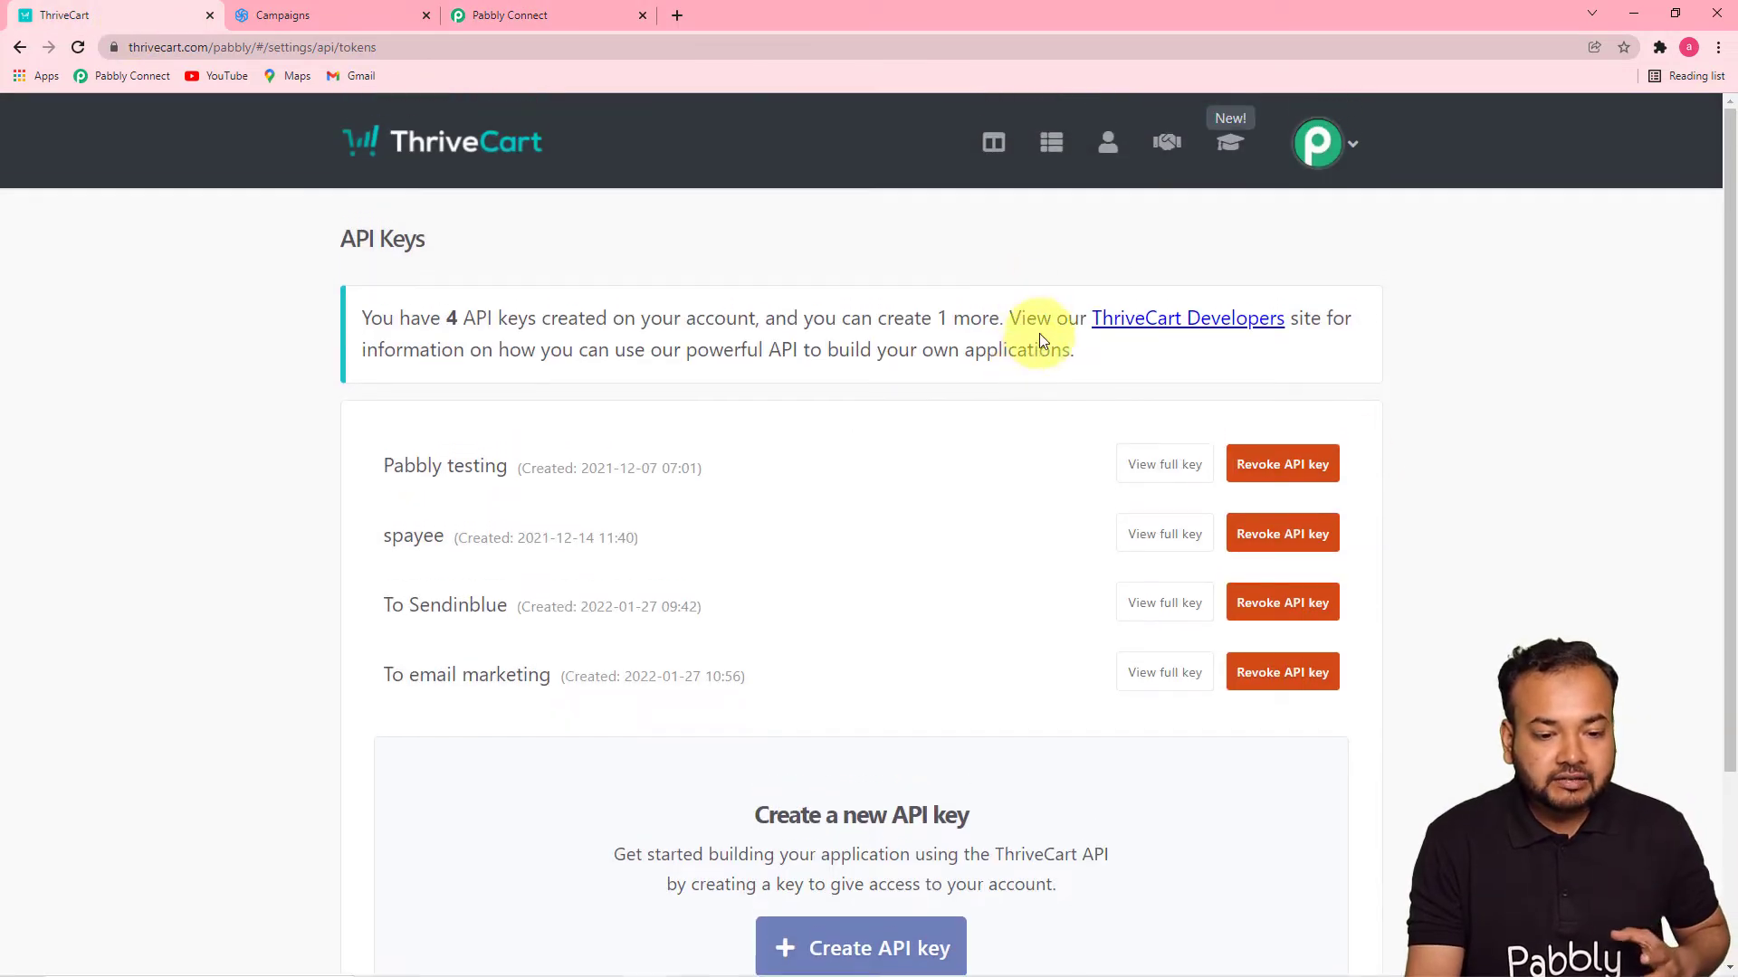
click(1036, 150)
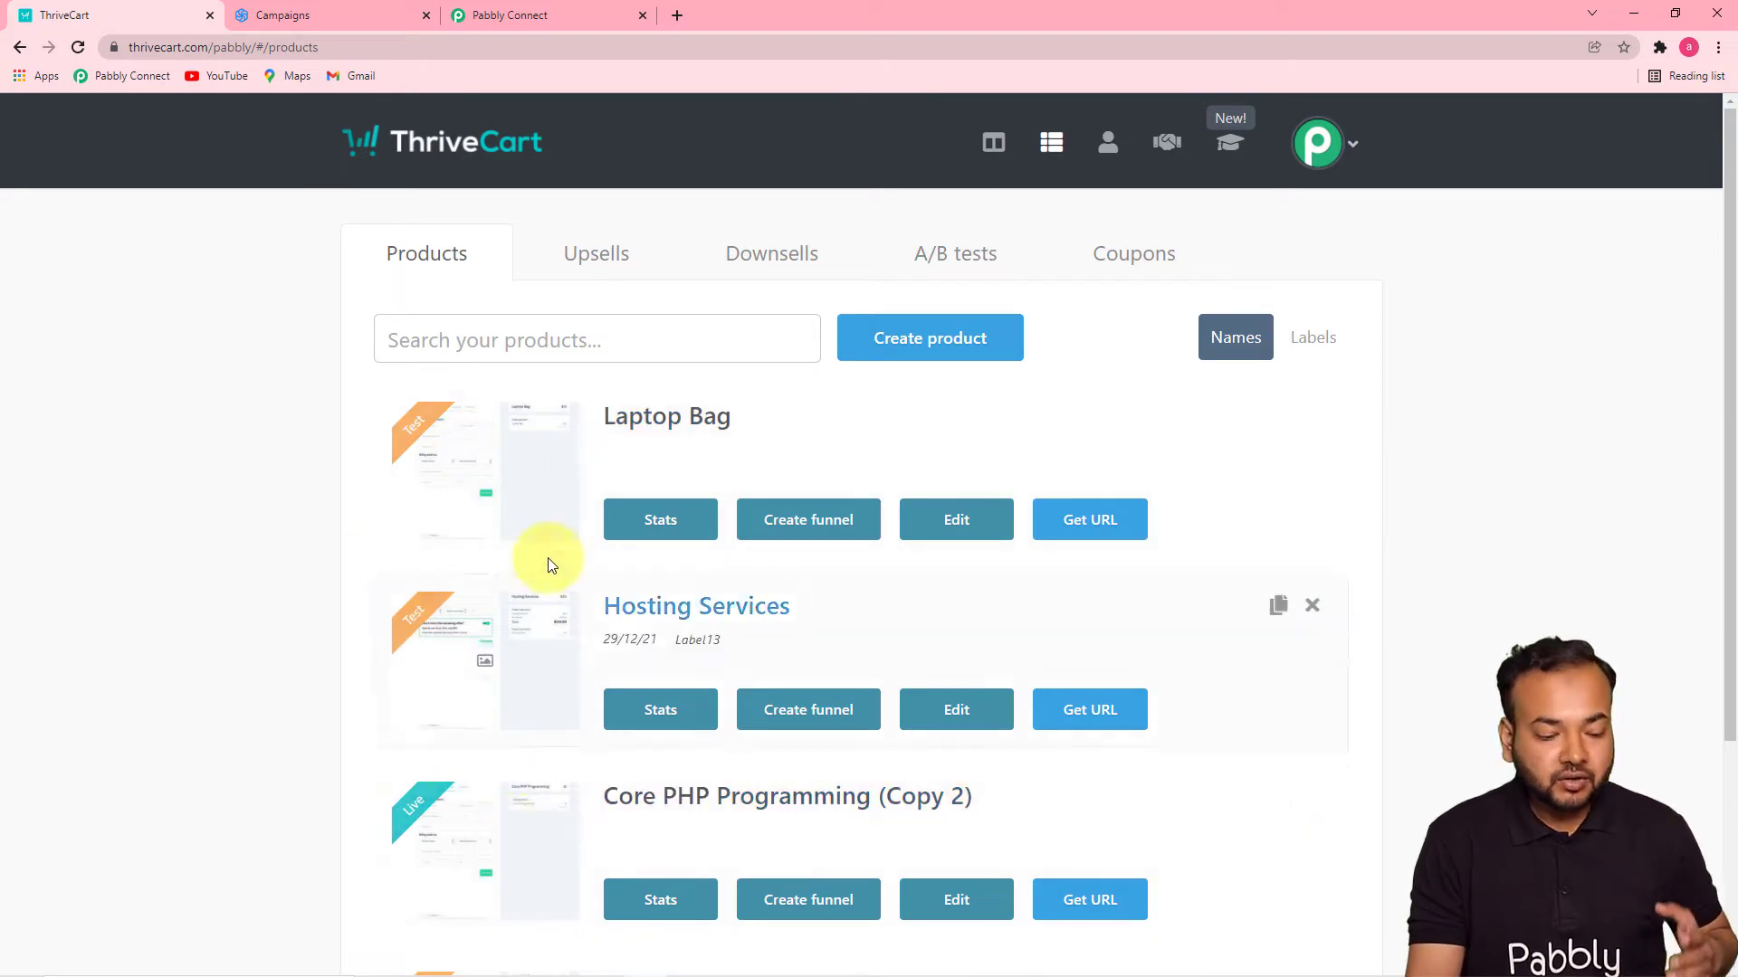
scroll(560, 844, down, 1)
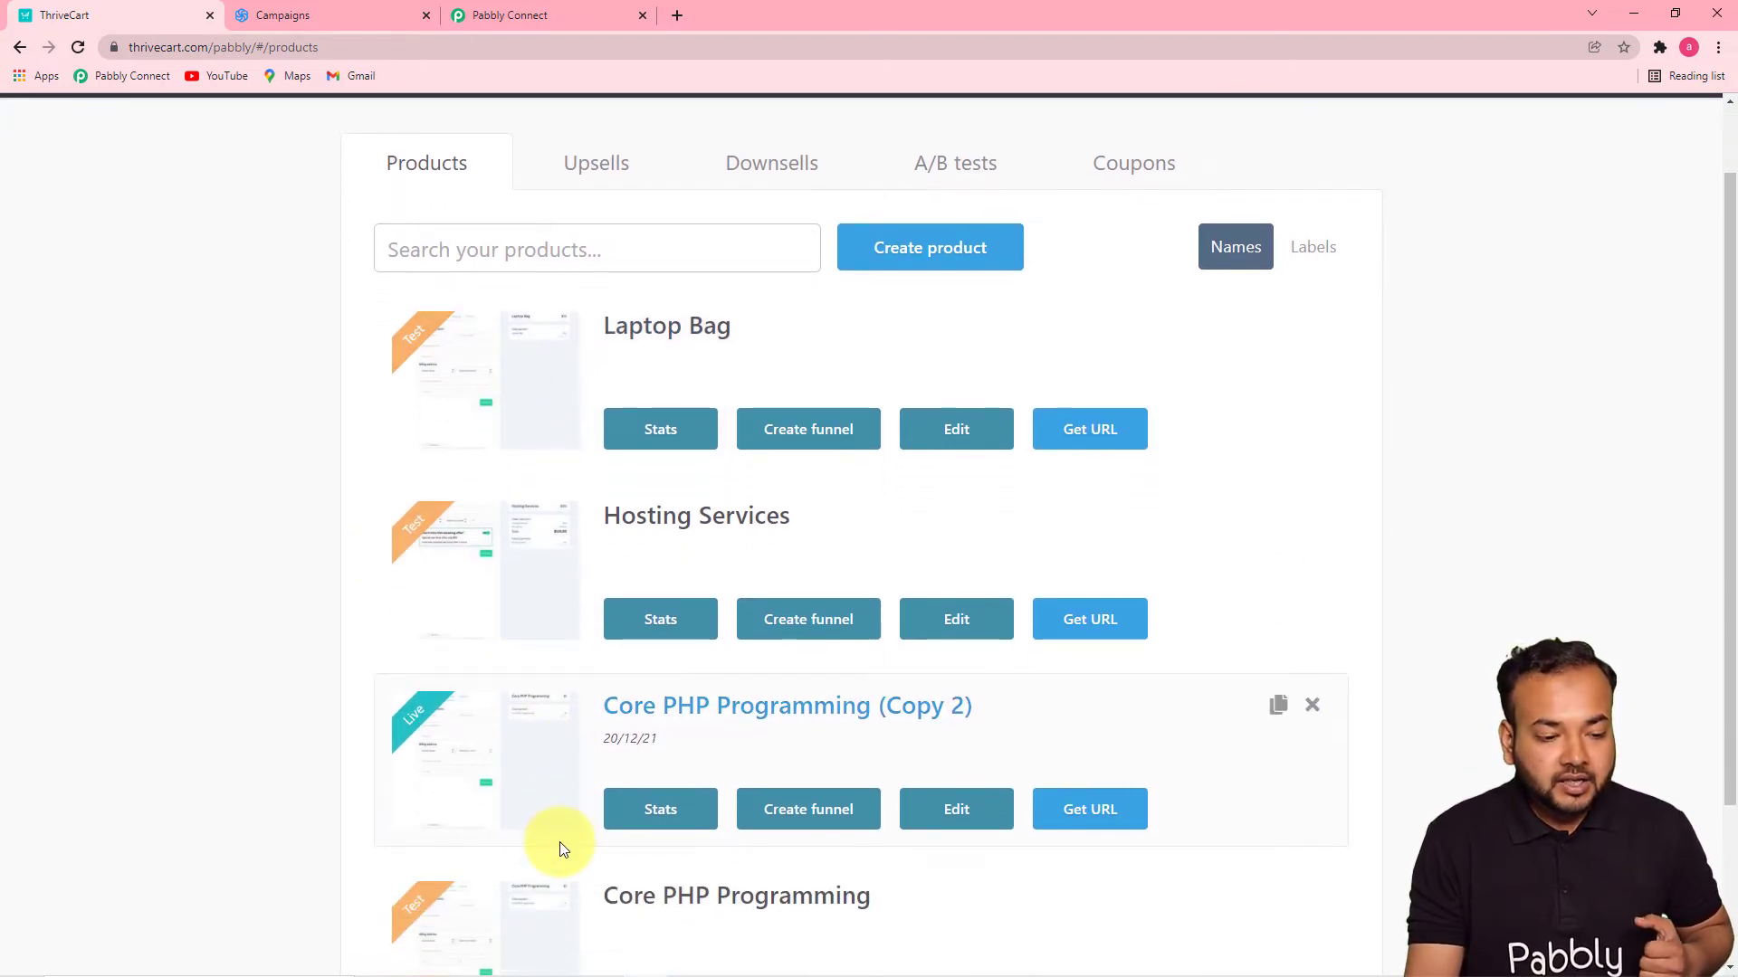
scroll(647, 715, down, 2)
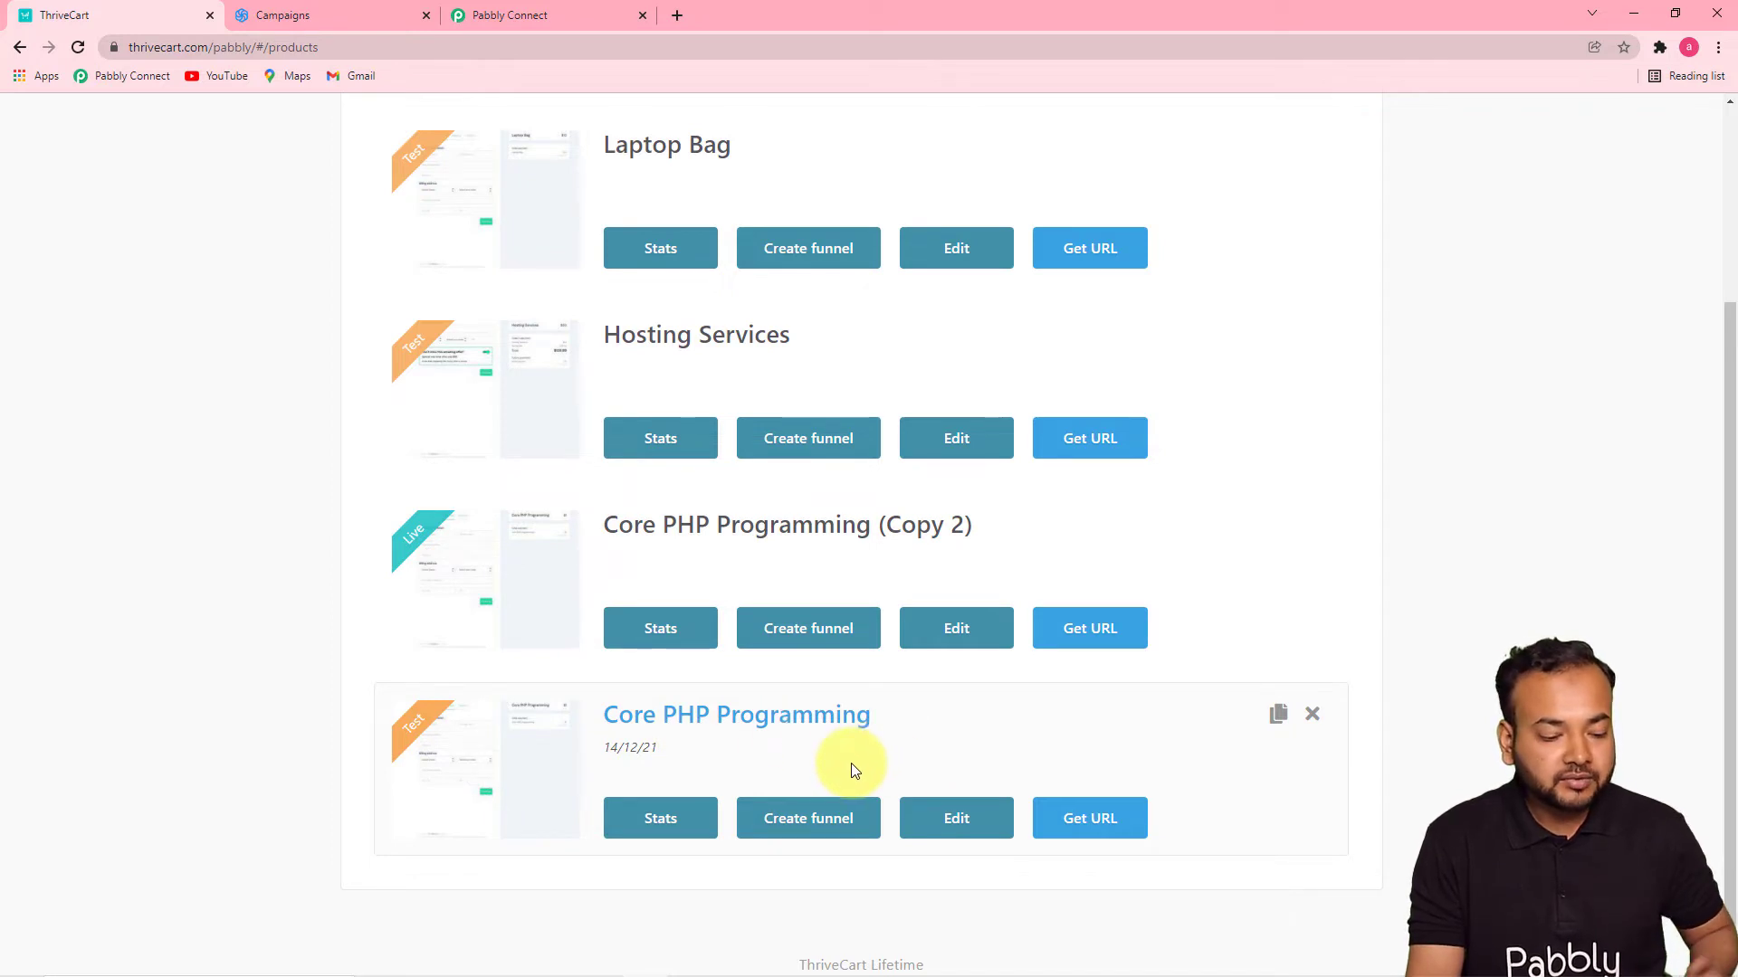
click(525, 16)
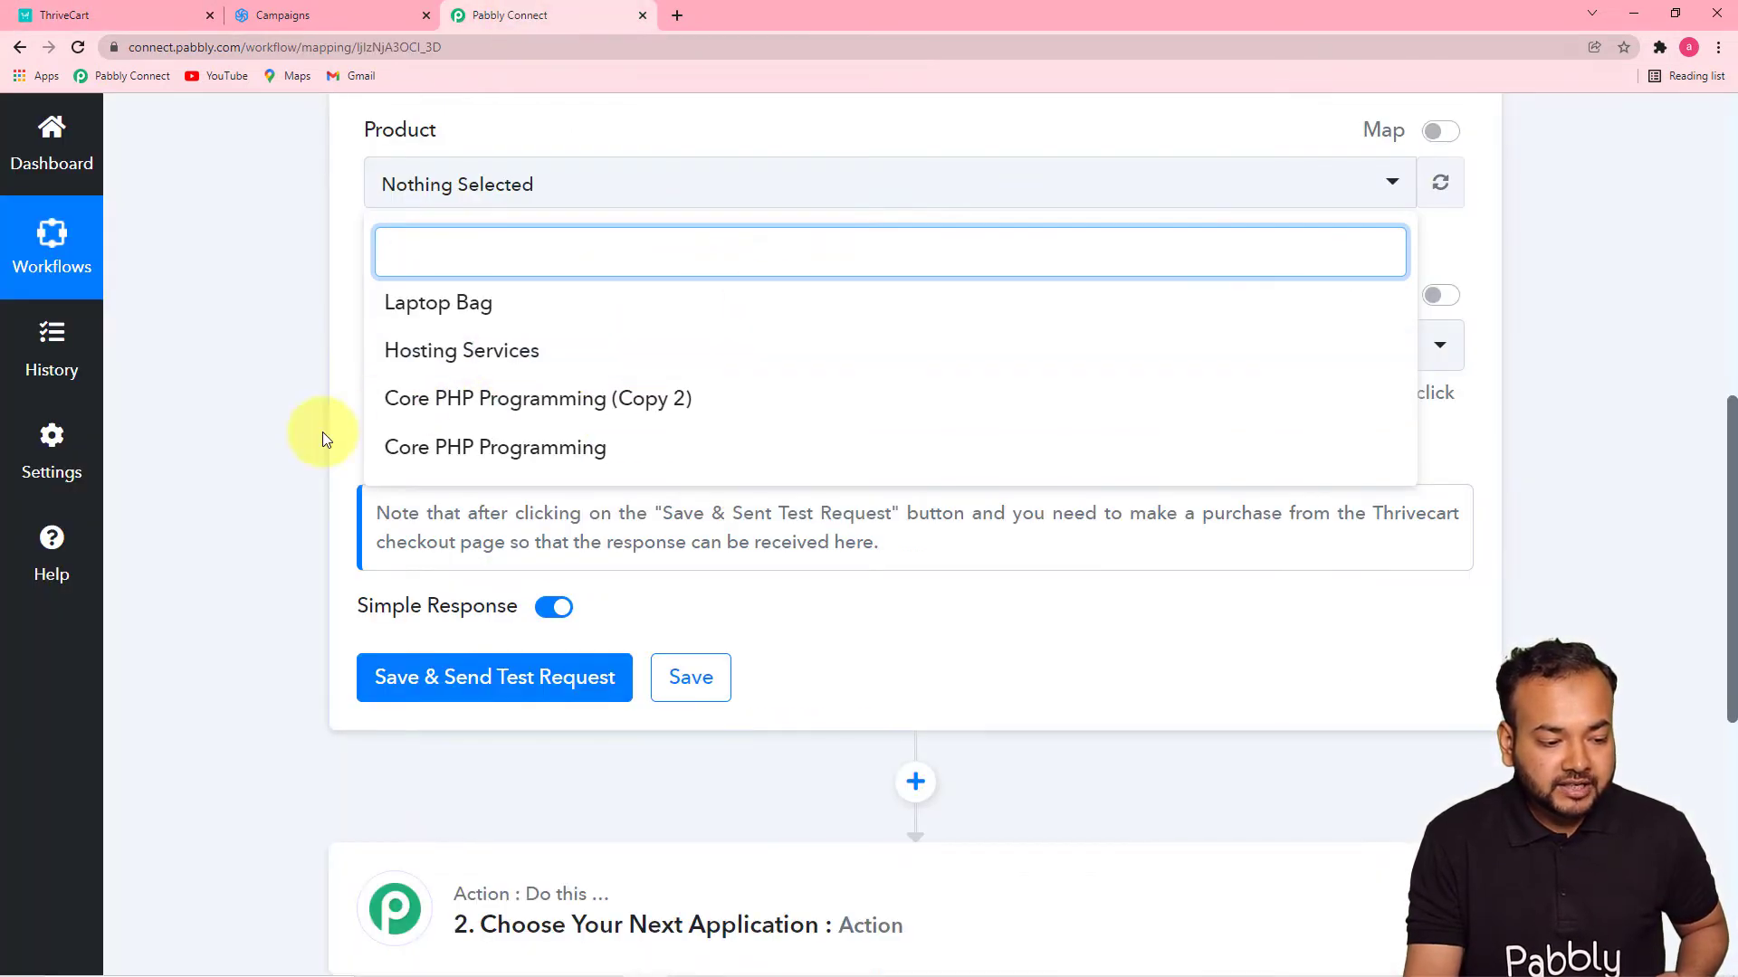
click(522, 452)
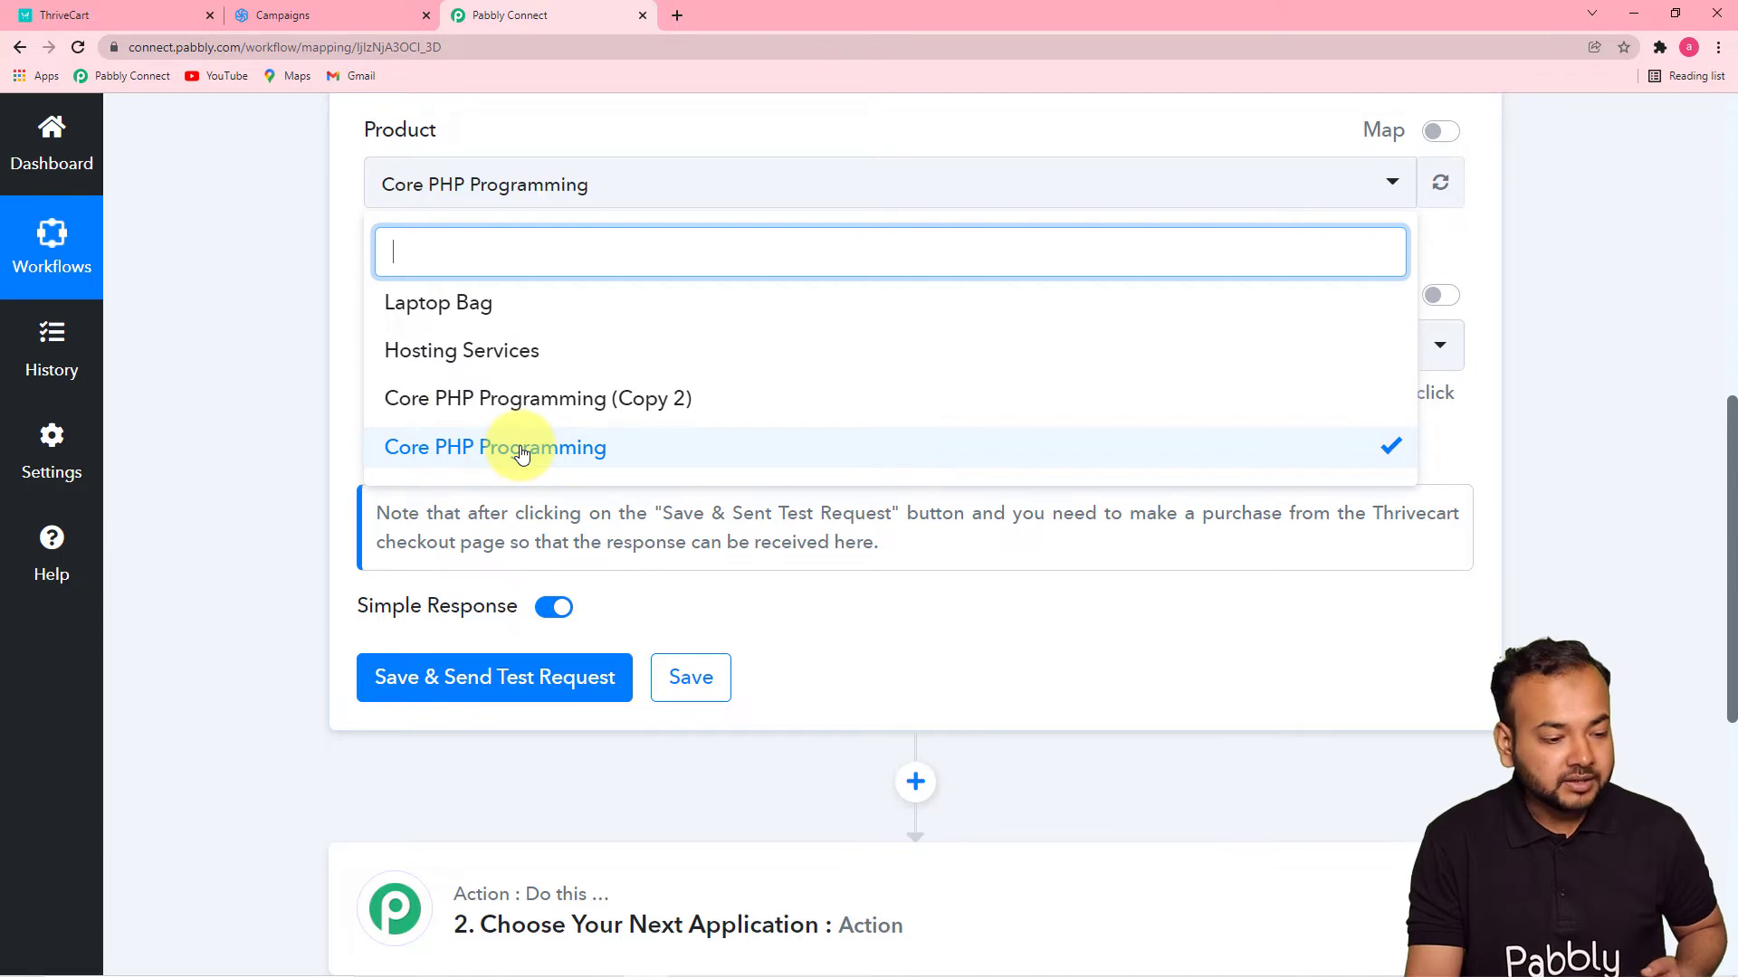
Step: Save the ThriveCart trigger with Core PHP Programming in Test Mode and send a test request to await the webhook response
click(252, 340)
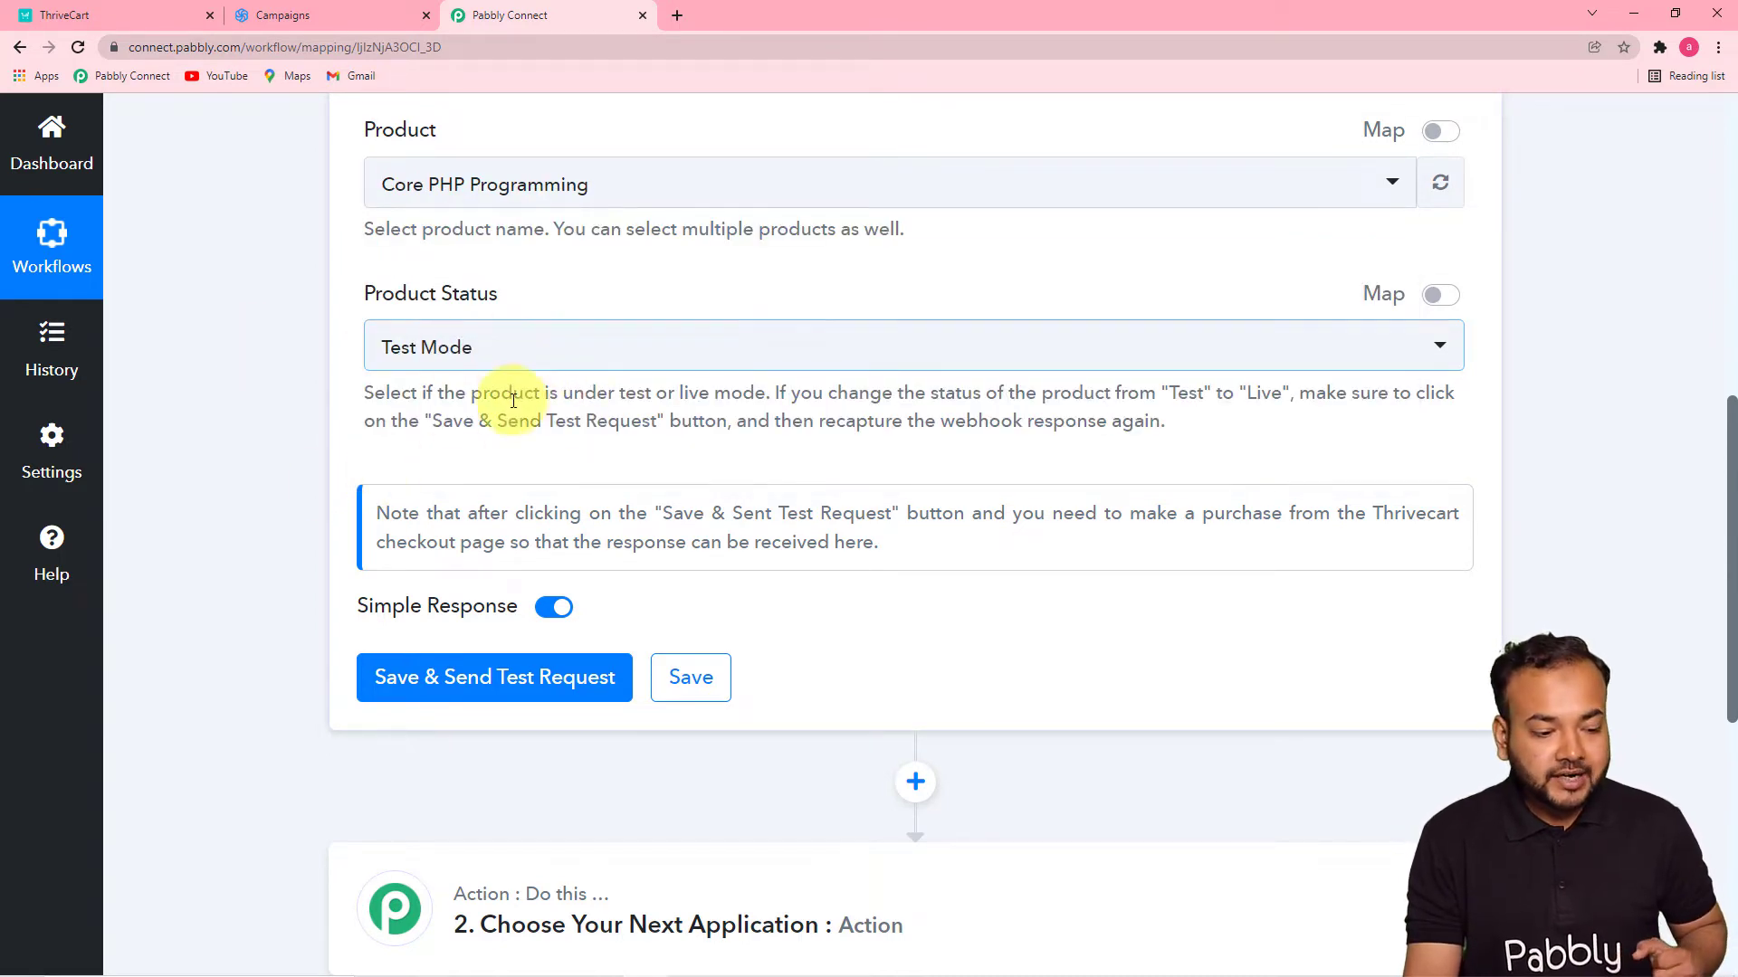
scroll(295, 431, down, 1)
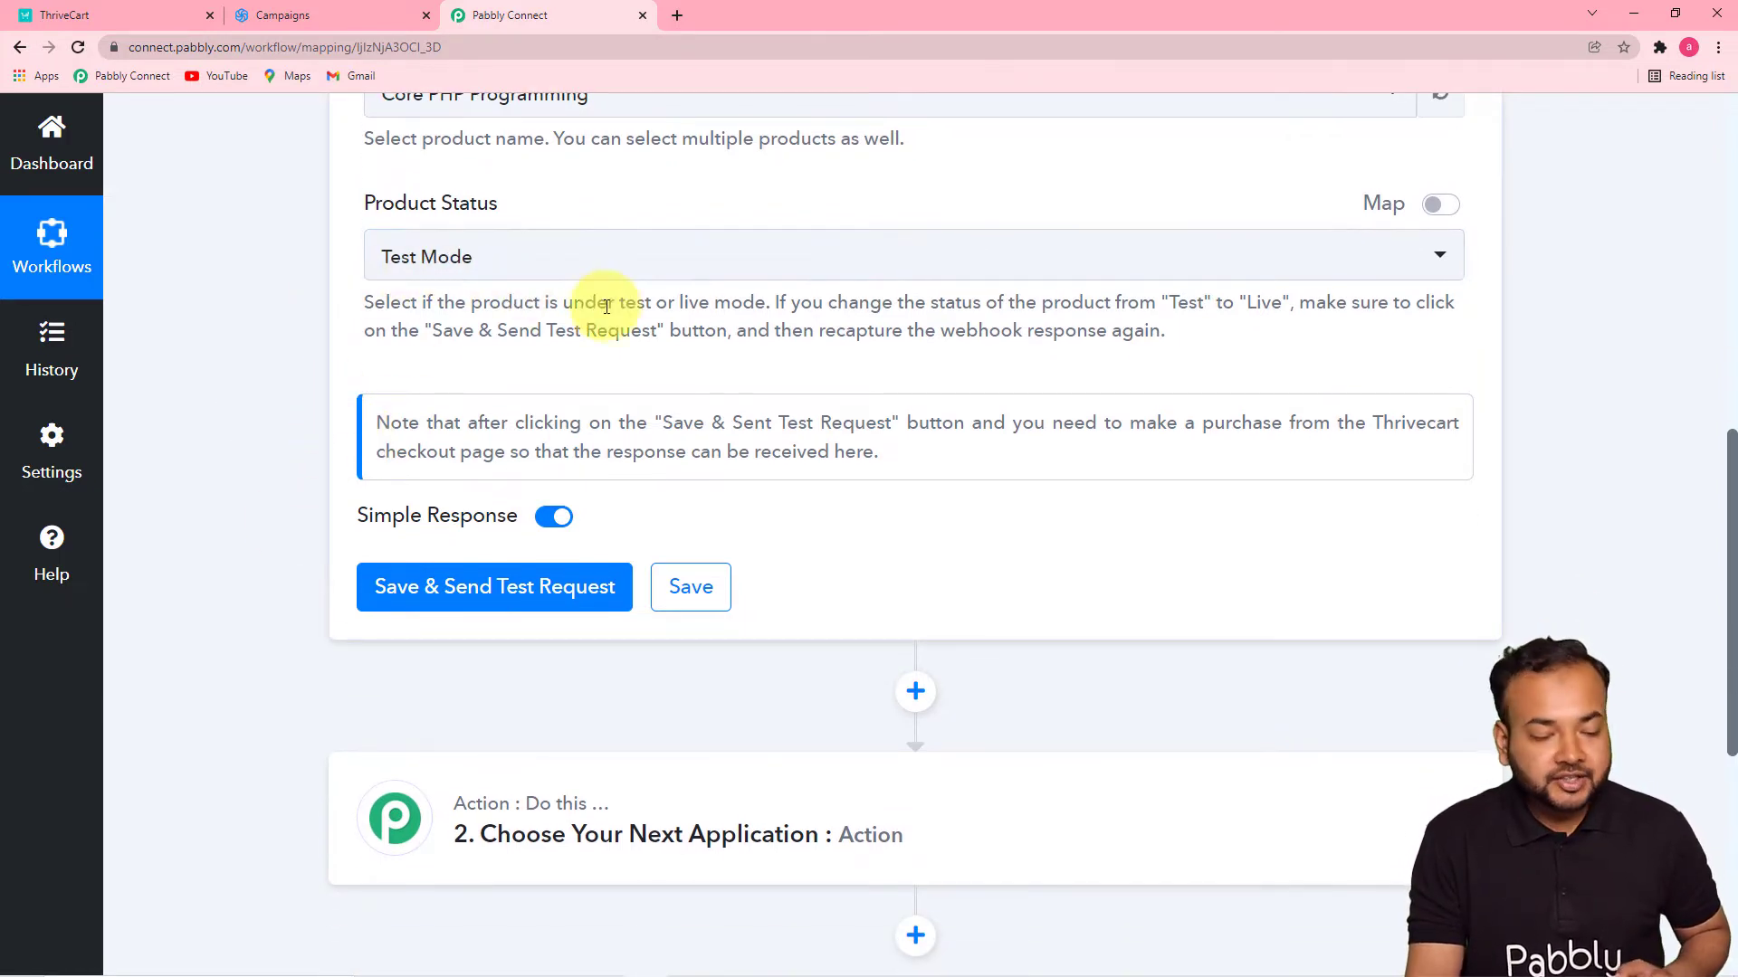
click(427, 613)
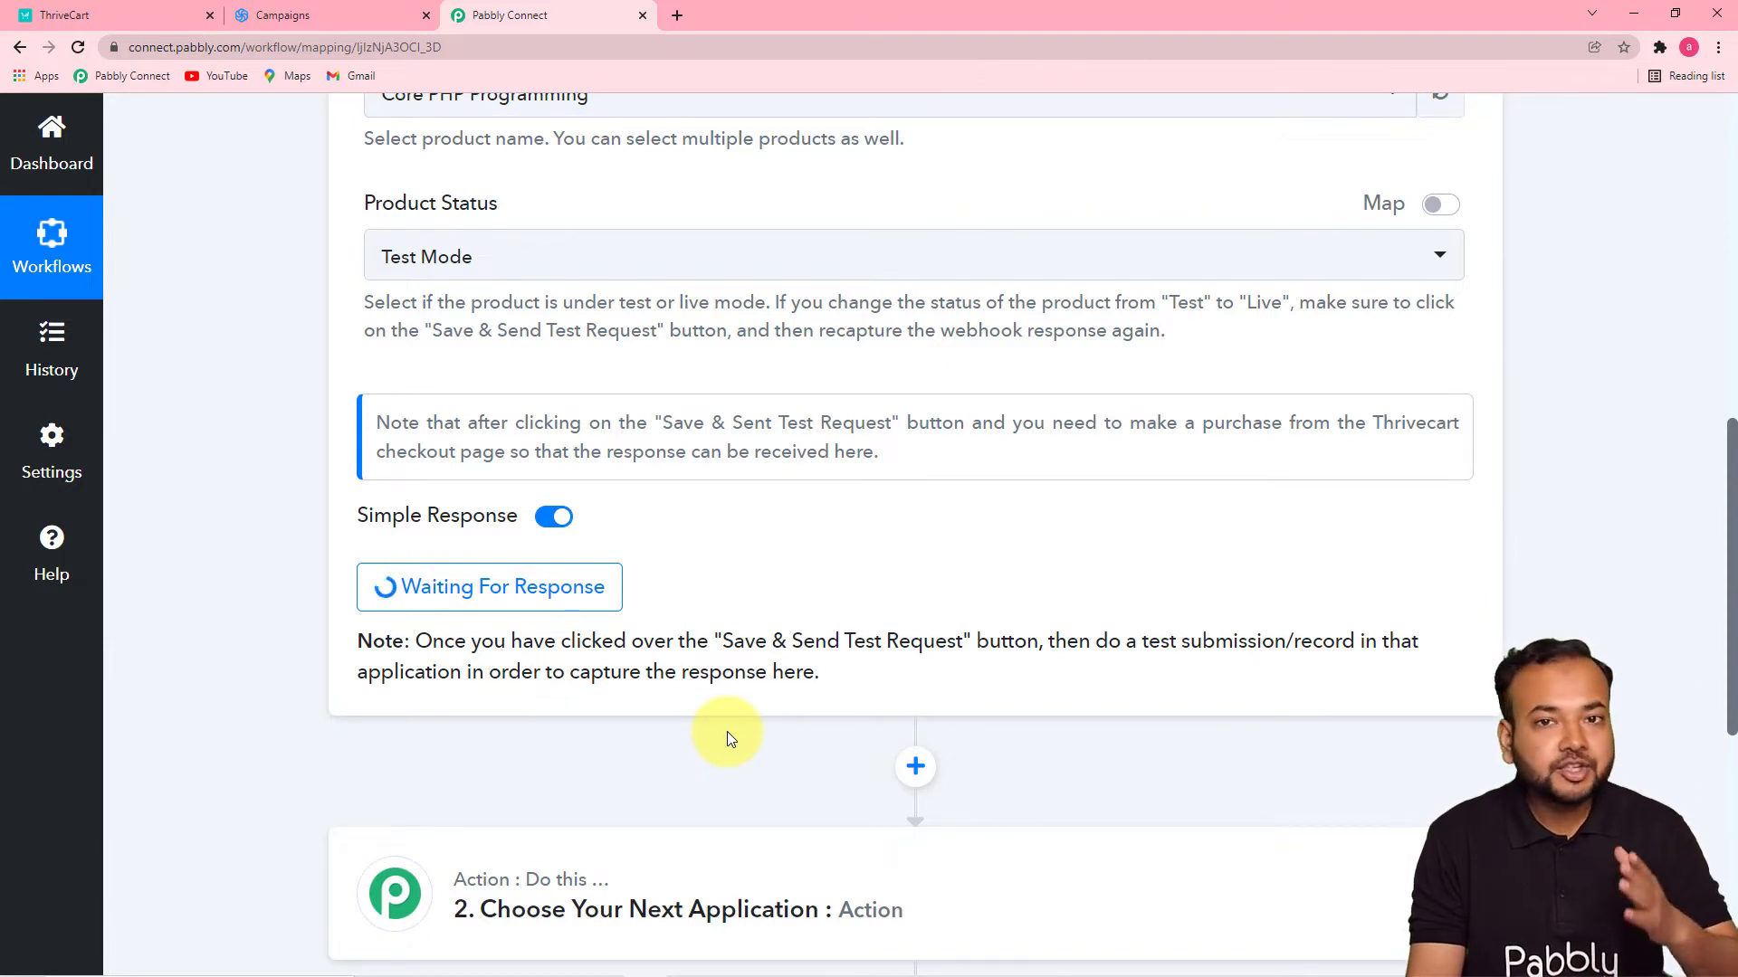
Step: Switch to ThriveCart and open the checkout page of the Core PHP Programming product from its checkout URL settings
click(118, 7)
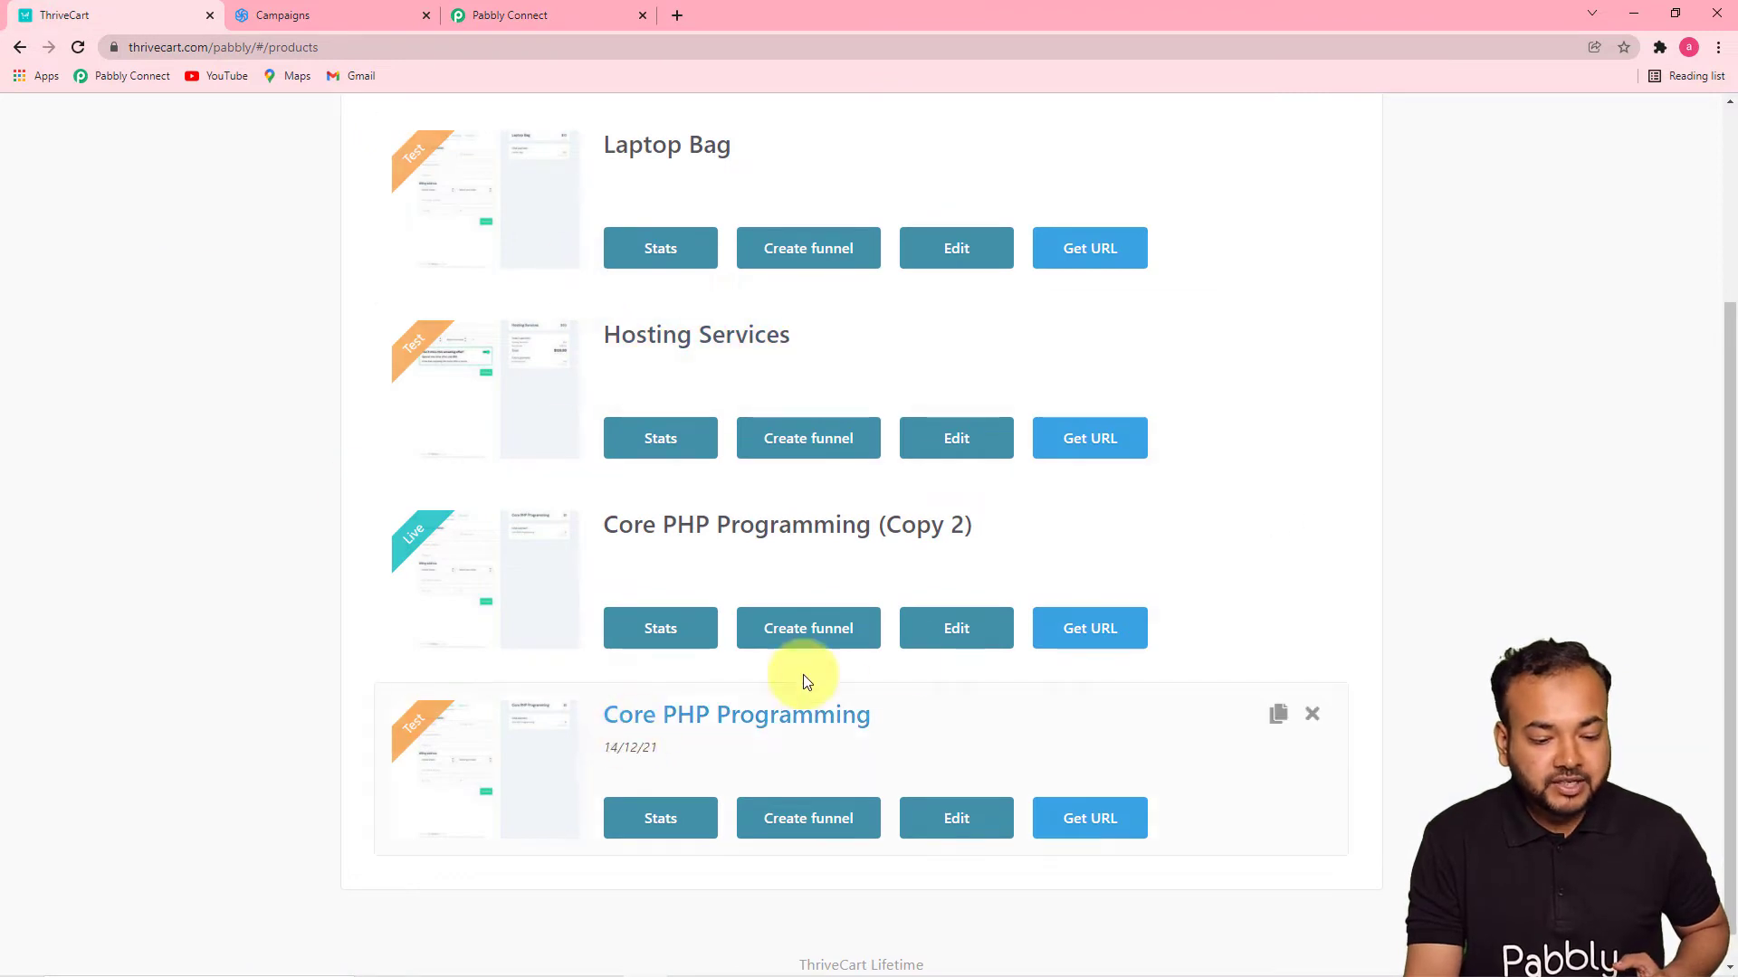
click(1098, 824)
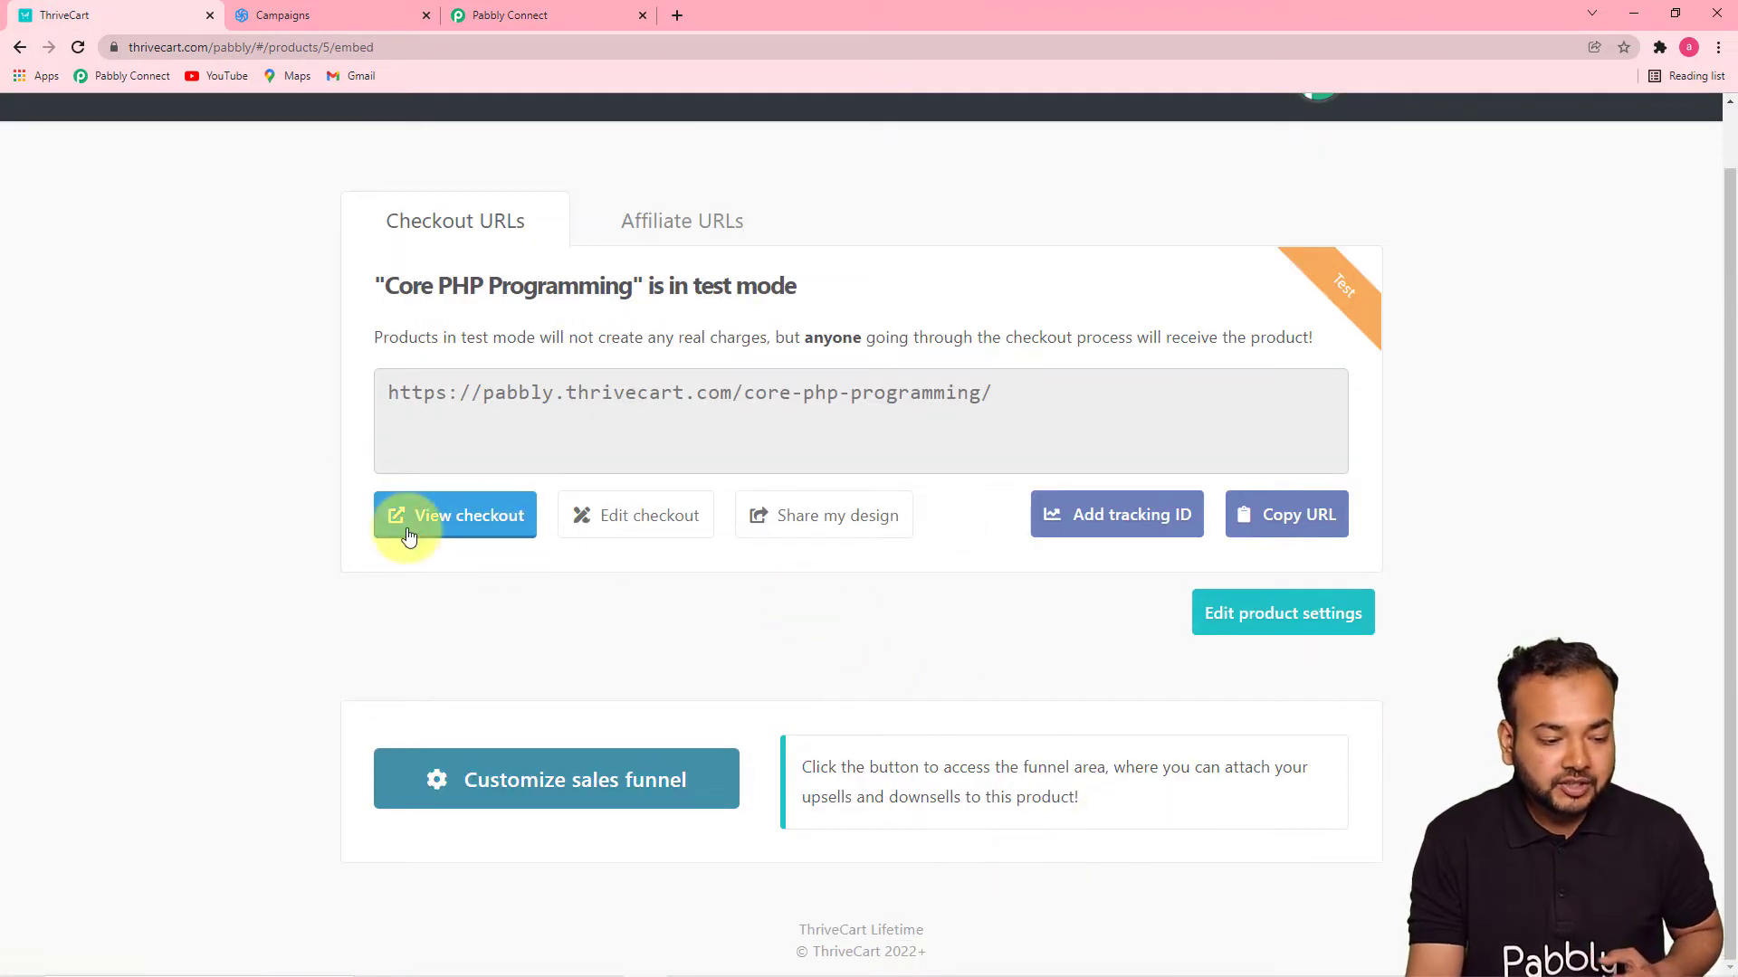
click(442, 529)
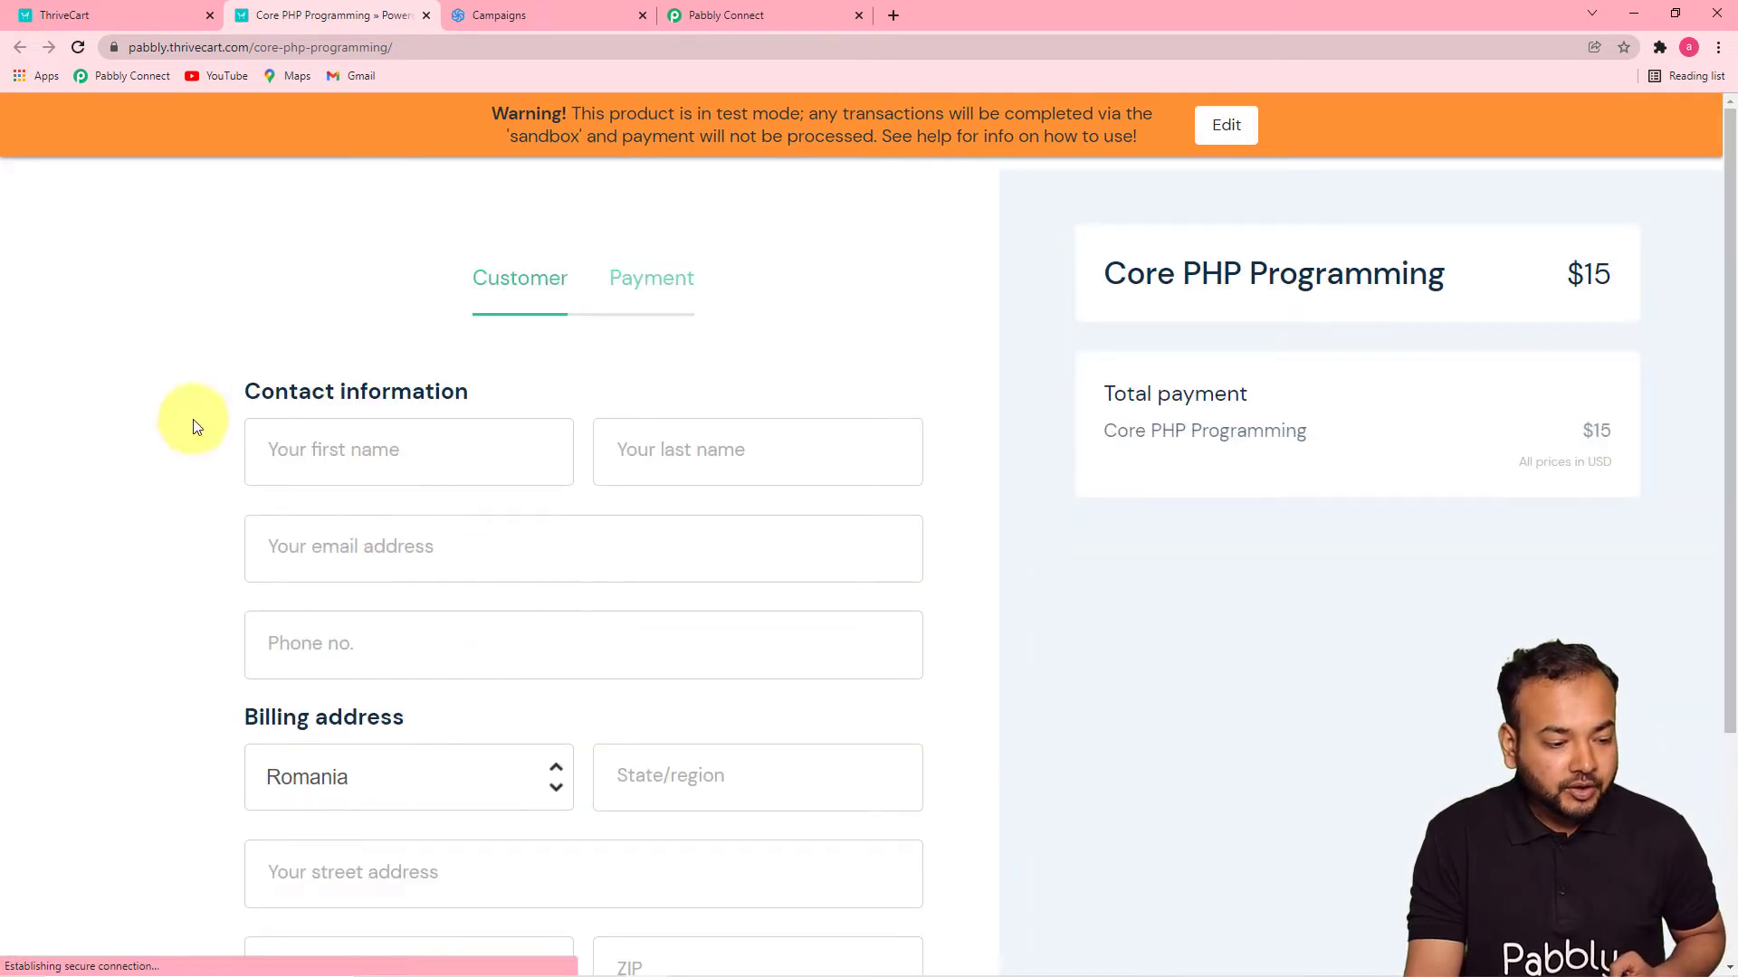
Step: Fill in the checkout's customer name, email, phone number and billing address with autofill suggestions where offered, and continue to payment
click(361, 448)
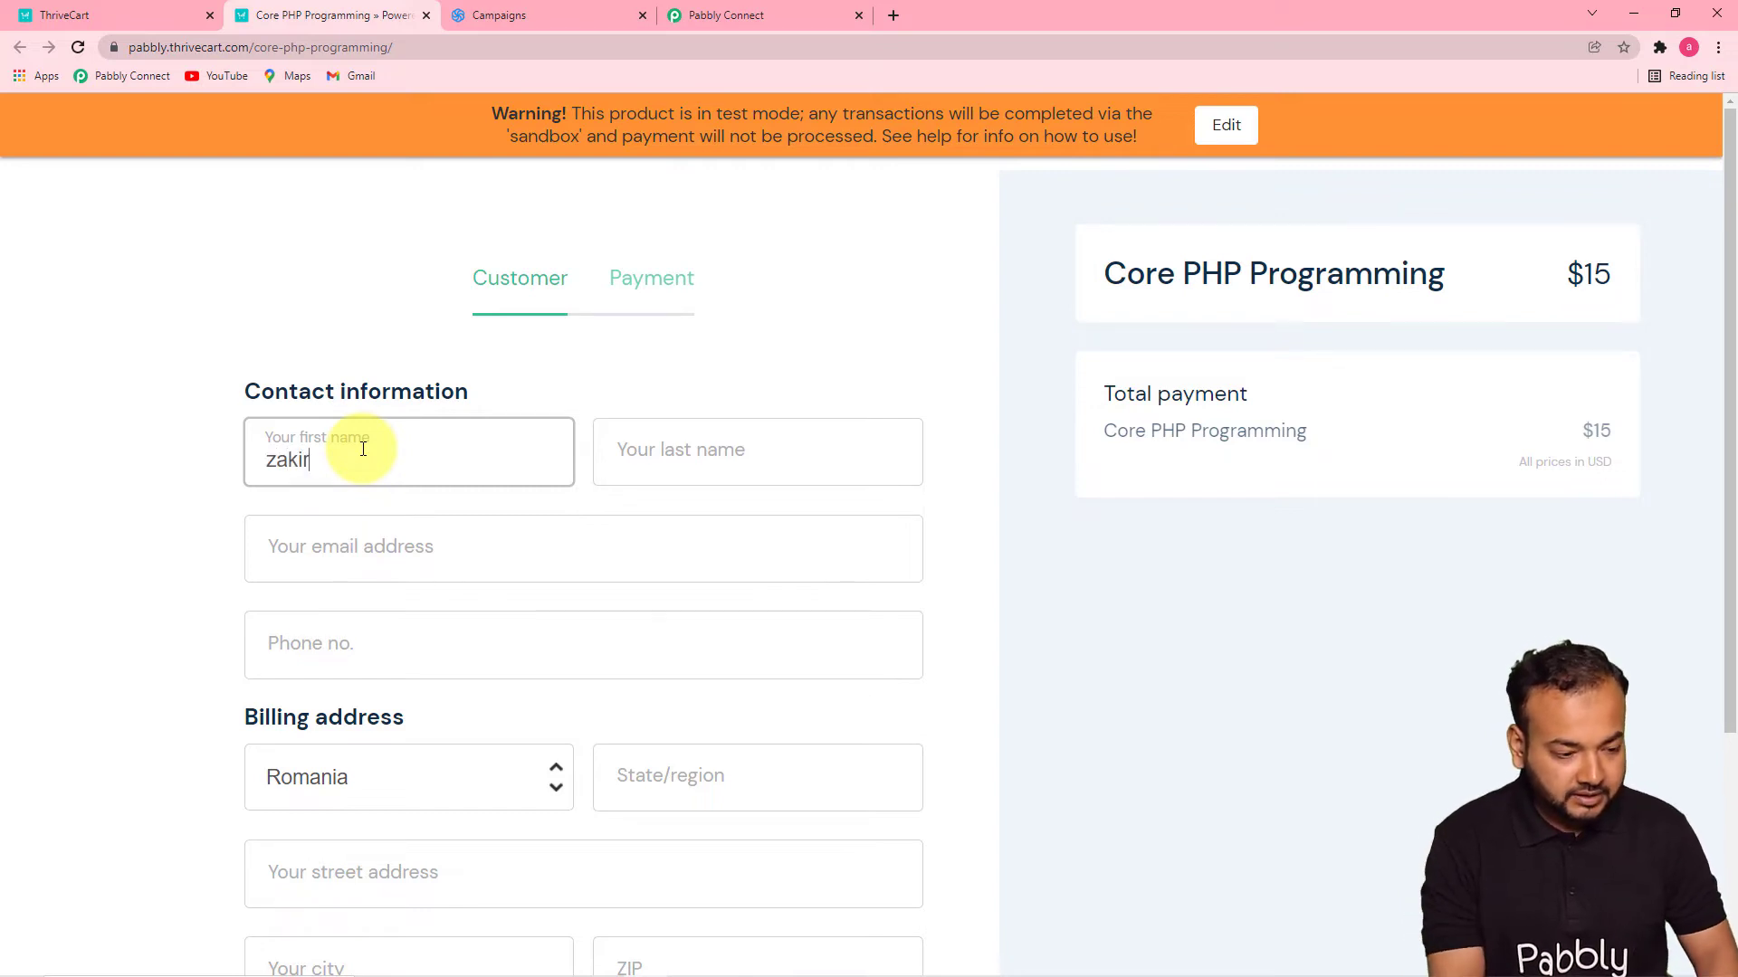
click(649, 454)
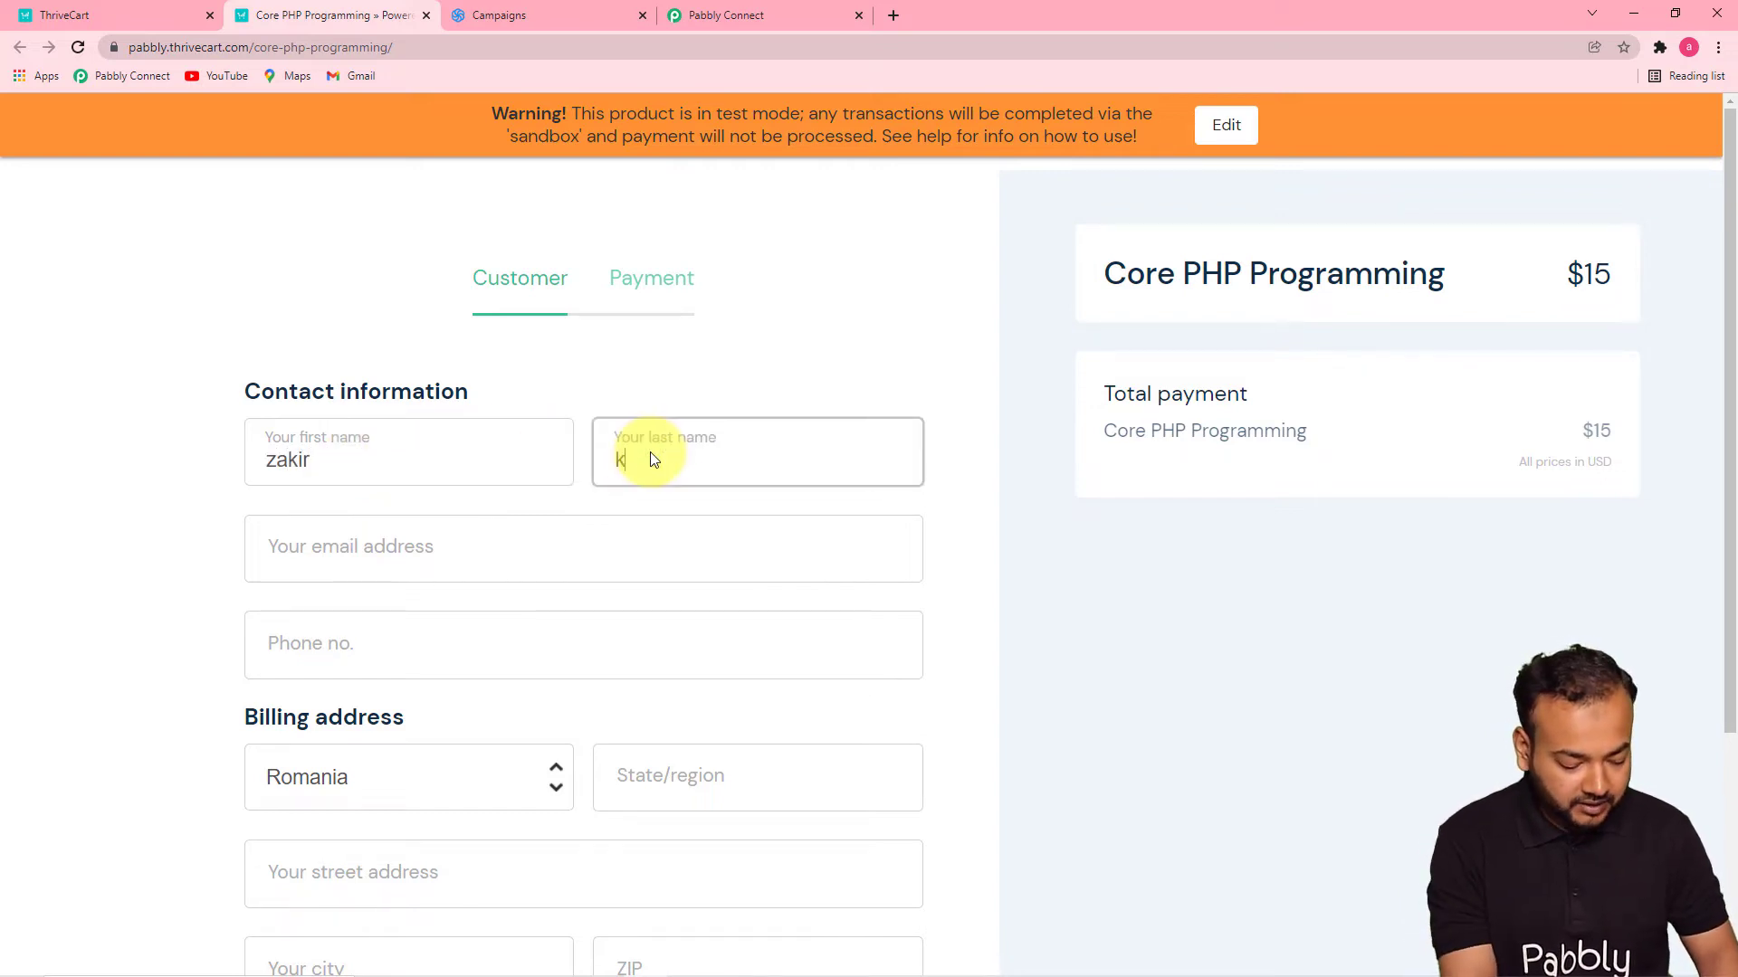
text(khan)
click(610, 540)
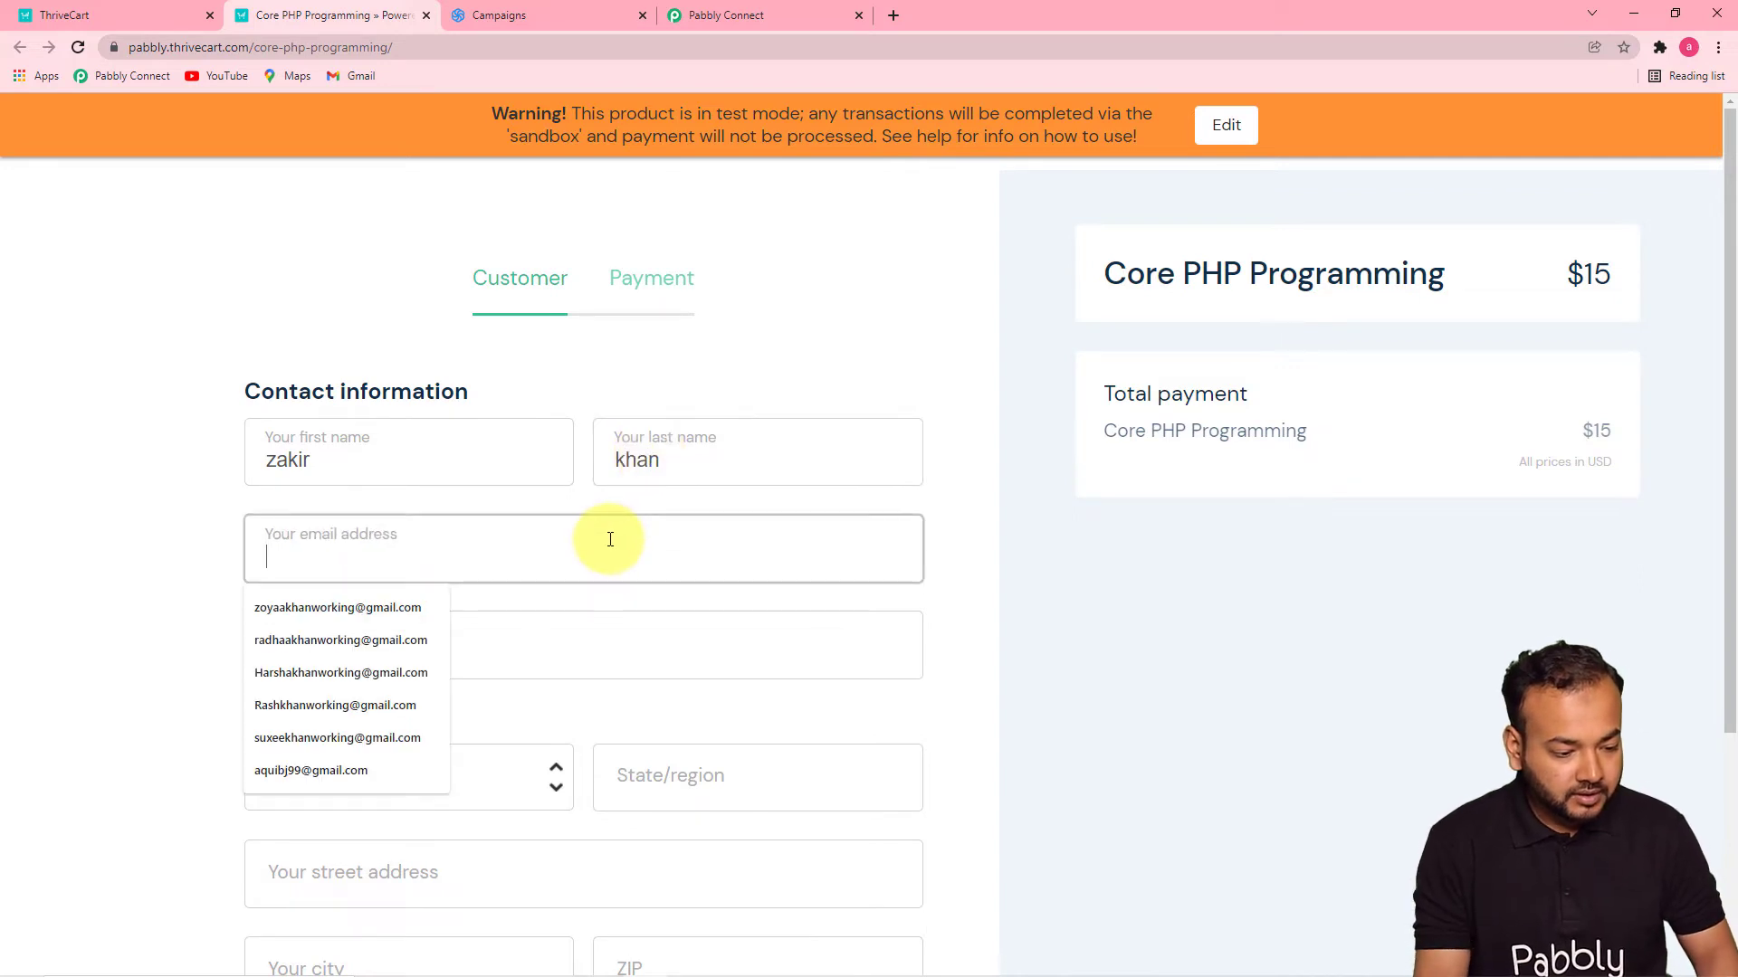
click(311, 771)
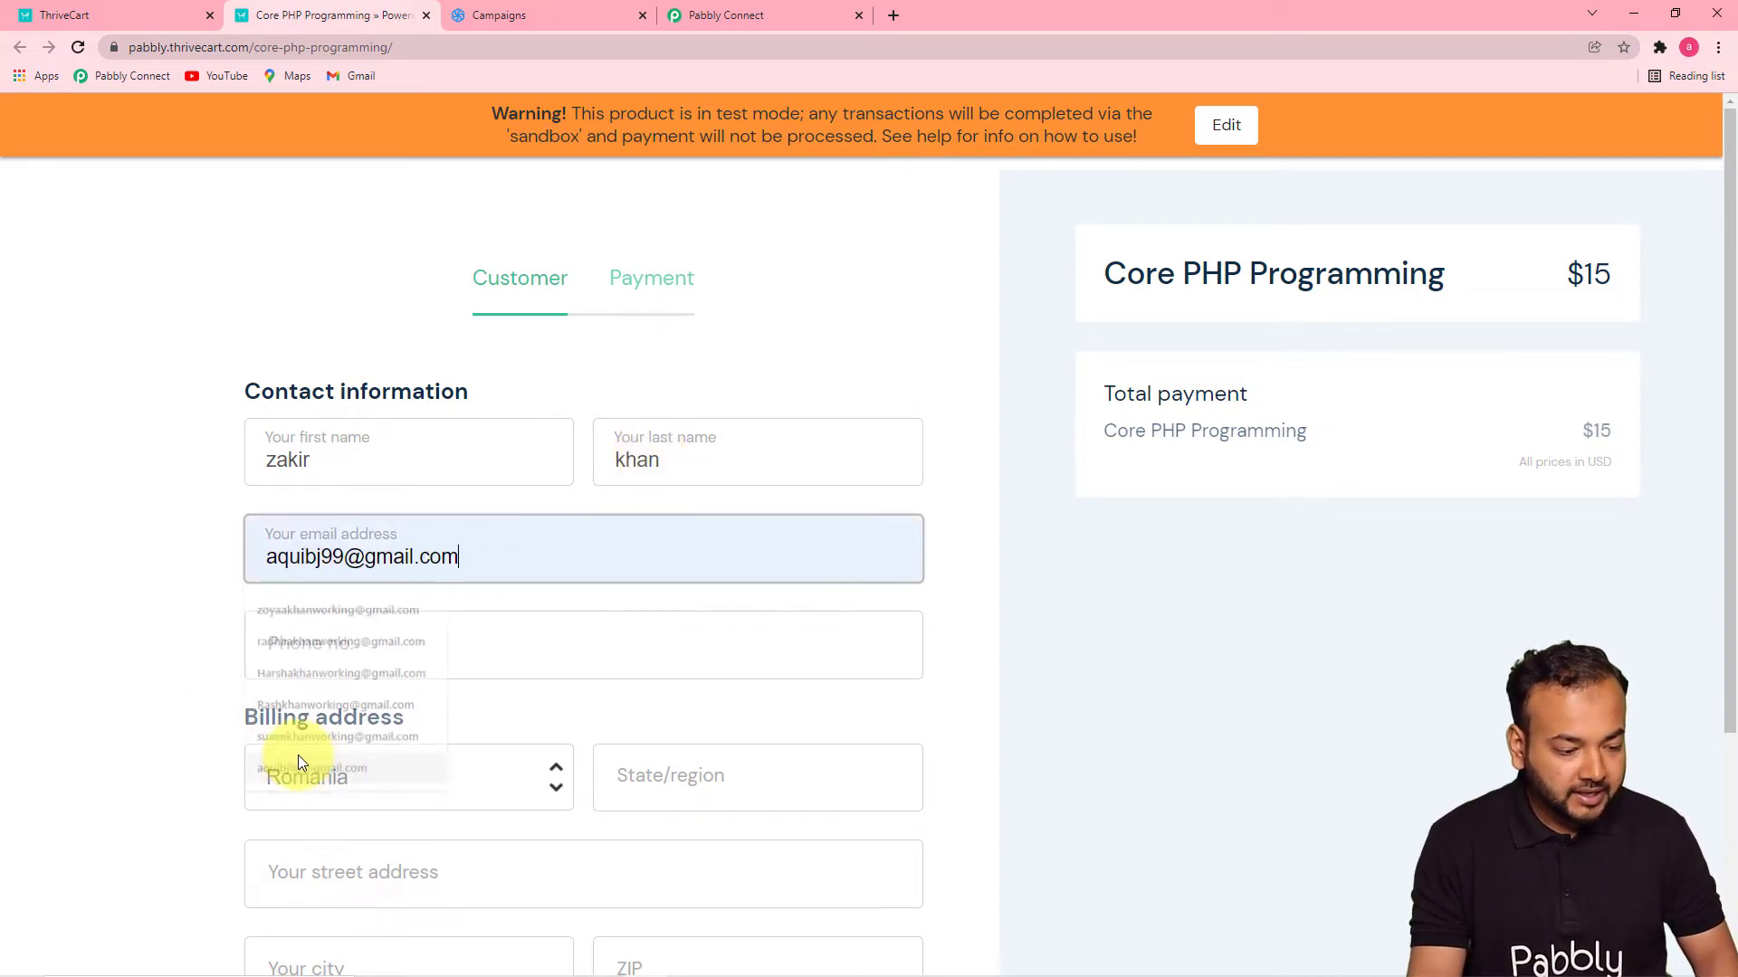
click(321, 642)
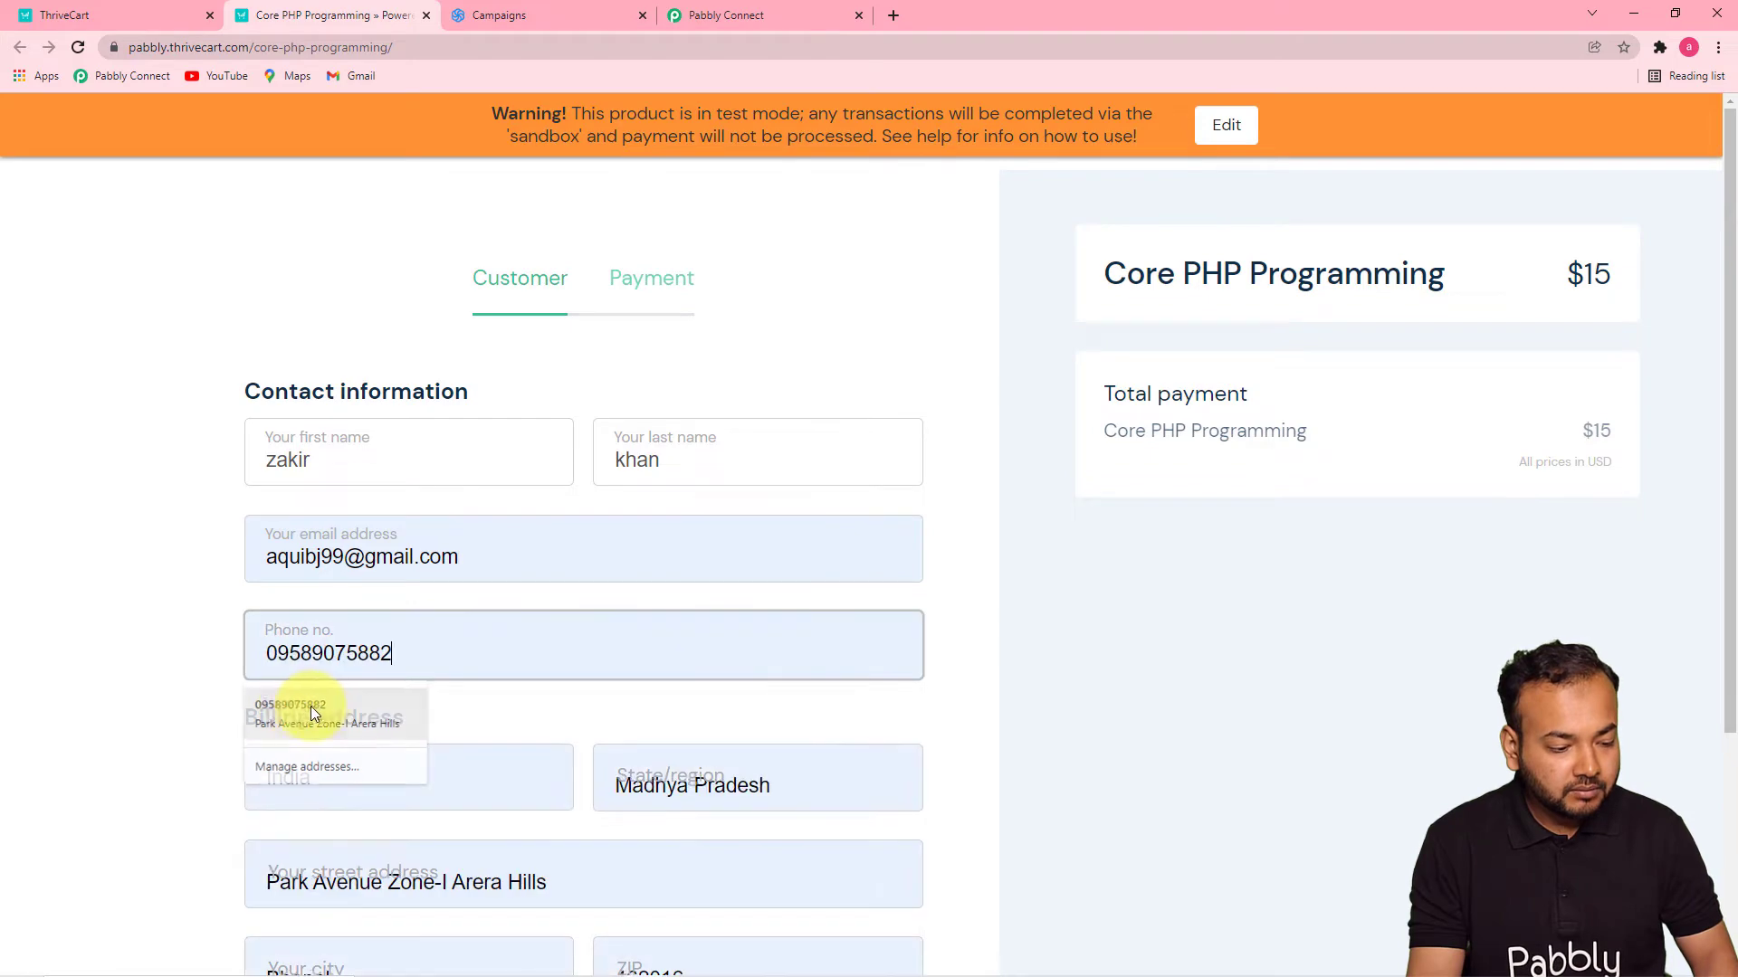
click(312, 708)
scroll(163, 660, down, 4)
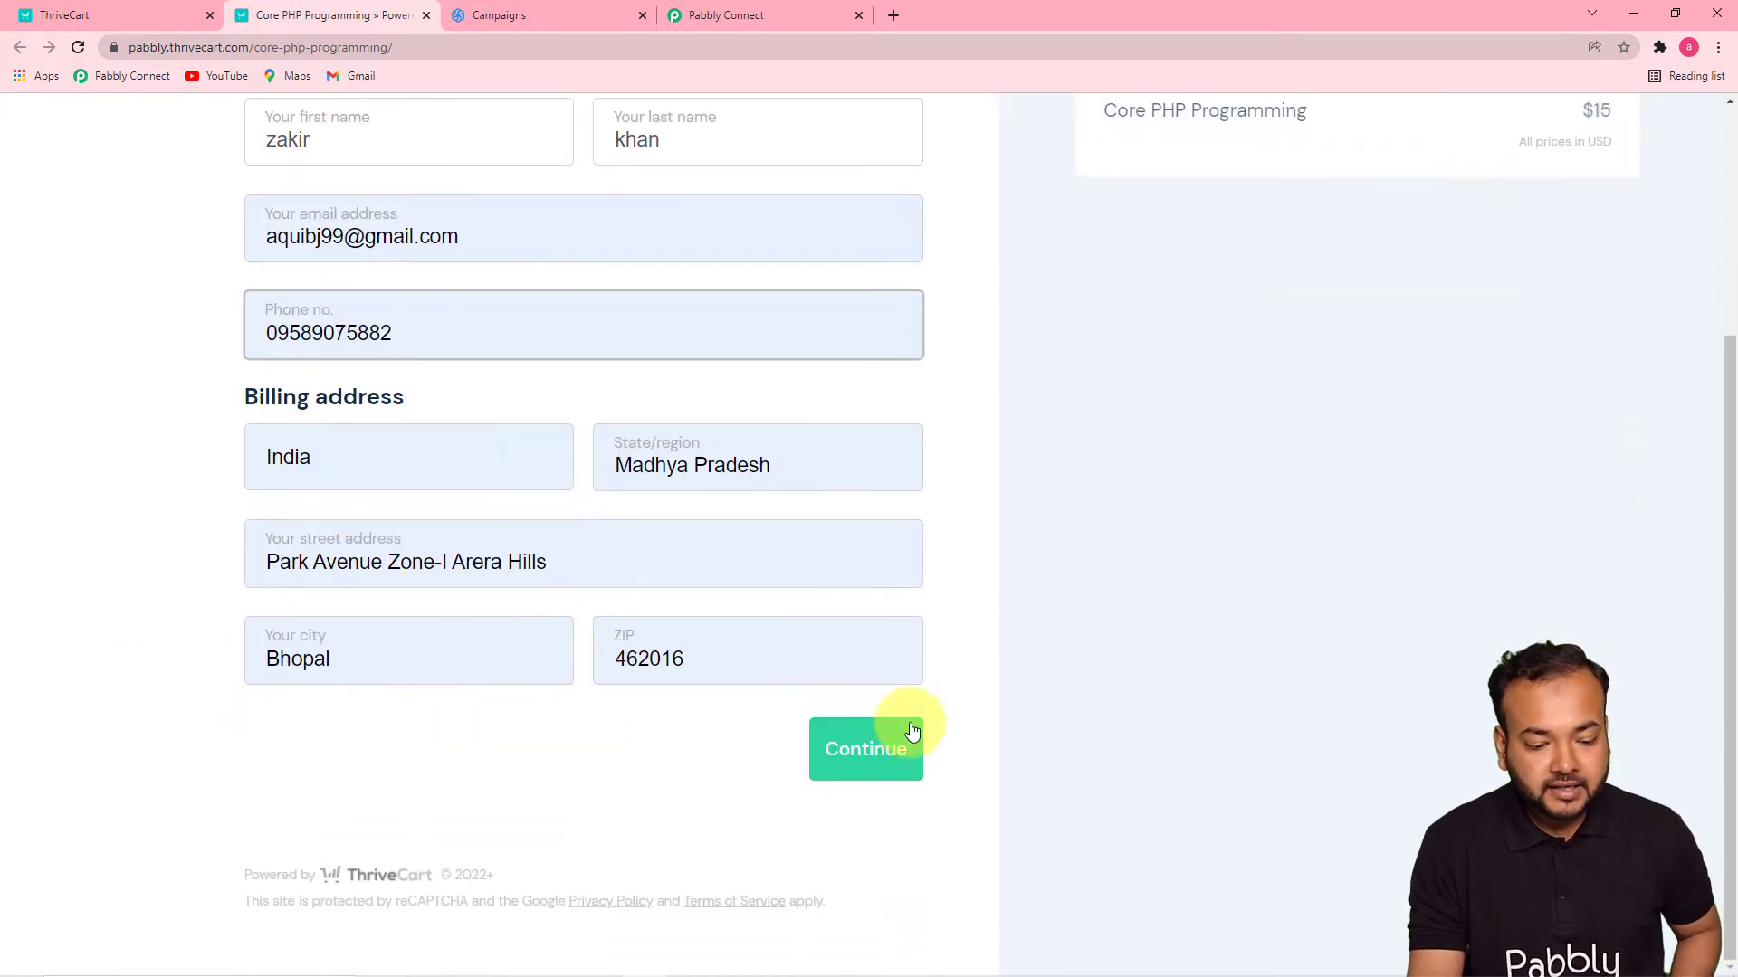
click(890, 751)
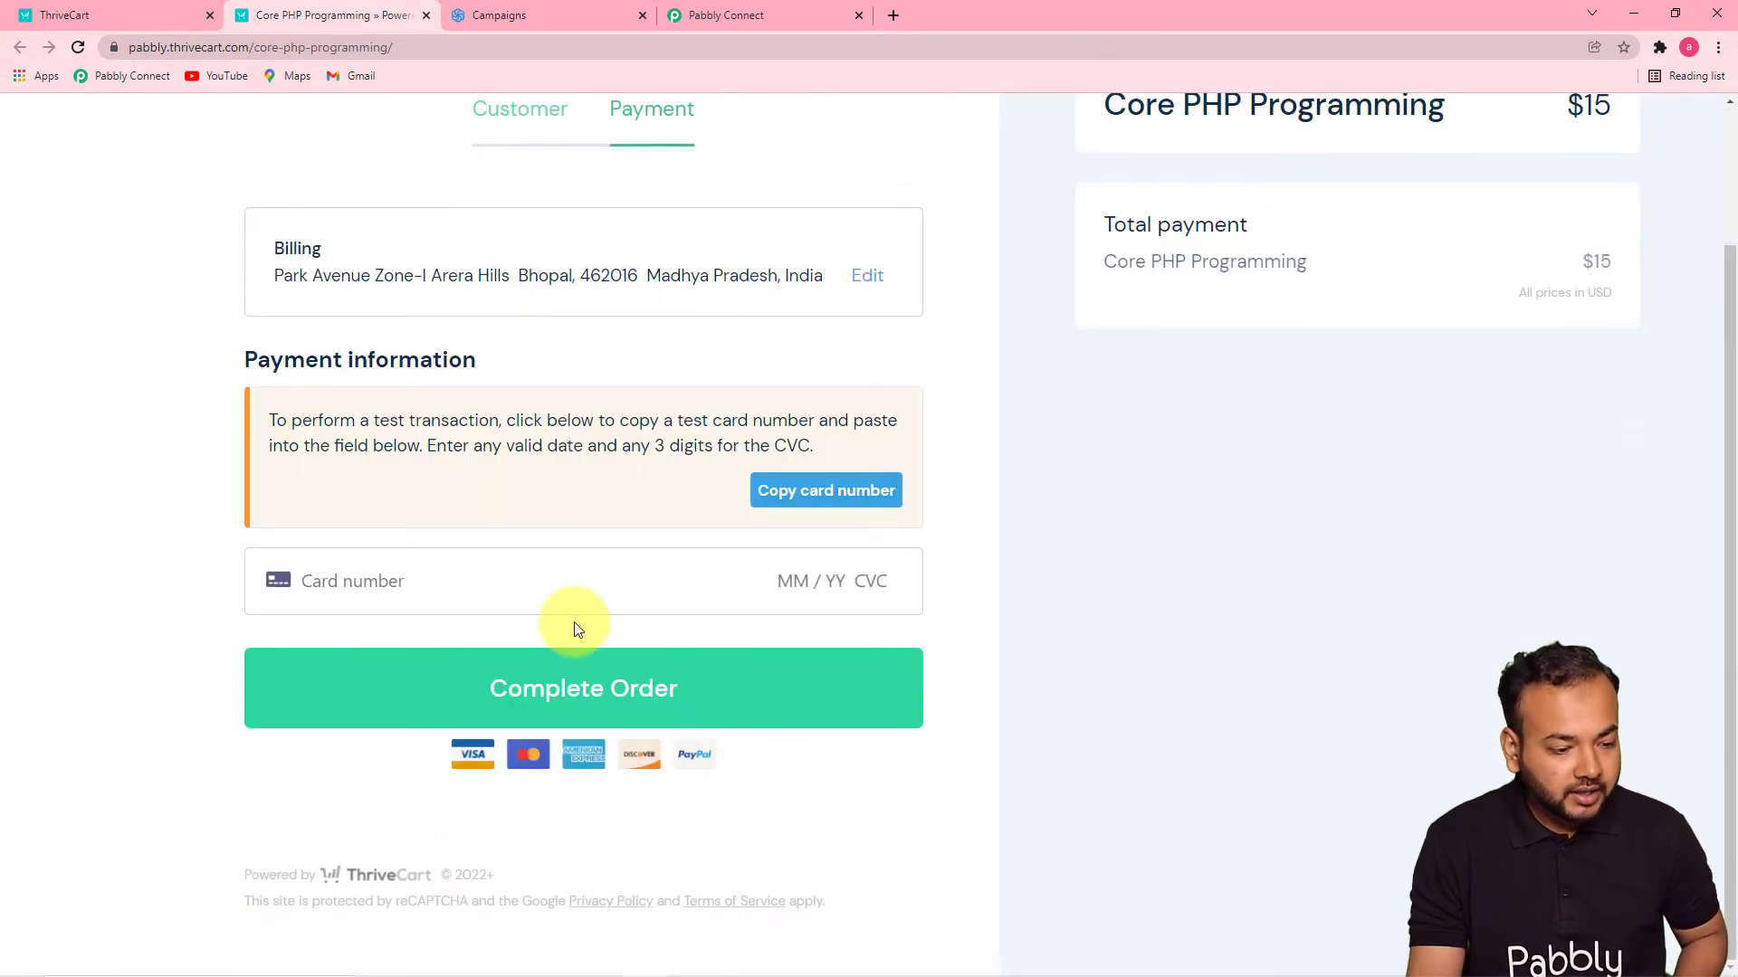
Step: Copy the provided test card number into the payment form, enter an expiry date and CVC, and complete the order
click(831, 497)
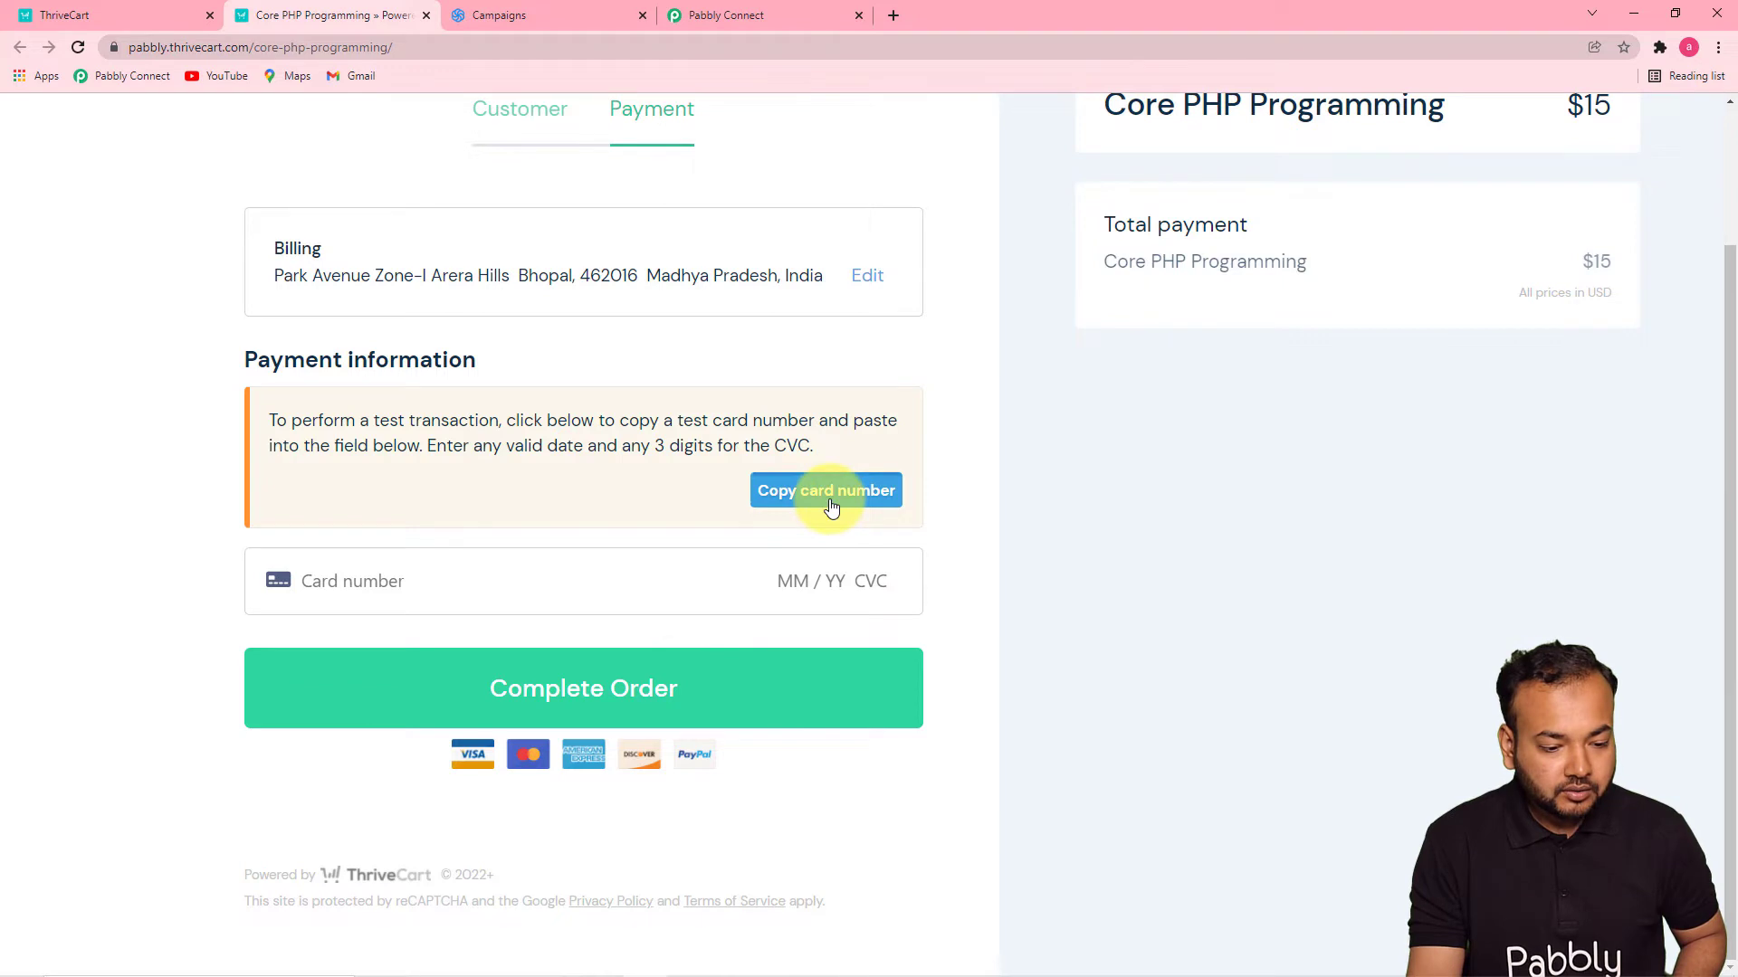
right_click(428, 590)
click(460, 733)
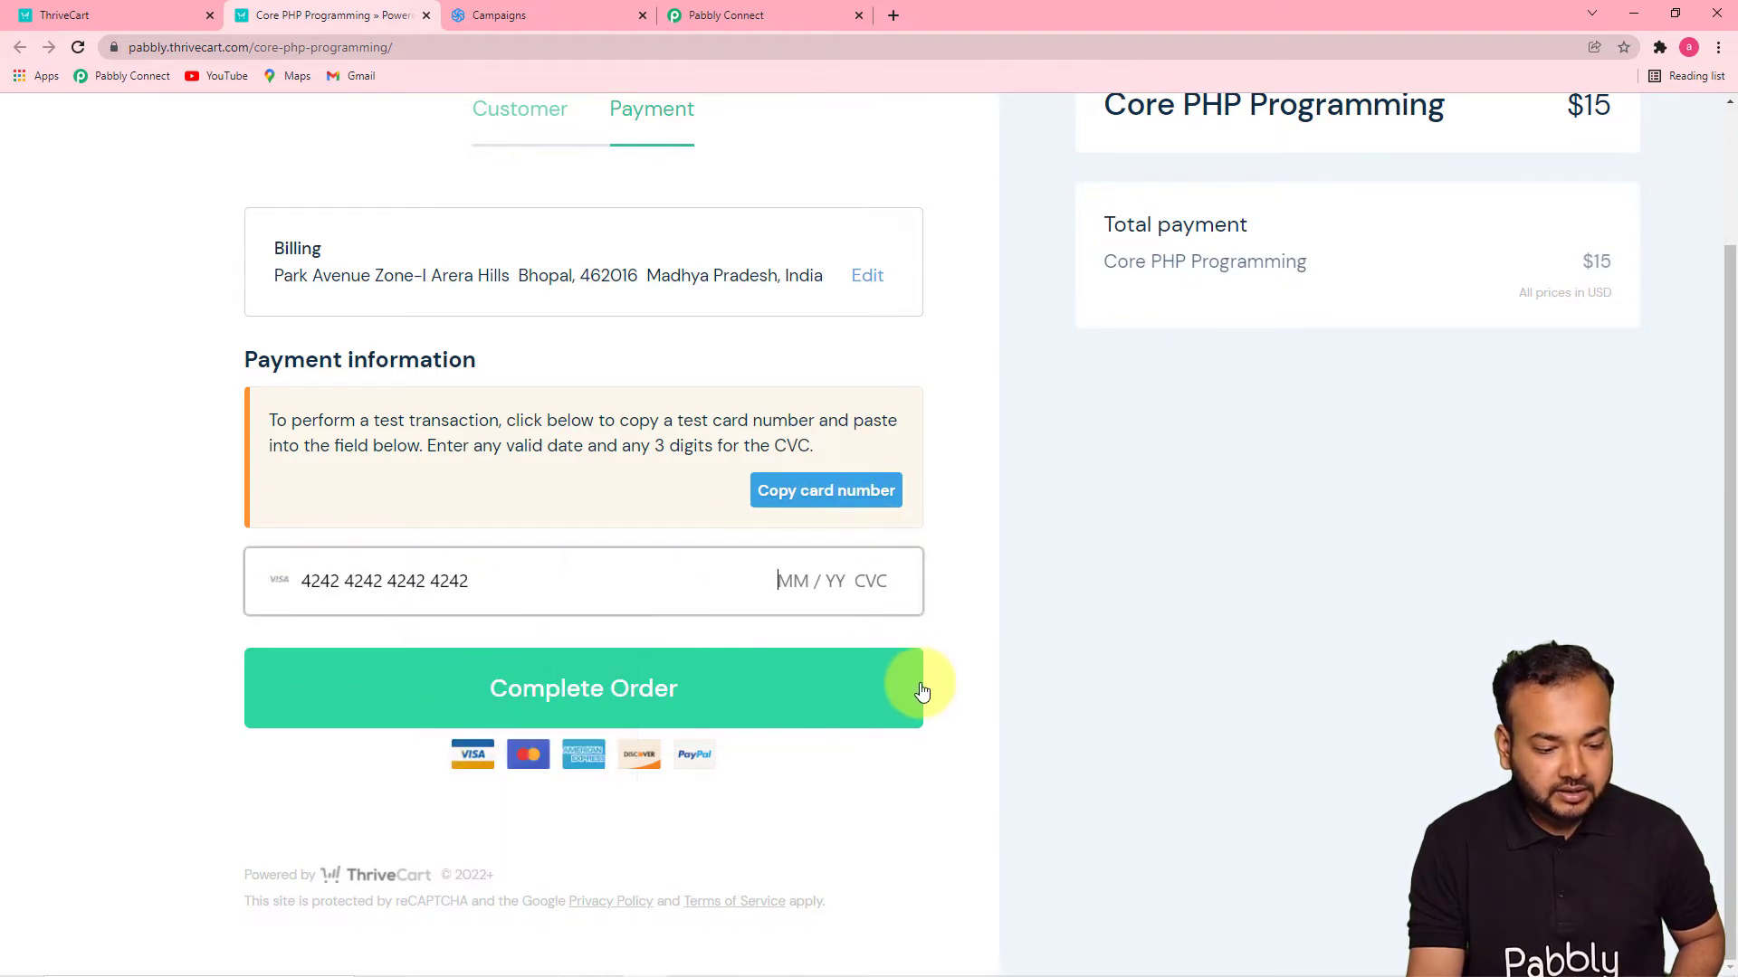
text(01 / 25 )
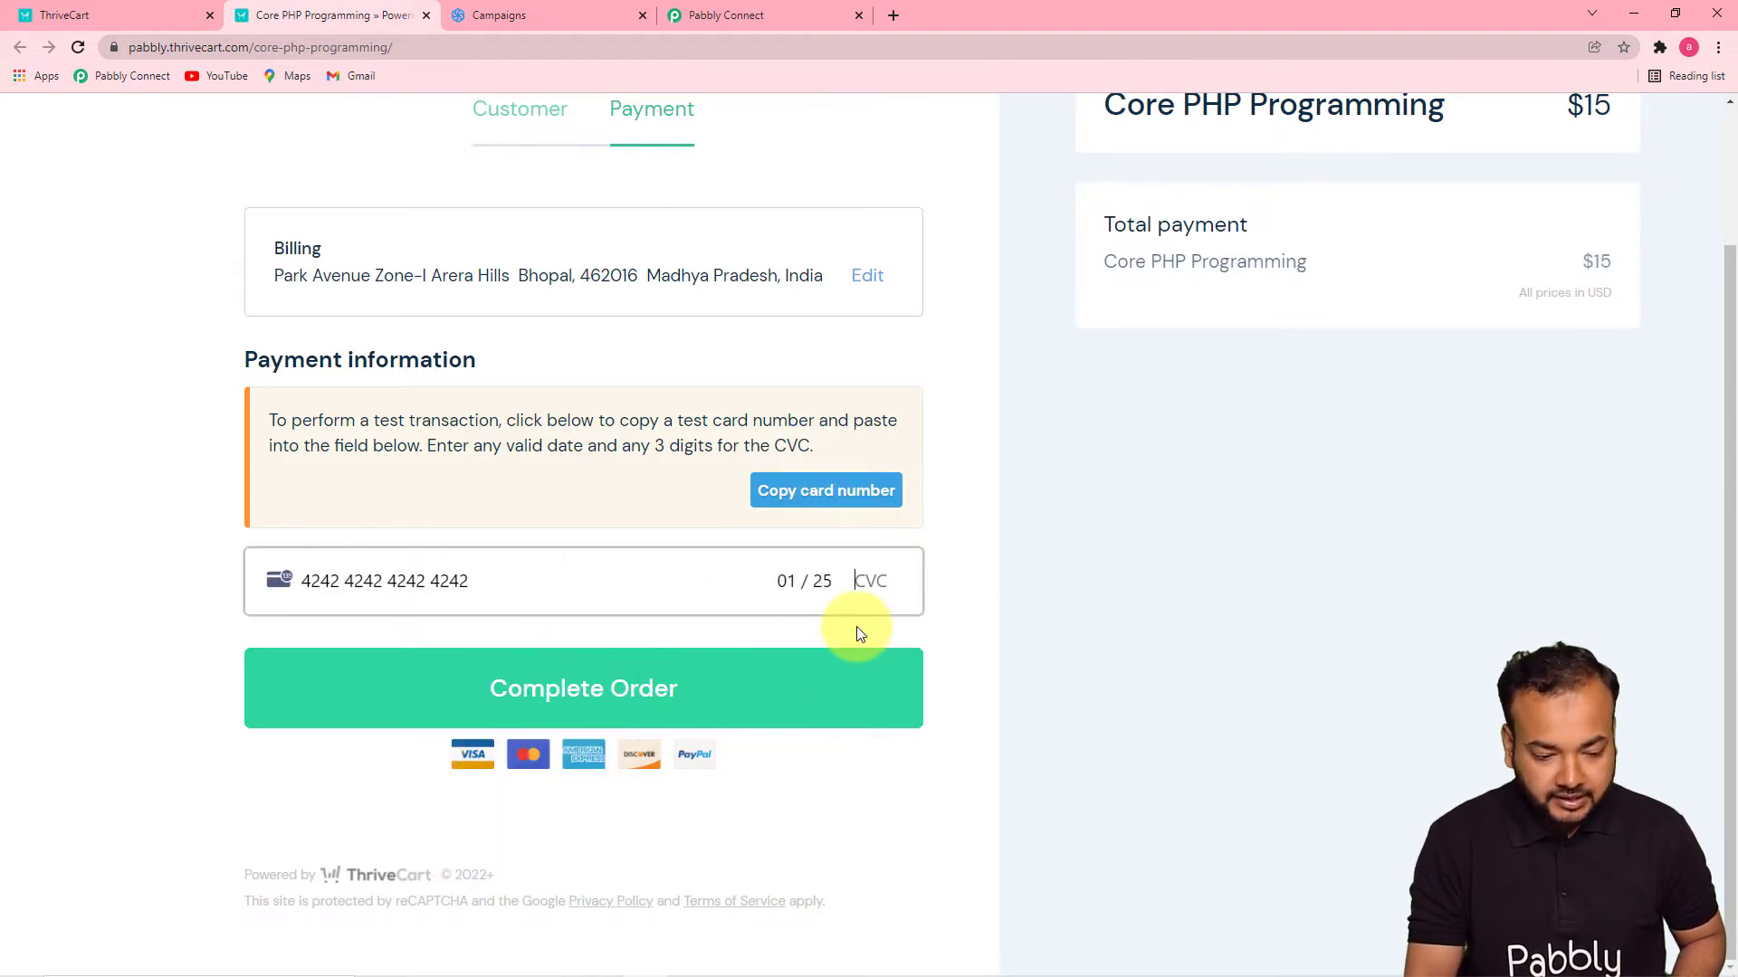
text(111)
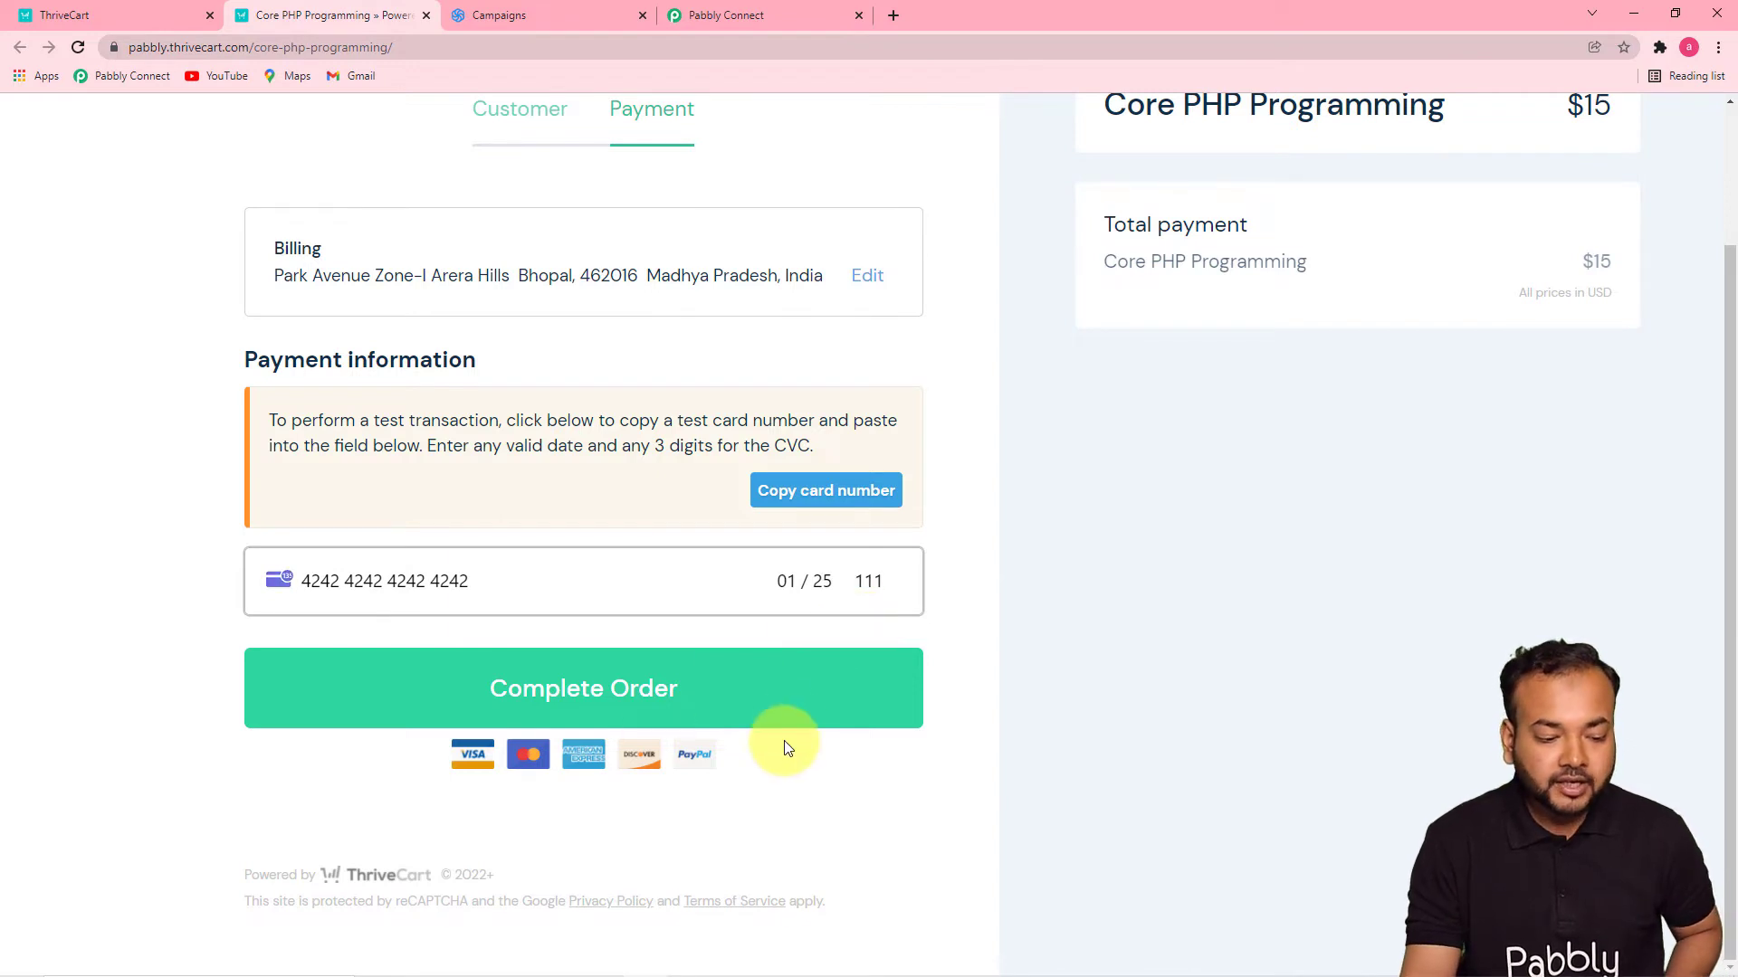
click(701, 707)
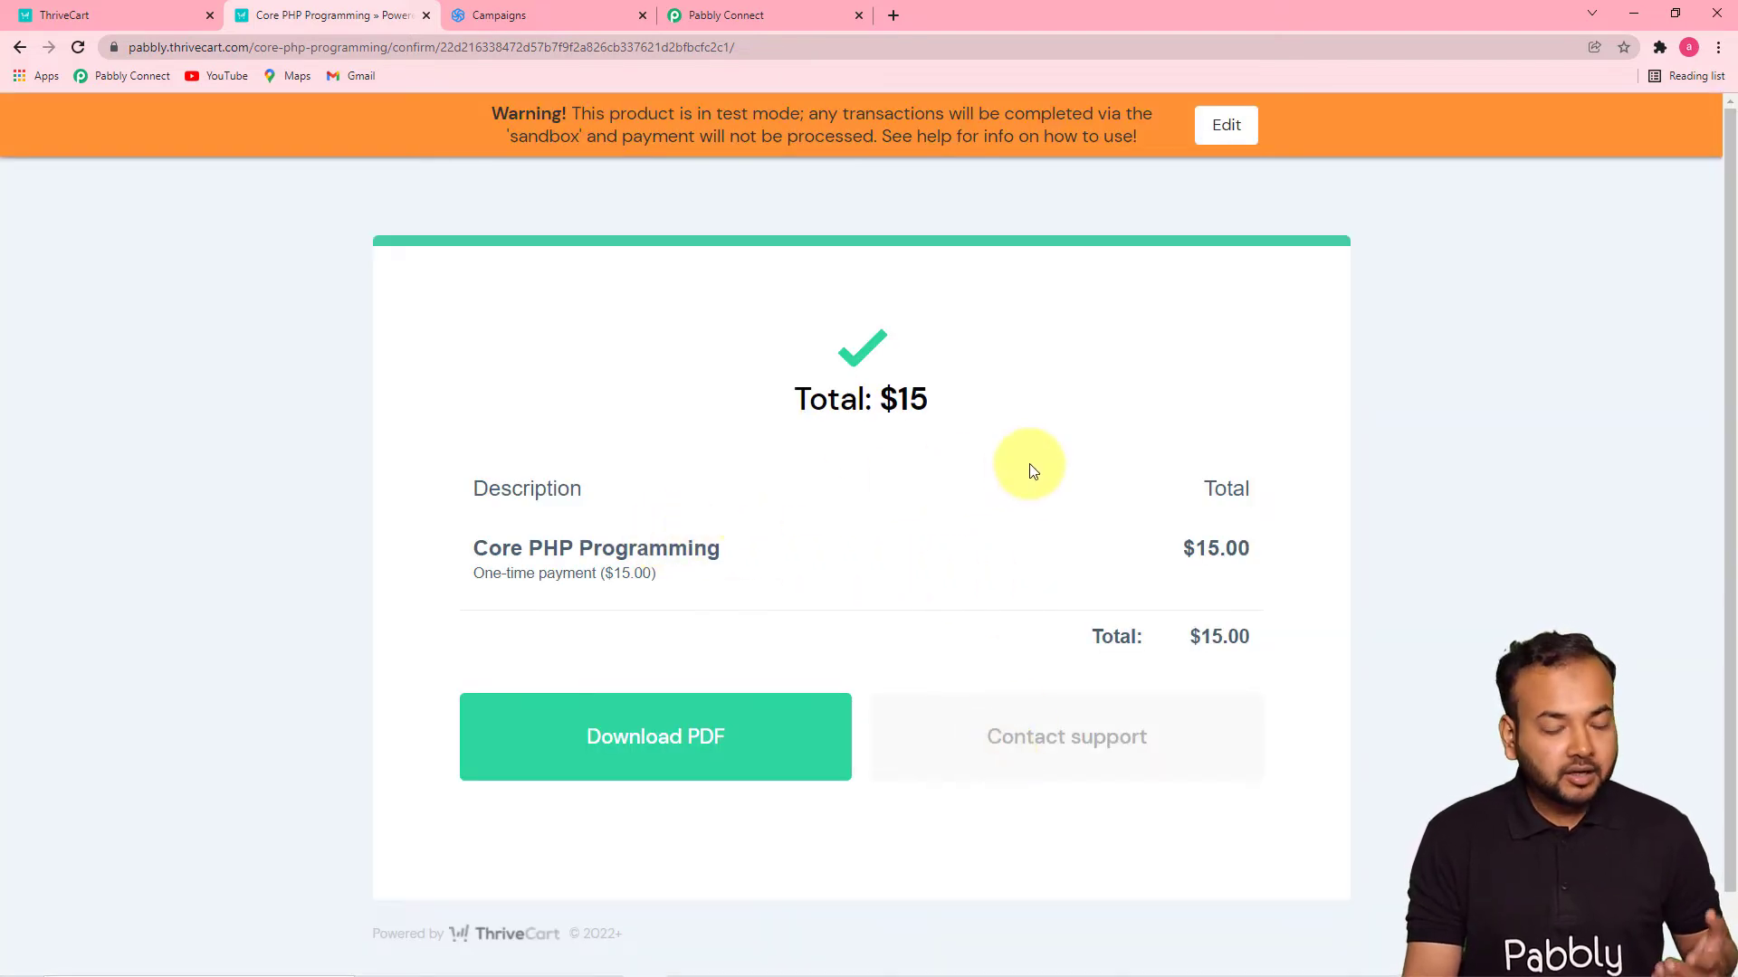
Step: Return to Pabbly Connect and examine the received trigger response for the product, customer contact, address and name fields
click(776, 19)
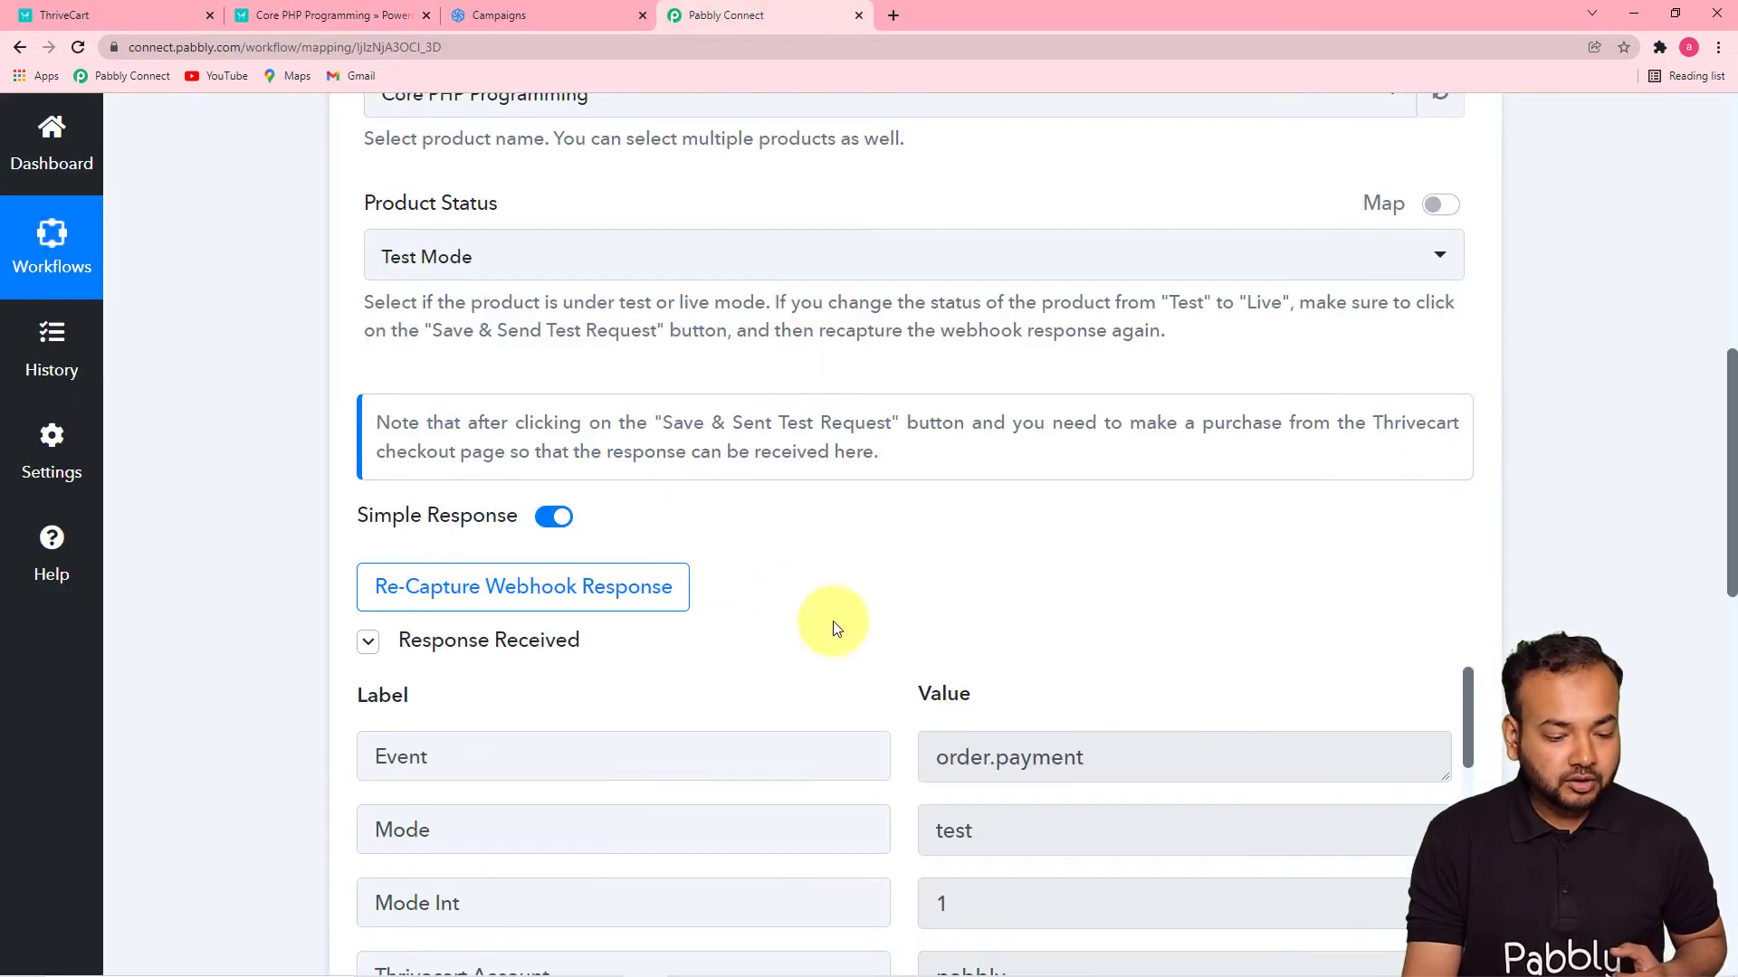
scroll(828, 621, down, 2)
scroll(823, 621, up, 1)
scroll(814, 623, down, 2)
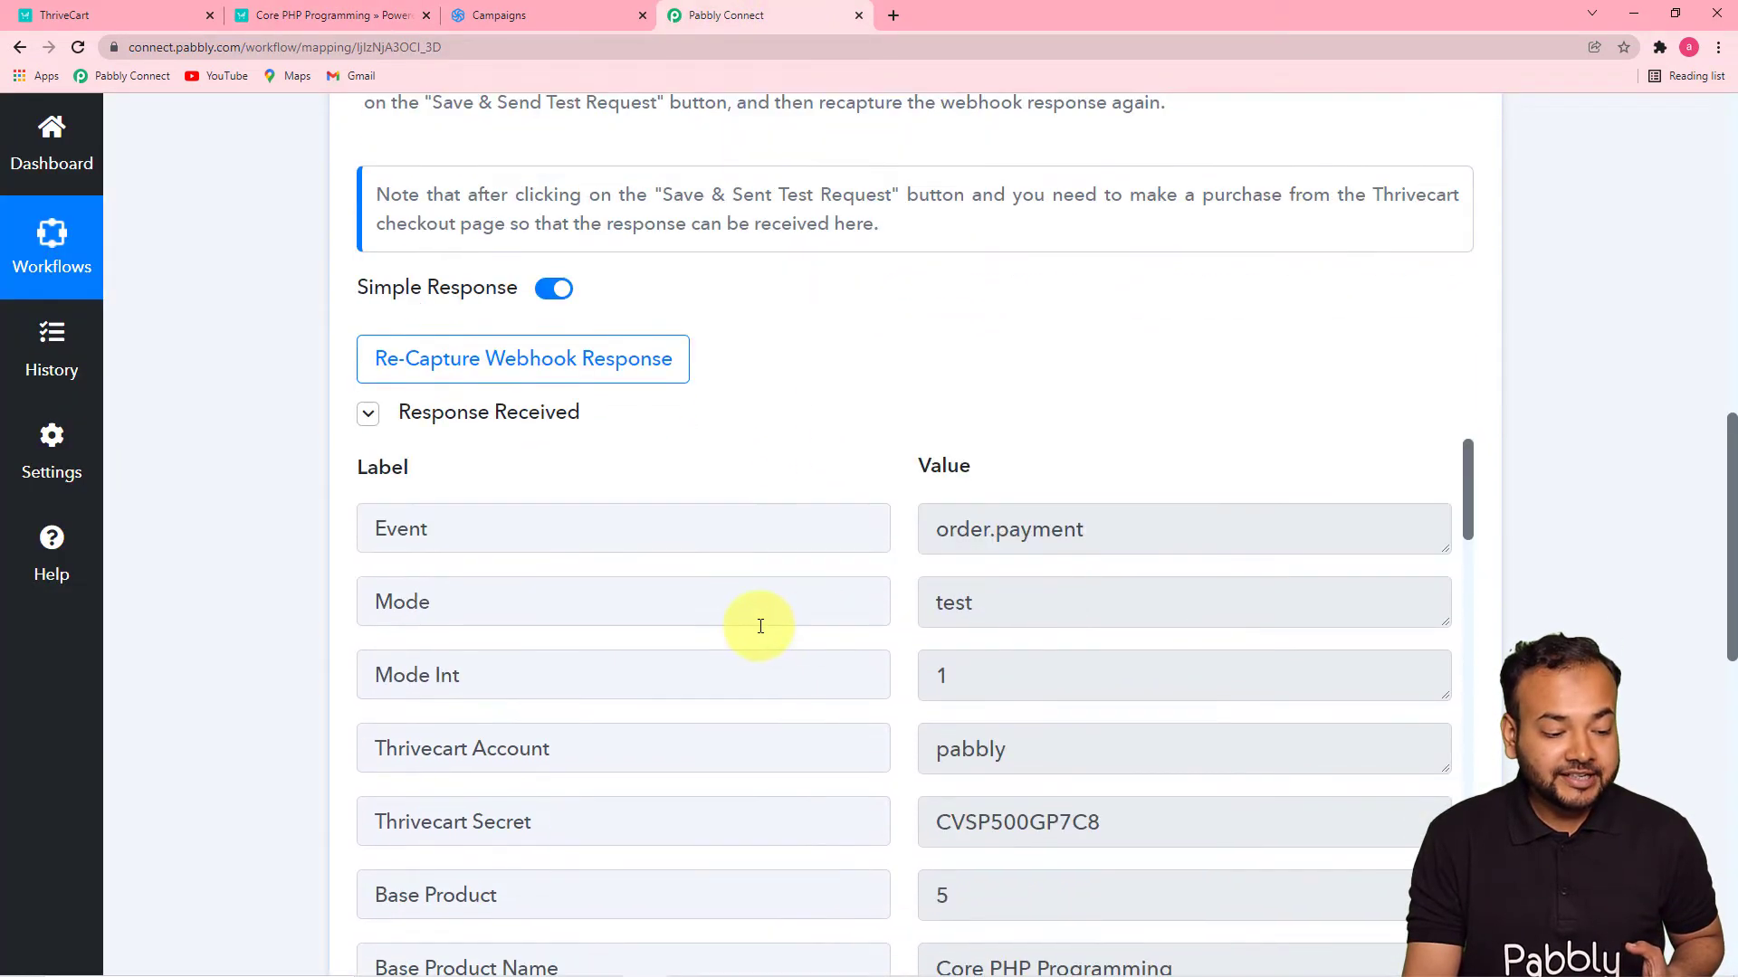
scroll(291, 567, down, 4)
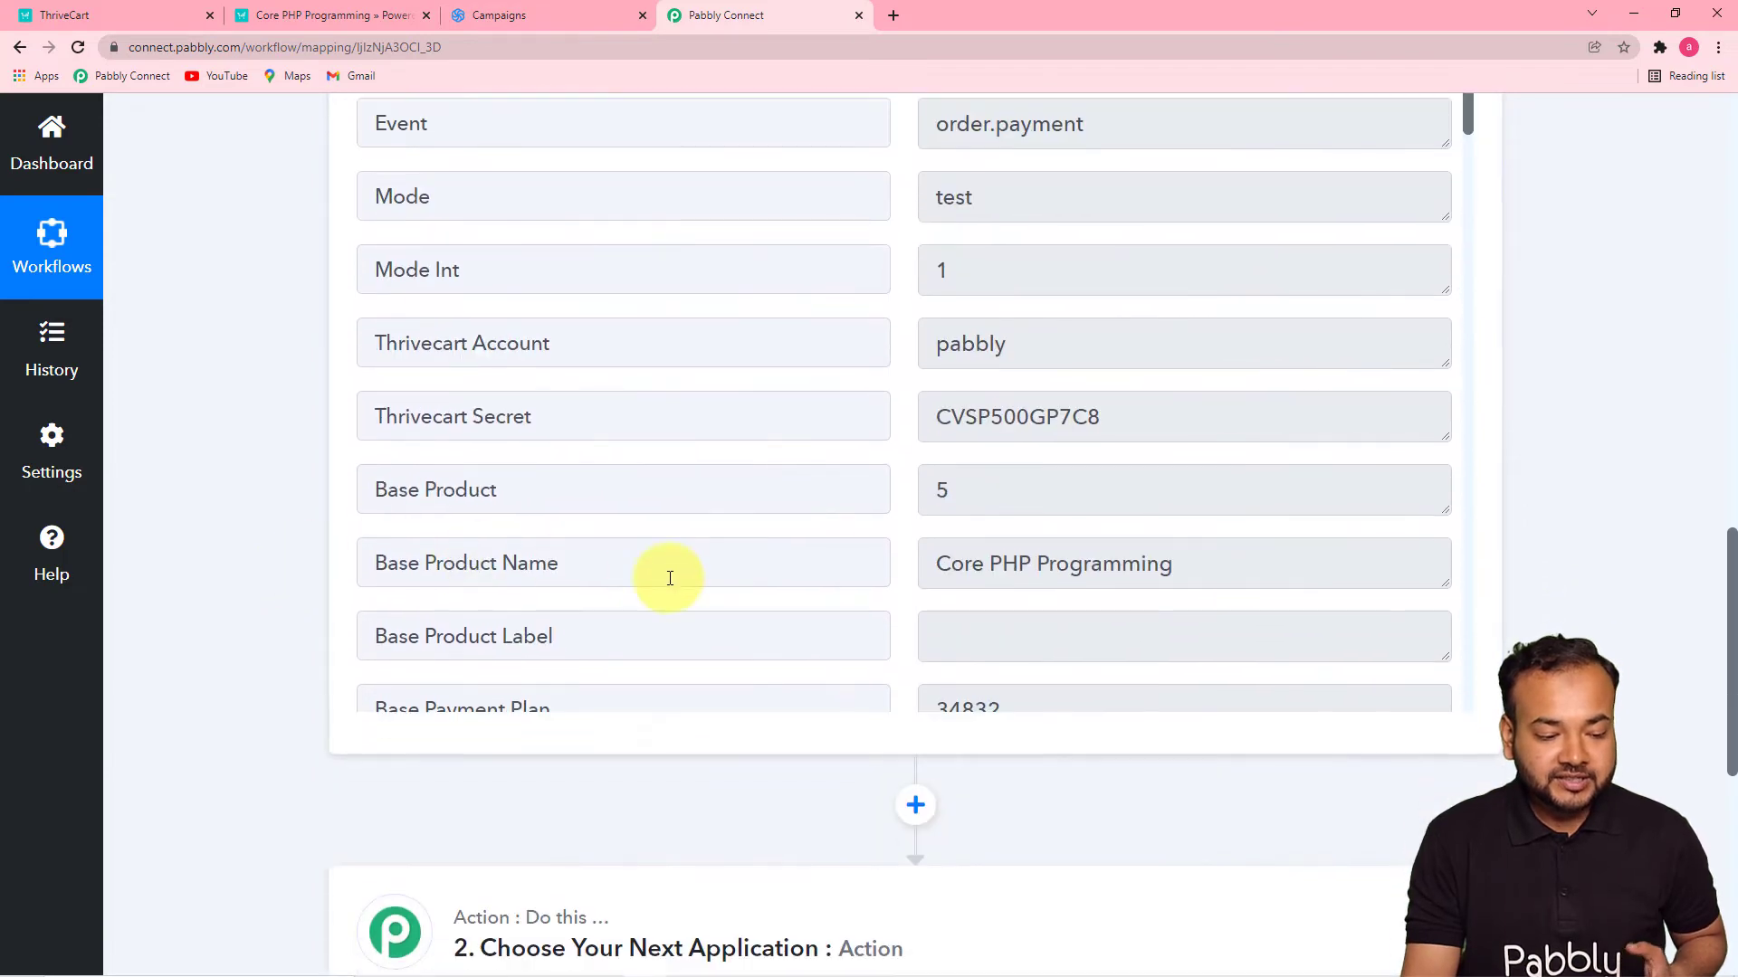
scroll(950, 574, down, 1)
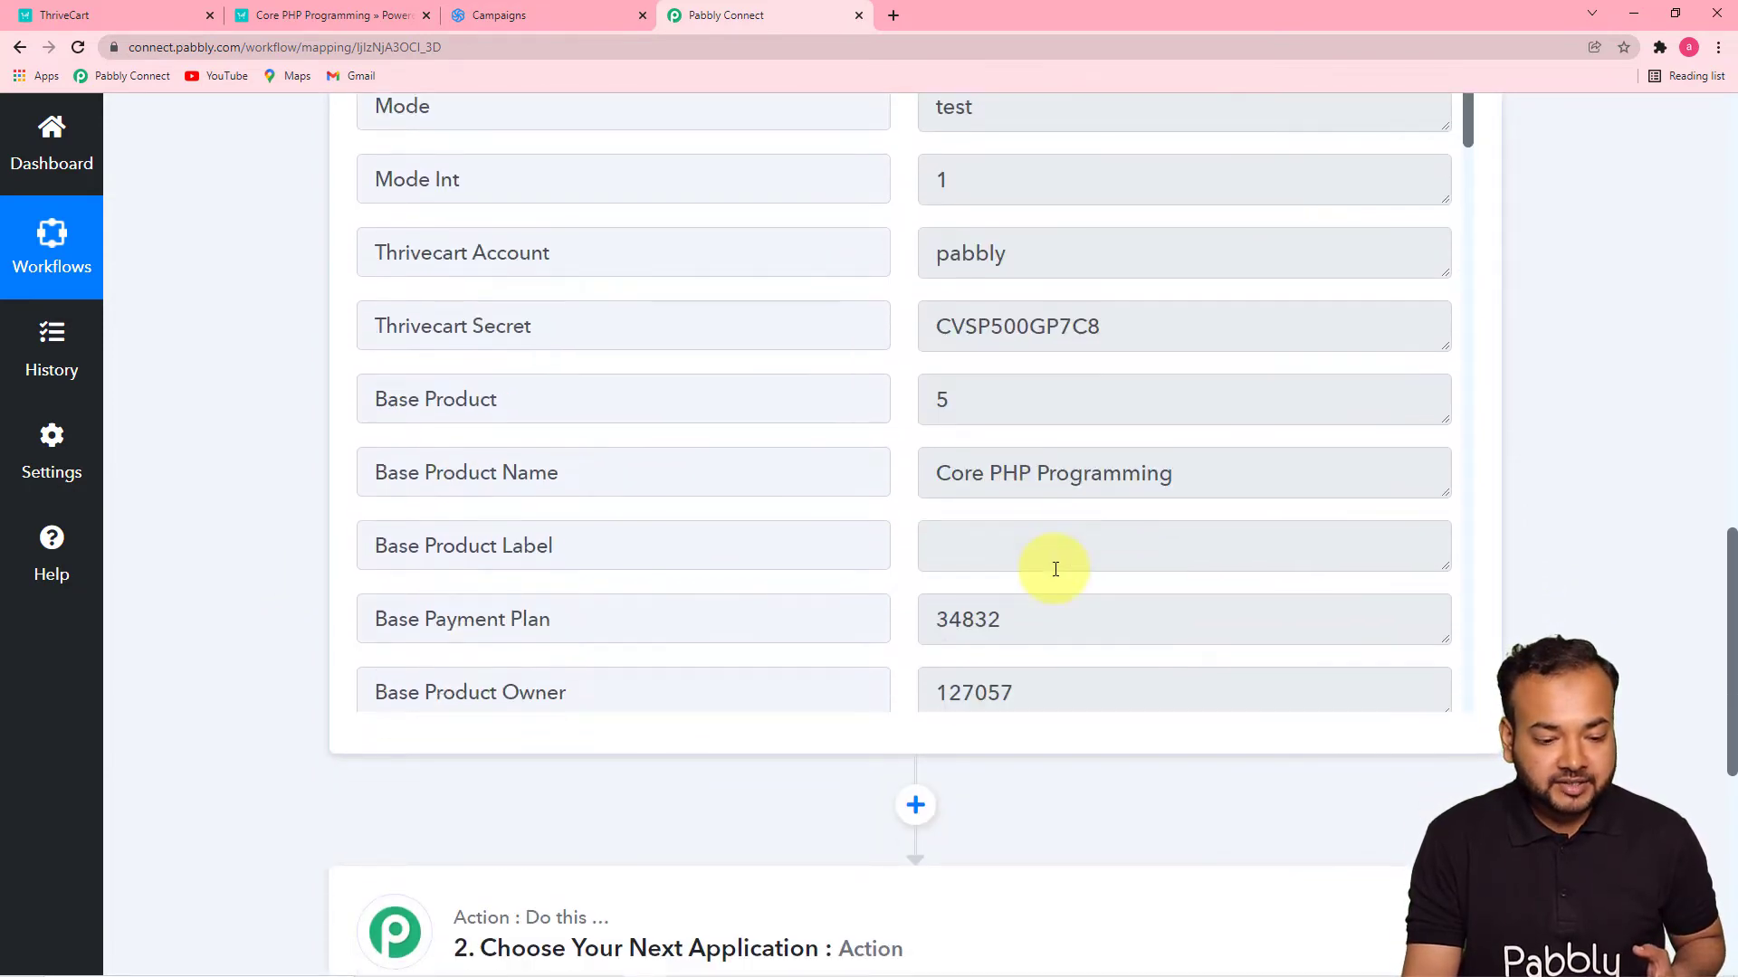
scroll(867, 549, down, 3)
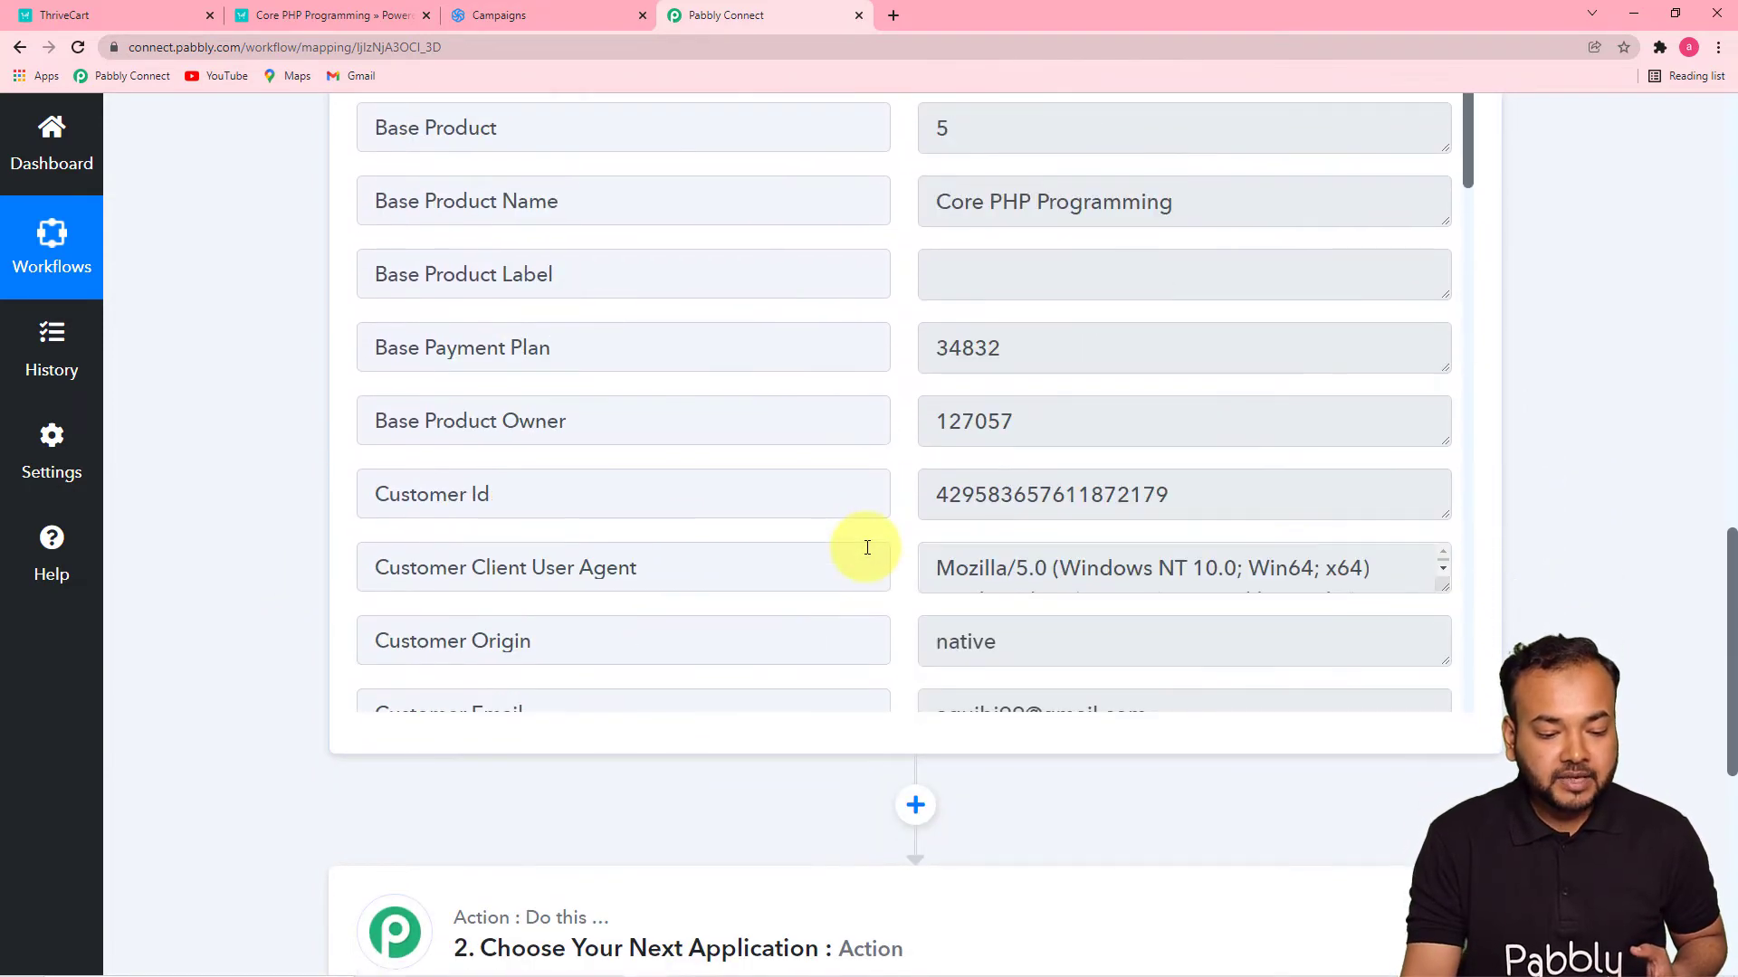
scroll(867, 548, down, 1)
scroll(867, 548, down, 4)
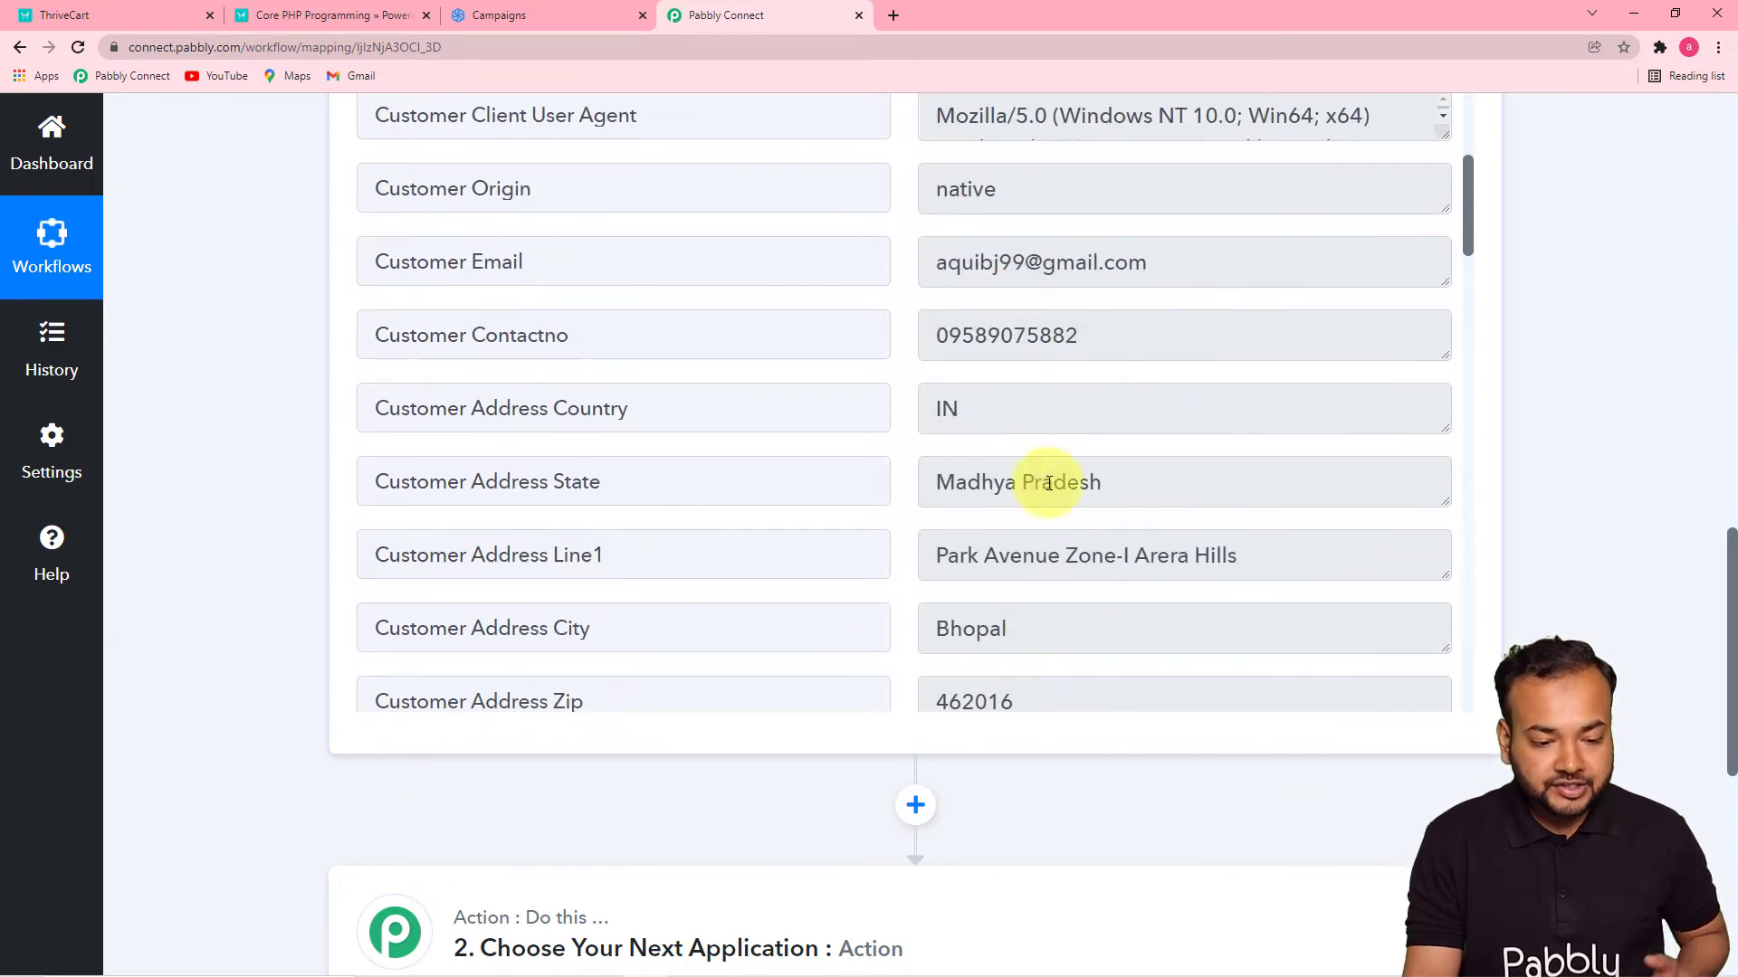
scroll(918, 515, down, 3)
scroll(916, 514, down, 1)
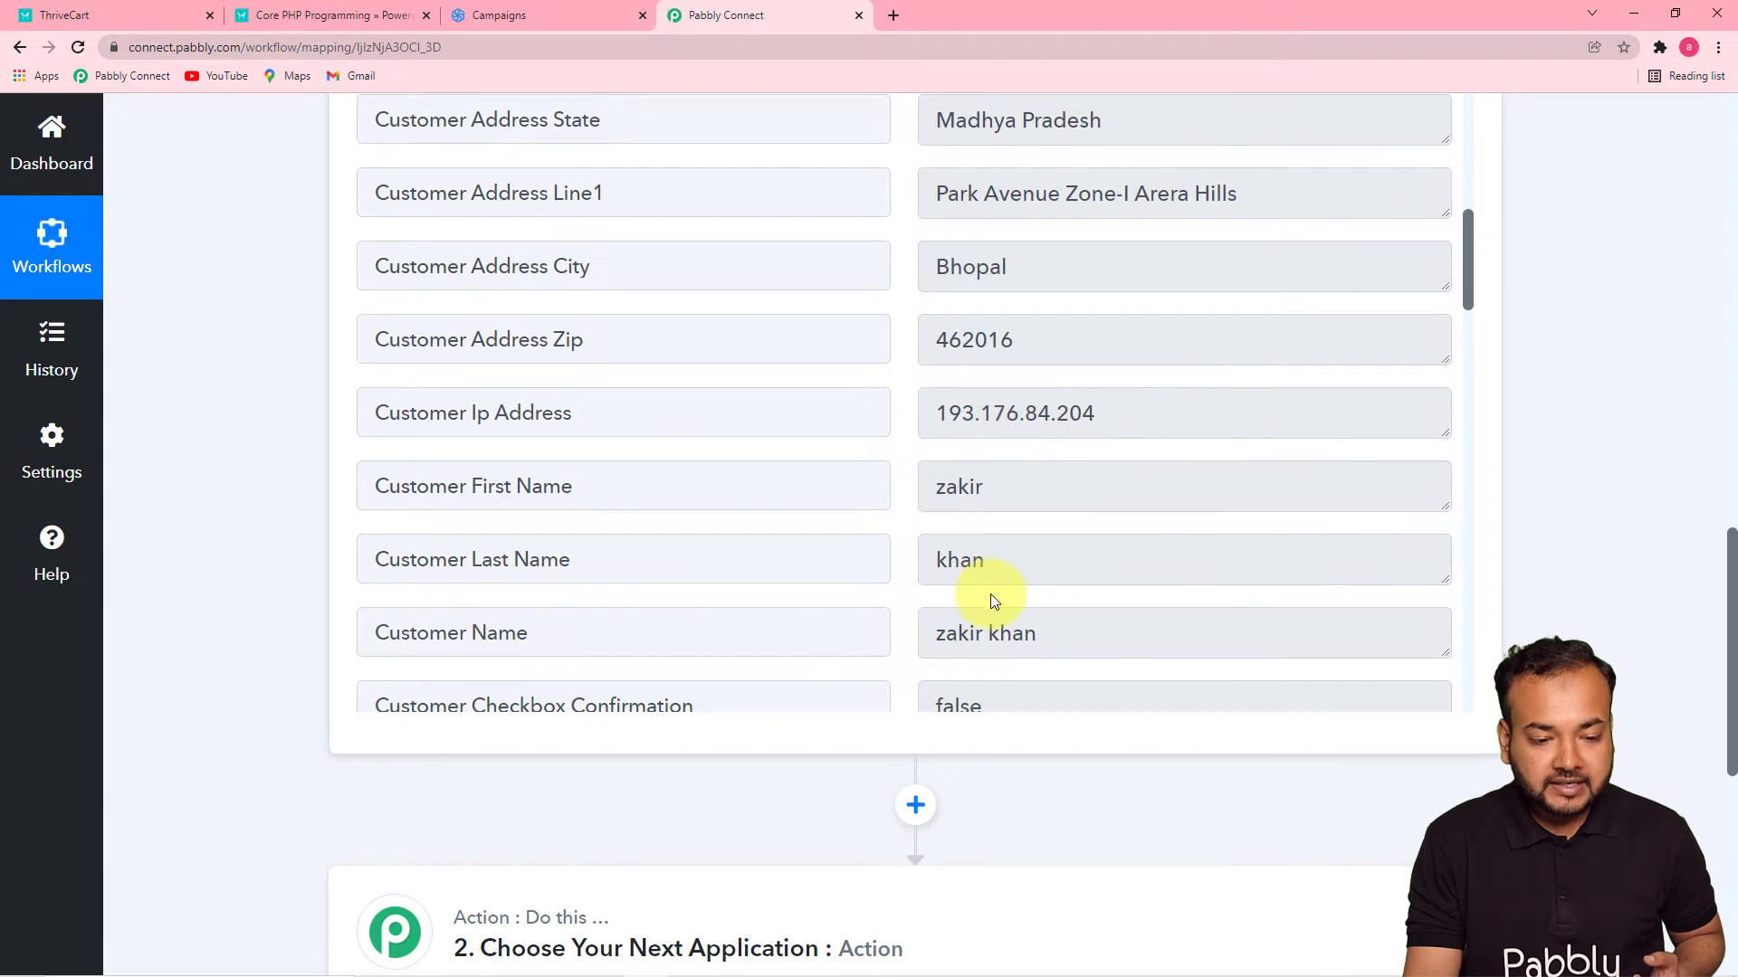
scroll(990, 594, up, 2)
scroll(756, 497, down, 2)
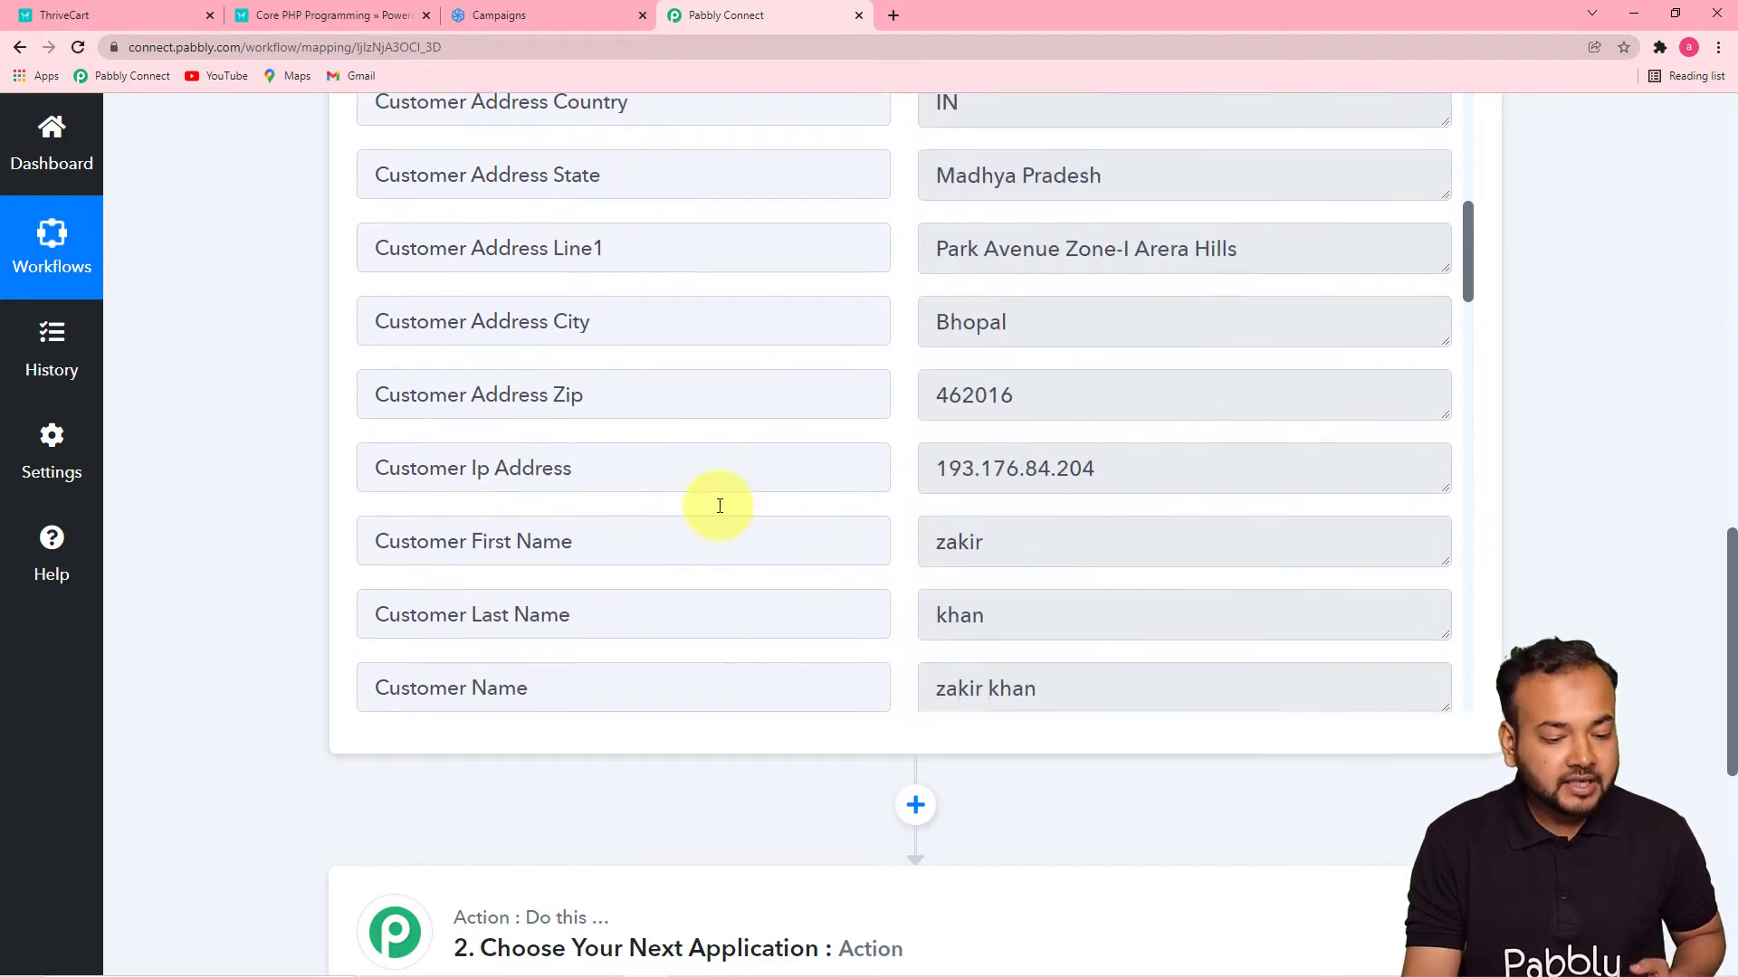
scroll(304, 487, down, 3)
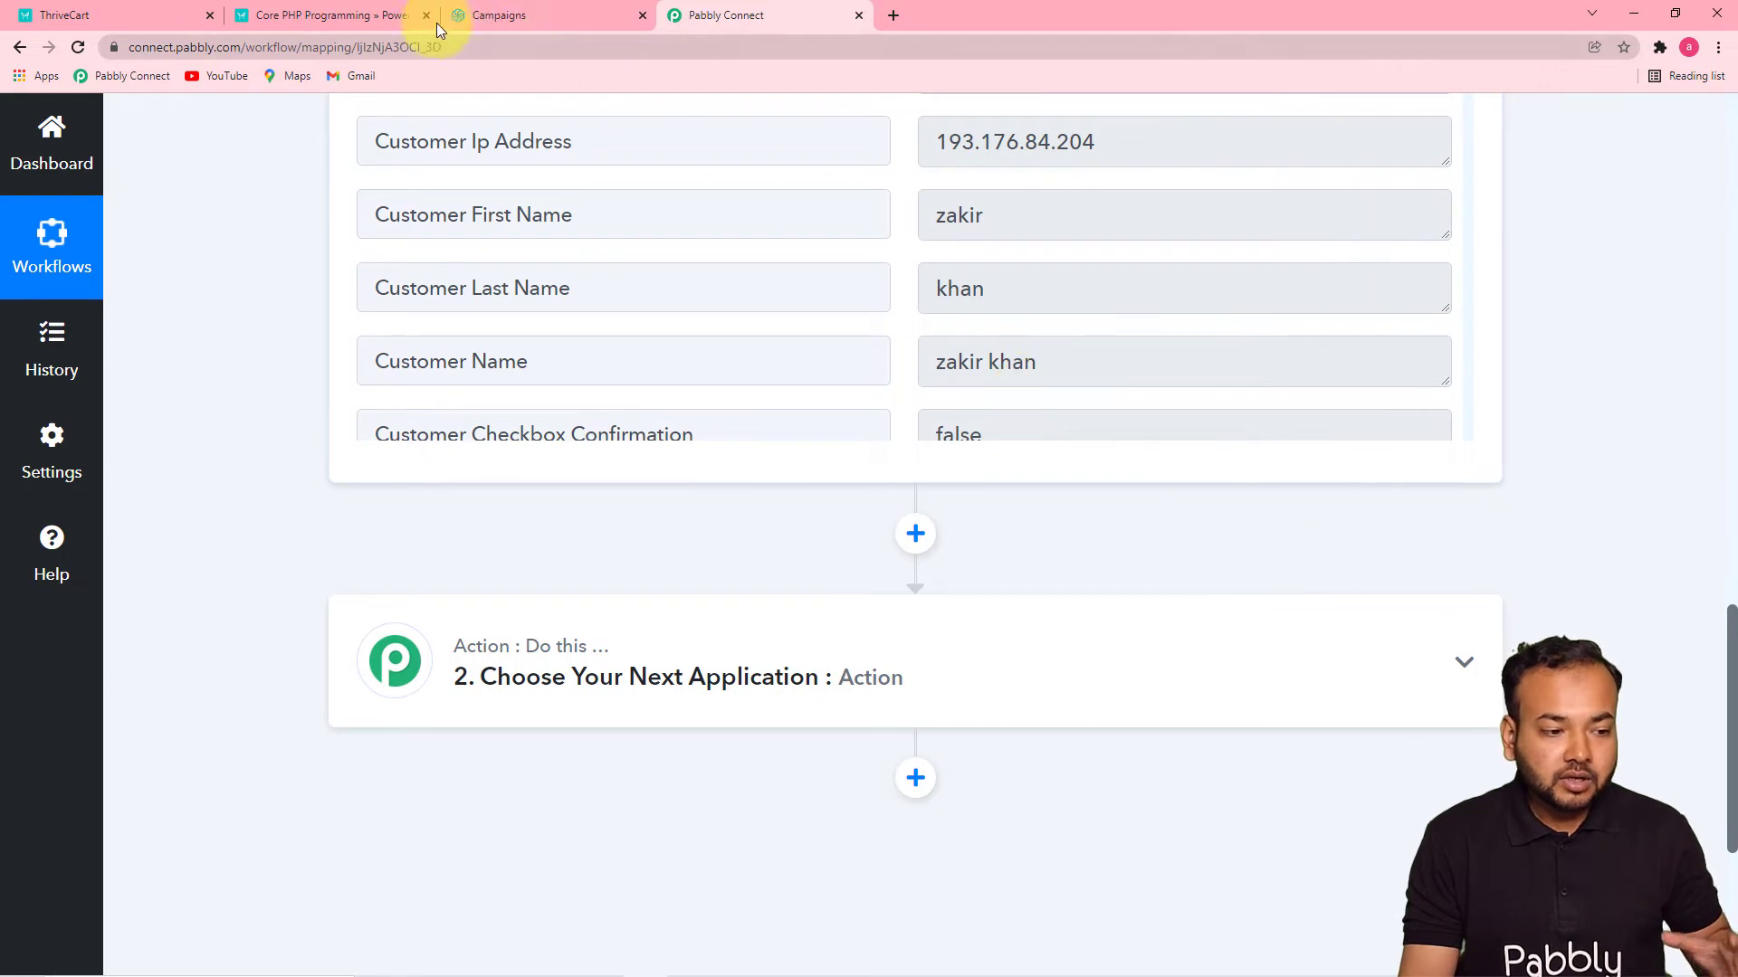
Step: Switch to Sendinblue and review the contacts in the Thrivecart list
click(514, 24)
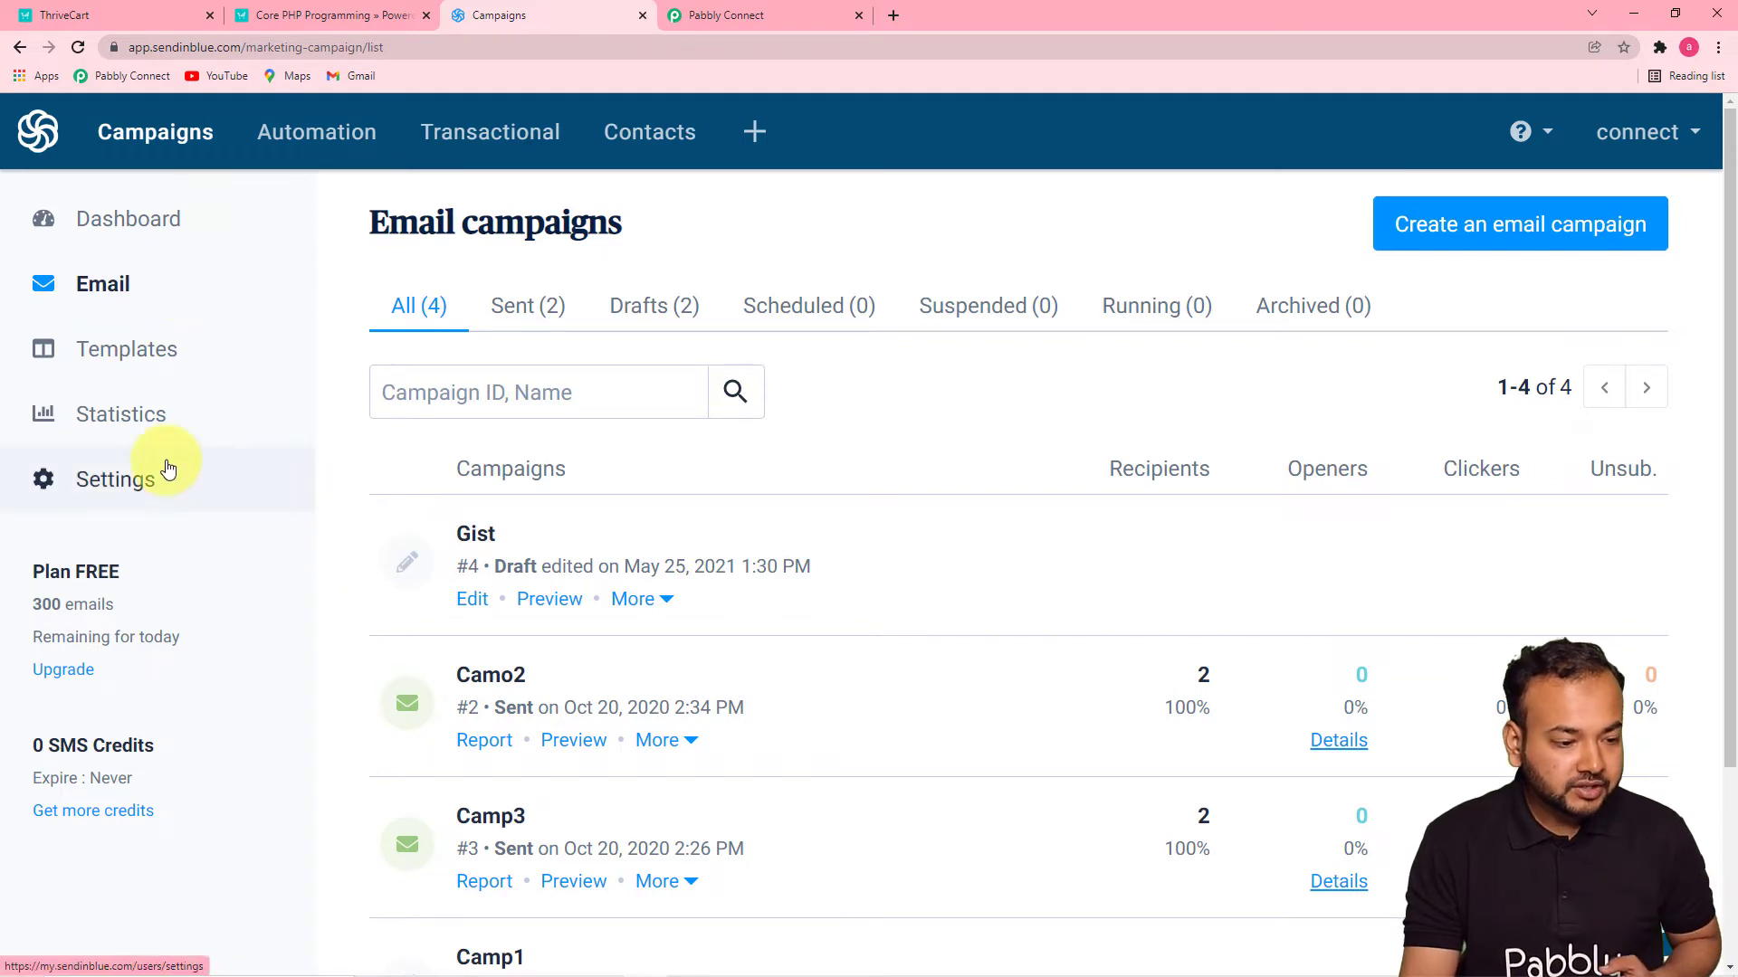
click(662, 143)
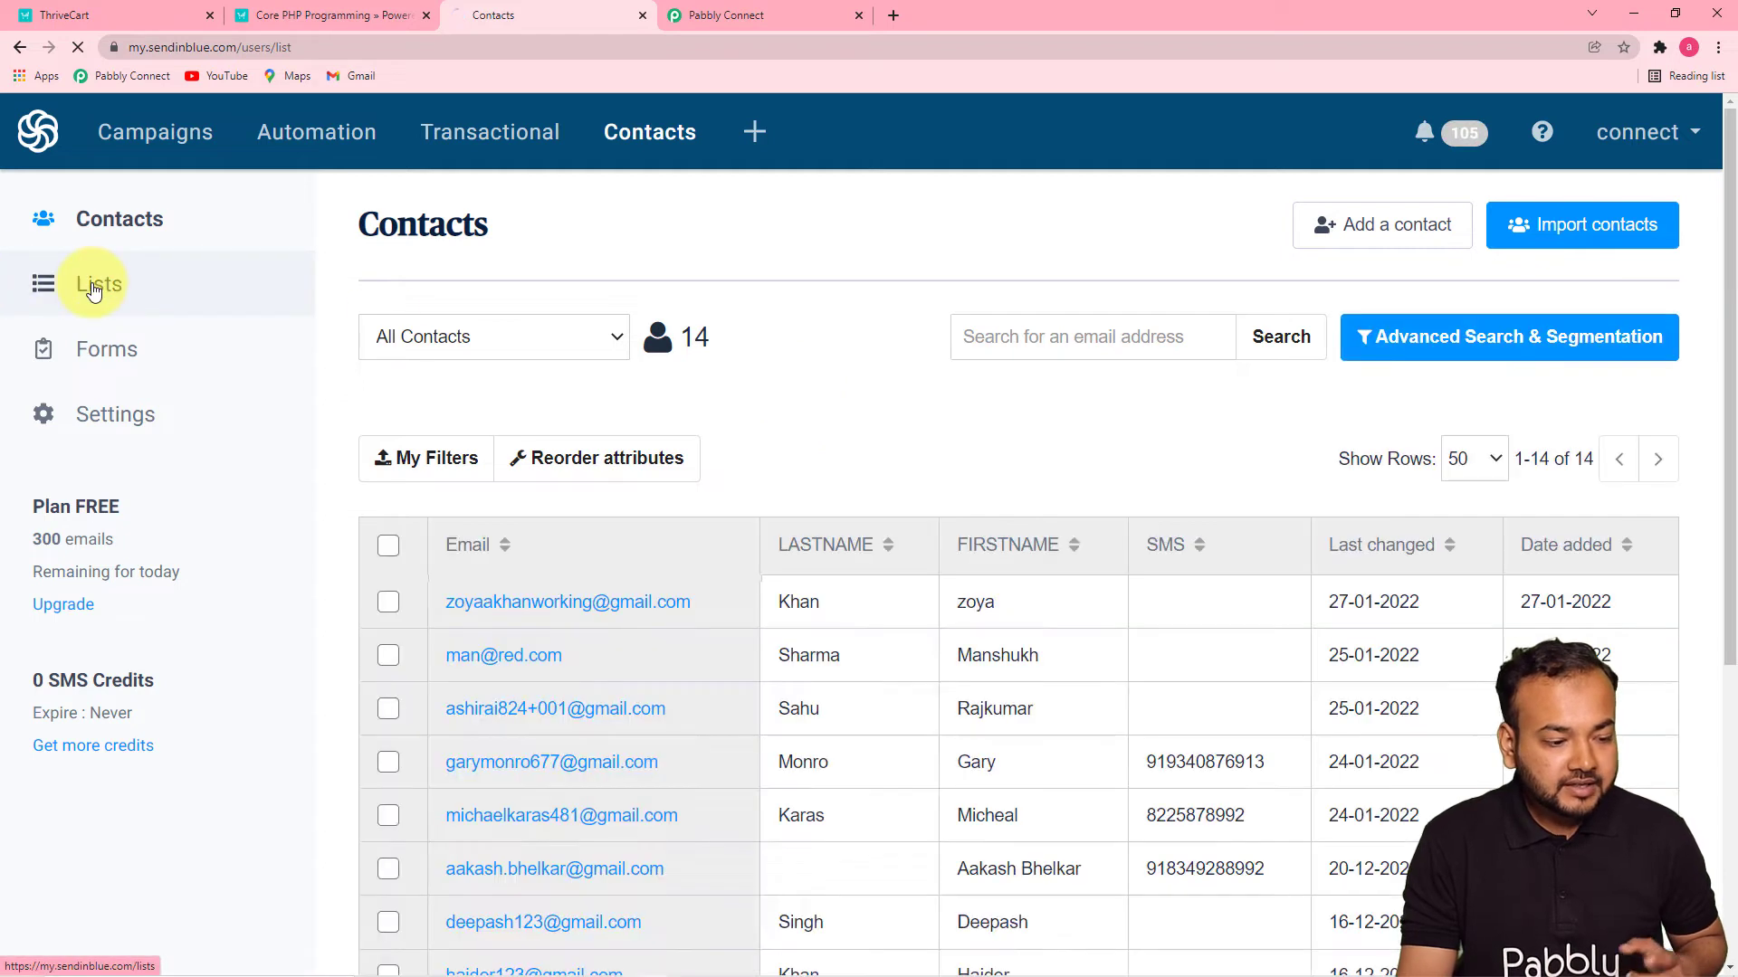
click(89, 283)
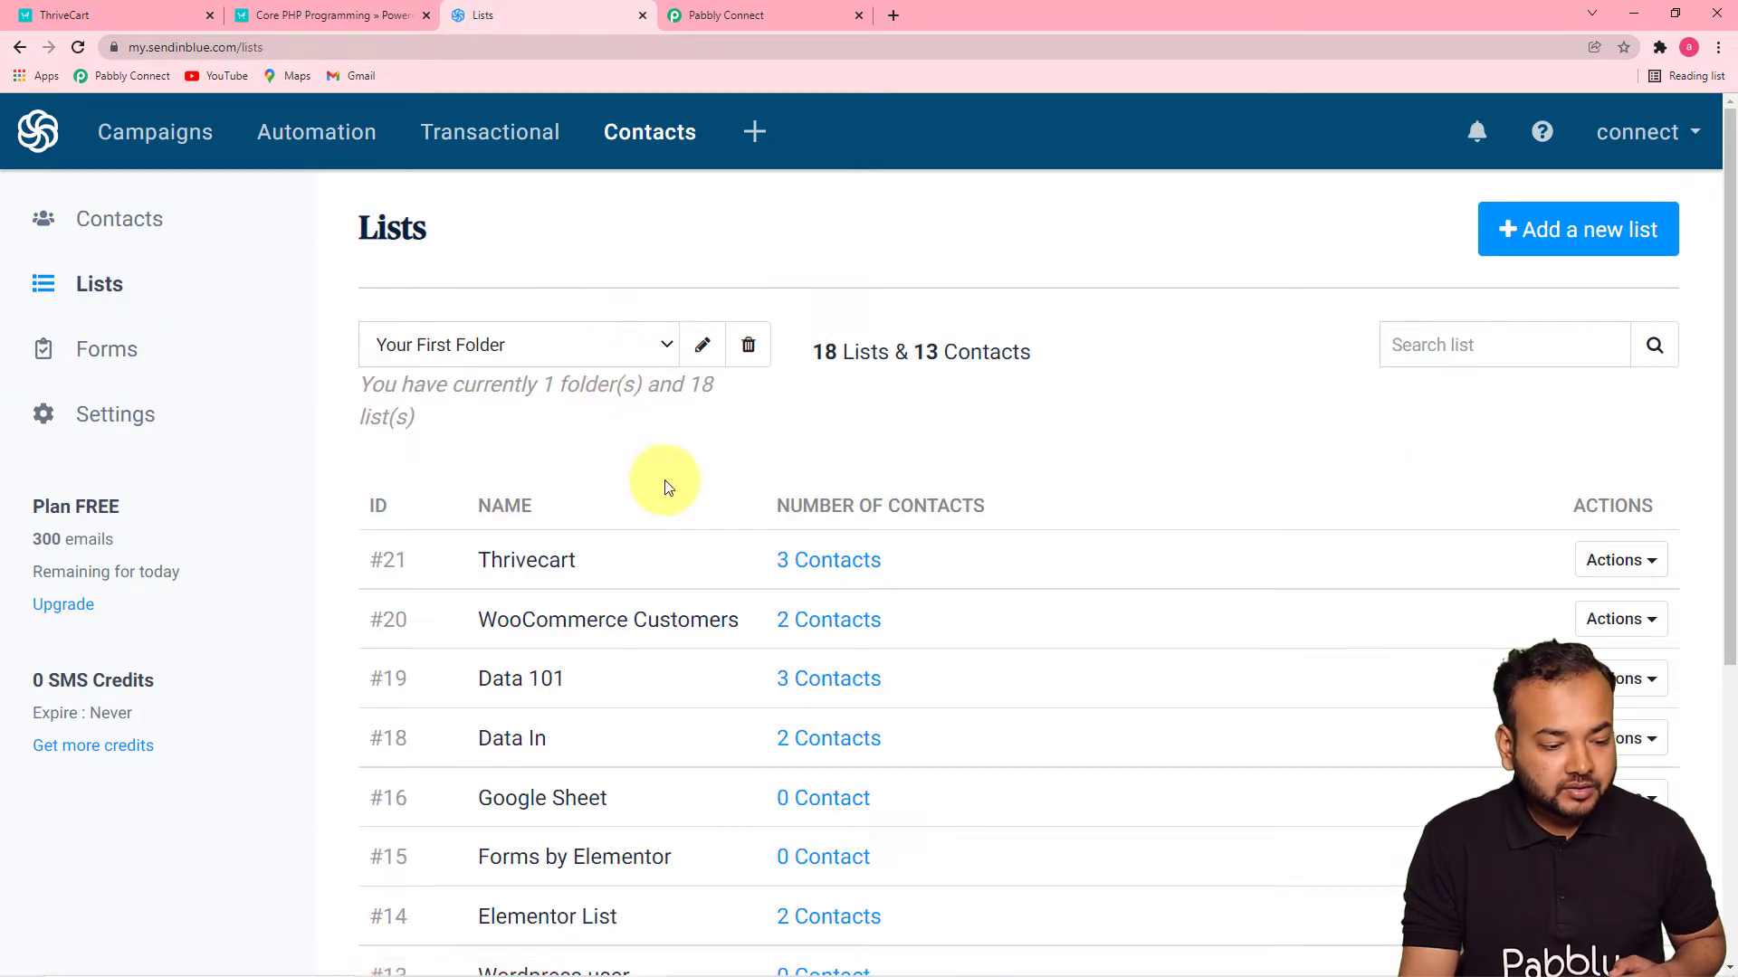
scroll(667, 484, down, 1)
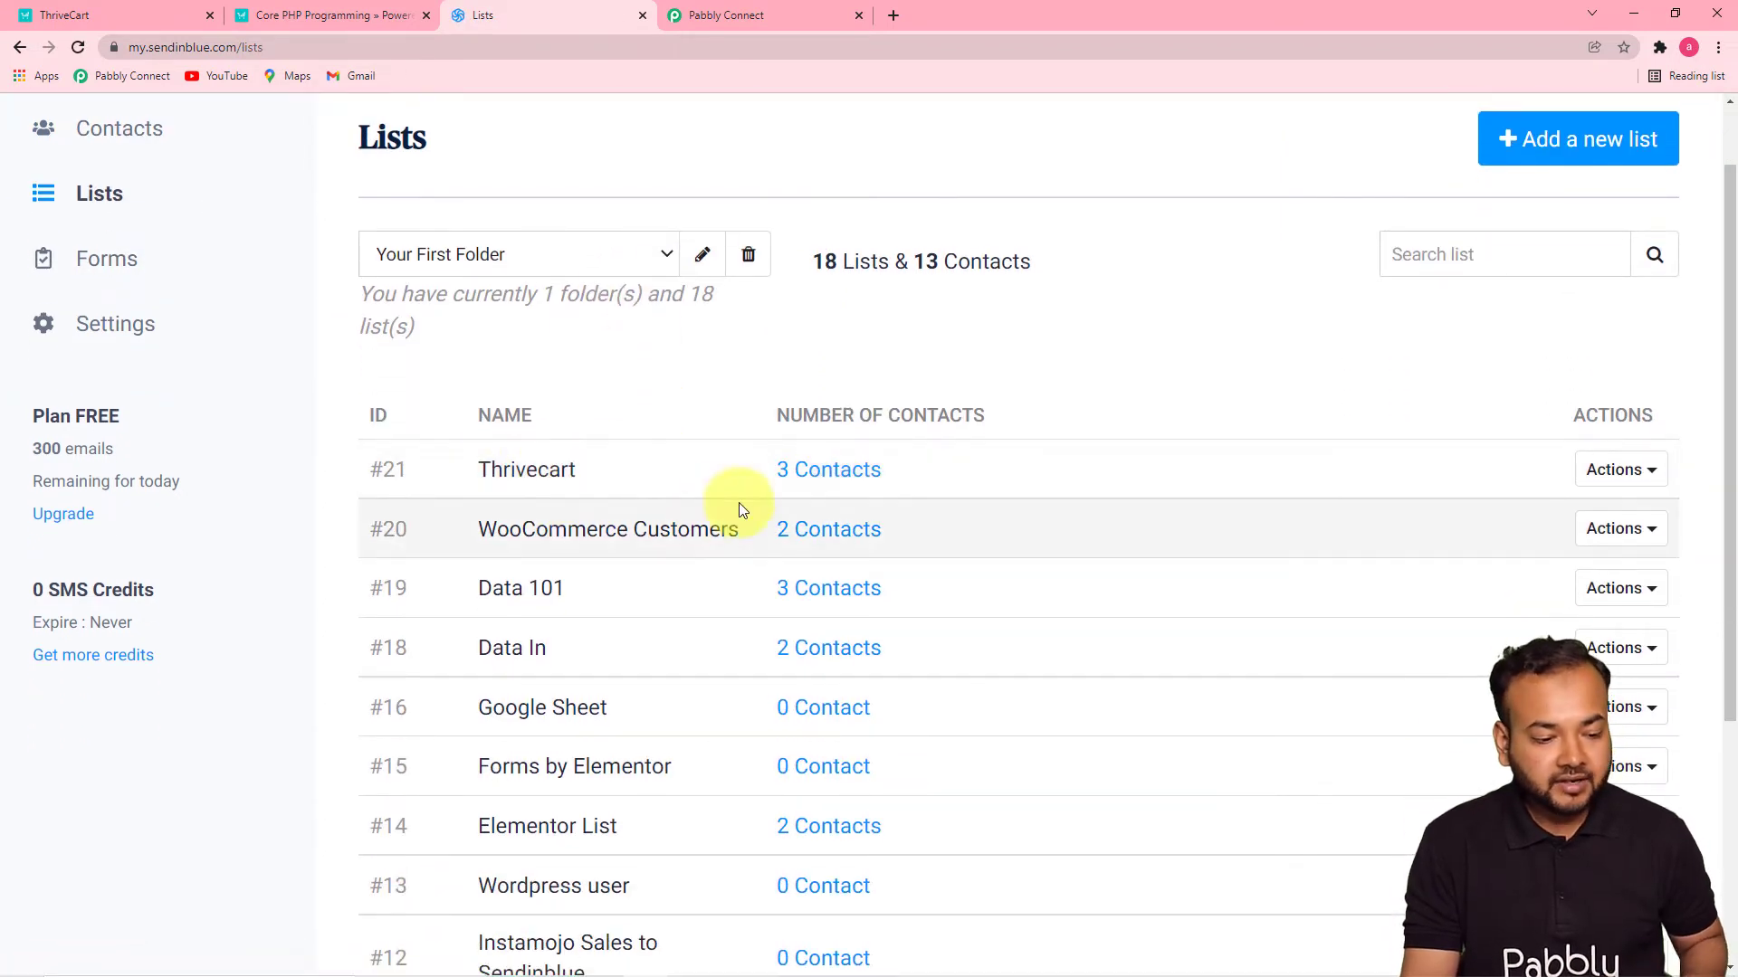
click(806, 485)
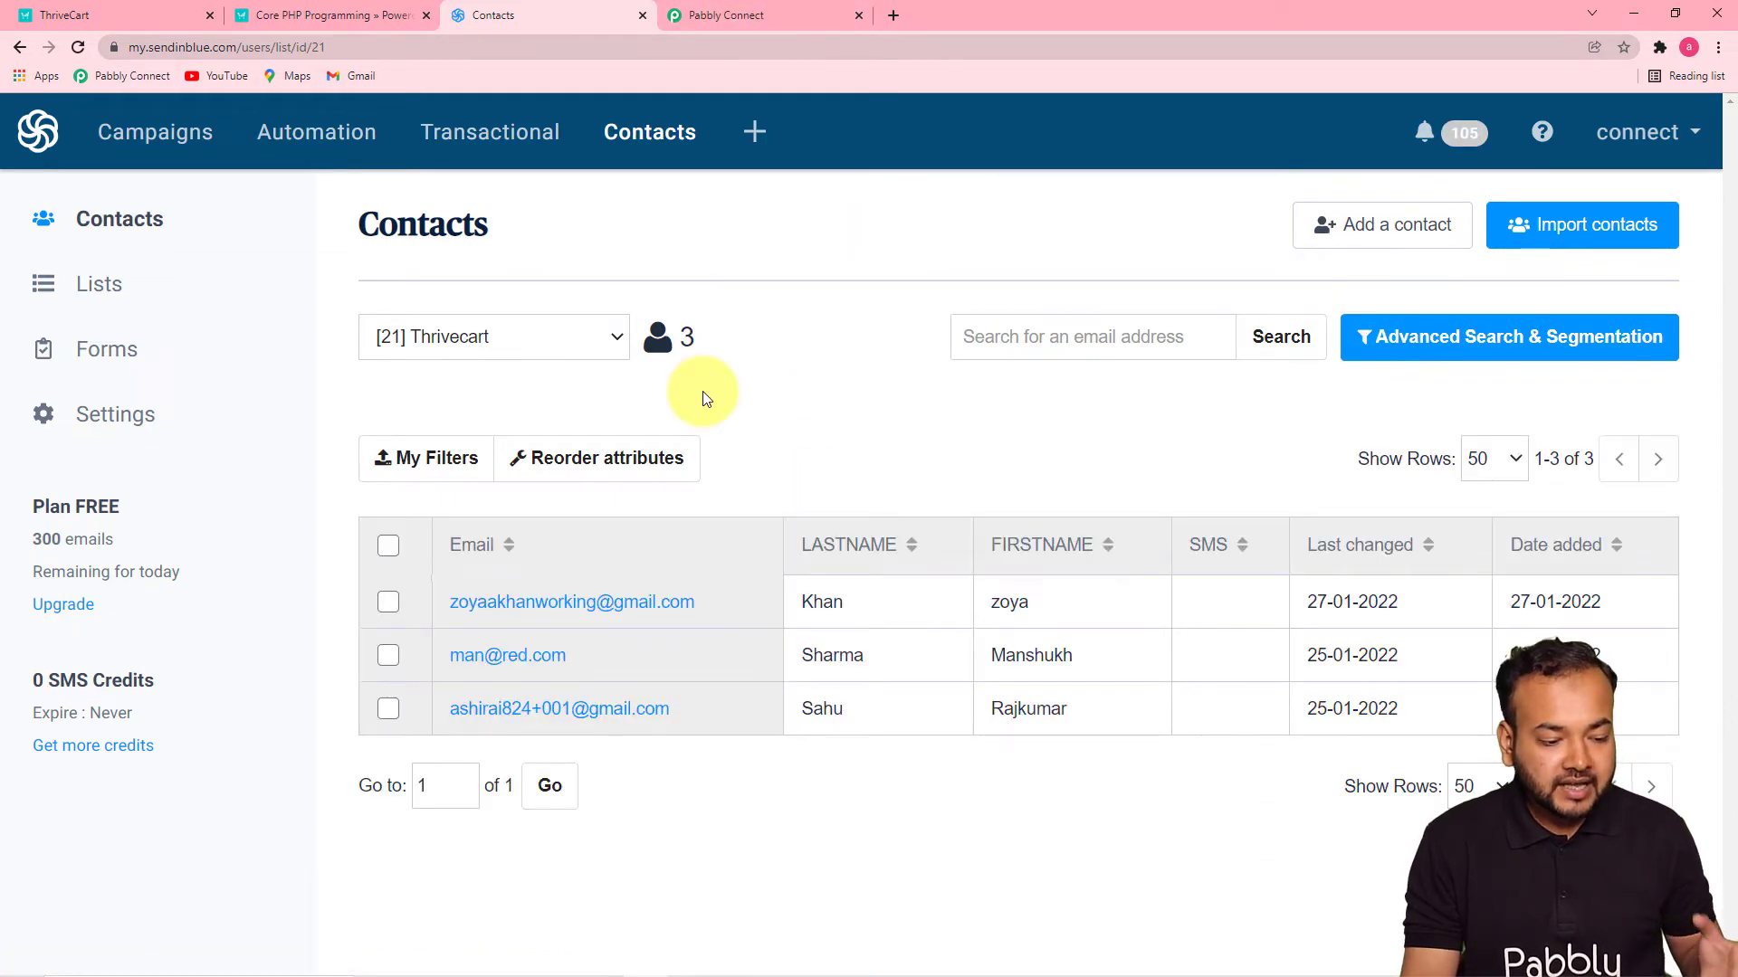
Step: Switch to Pabbly Connect and set the second workflow step to the Sendinblue app with the Create a Contact action event
click(718, 13)
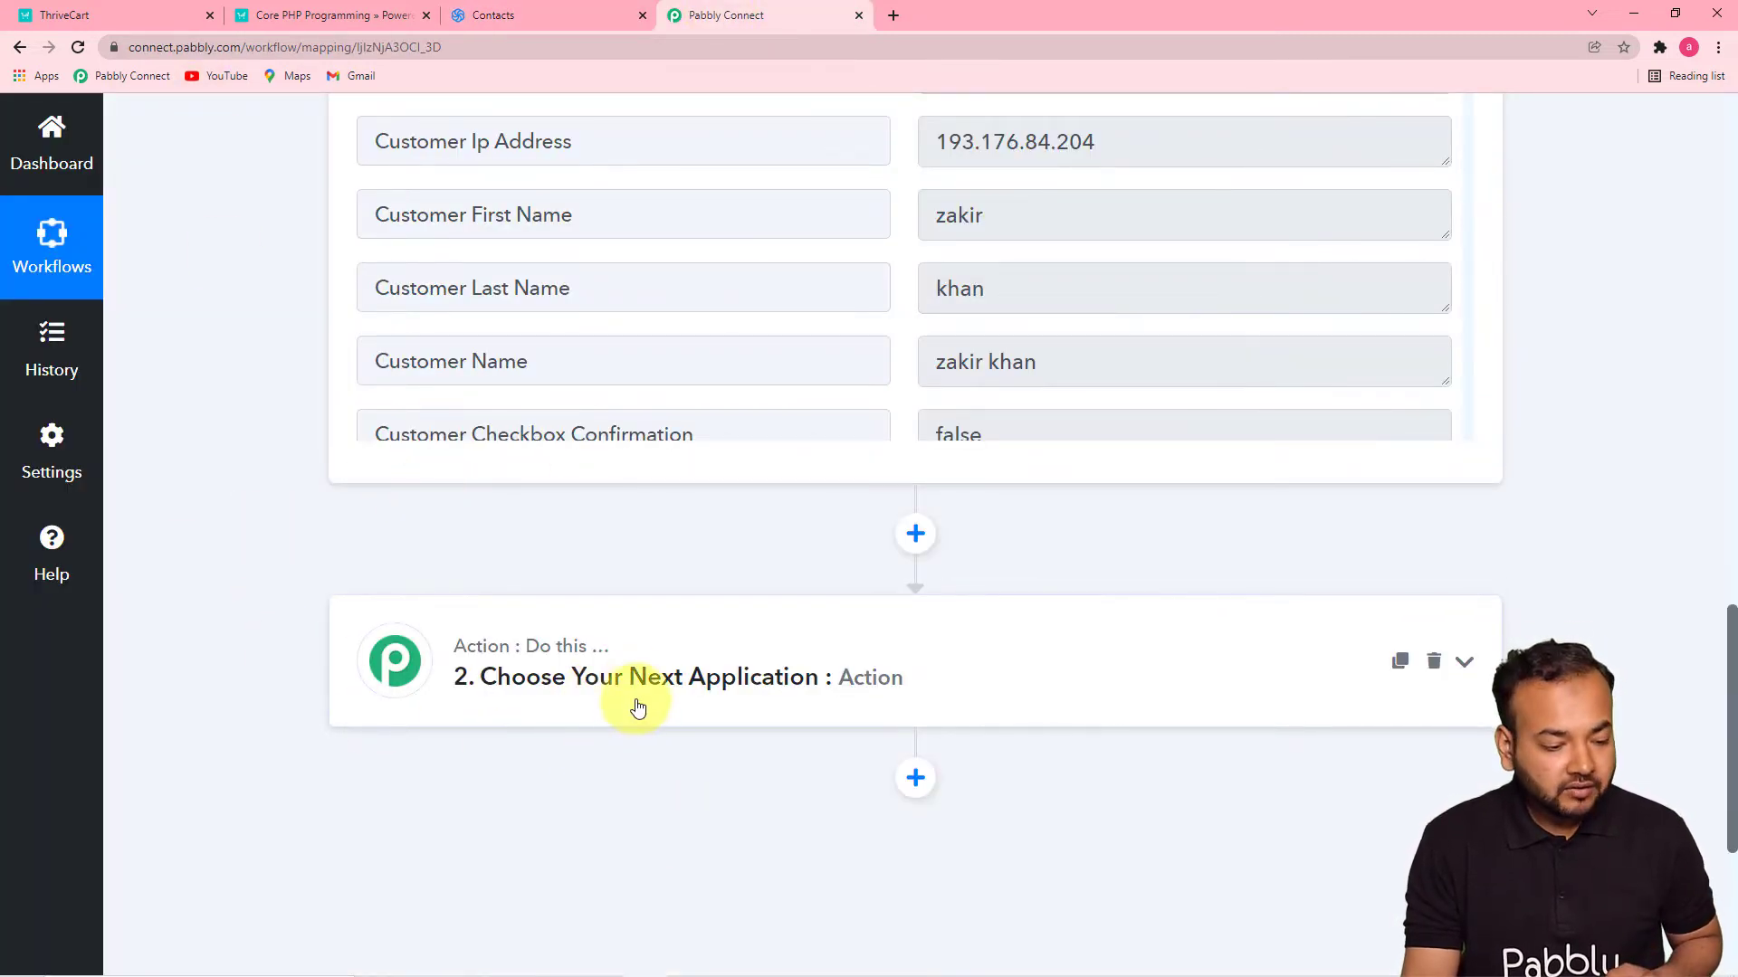
click(605, 701)
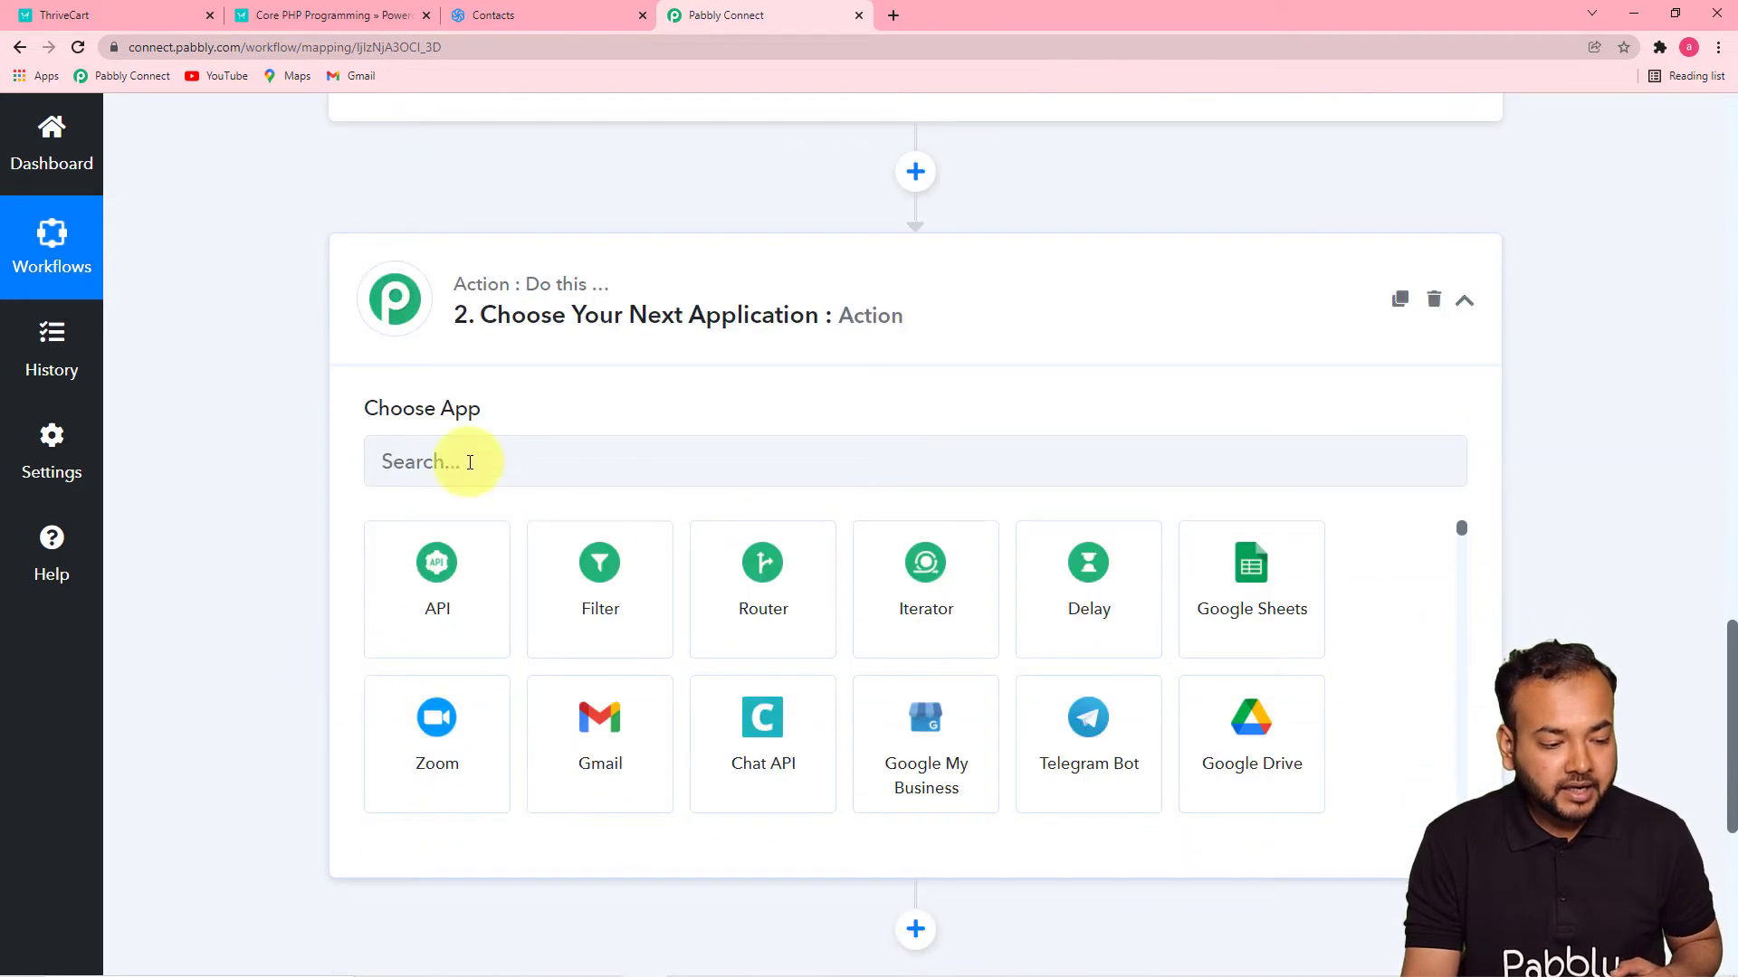
click(508, 469)
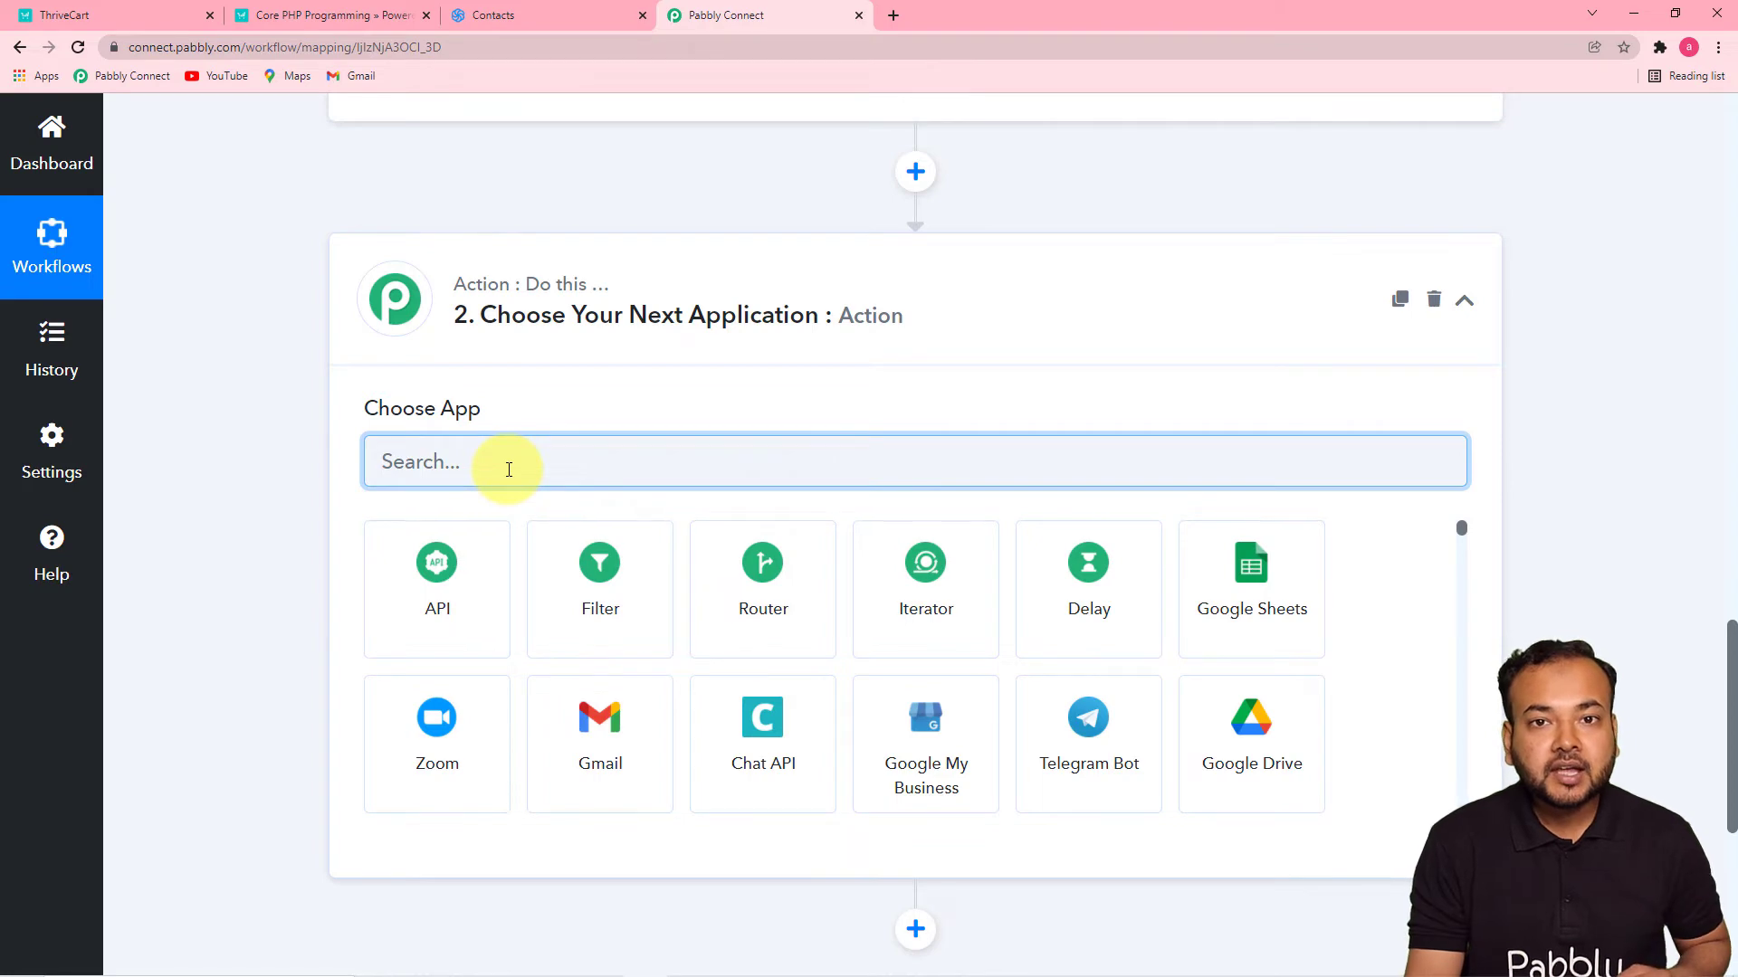
text(sen)
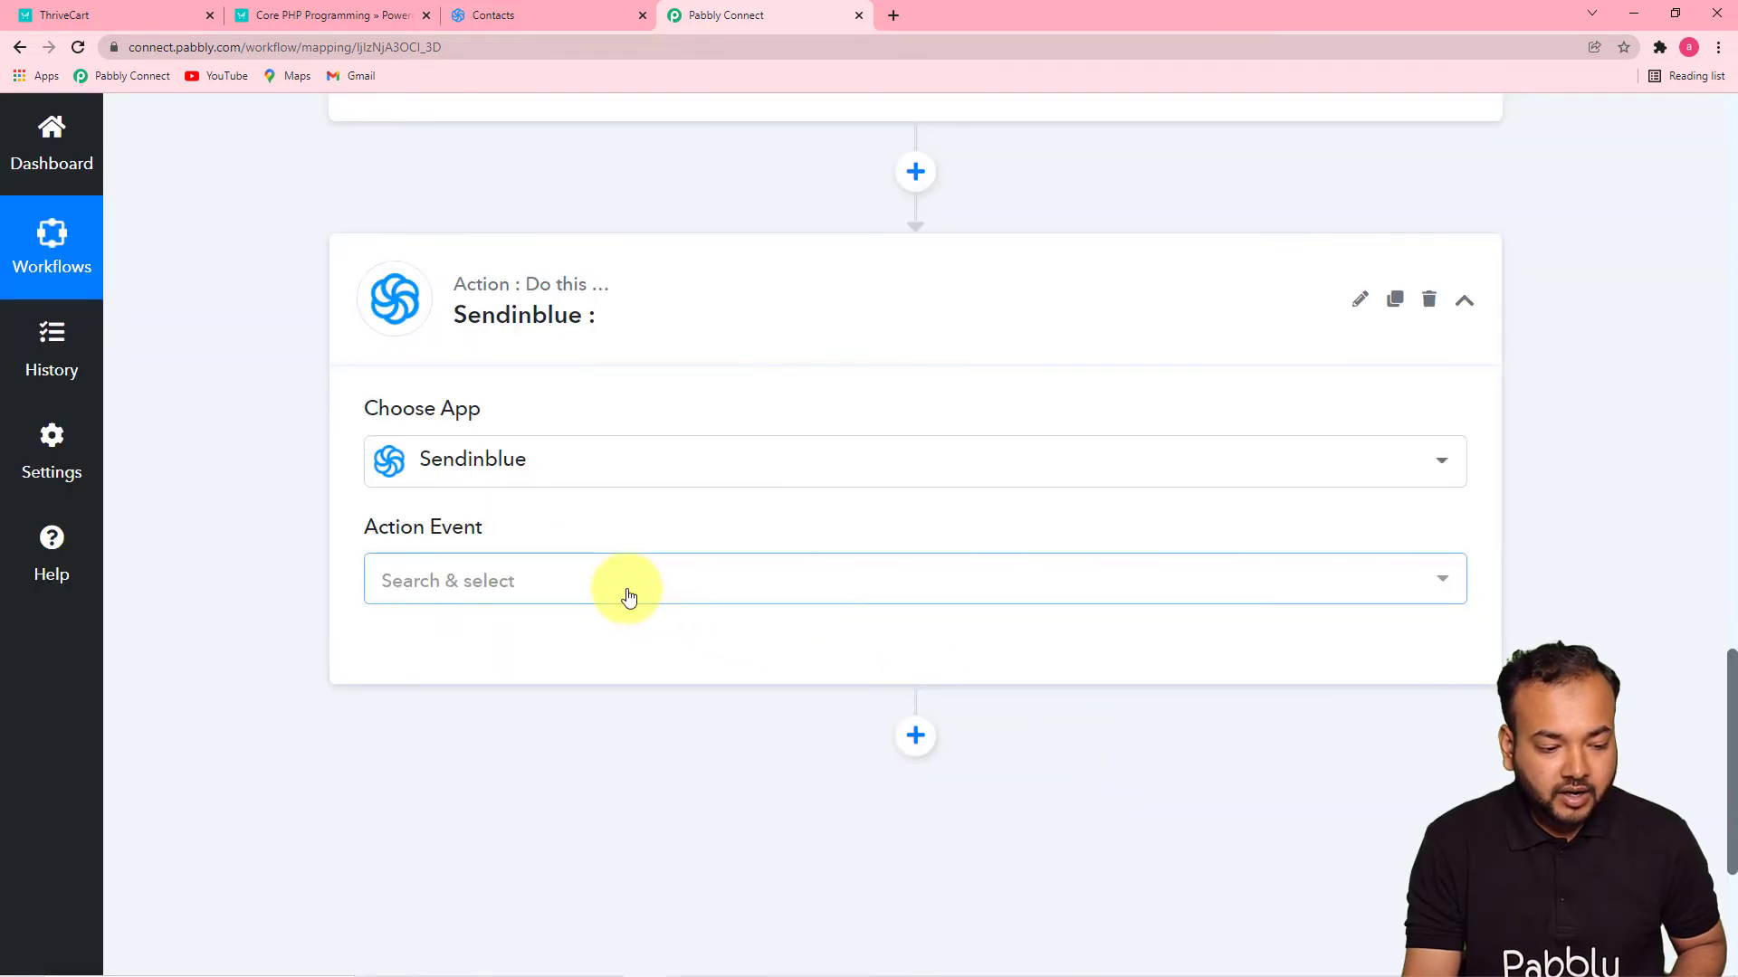
click(628, 596)
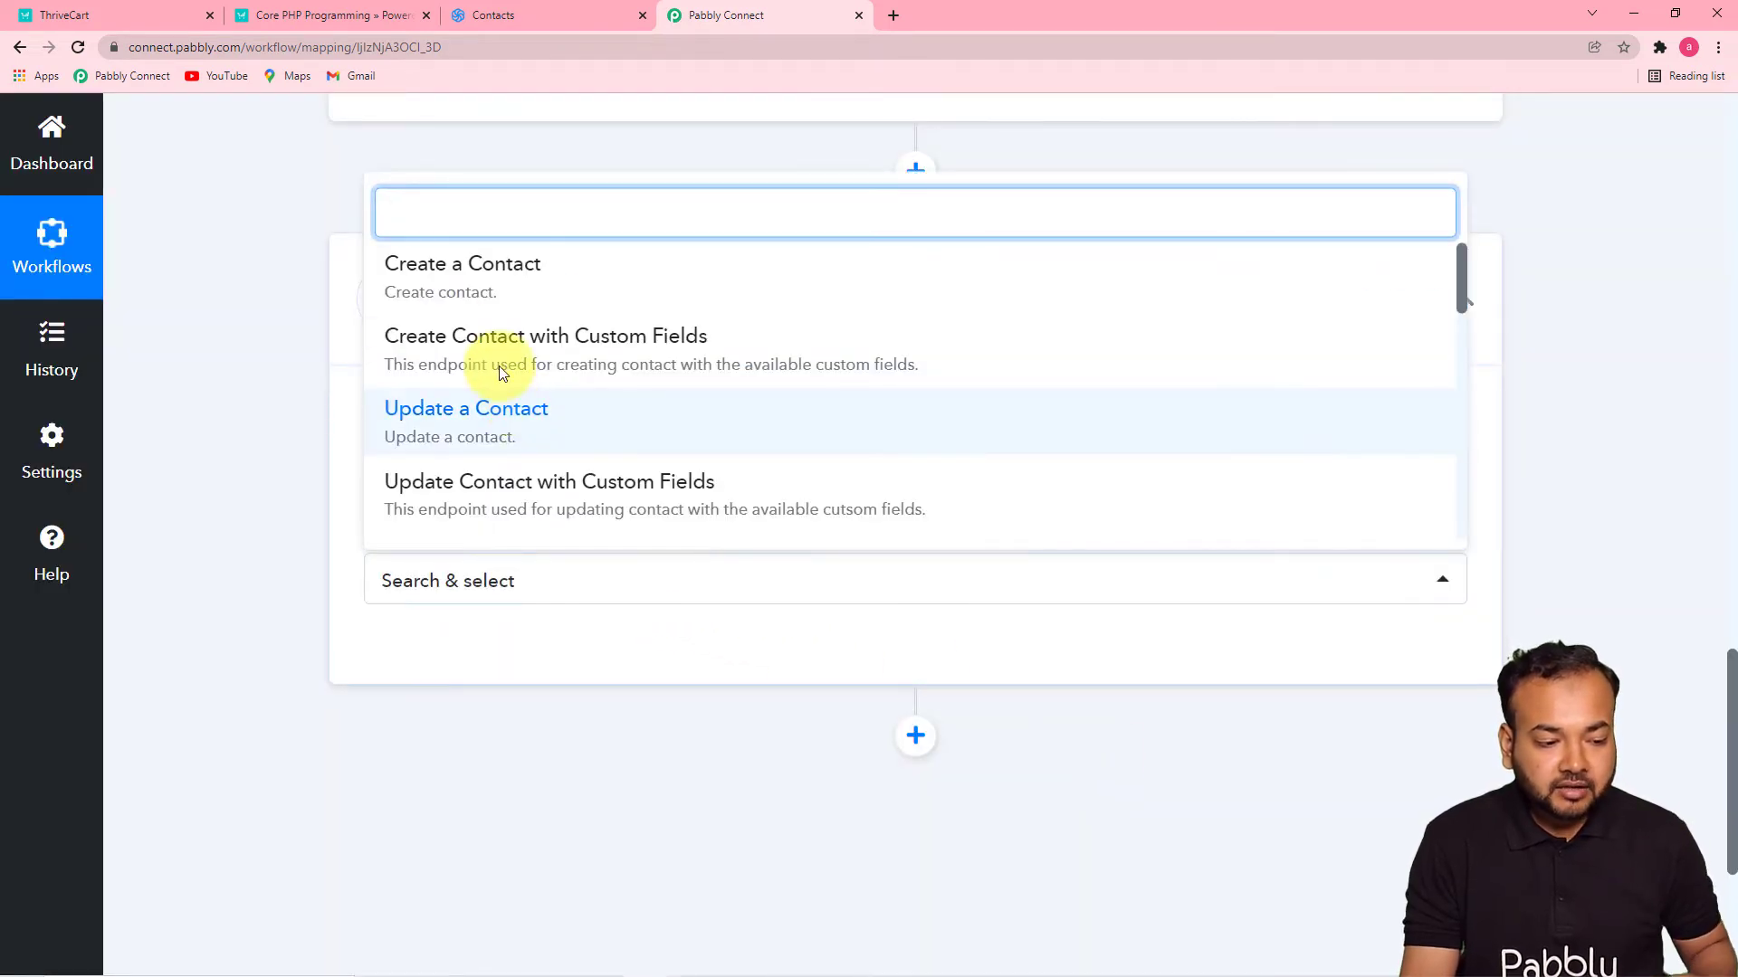
click(490, 297)
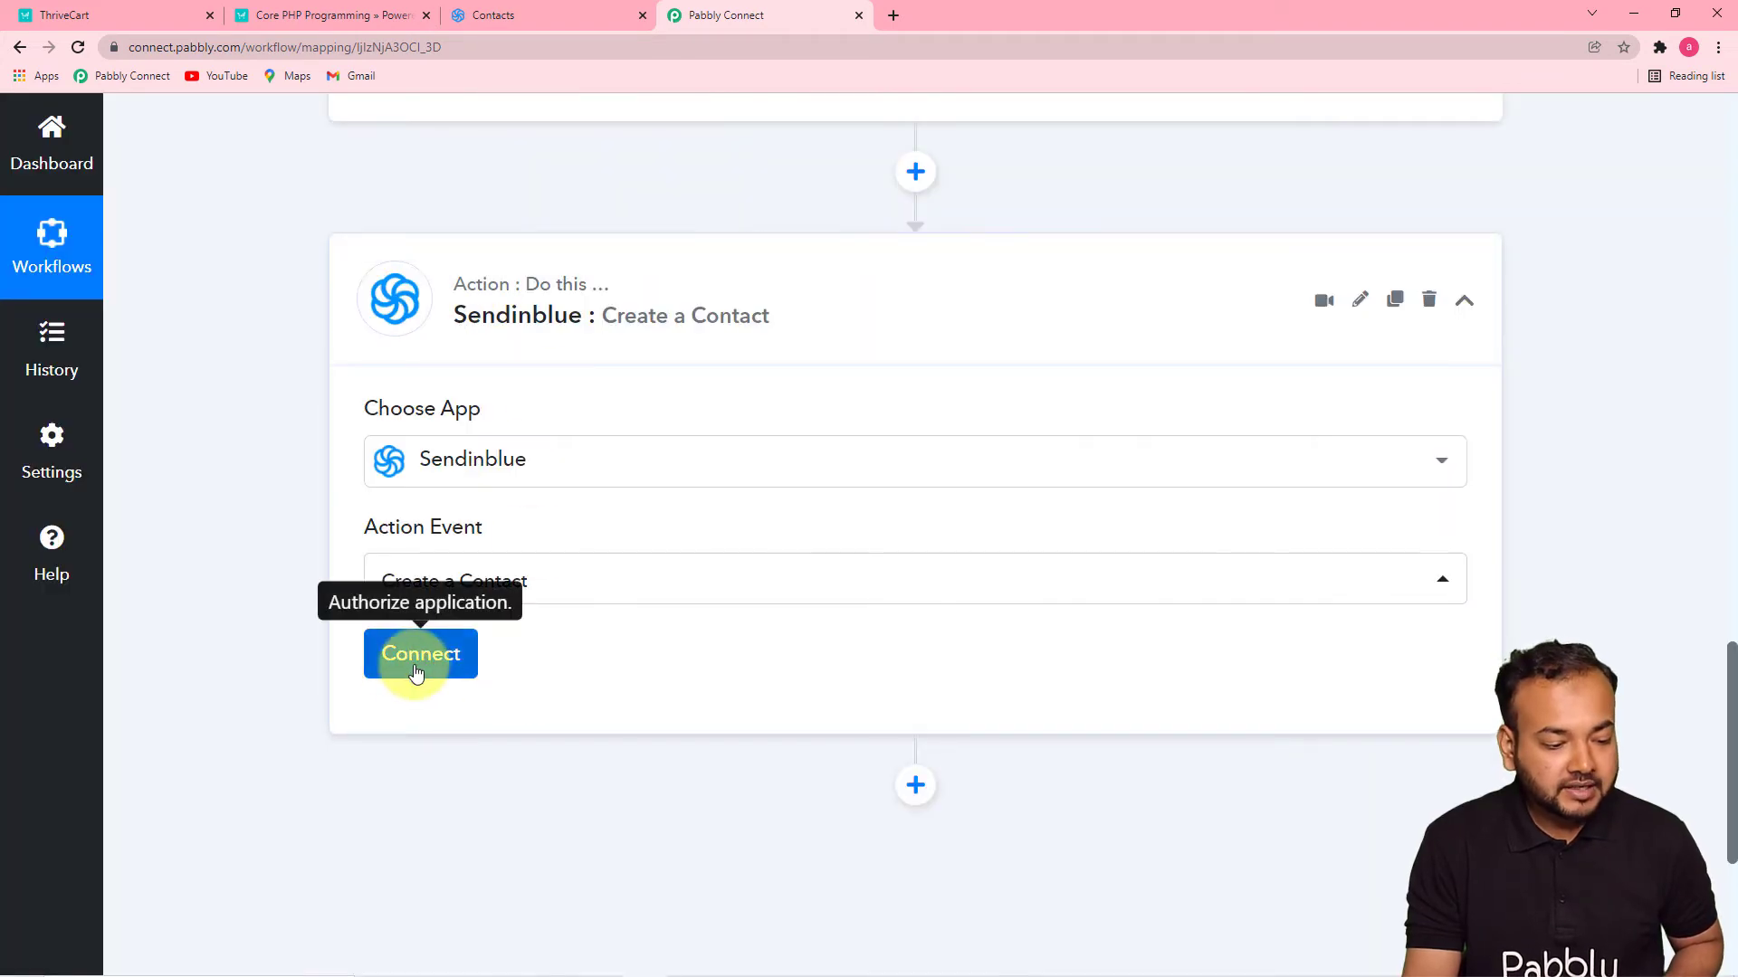
Step: Start a new Sendinblue connection for the action and check where its API key is found
click(418, 661)
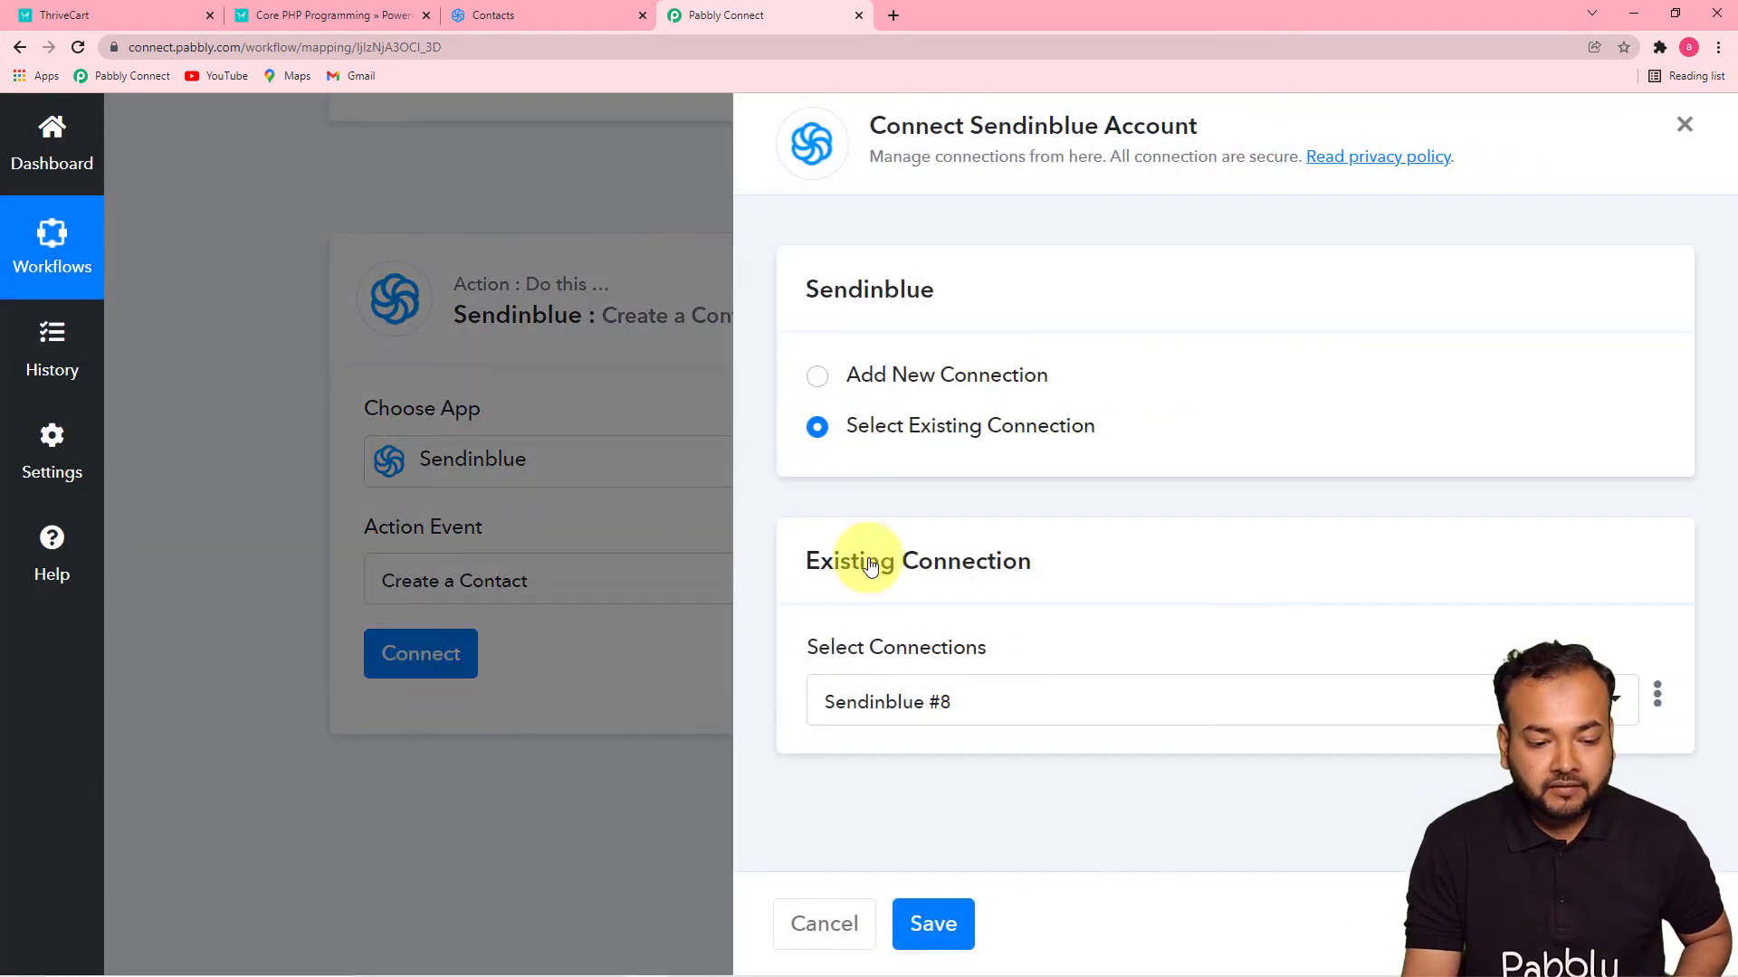
click(817, 377)
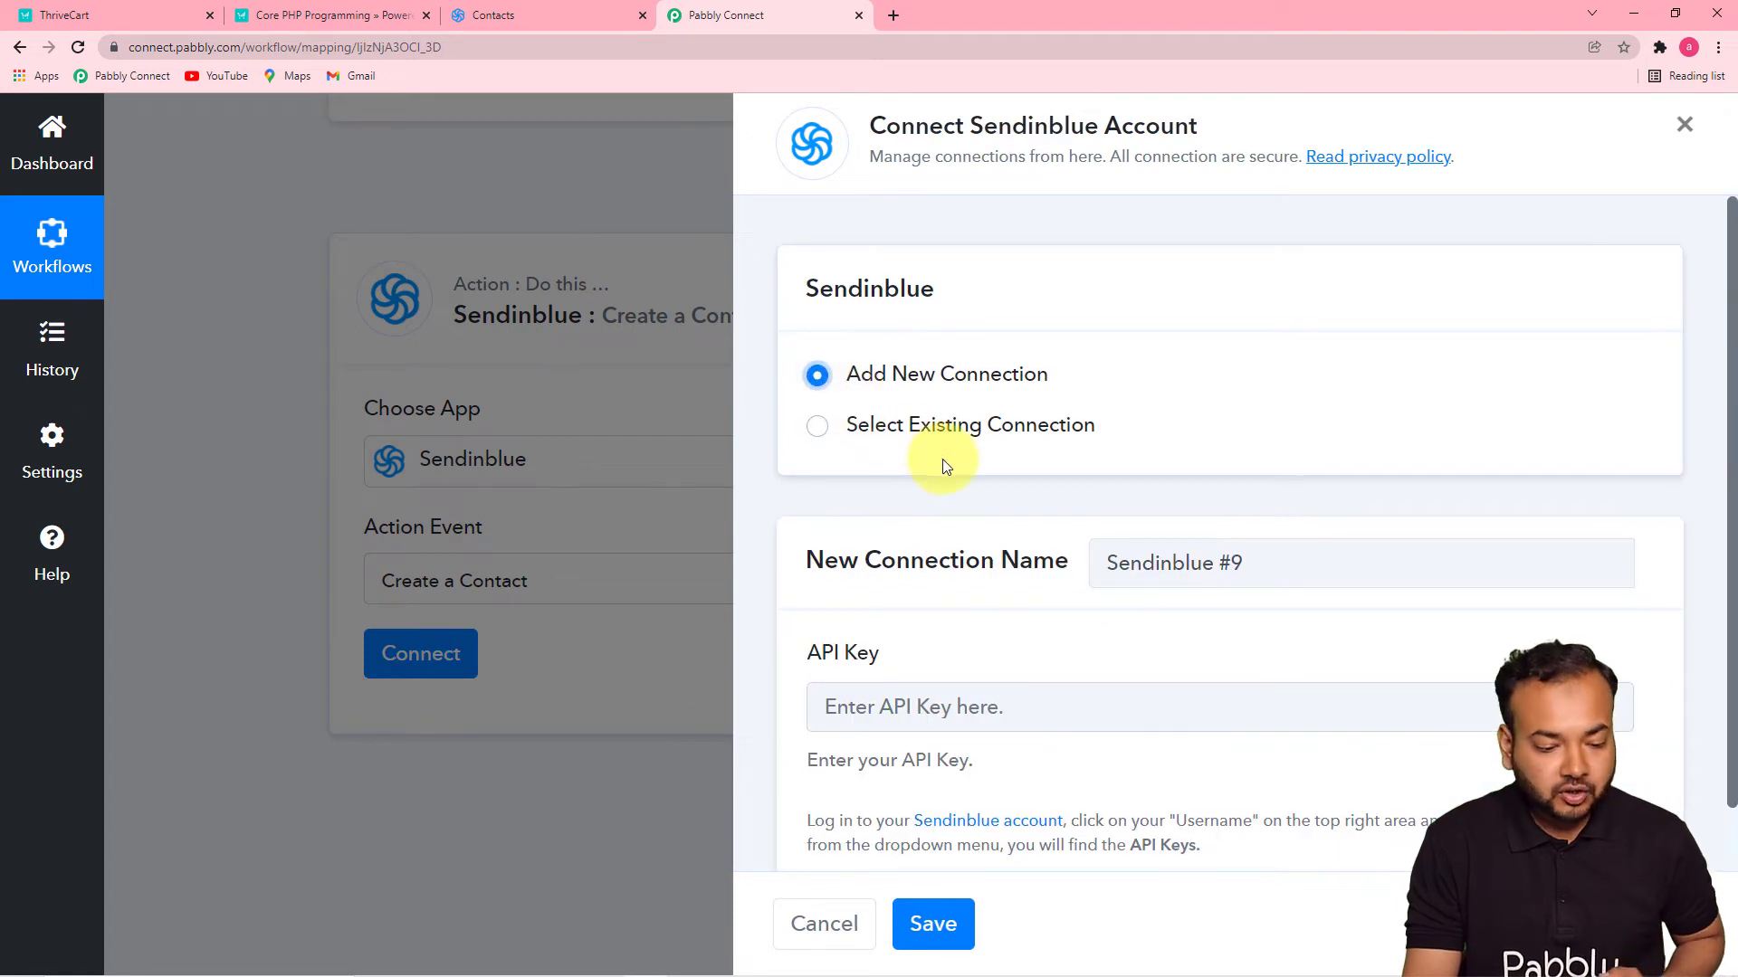
scroll(942, 459, down, 1)
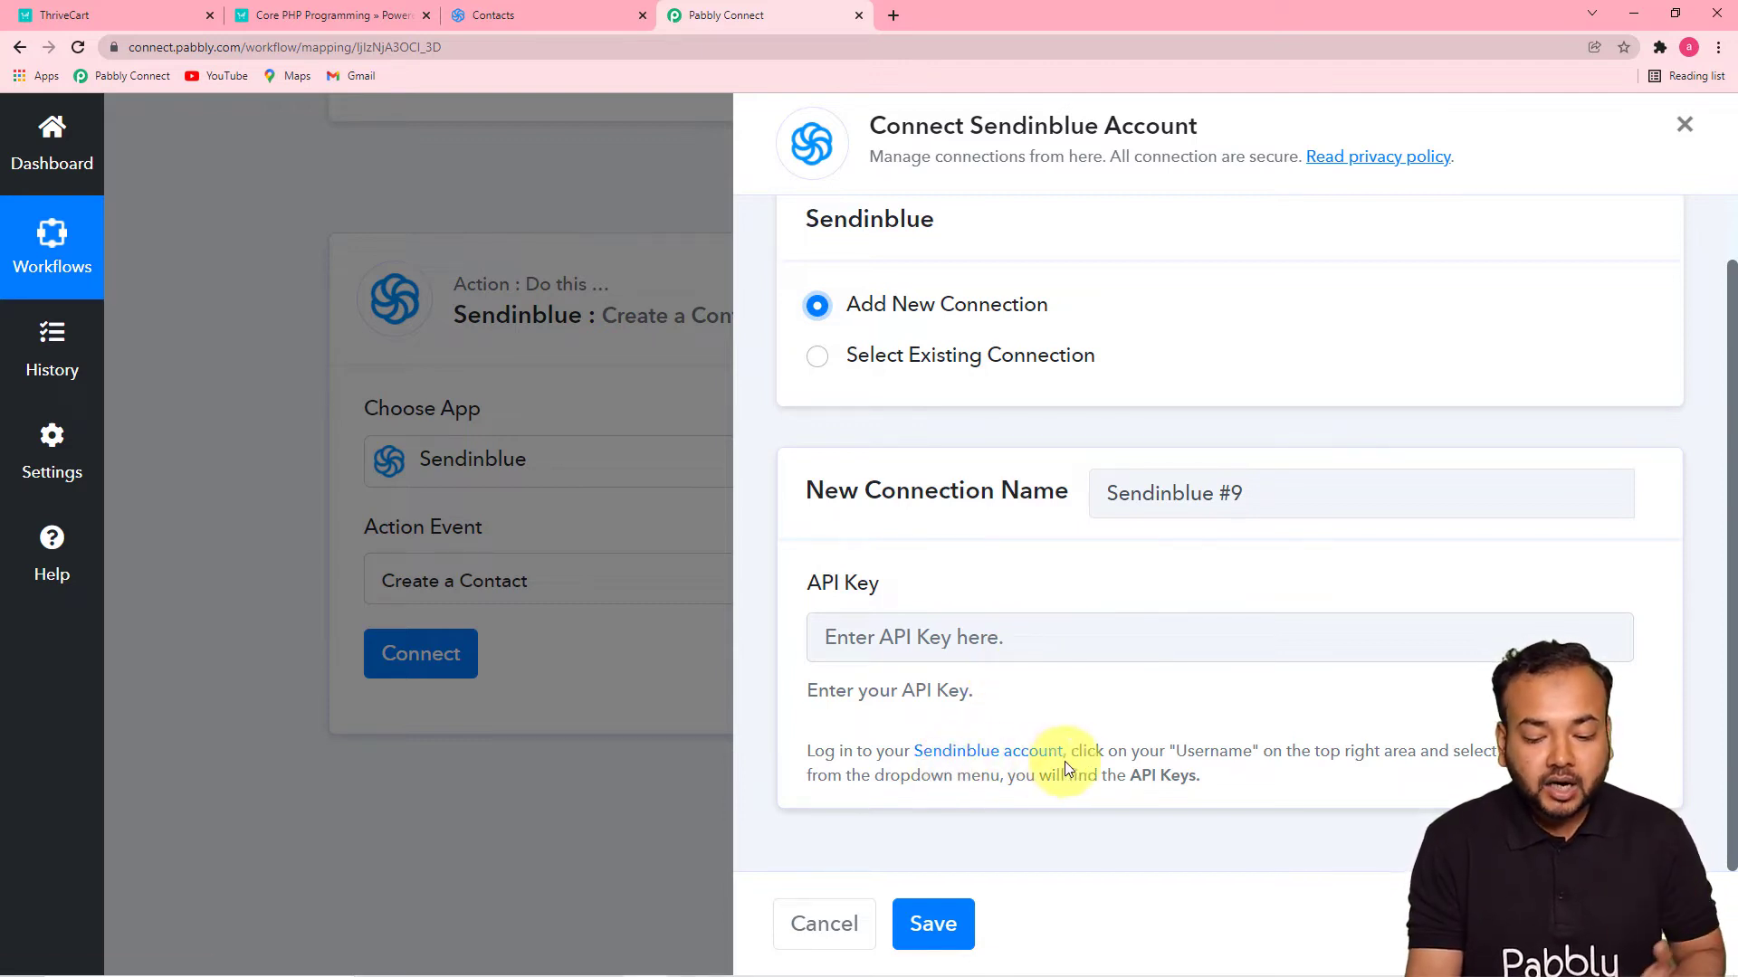
Step: Switch to Sendinblue and generate a new API key named "From Thrivcart 2" in the SMTP & API settings
click(506, 16)
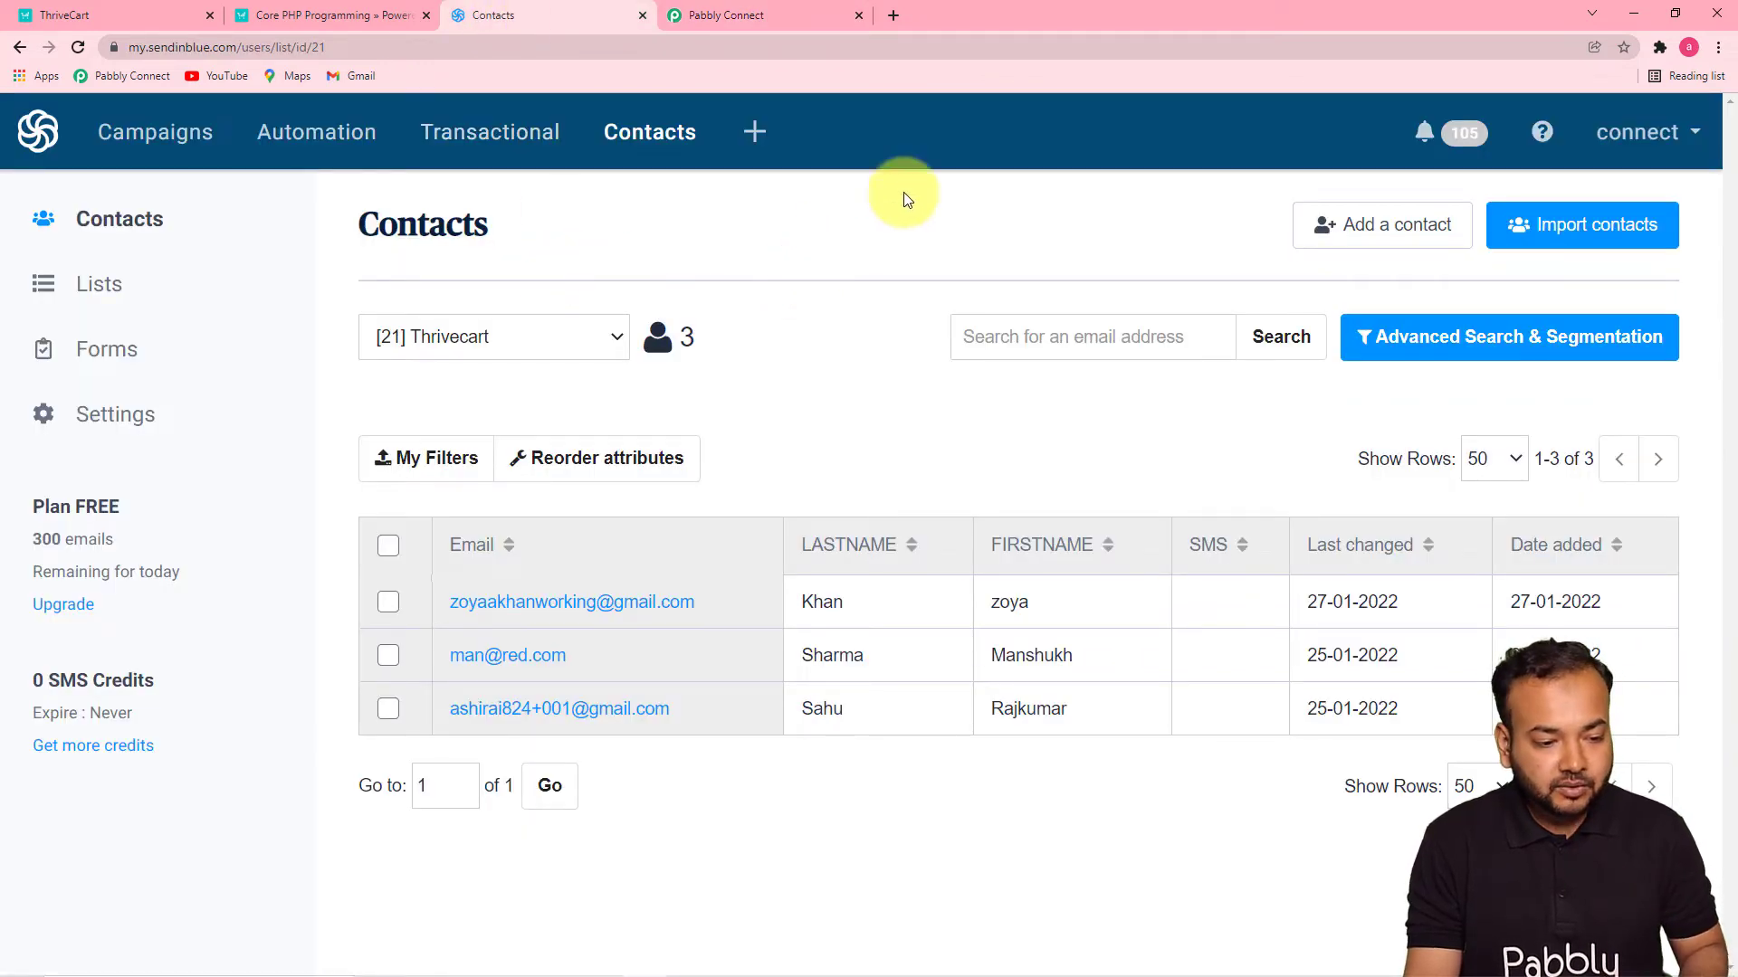
click(1636, 132)
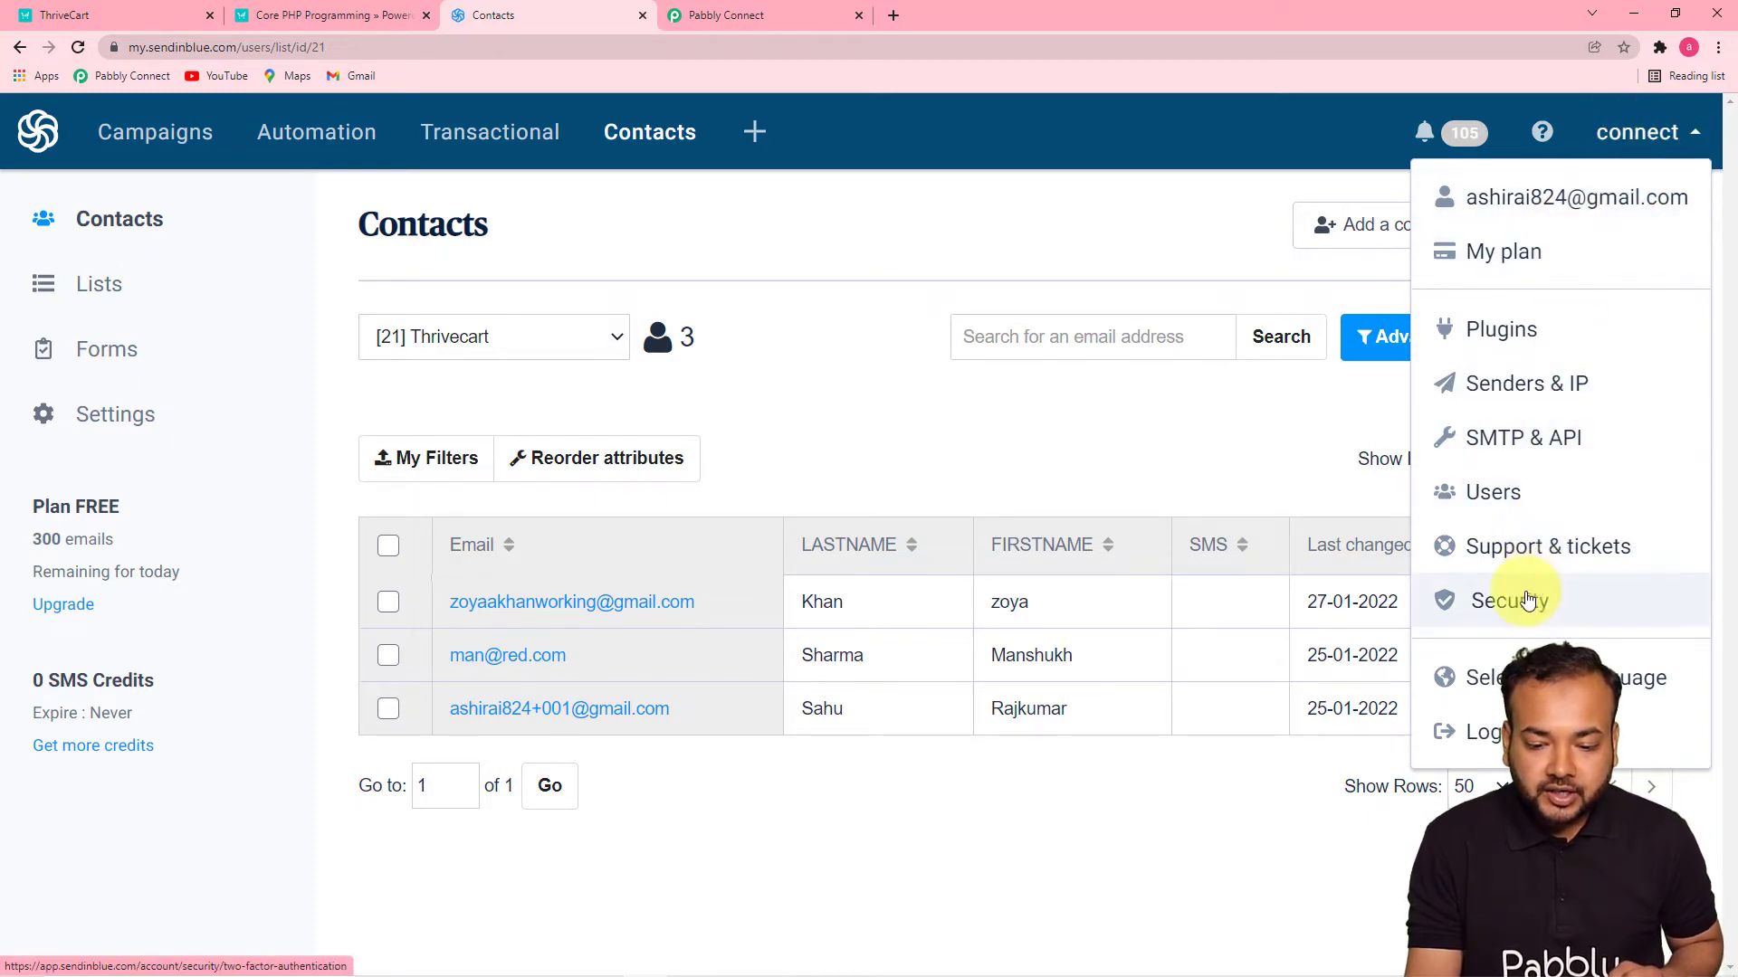
click(1526, 442)
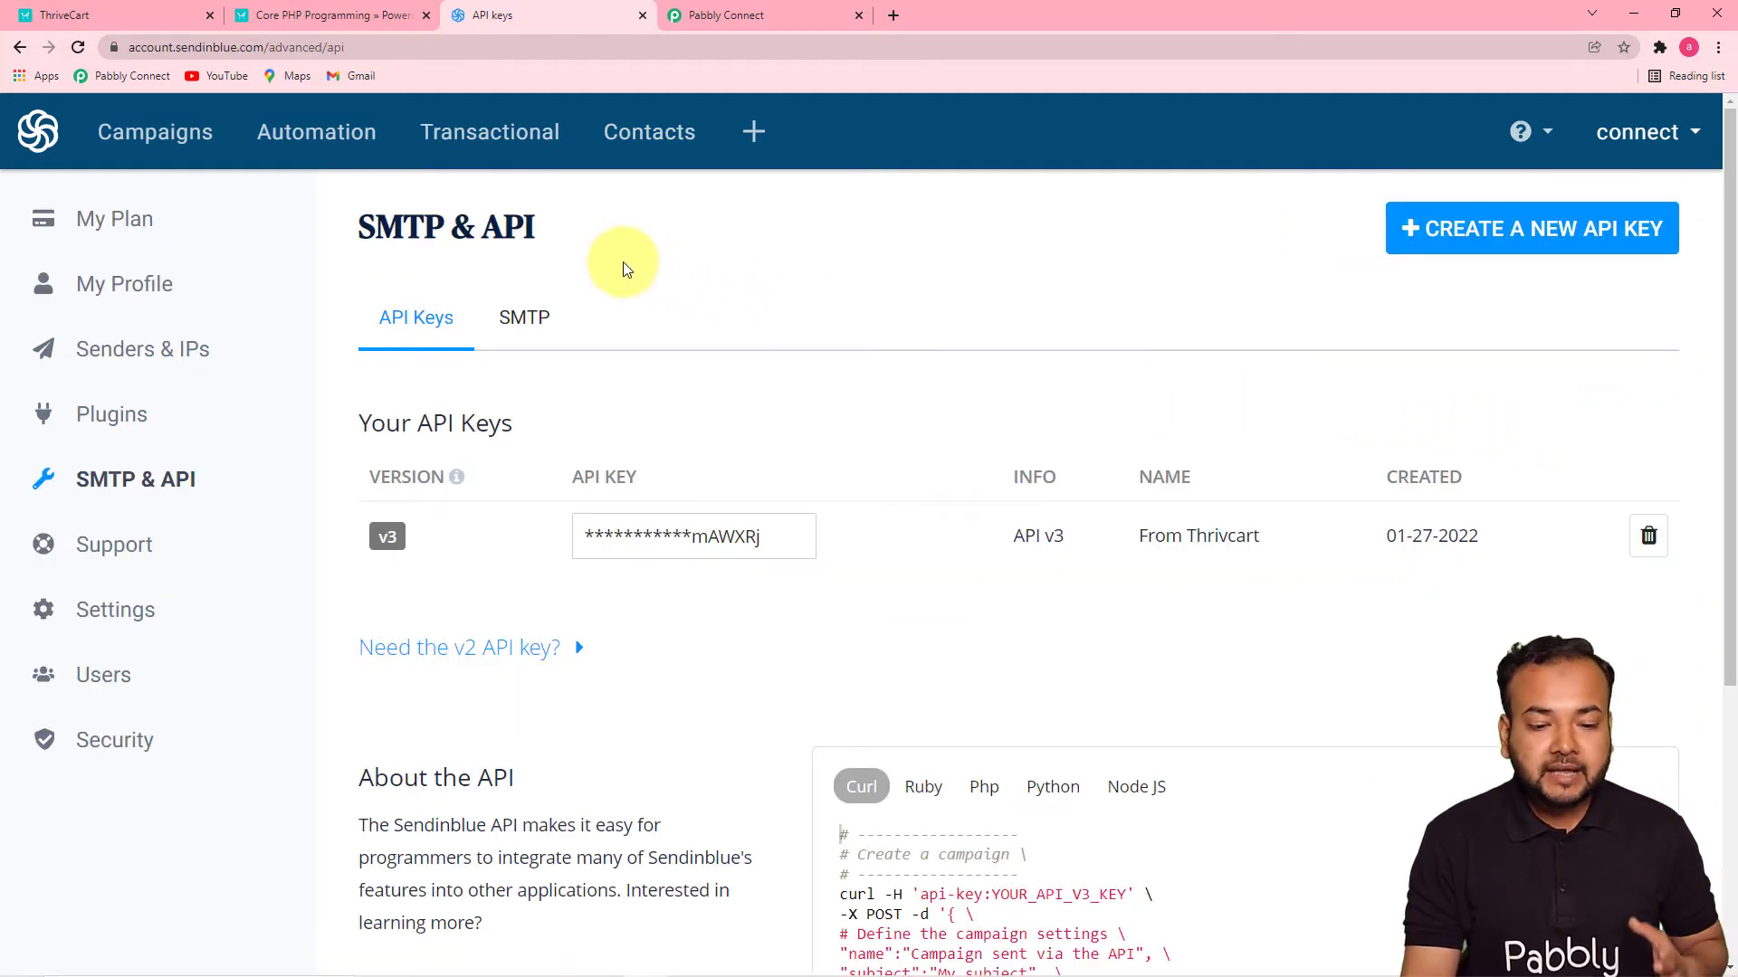
click(1515, 230)
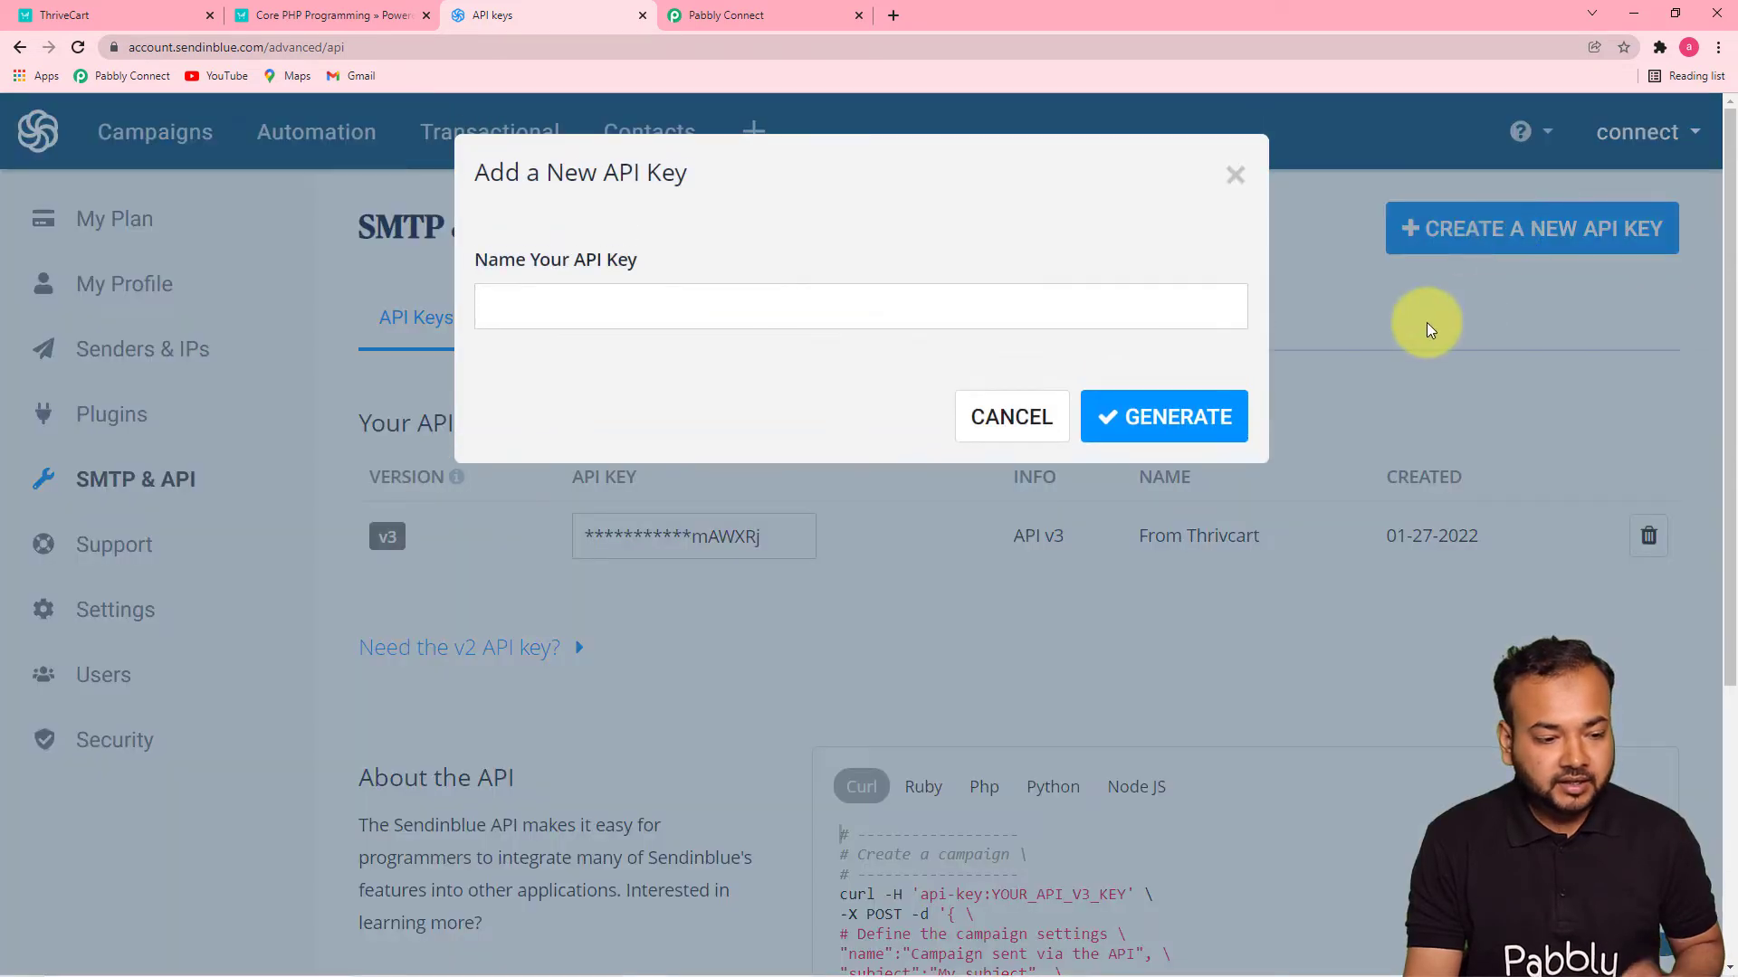
click(739, 310)
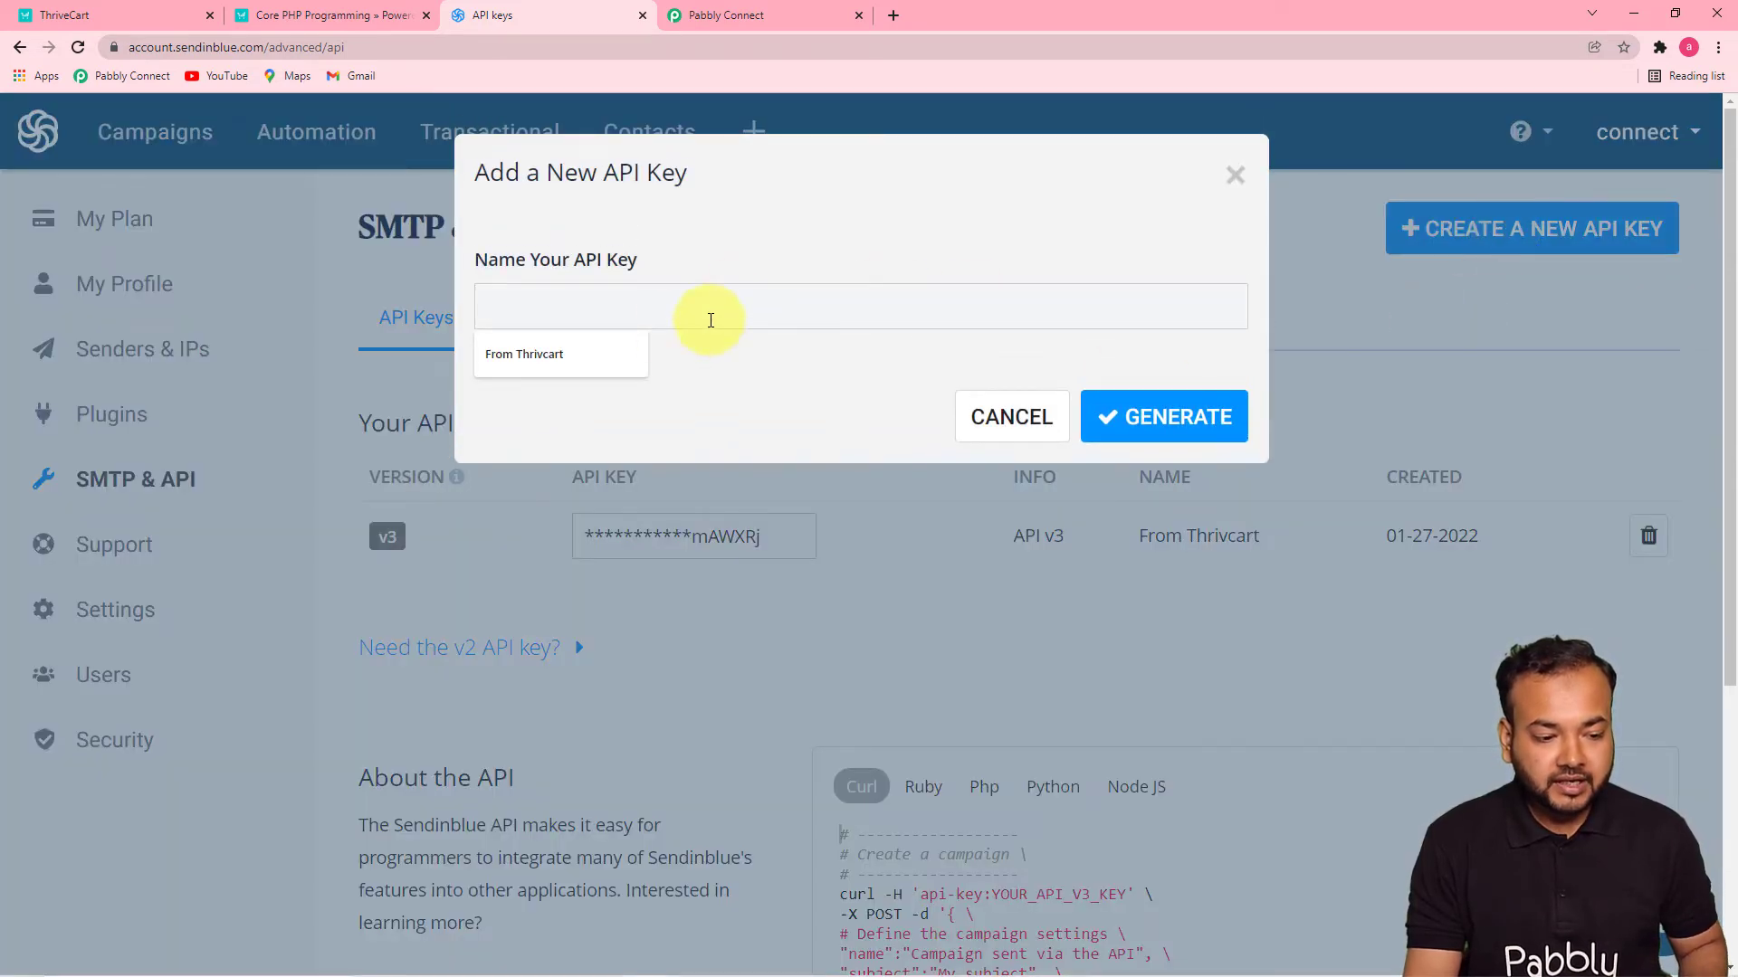
click(563, 361)
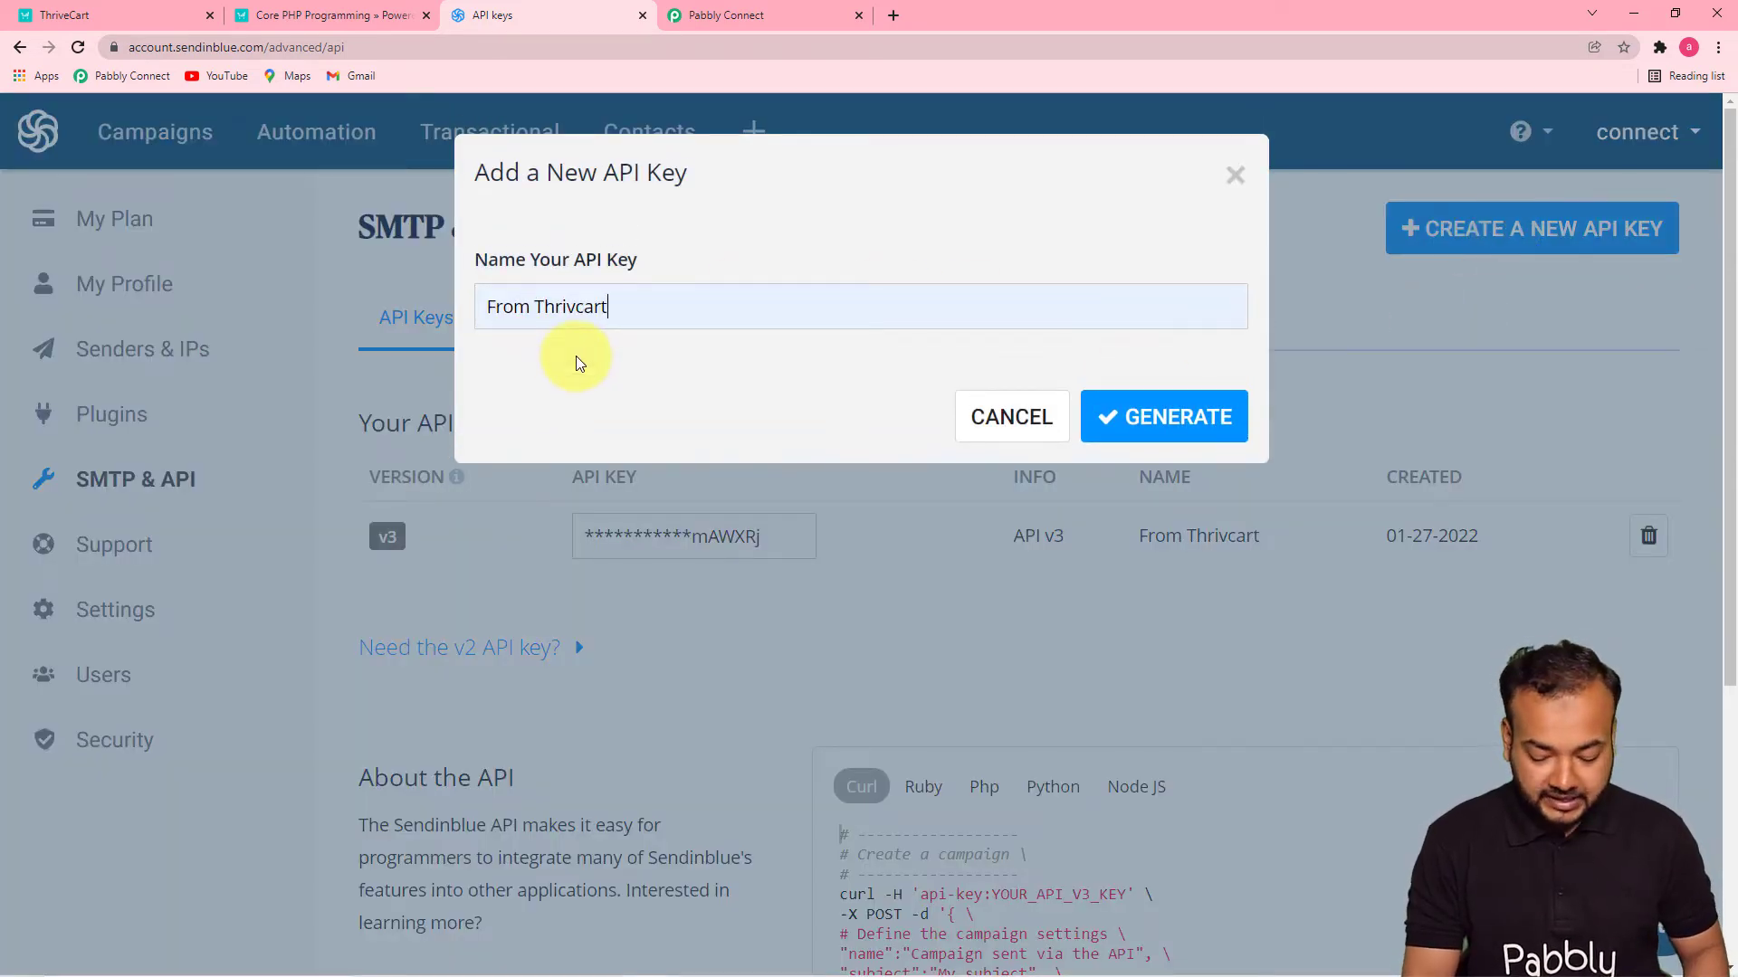
text(2)
click(1166, 417)
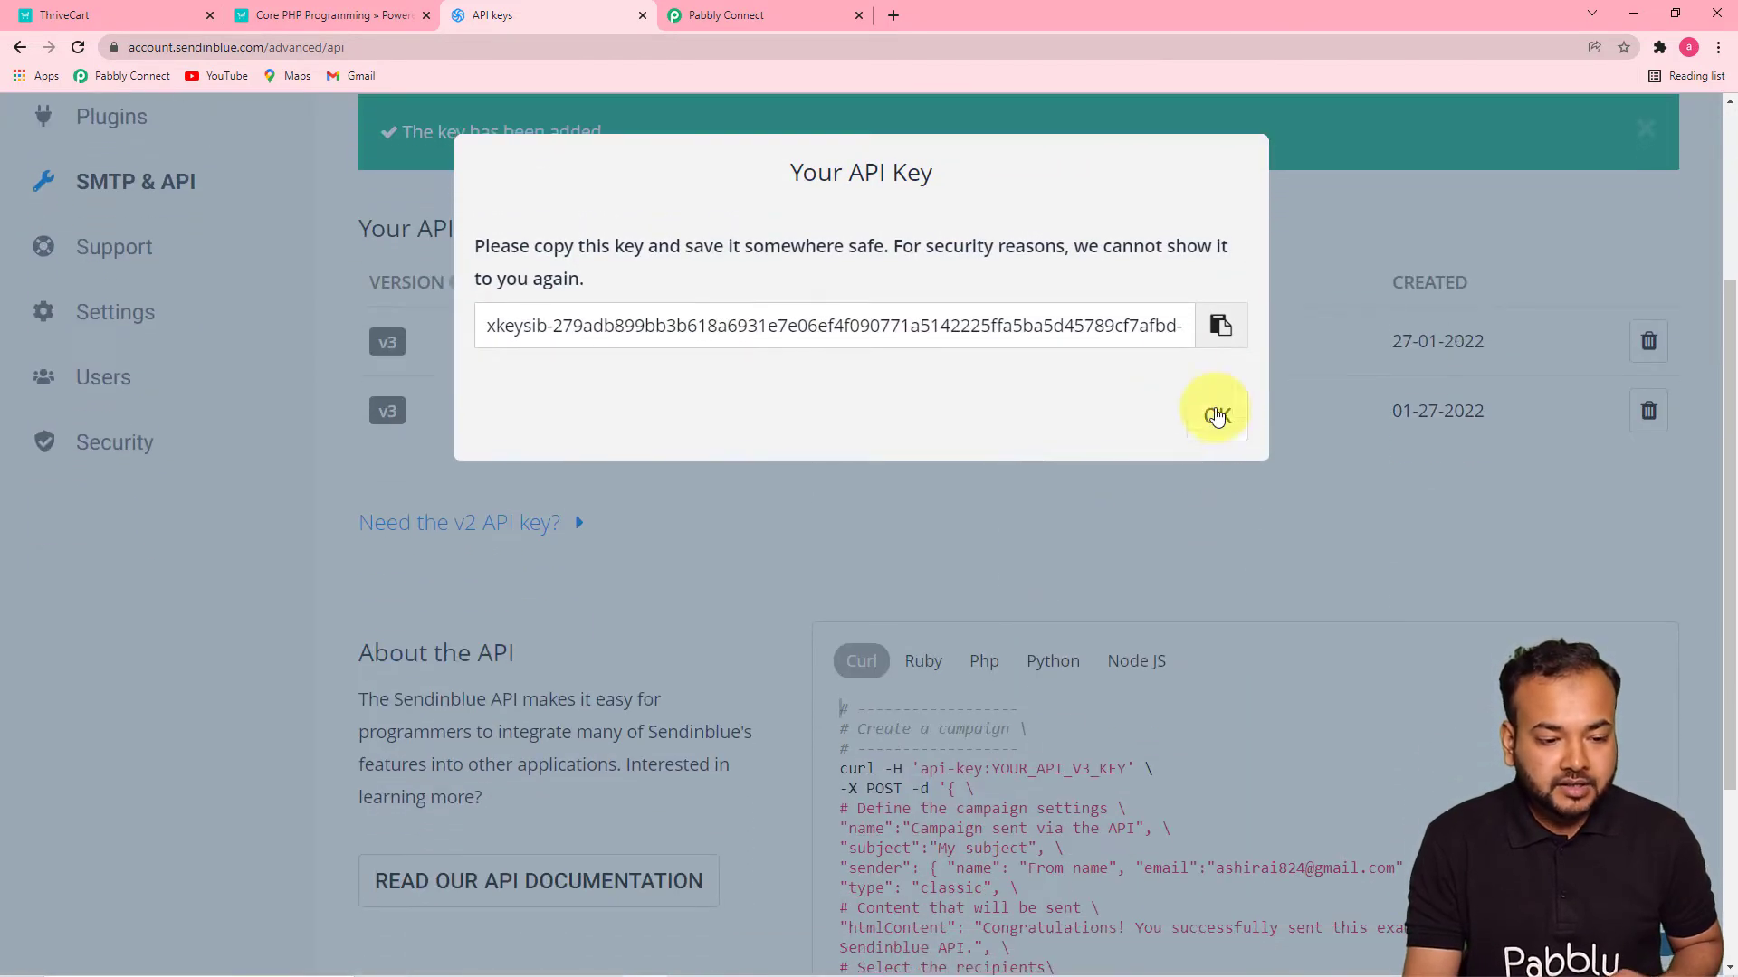
Step: Copy the generated API key into the API Key field of the new Pabbly Connect connection and save it
click(1219, 327)
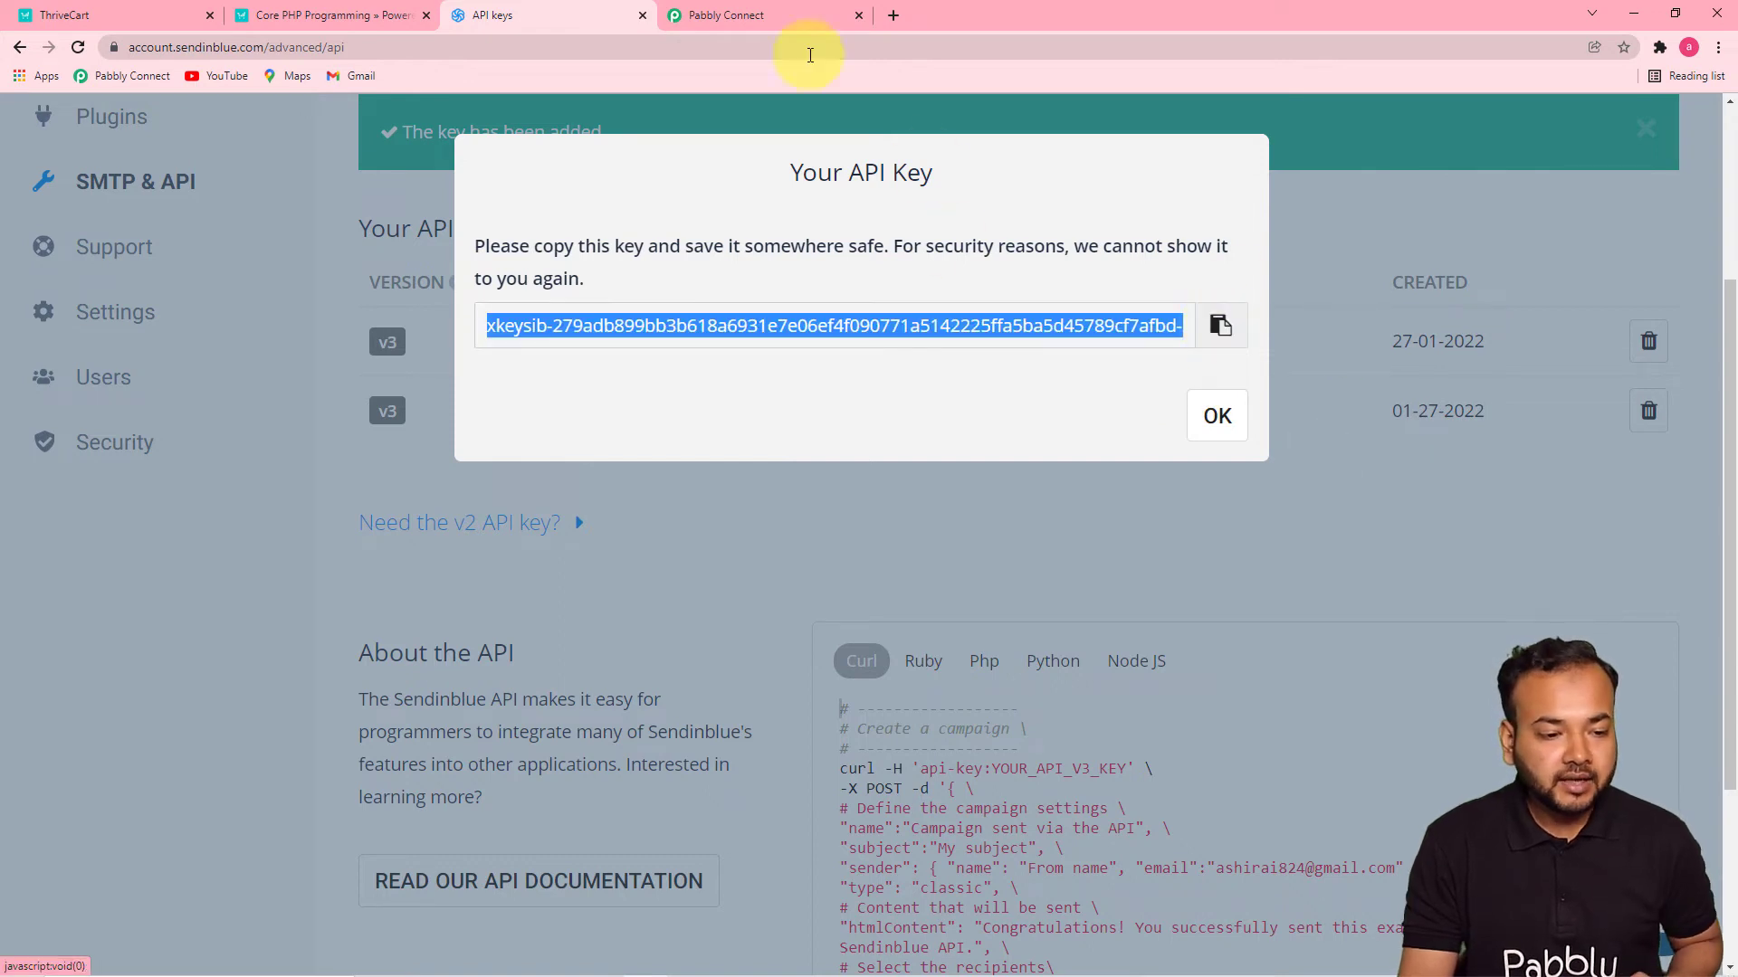
click(775, 15)
right_click(898, 632)
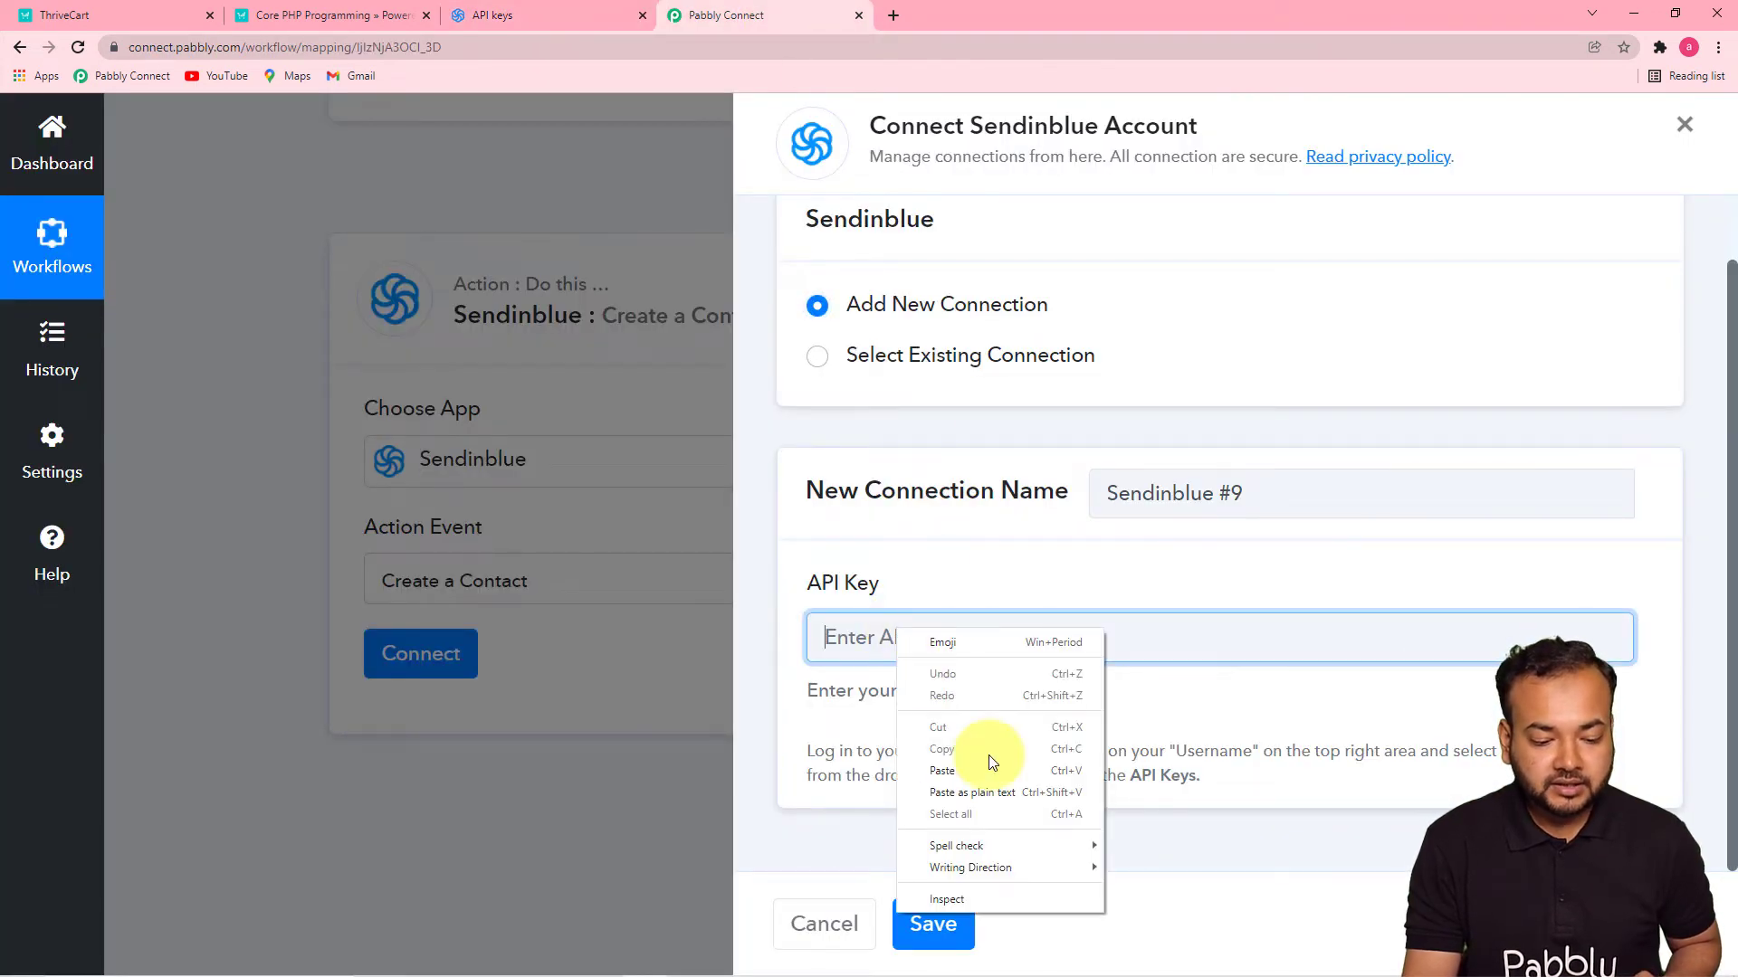
click(986, 773)
click(941, 925)
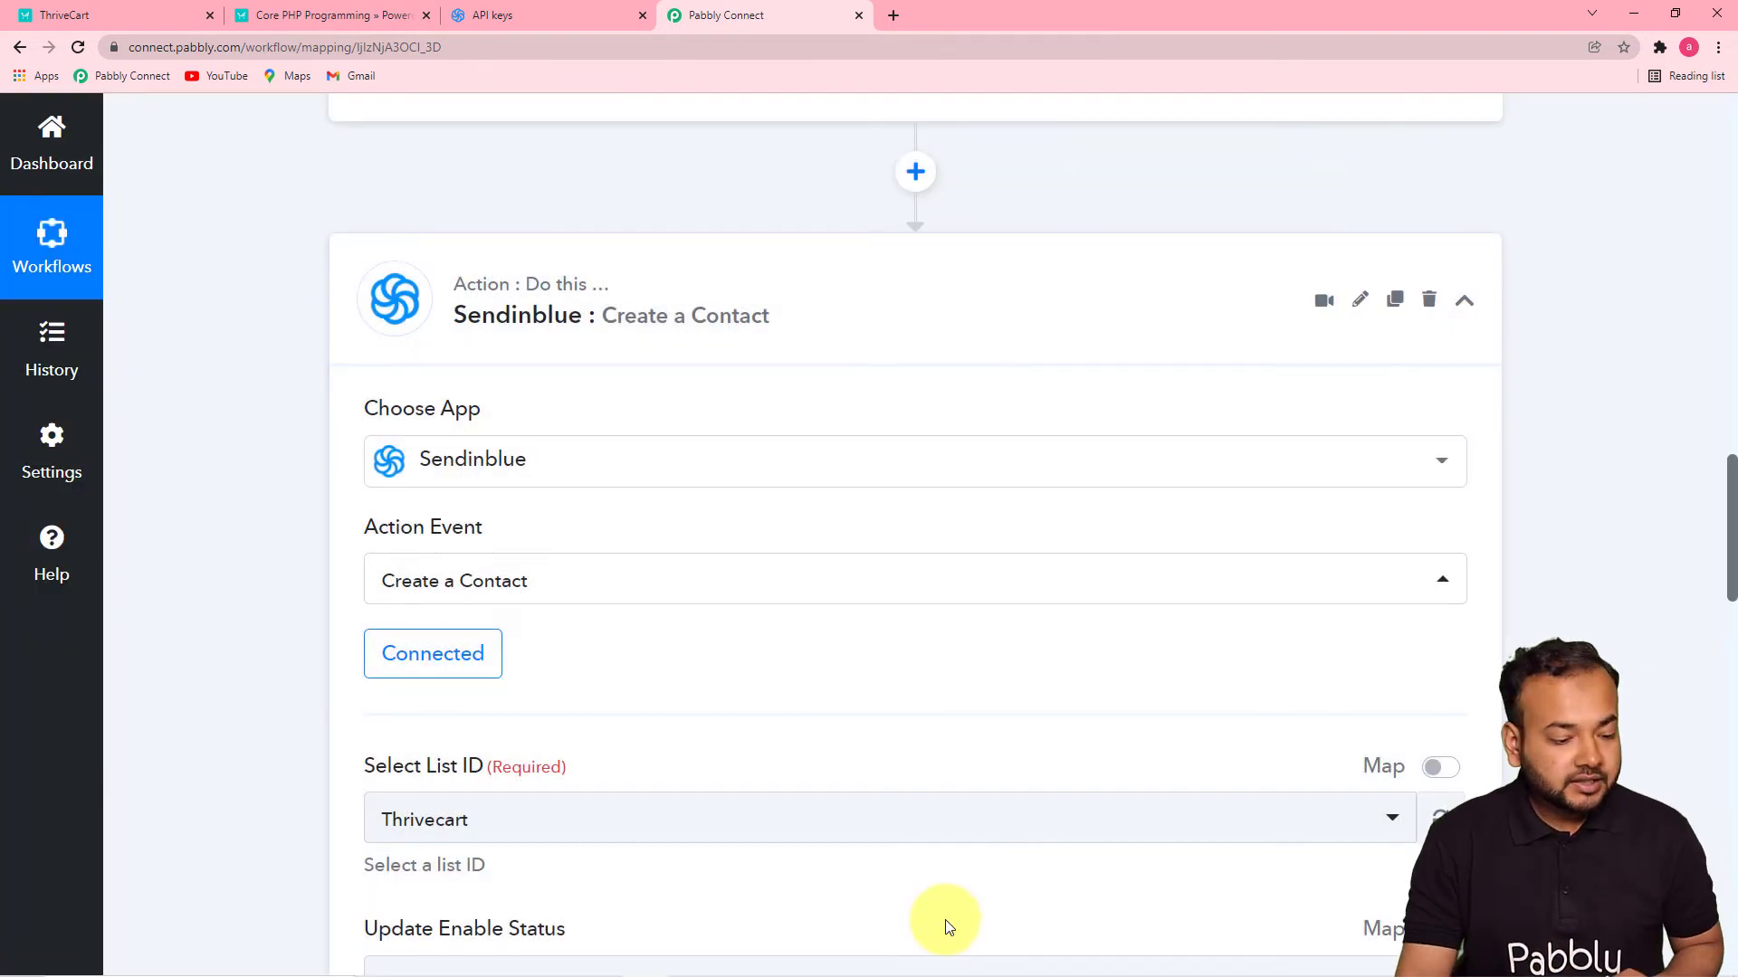
Step: Return to Sendinblue, dismiss the API key dialog and review the available contact lists
scroll(945, 919, down, 5)
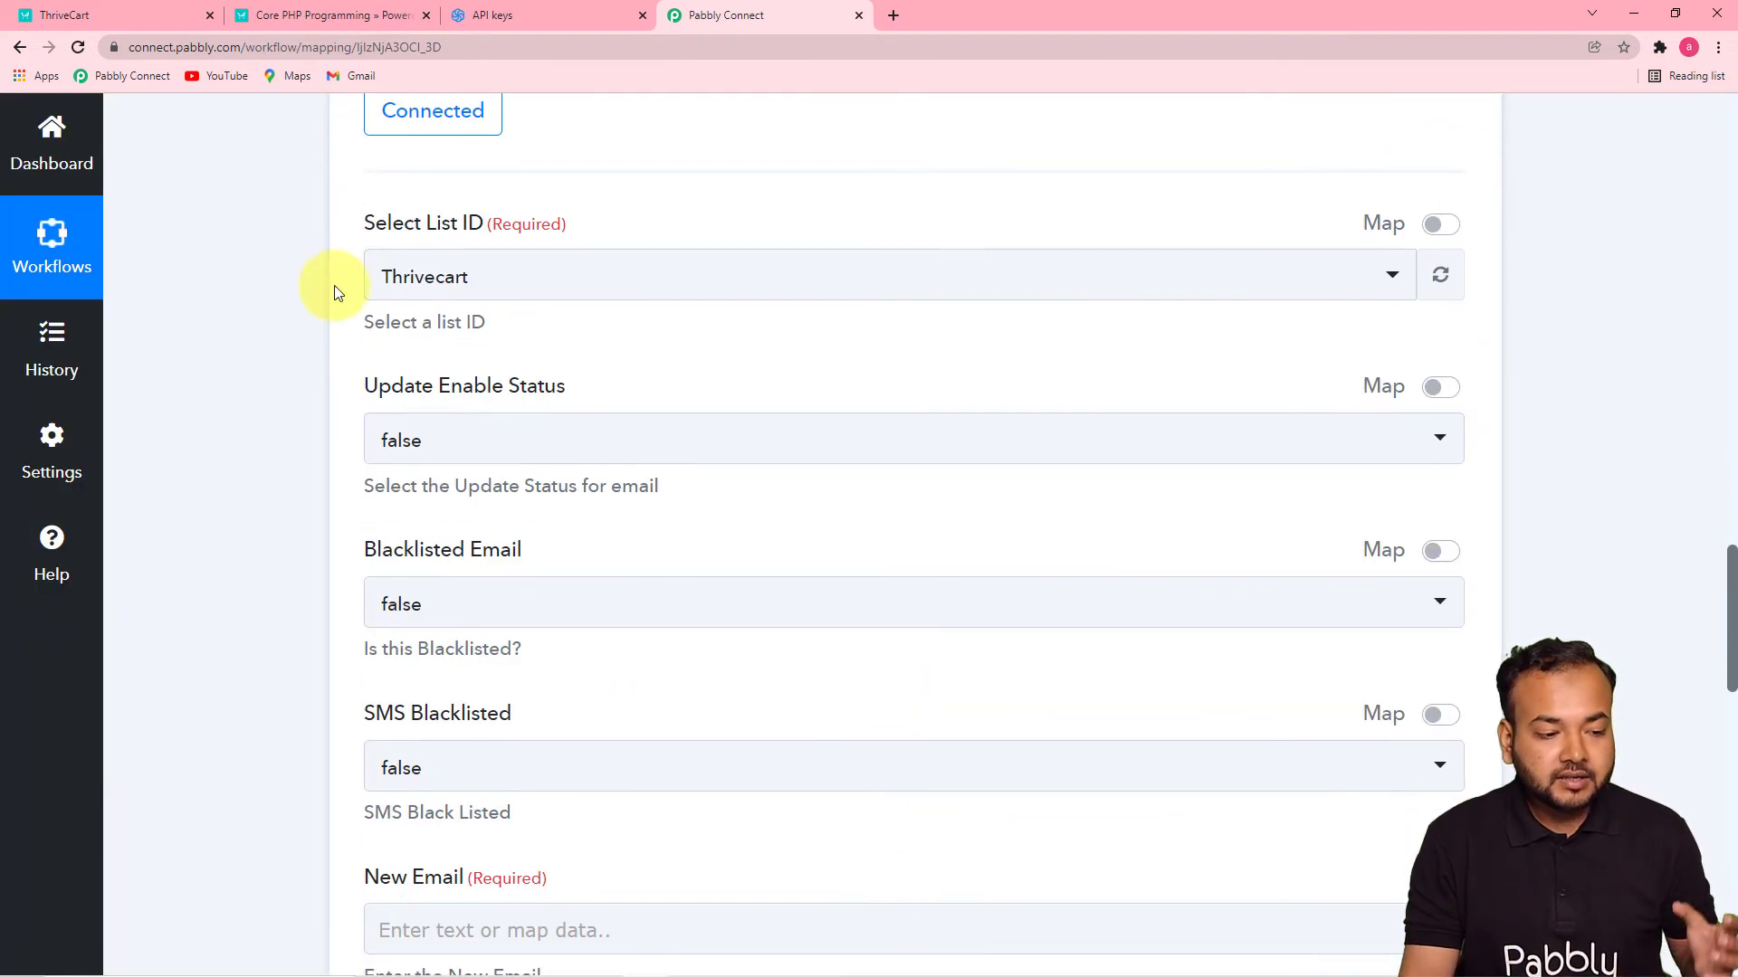
click(461, 17)
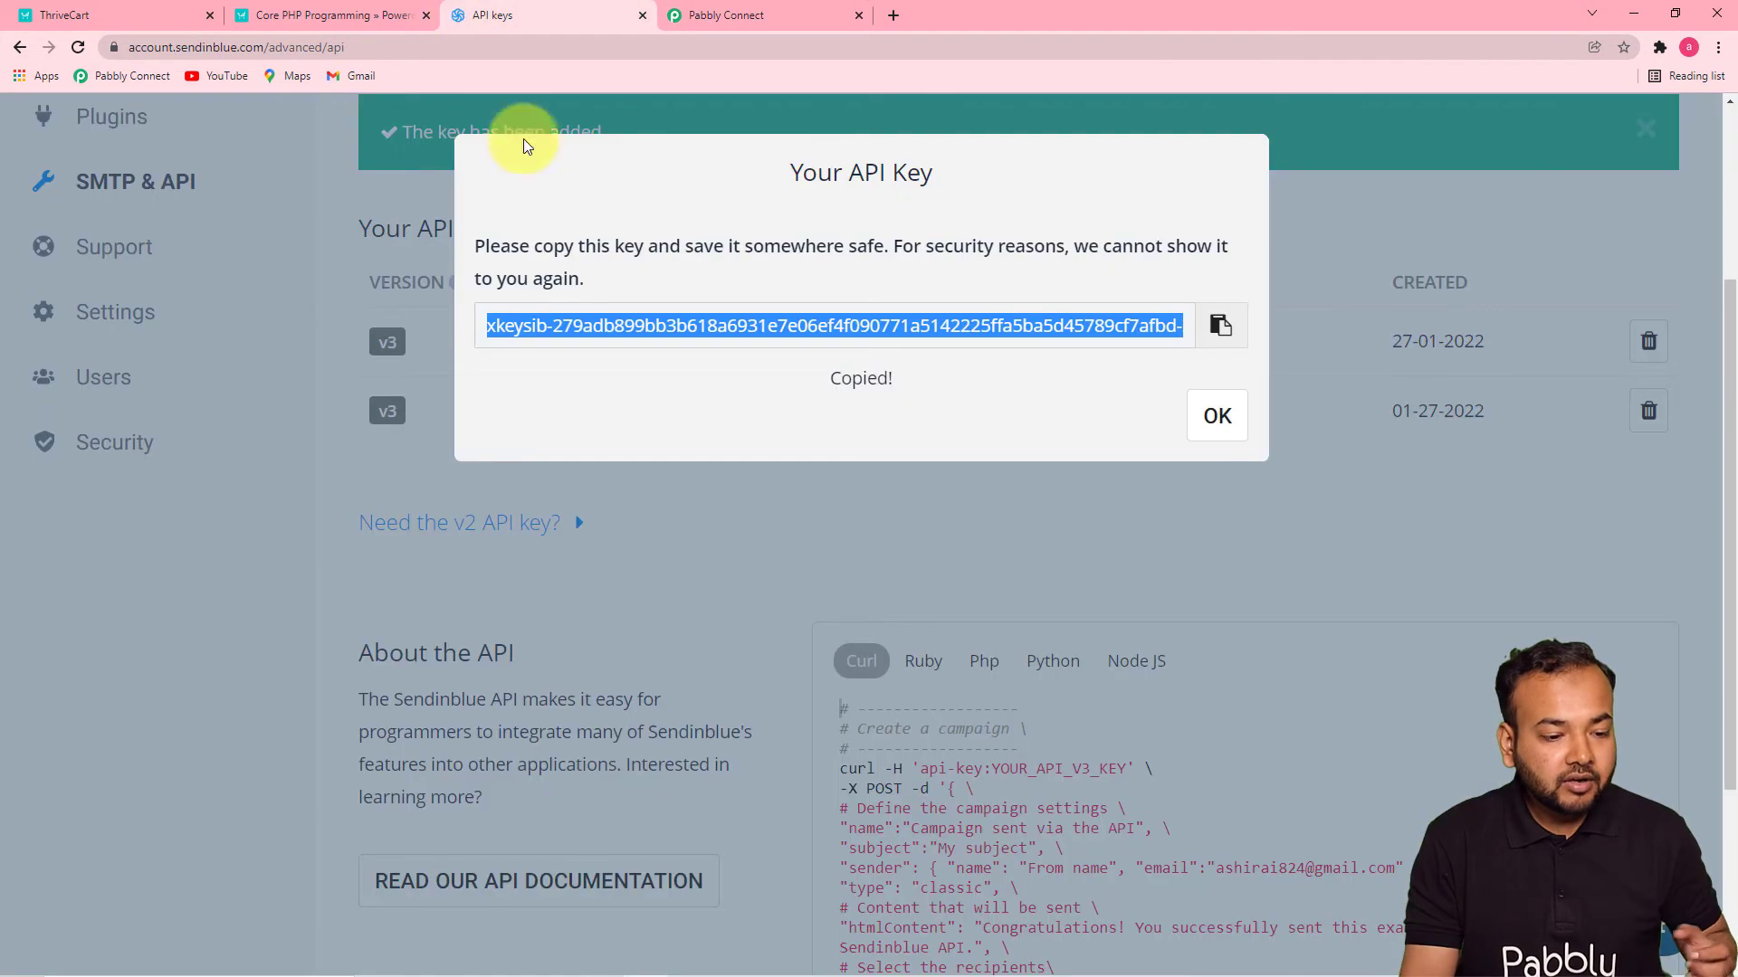
click(1231, 431)
scroll(271, 299, up, 2)
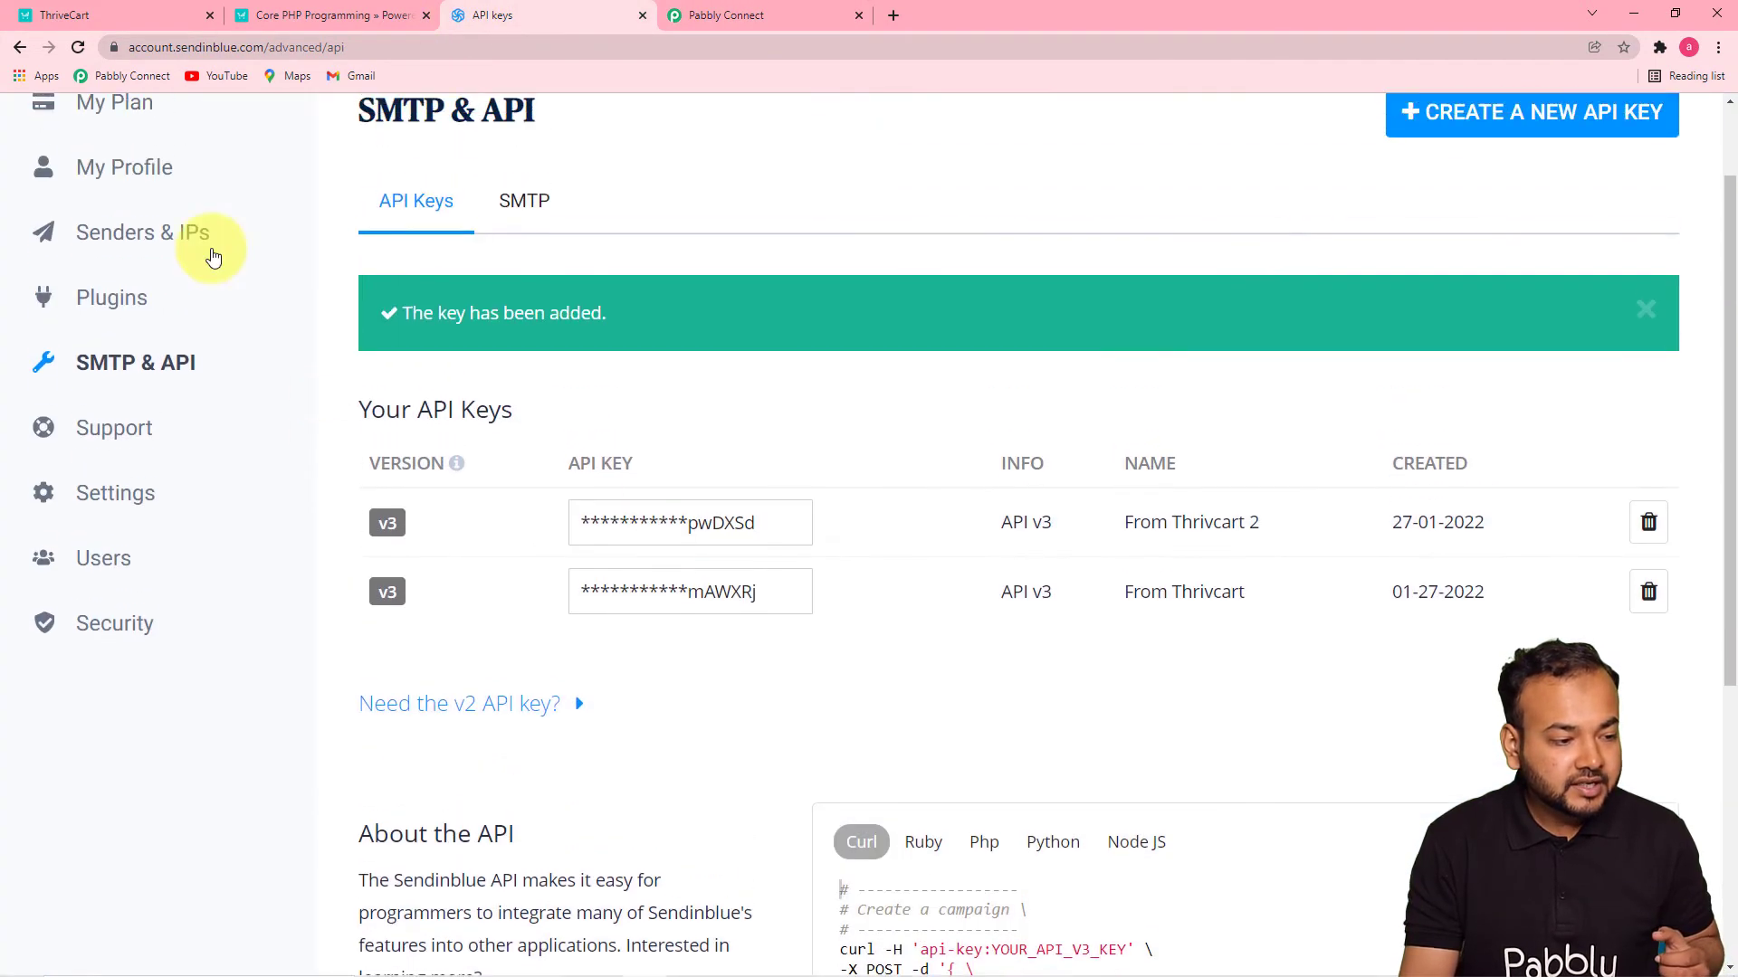
scroll(113, 321, up, 2)
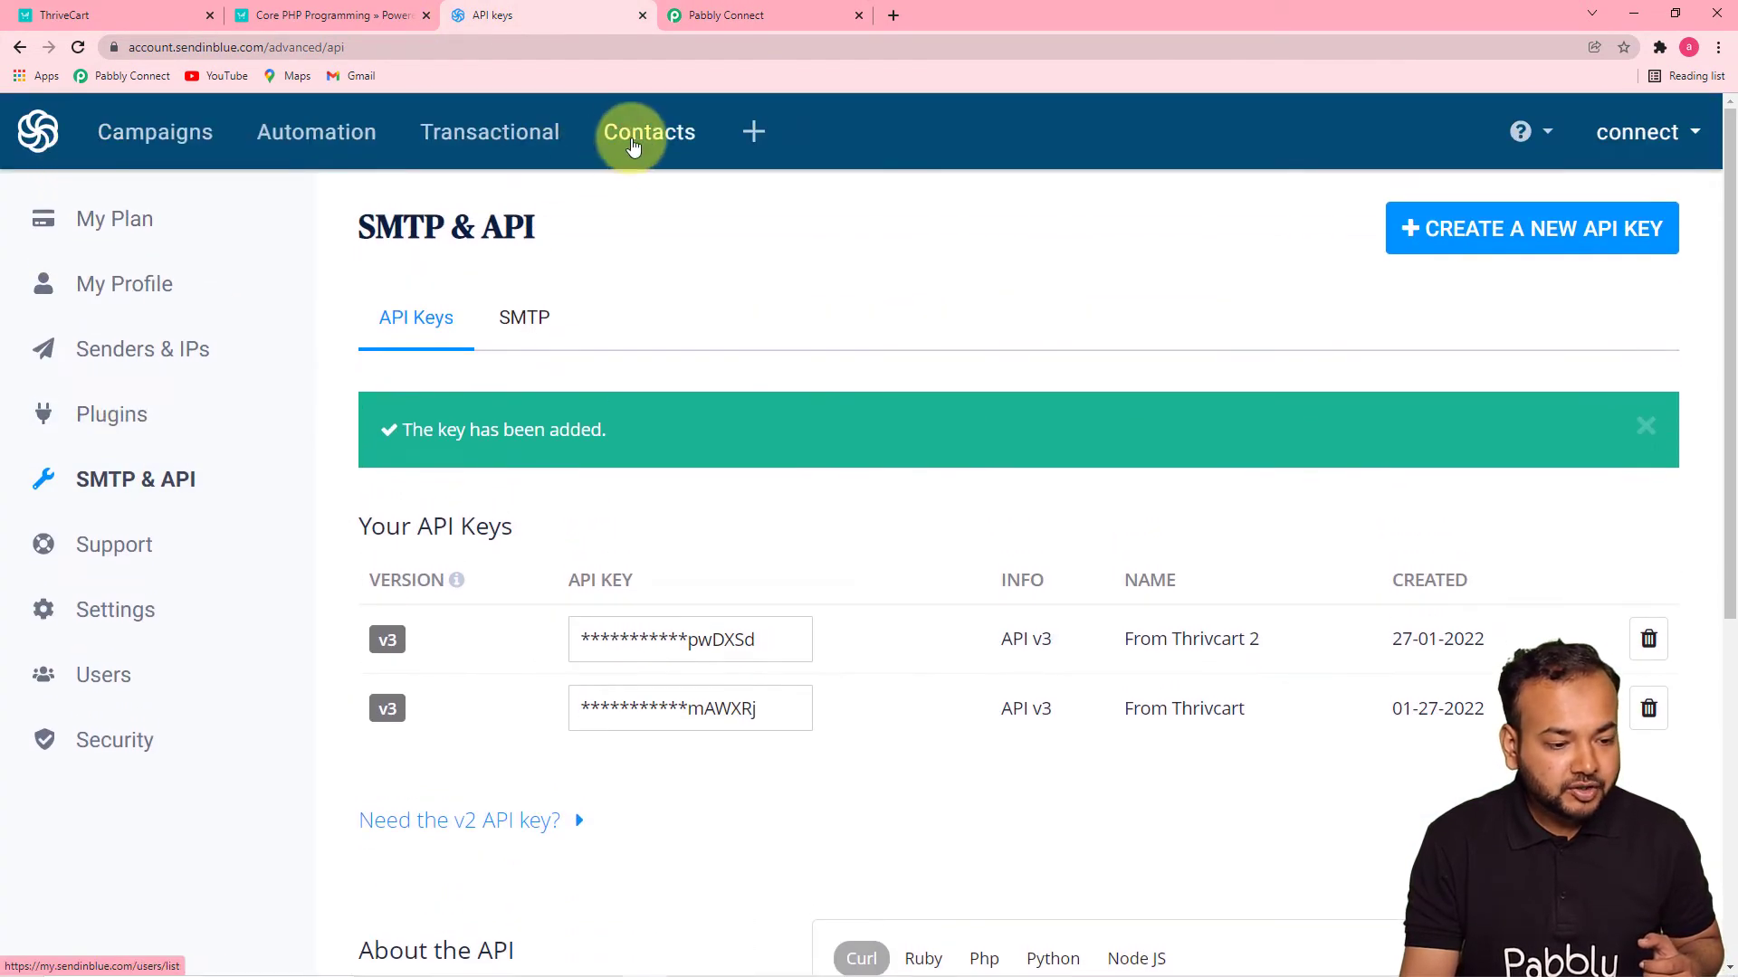
click(634, 145)
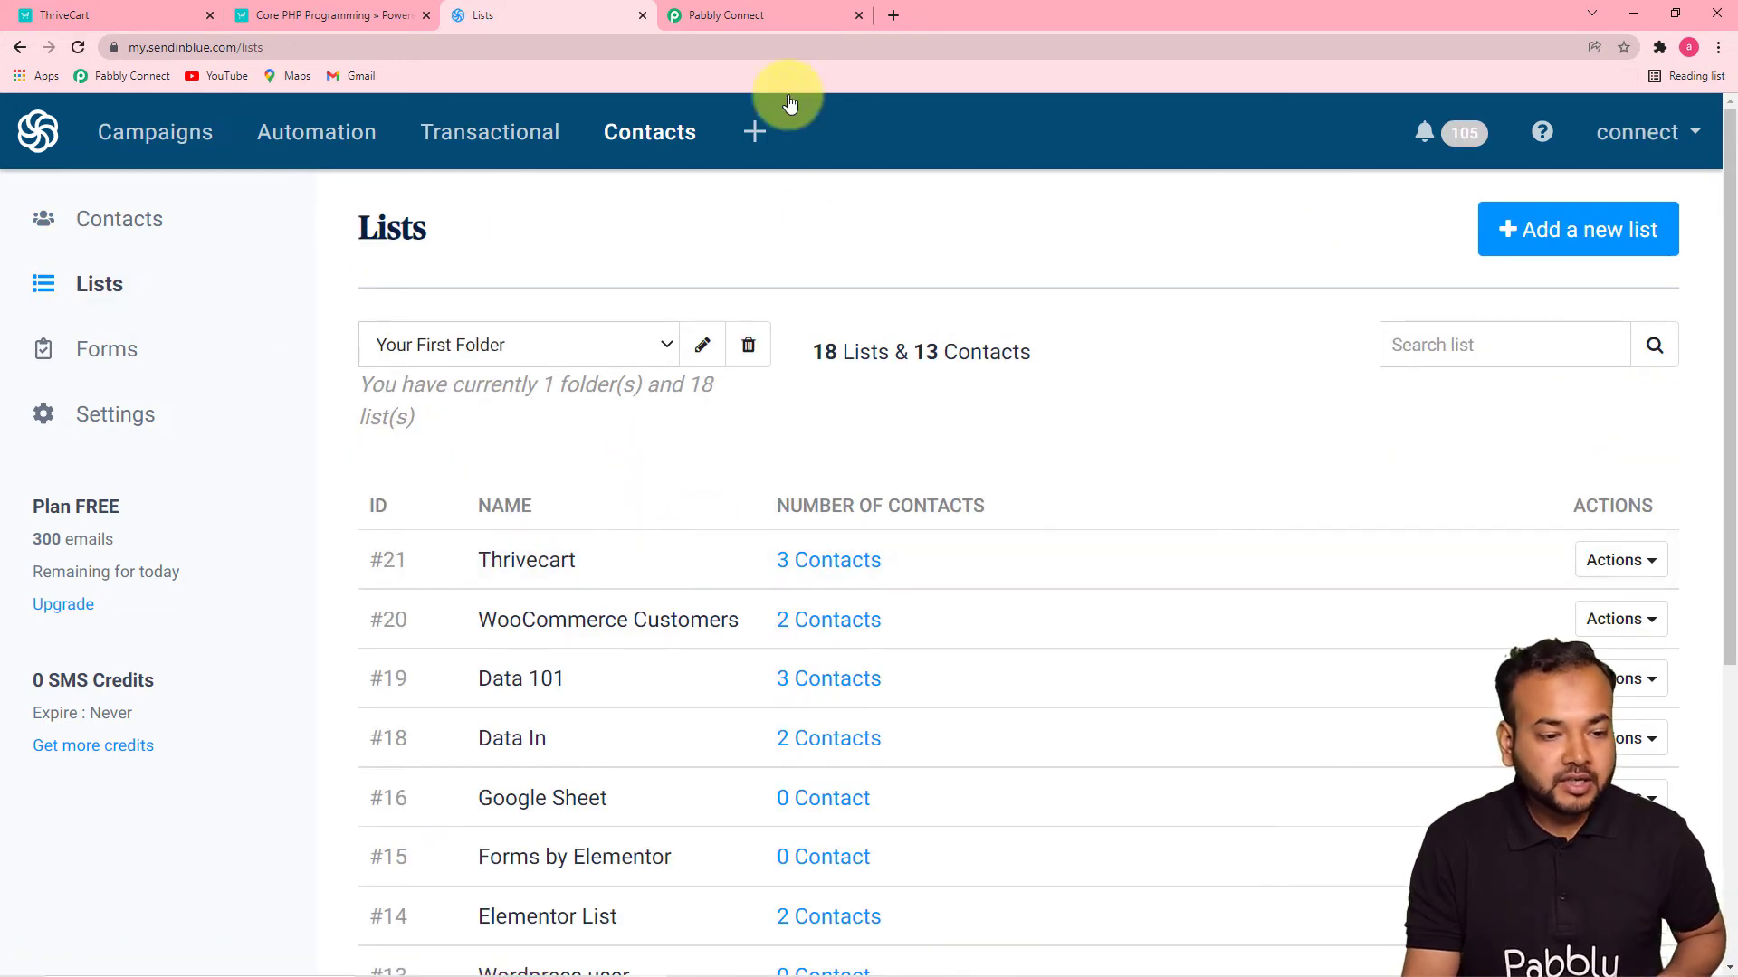
Step: Switch back to Pabbly Connect and select Thrivecart as the list ID for the new contact
click(773, 19)
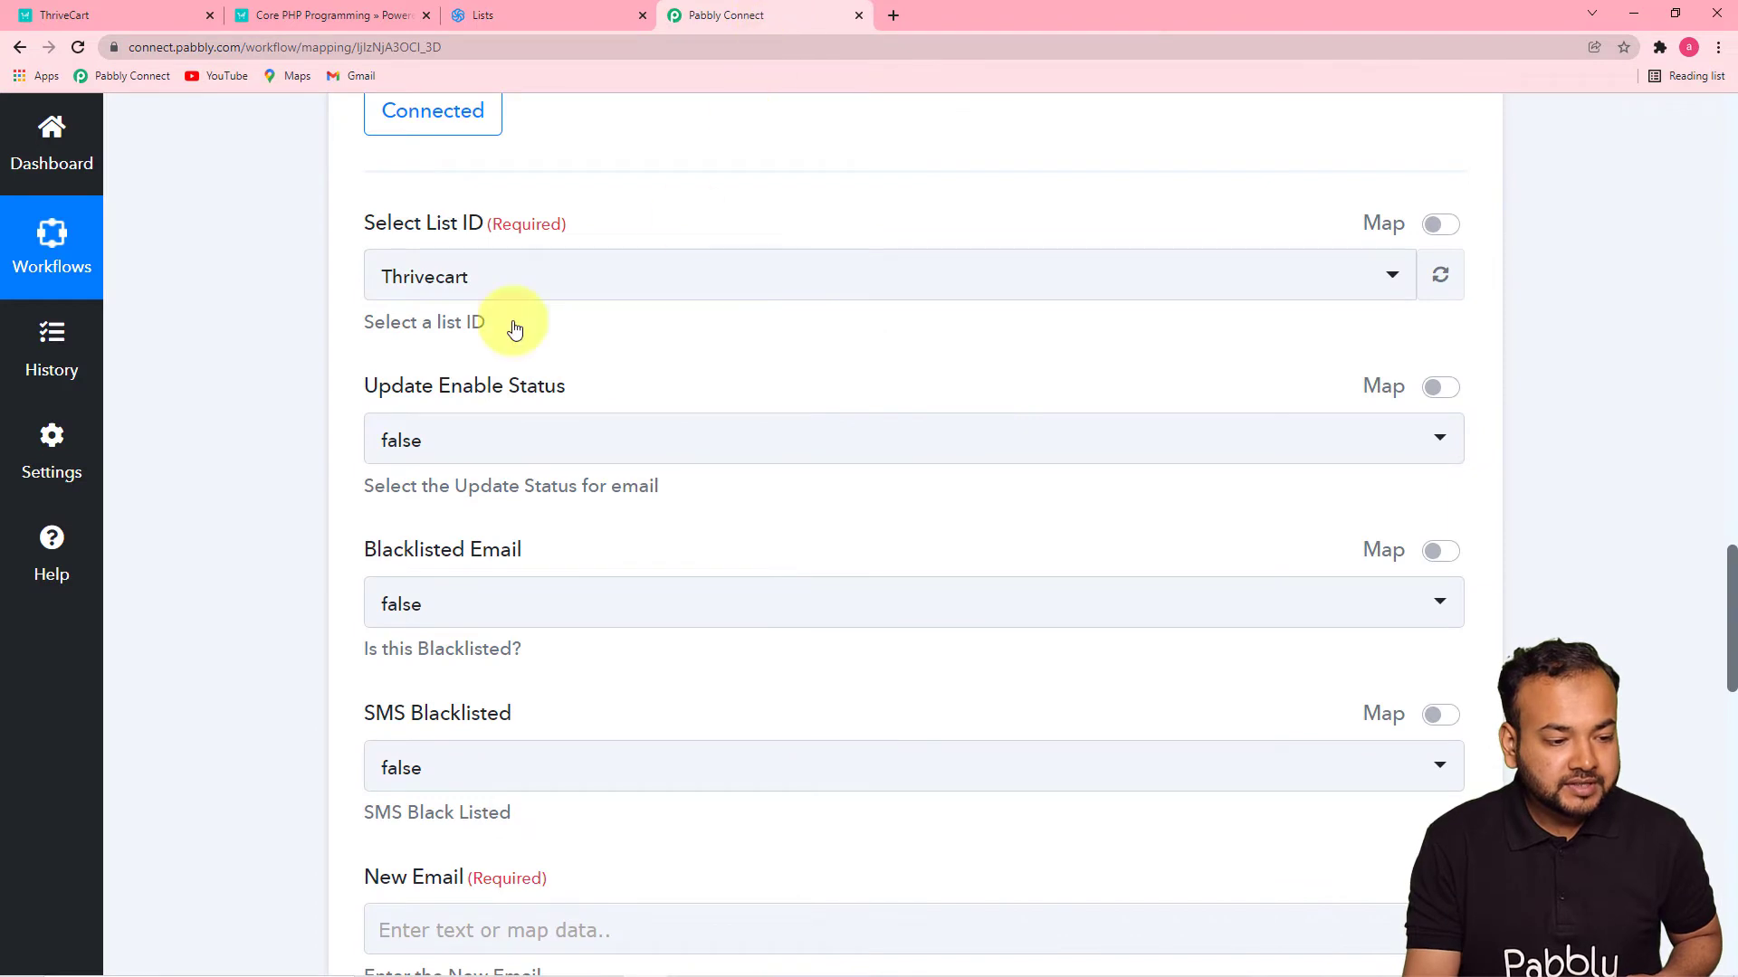
click(644, 281)
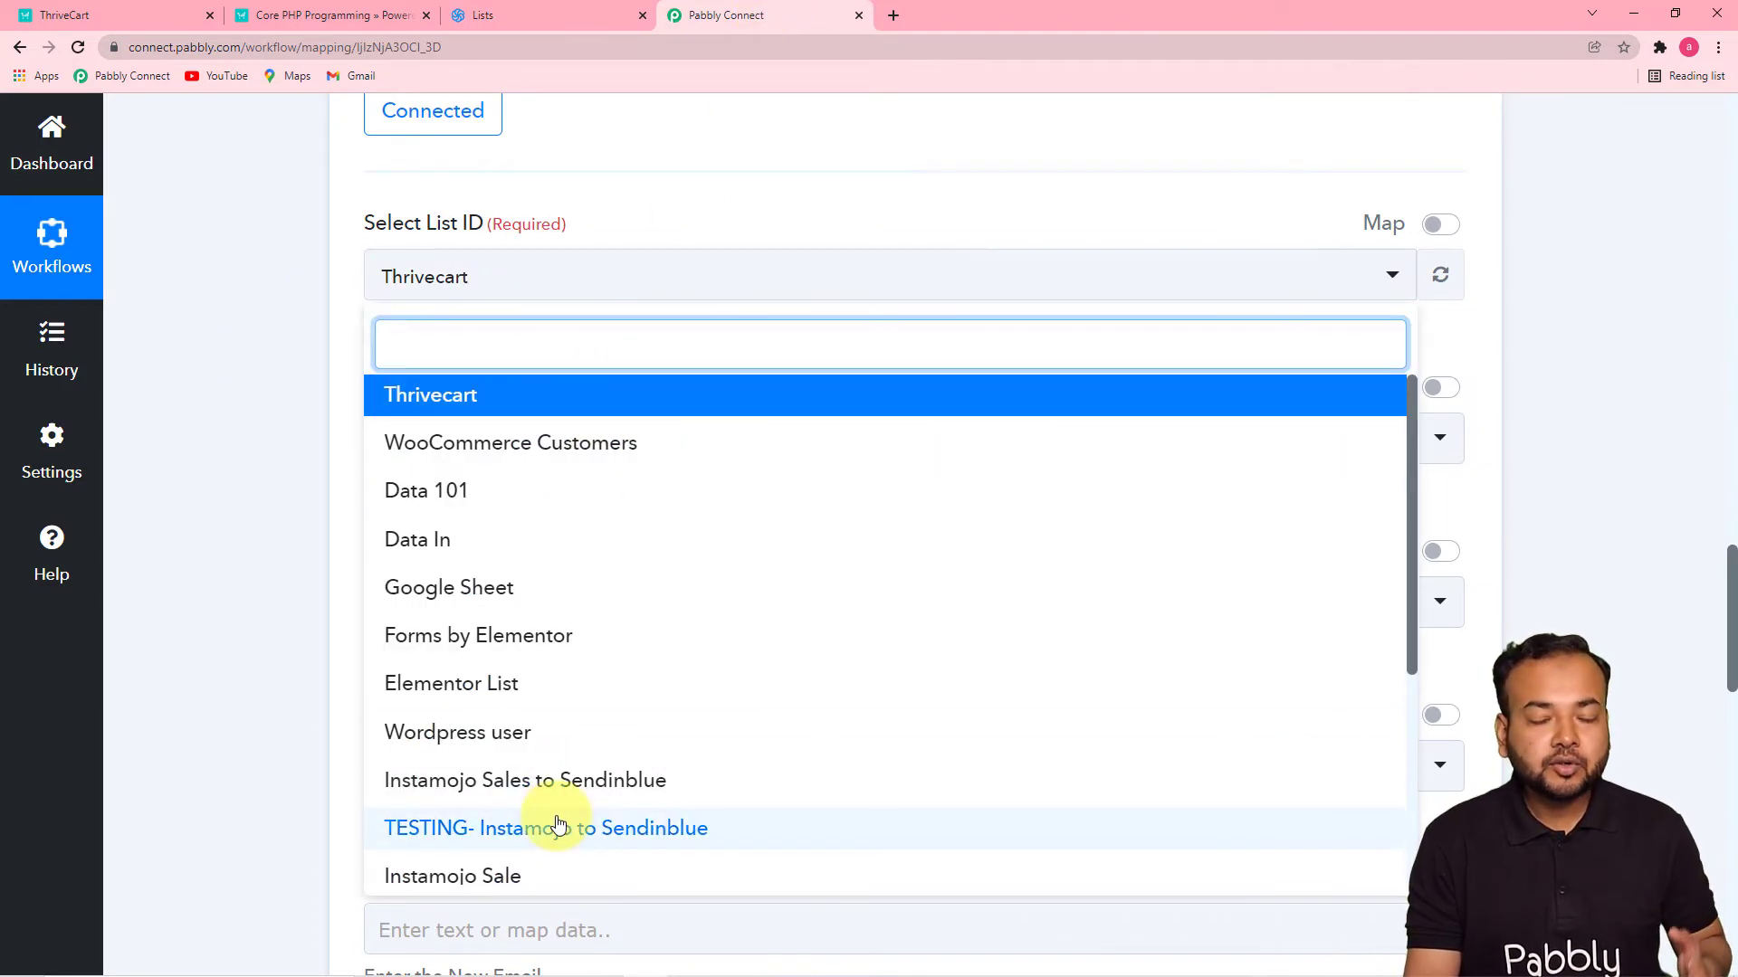
click(426, 399)
scroll(235, 348, up, 2)
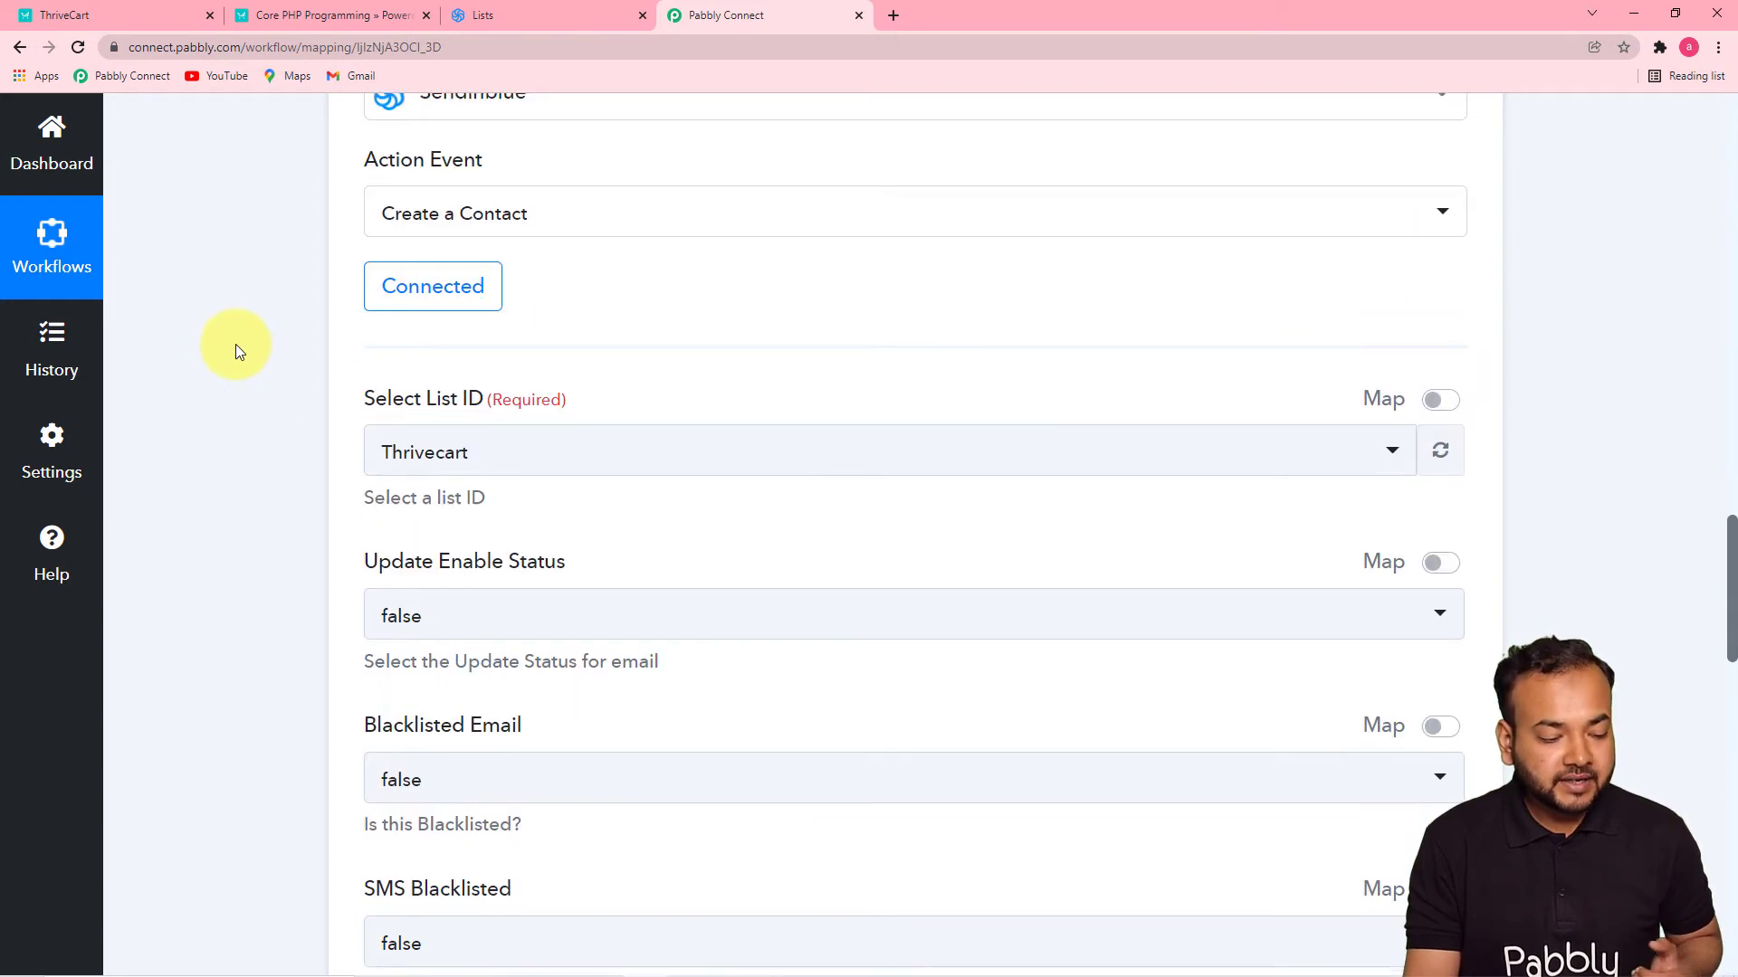
Step: Choose false for the Update Enable Status of the Sendinblue contact action
scroll(235, 349, down, 6)
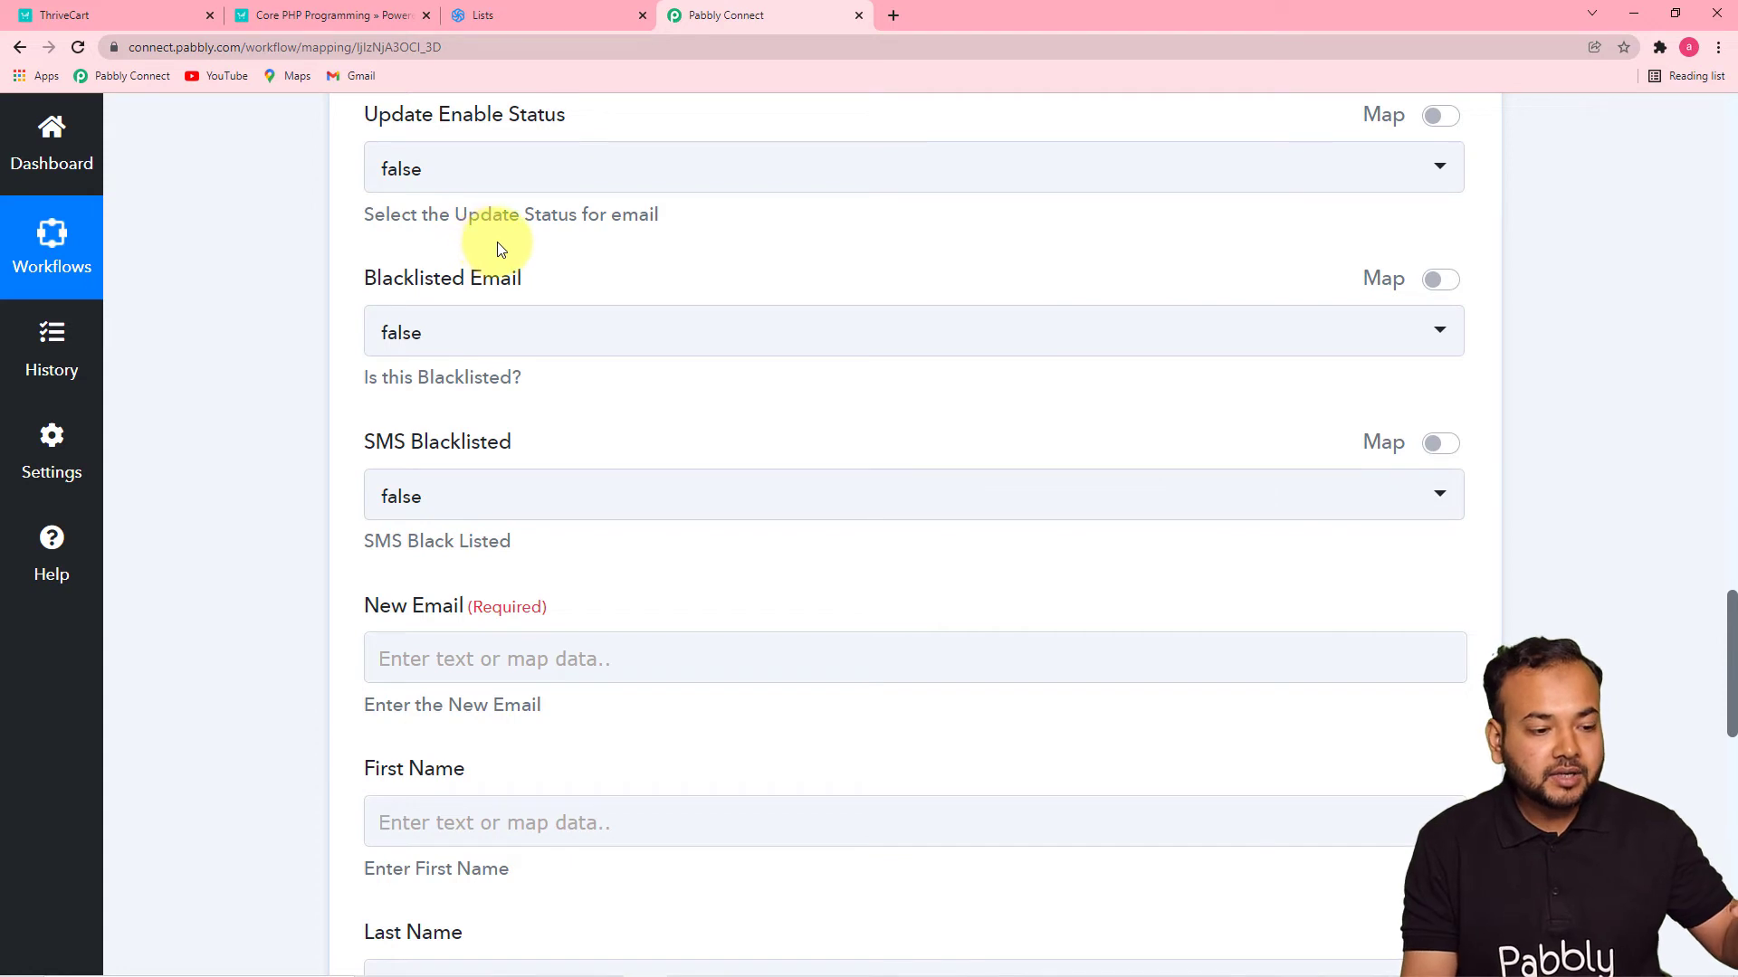
click(552, 186)
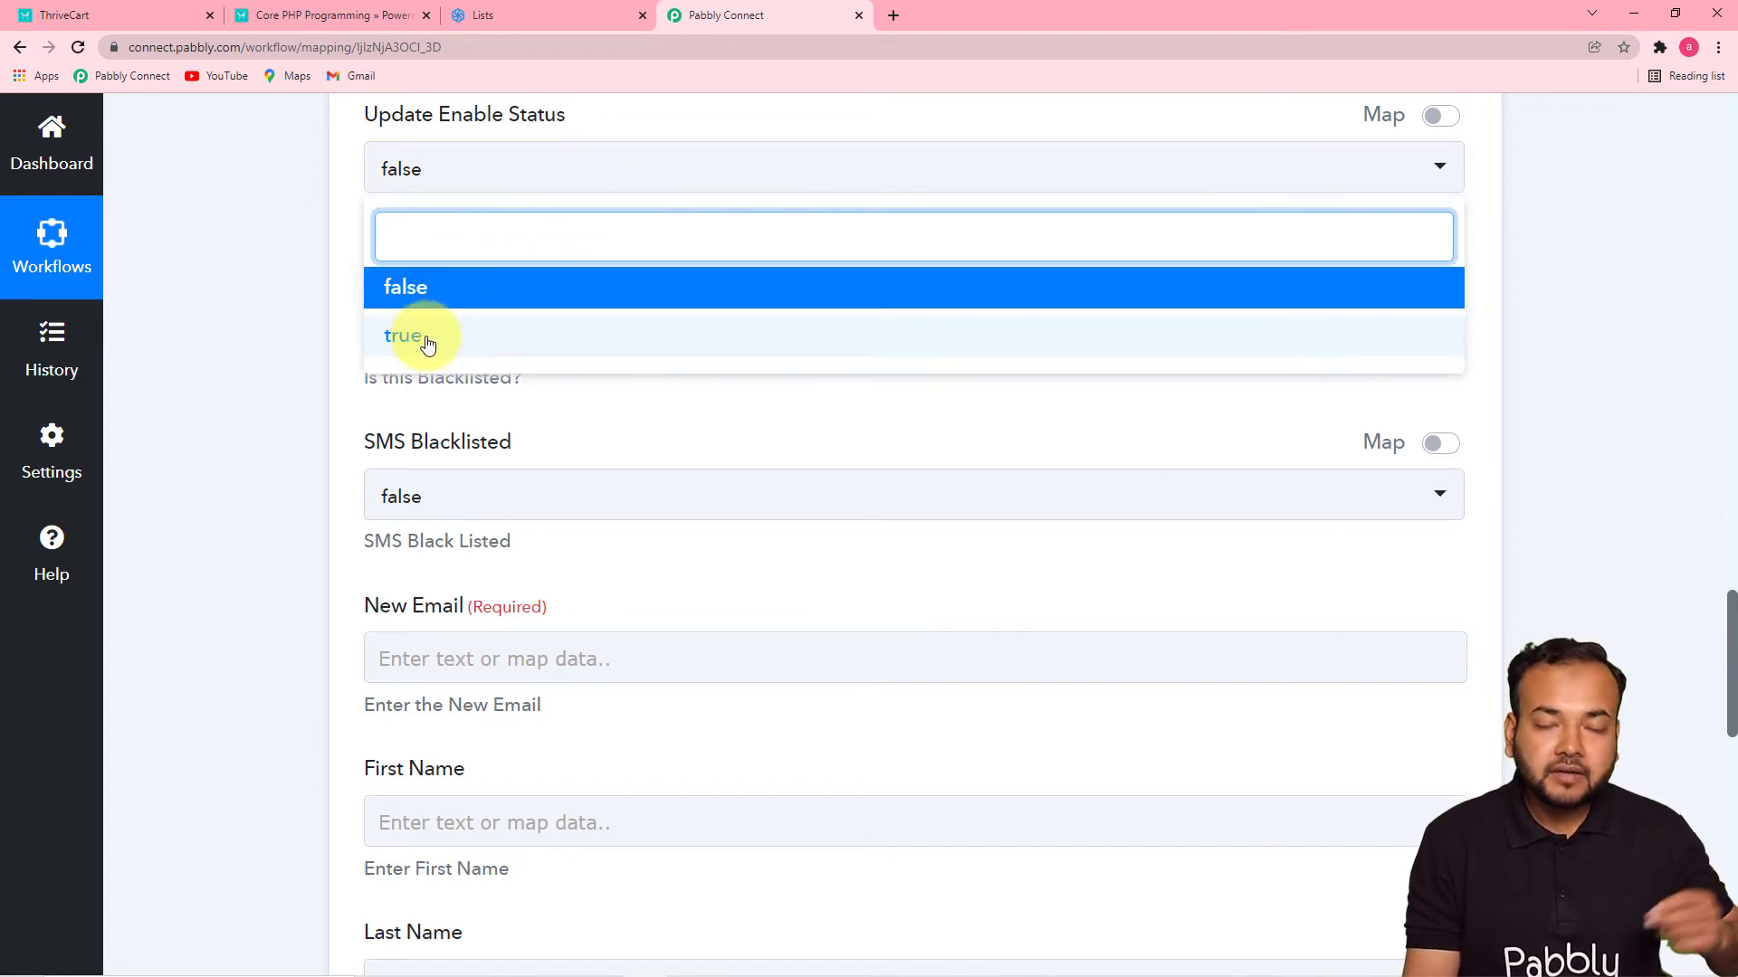
click(399, 287)
Step: Examine the blacklist and contact fields of the Sendinblue action and the customer details in the trigger response available for mapping
scroll(504, 255, down, 3)
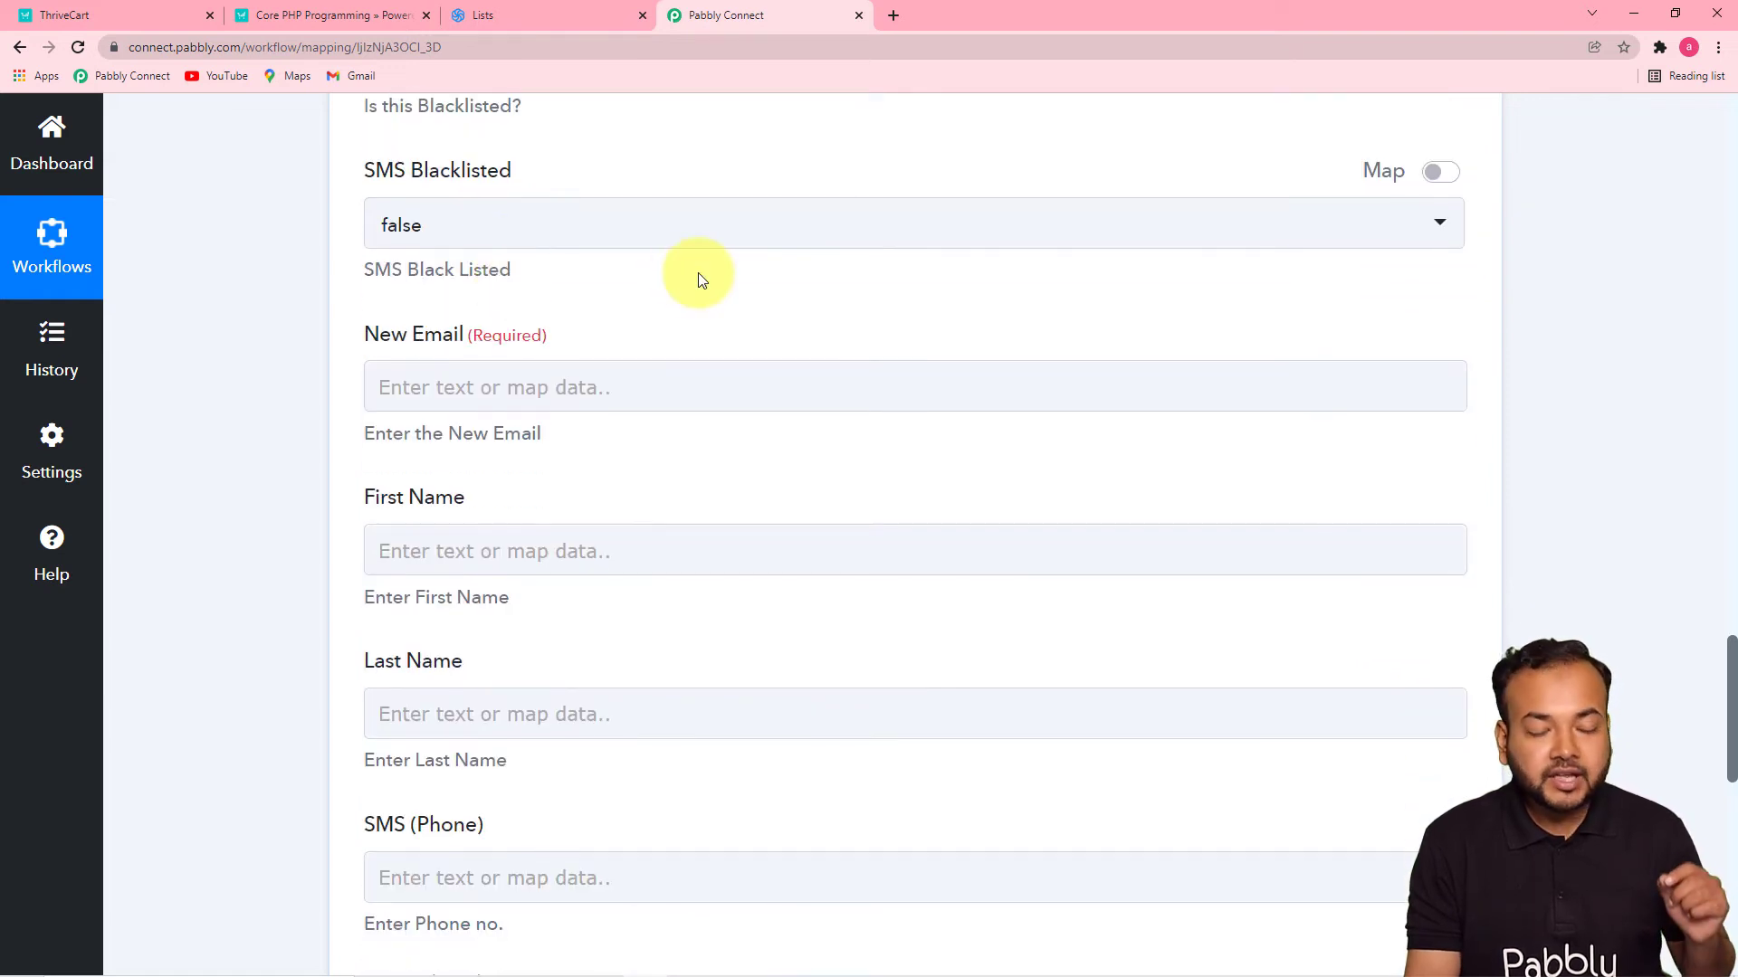
scroll(522, 261, up, 1)
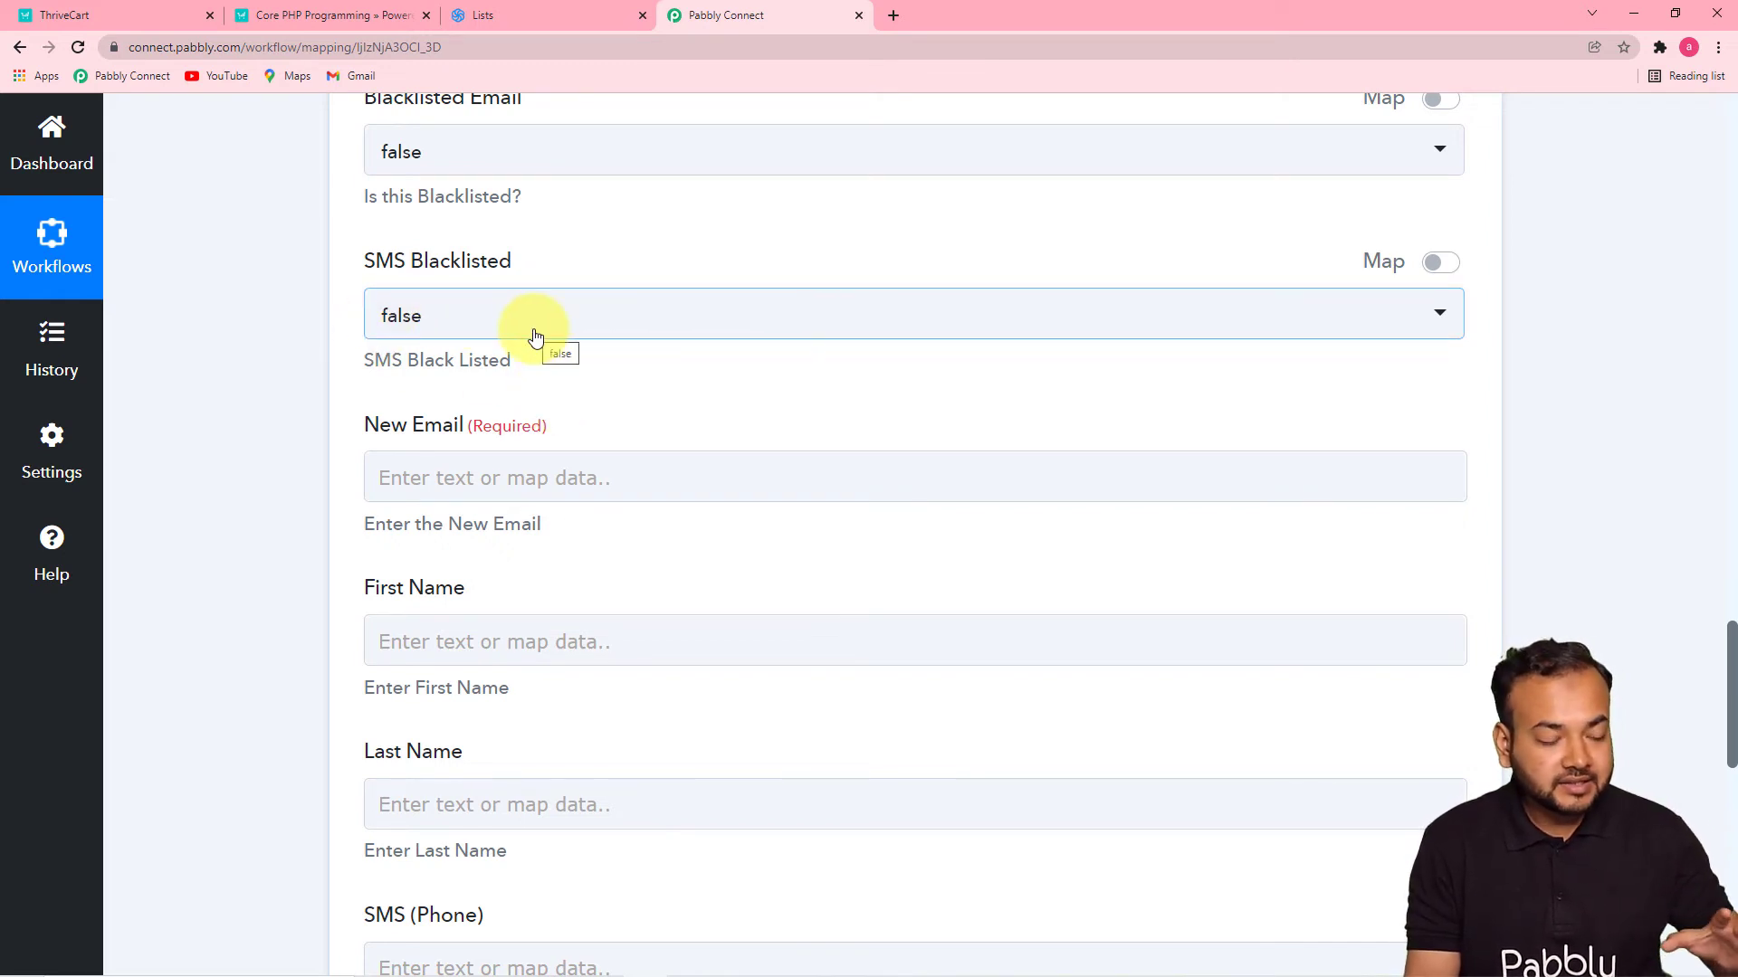
scroll(434, 504, down, 3)
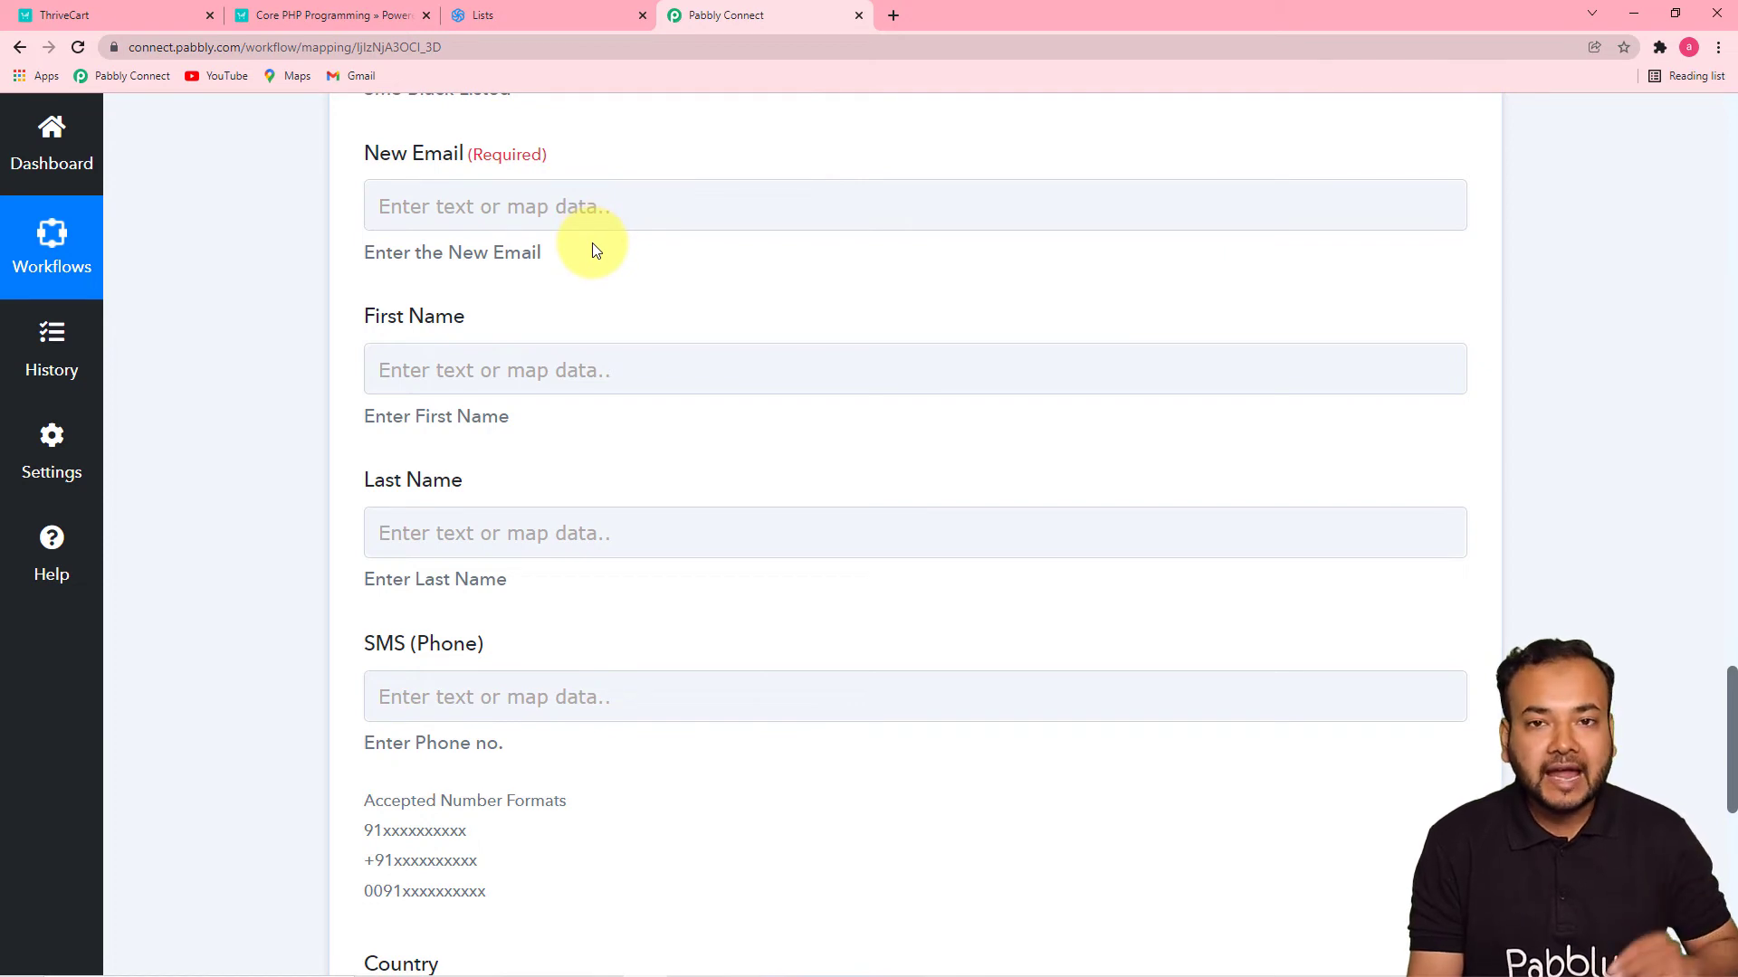
scroll(760, 415, up, 12)
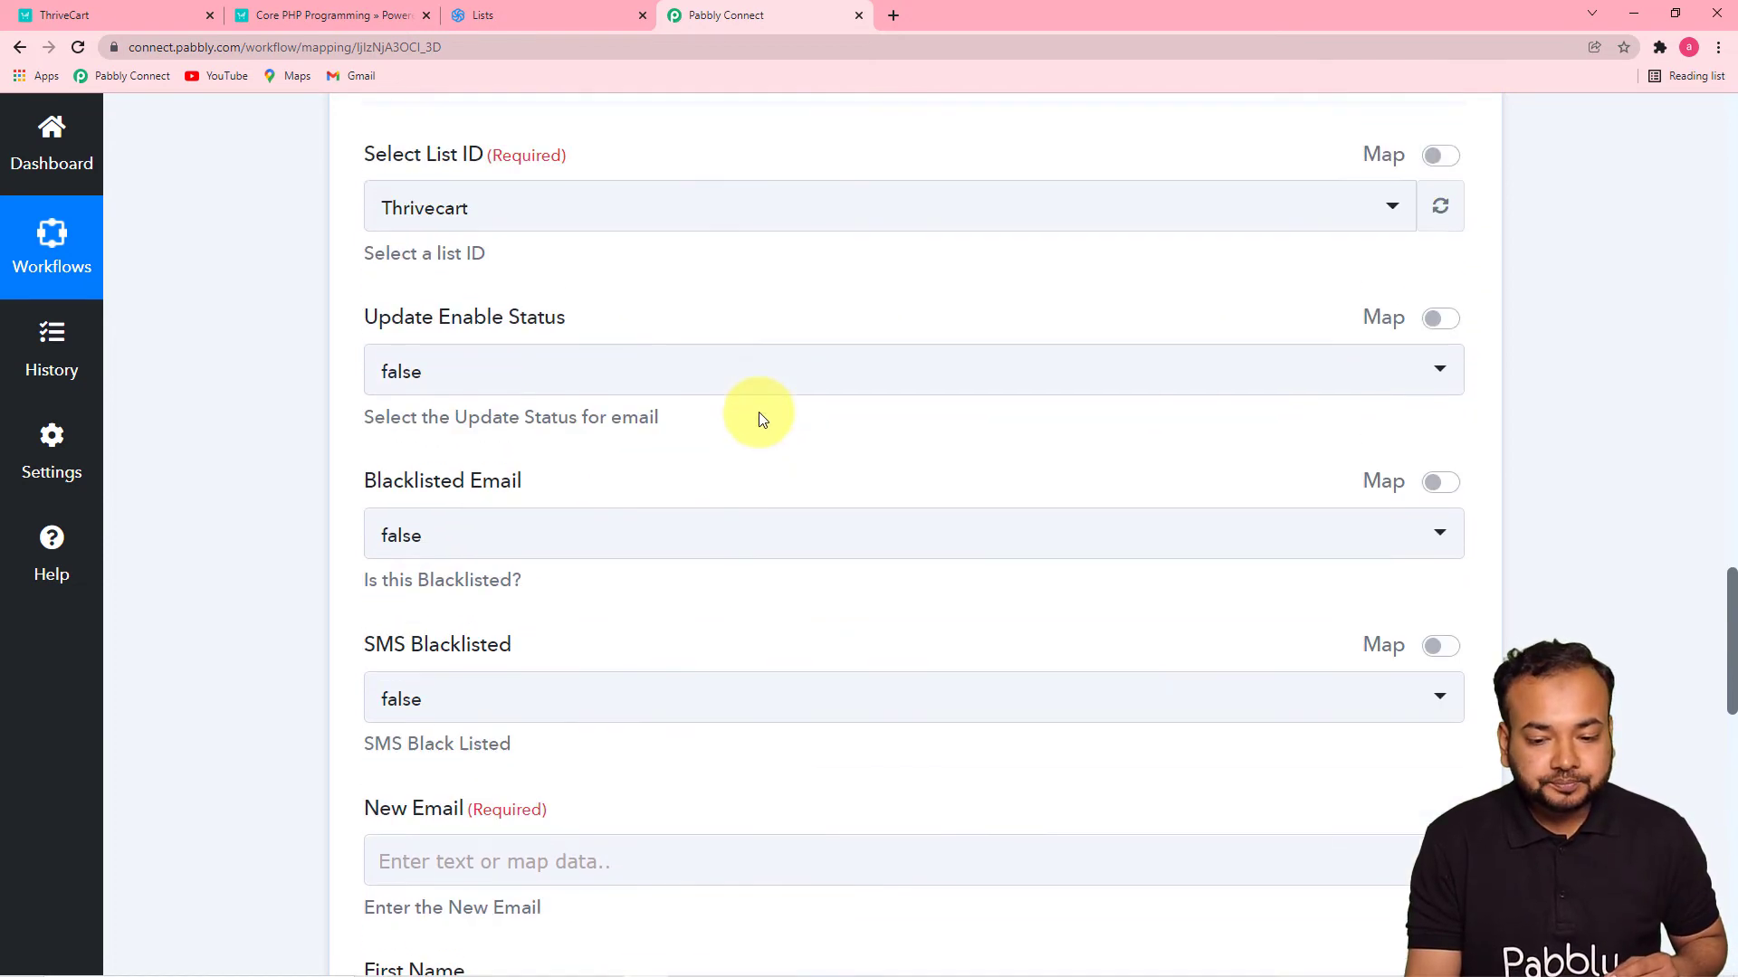
scroll(760, 419, up, 6)
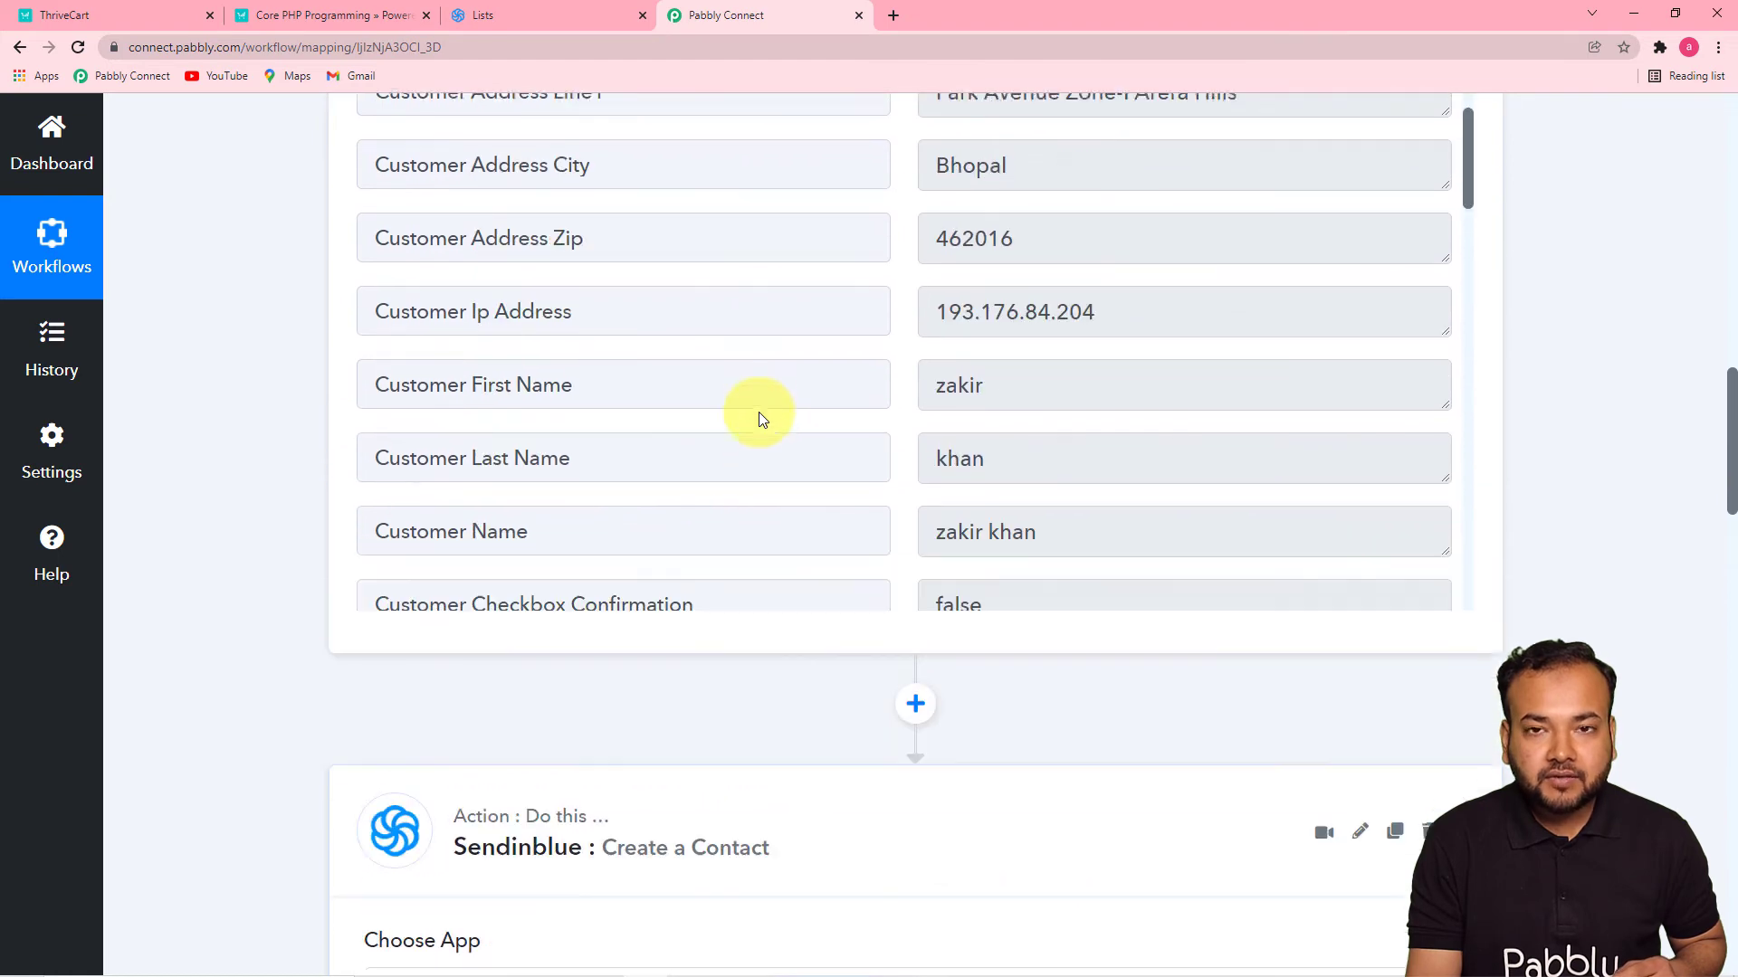
scroll(759, 411, up, 5)
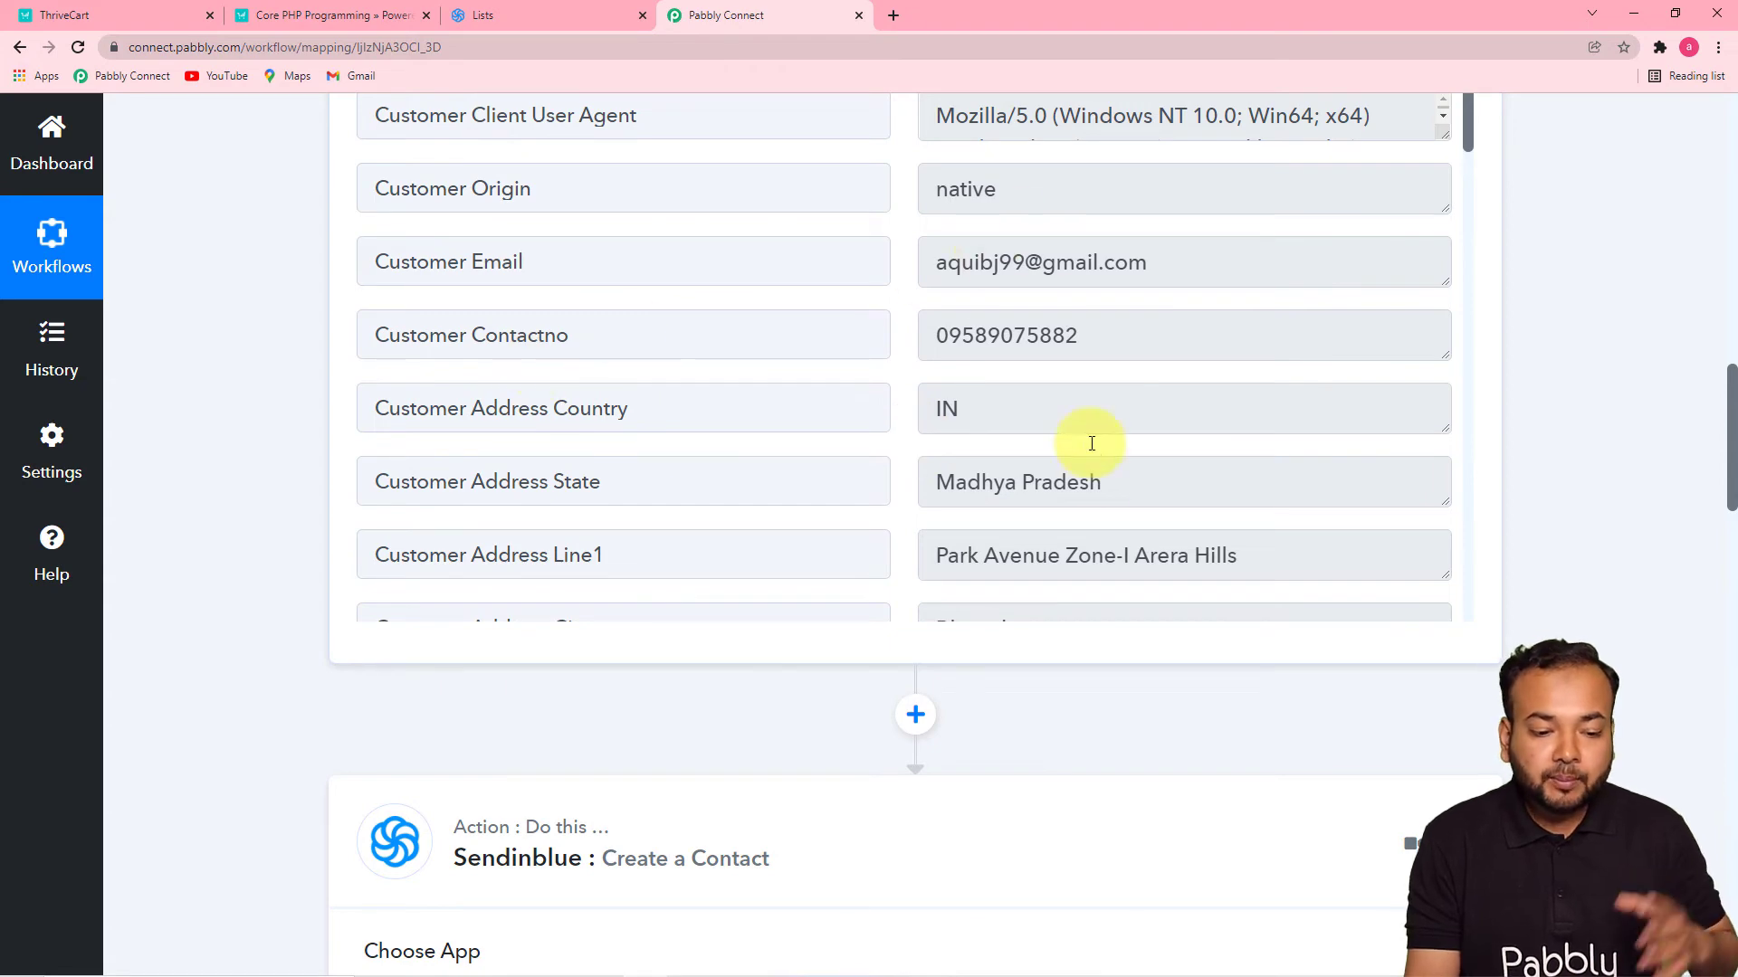
Step: Map the New Email field of the Sendinblue action to Customer Email from the ThriveCart Product Purchase data
scroll(834, 477, down, 7)
scroll(246, 518, down, 1)
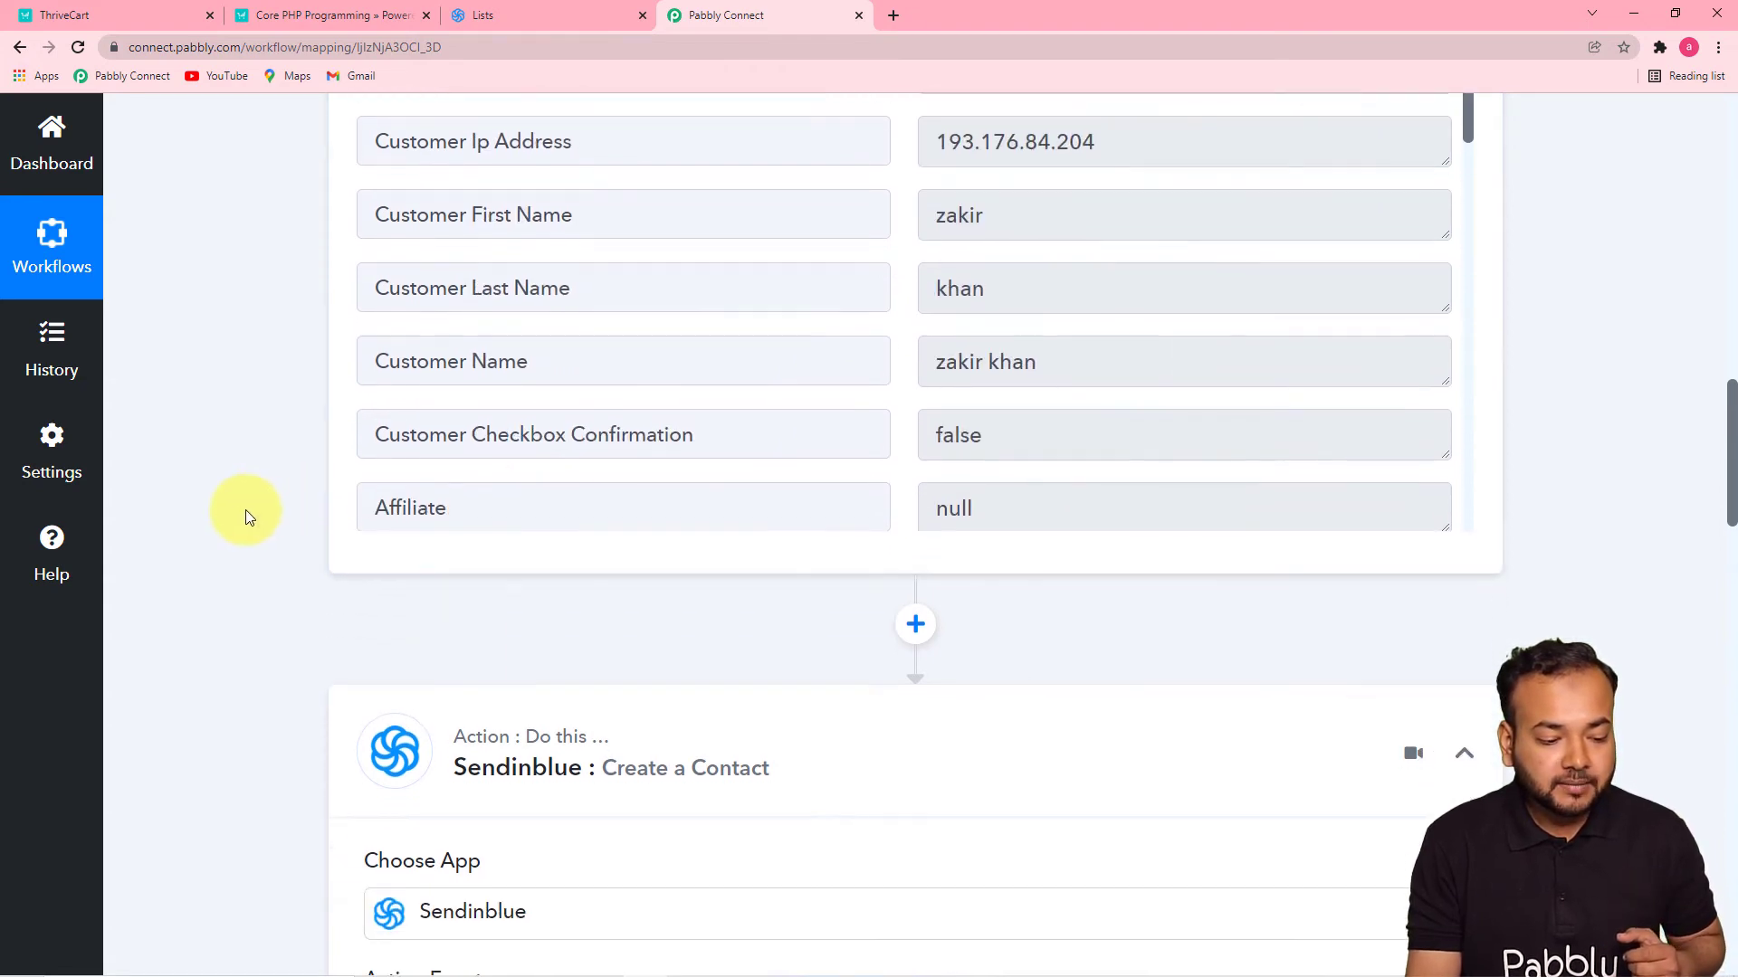
scroll(263, 503, down, 9)
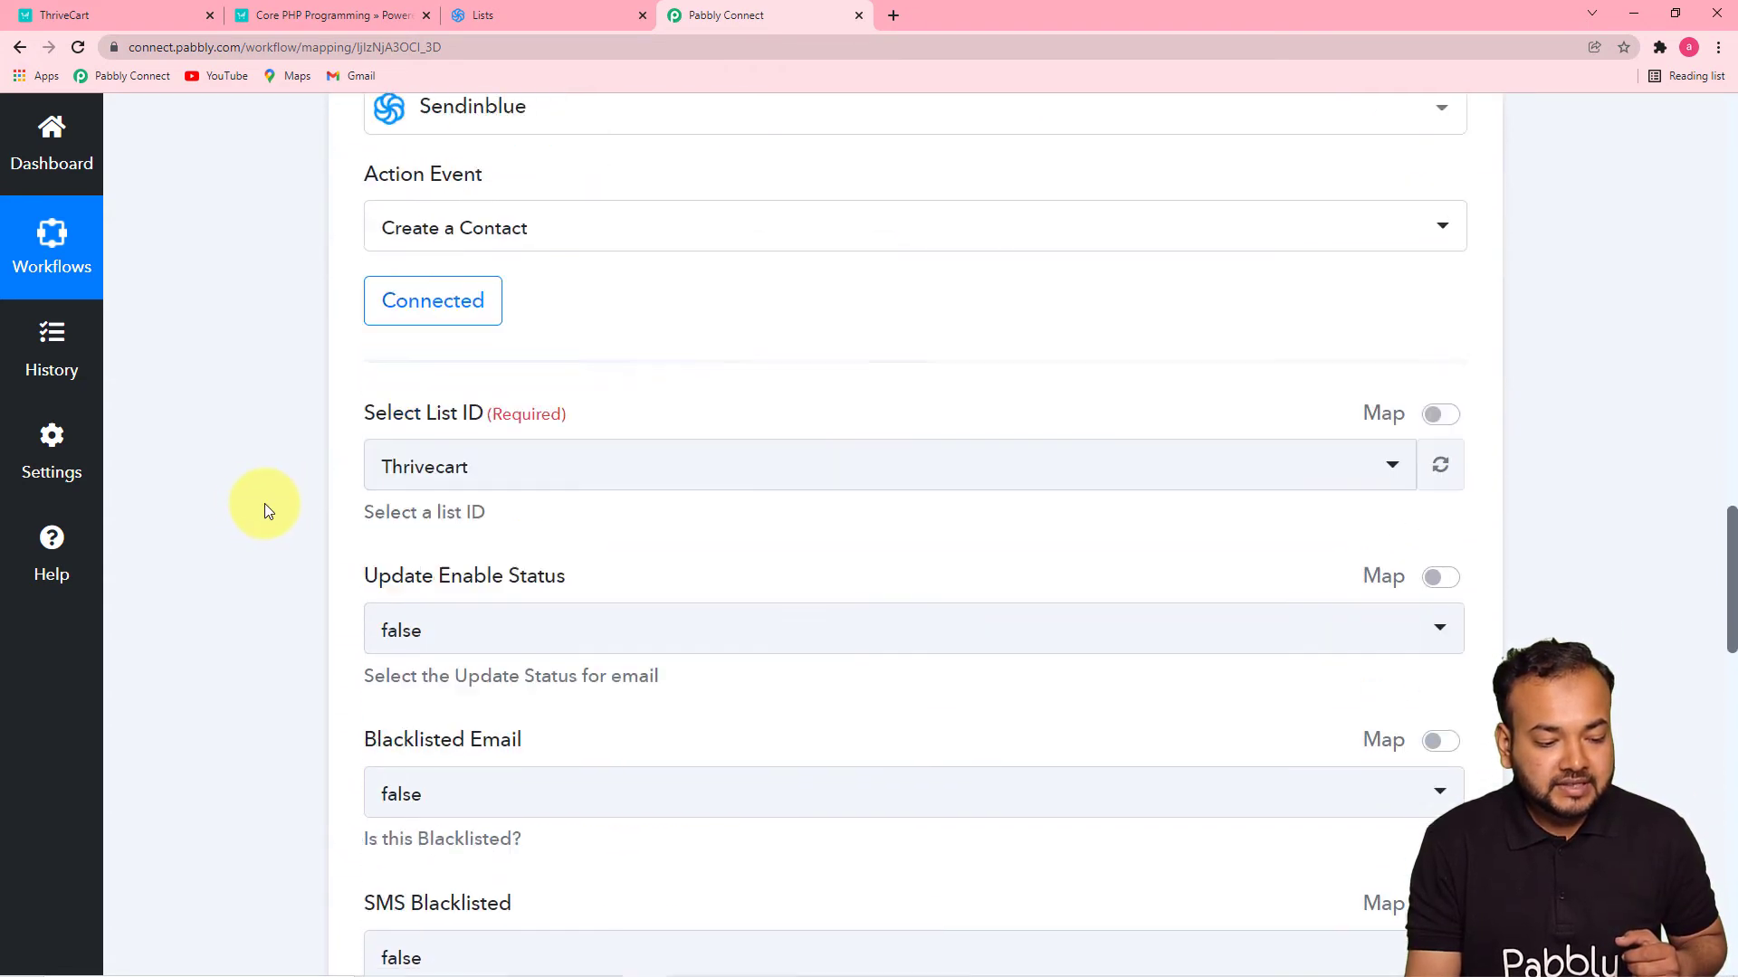
scroll(265, 503, down, 8)
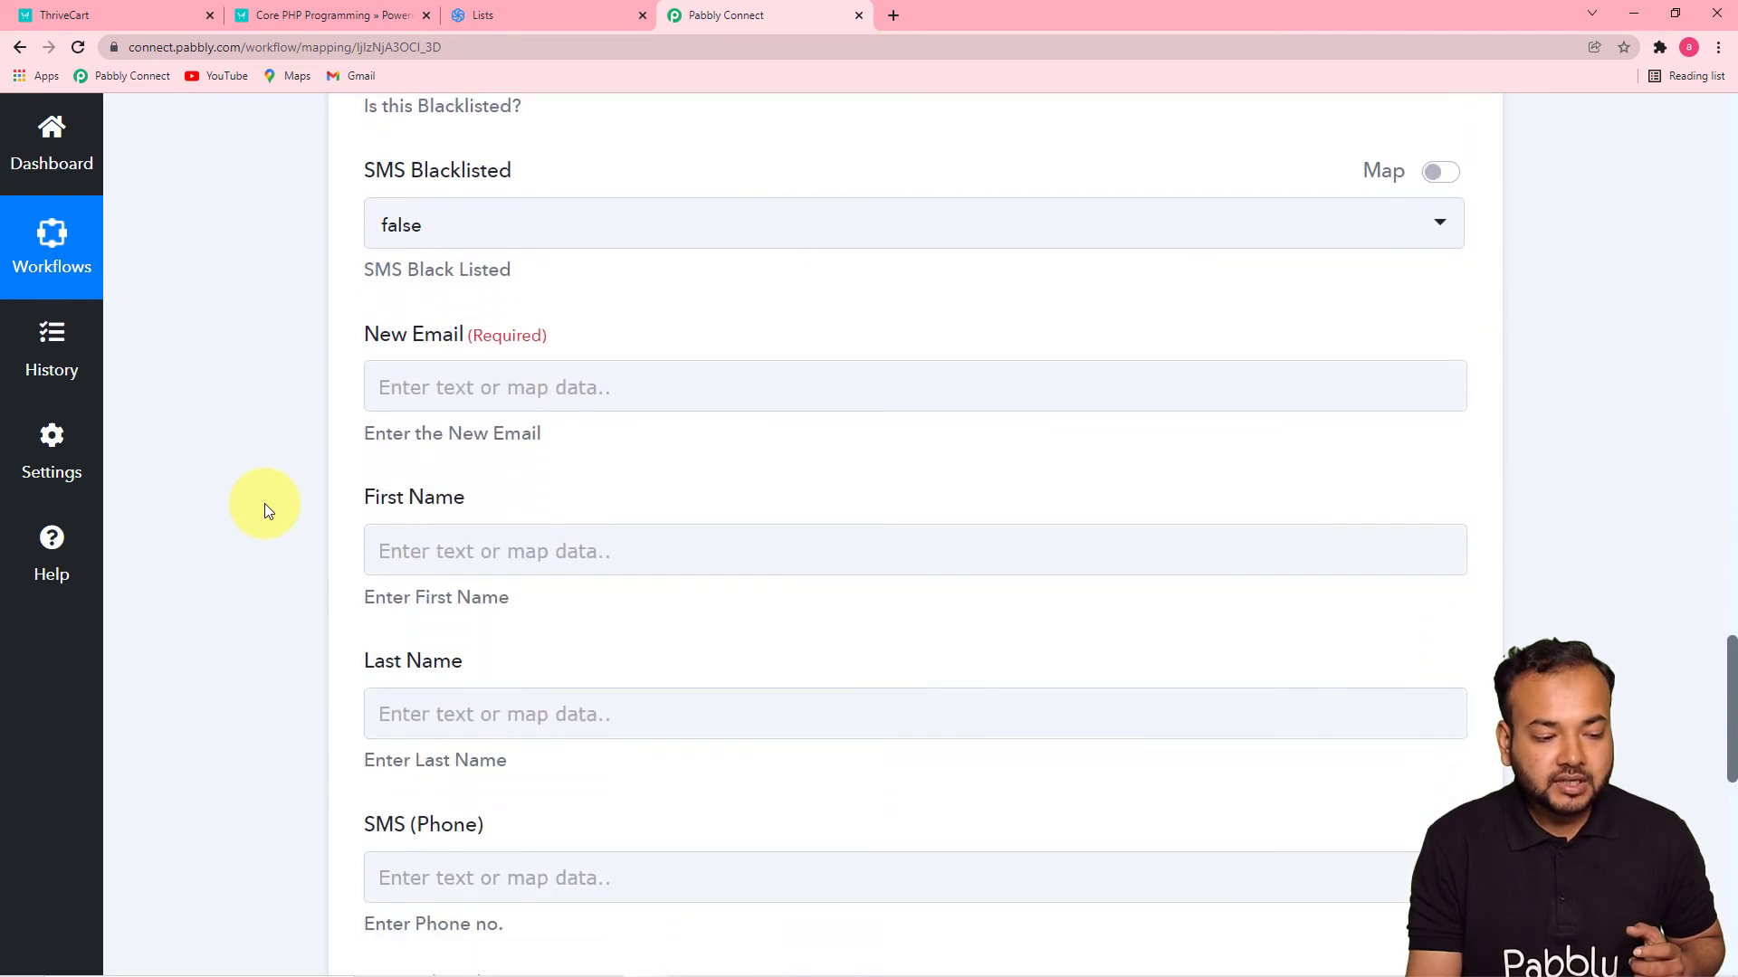
scroll(264, 503, down, 1)
click(524, 291)
scroll(543, 289, down, 2)
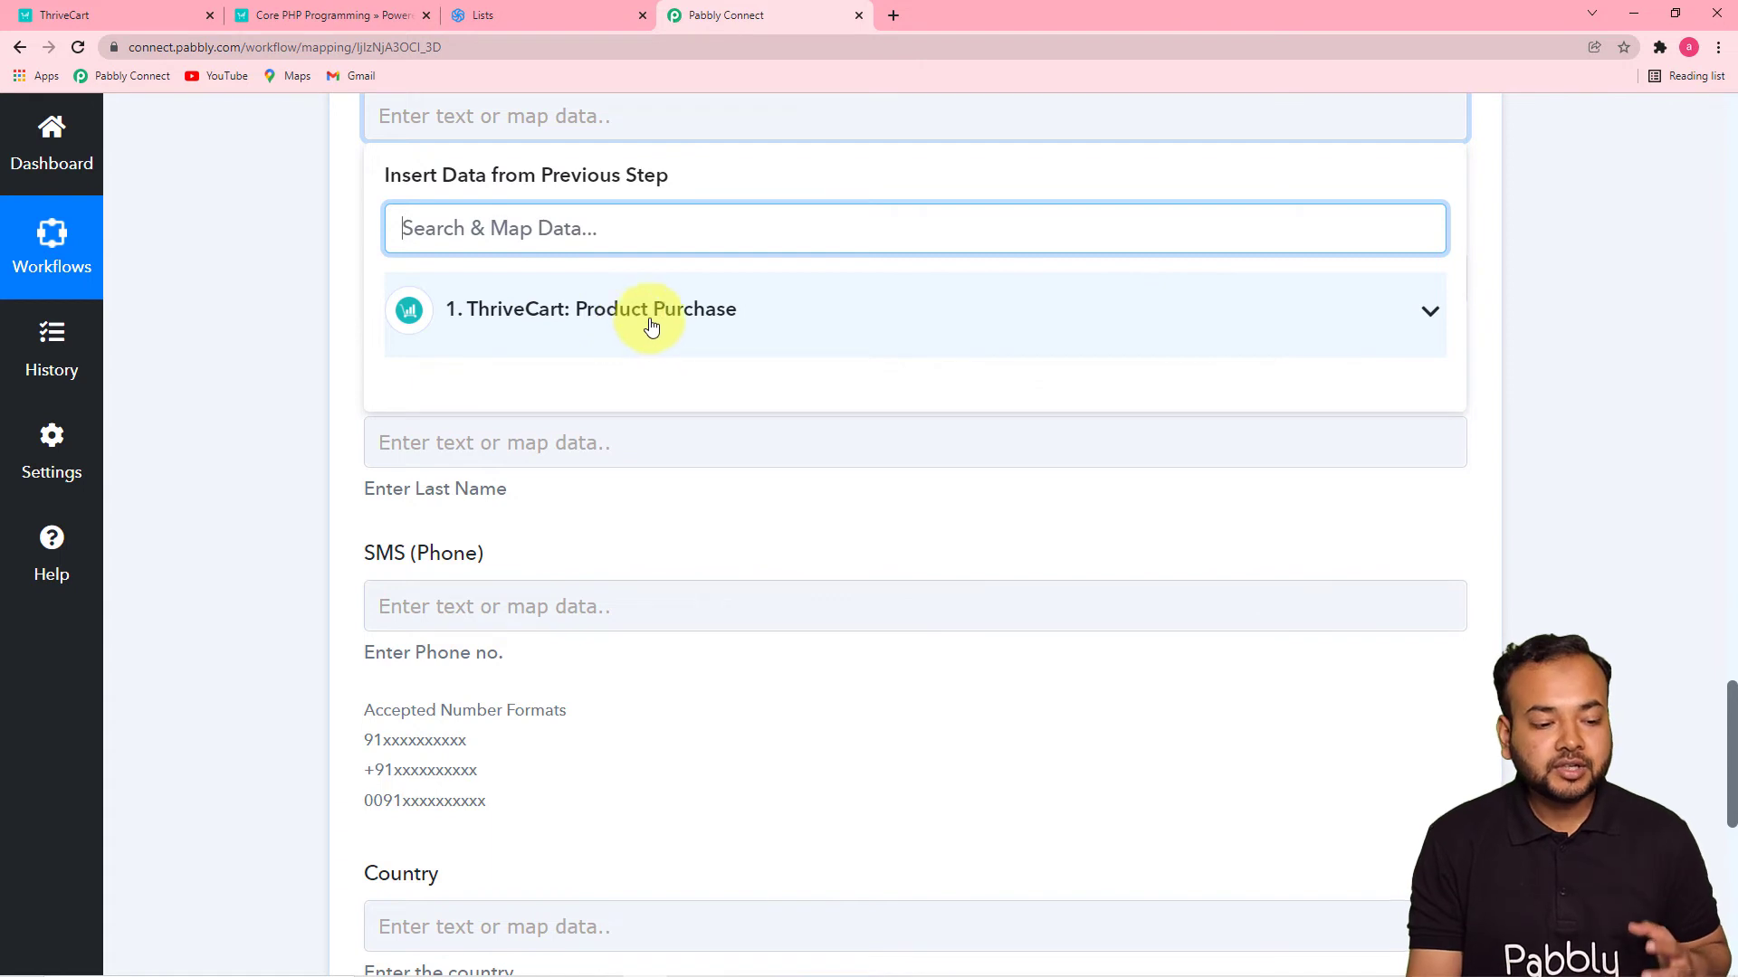
click(696, 319)
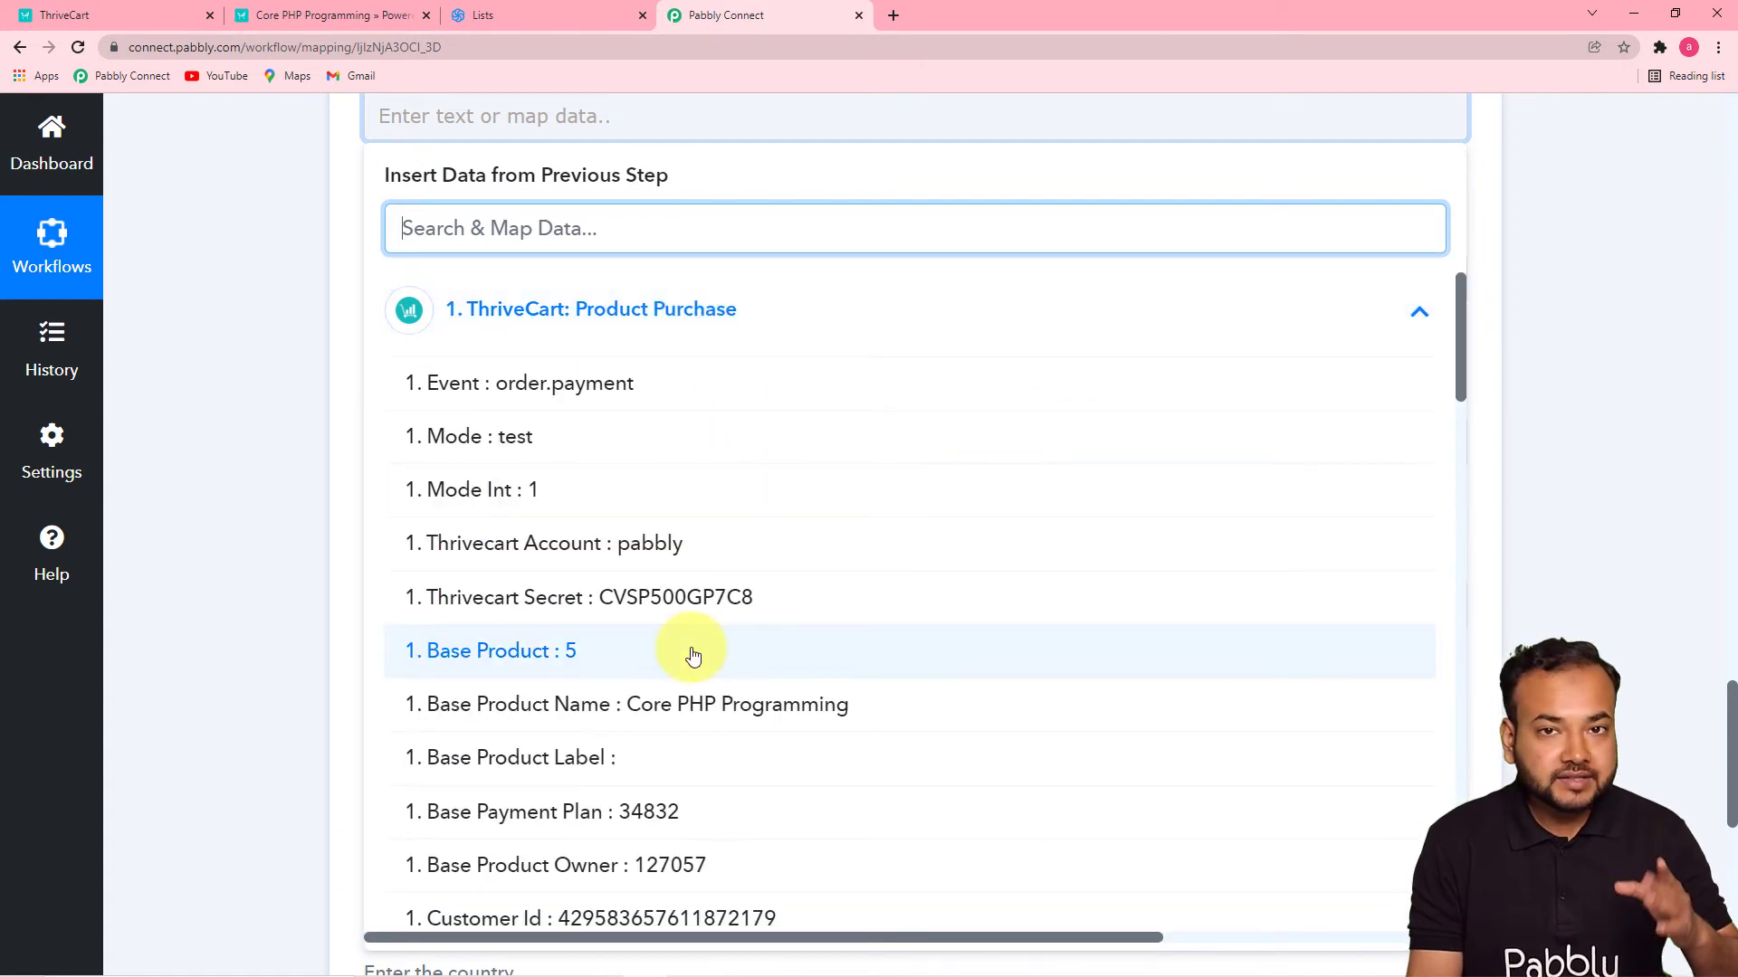
scroll(693, 655, down, 5)
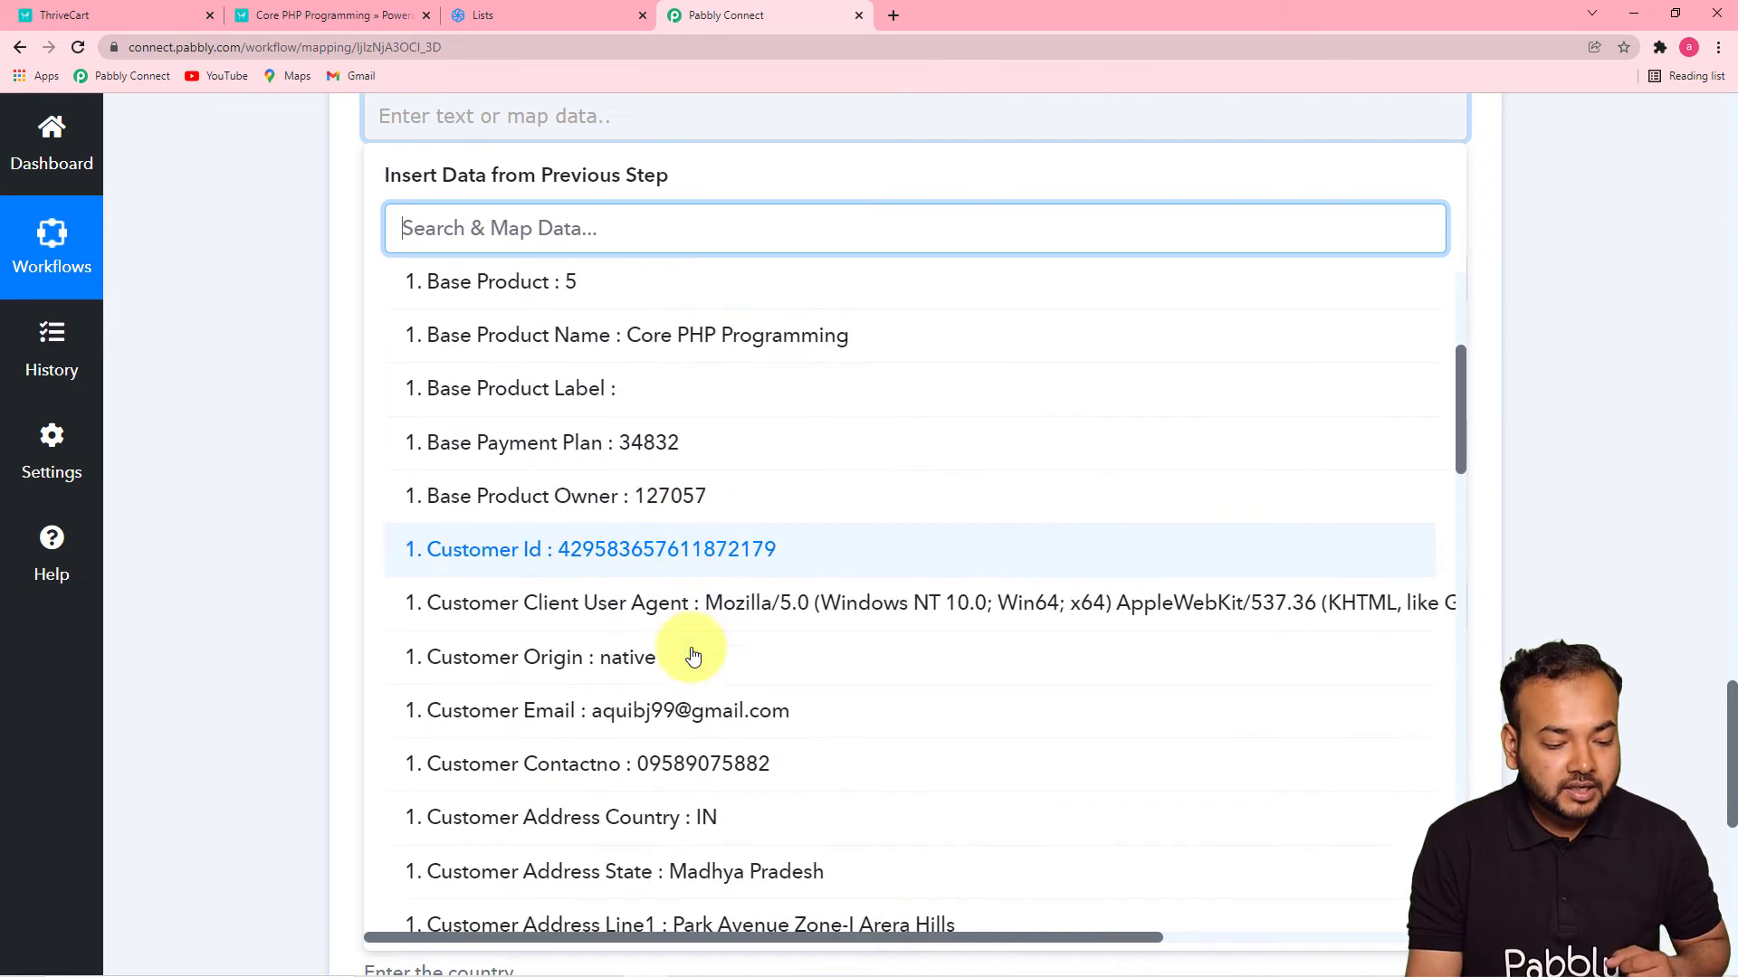
click(659, 651)
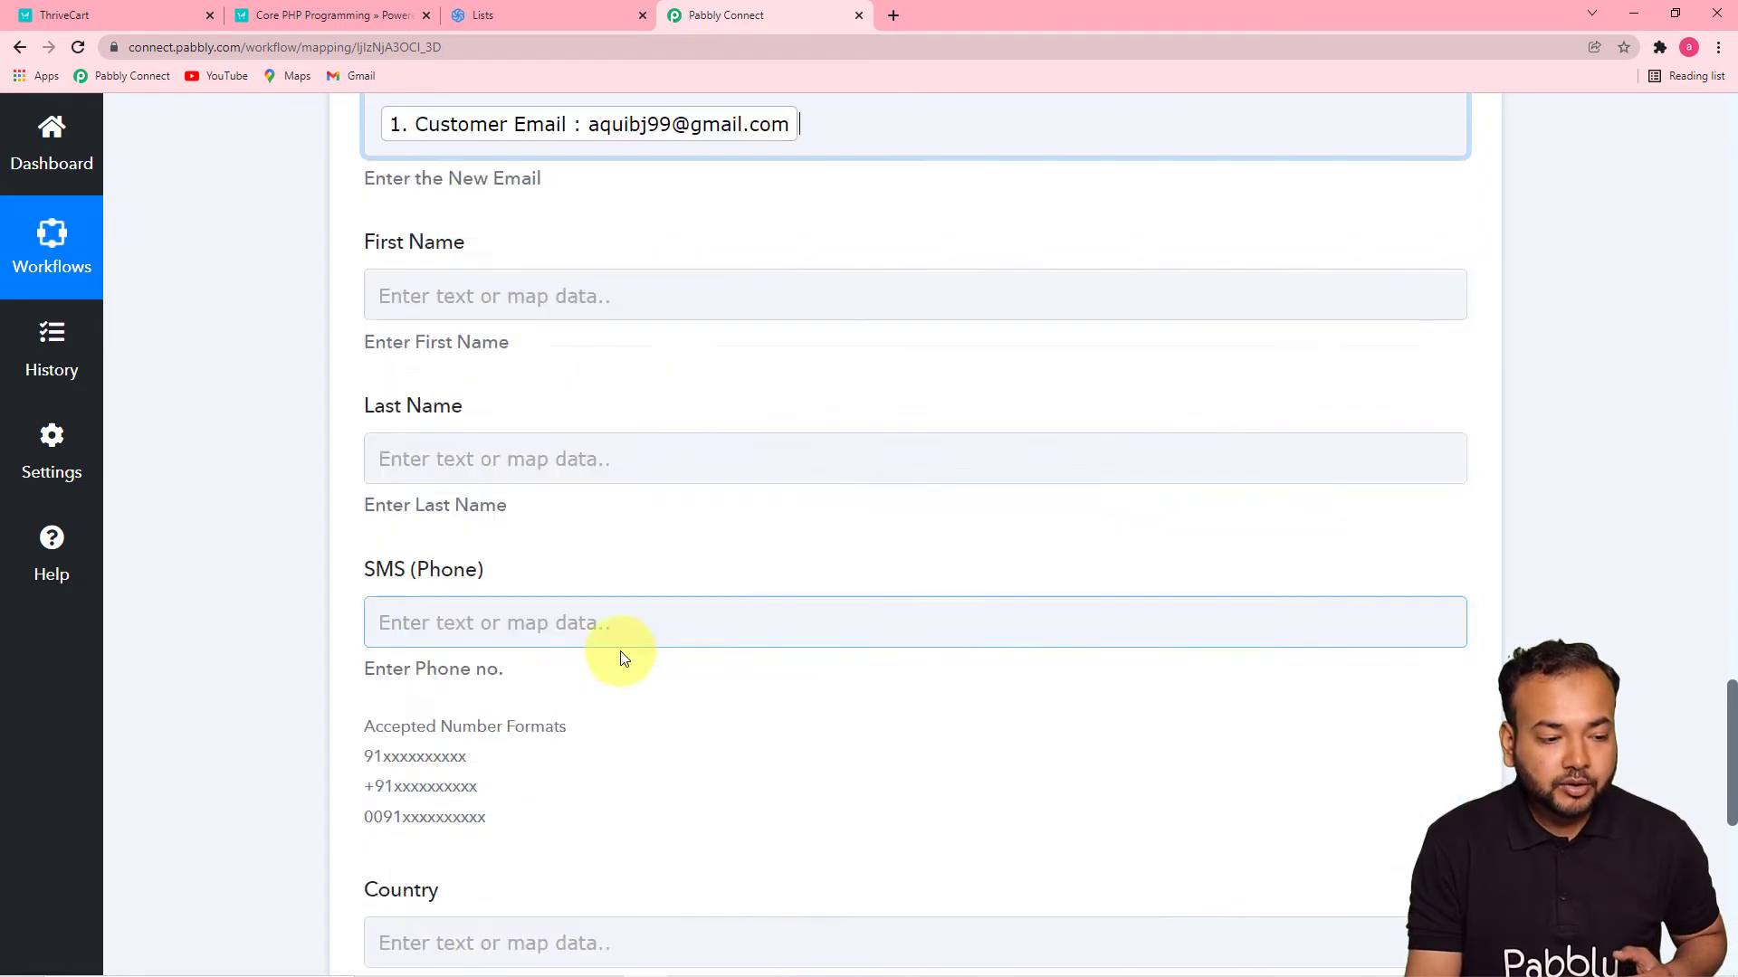
click(280, 429)
Step: Map the First Name field to Customer First Name from the ThriveCart Product Purchase data
click(539, 287)
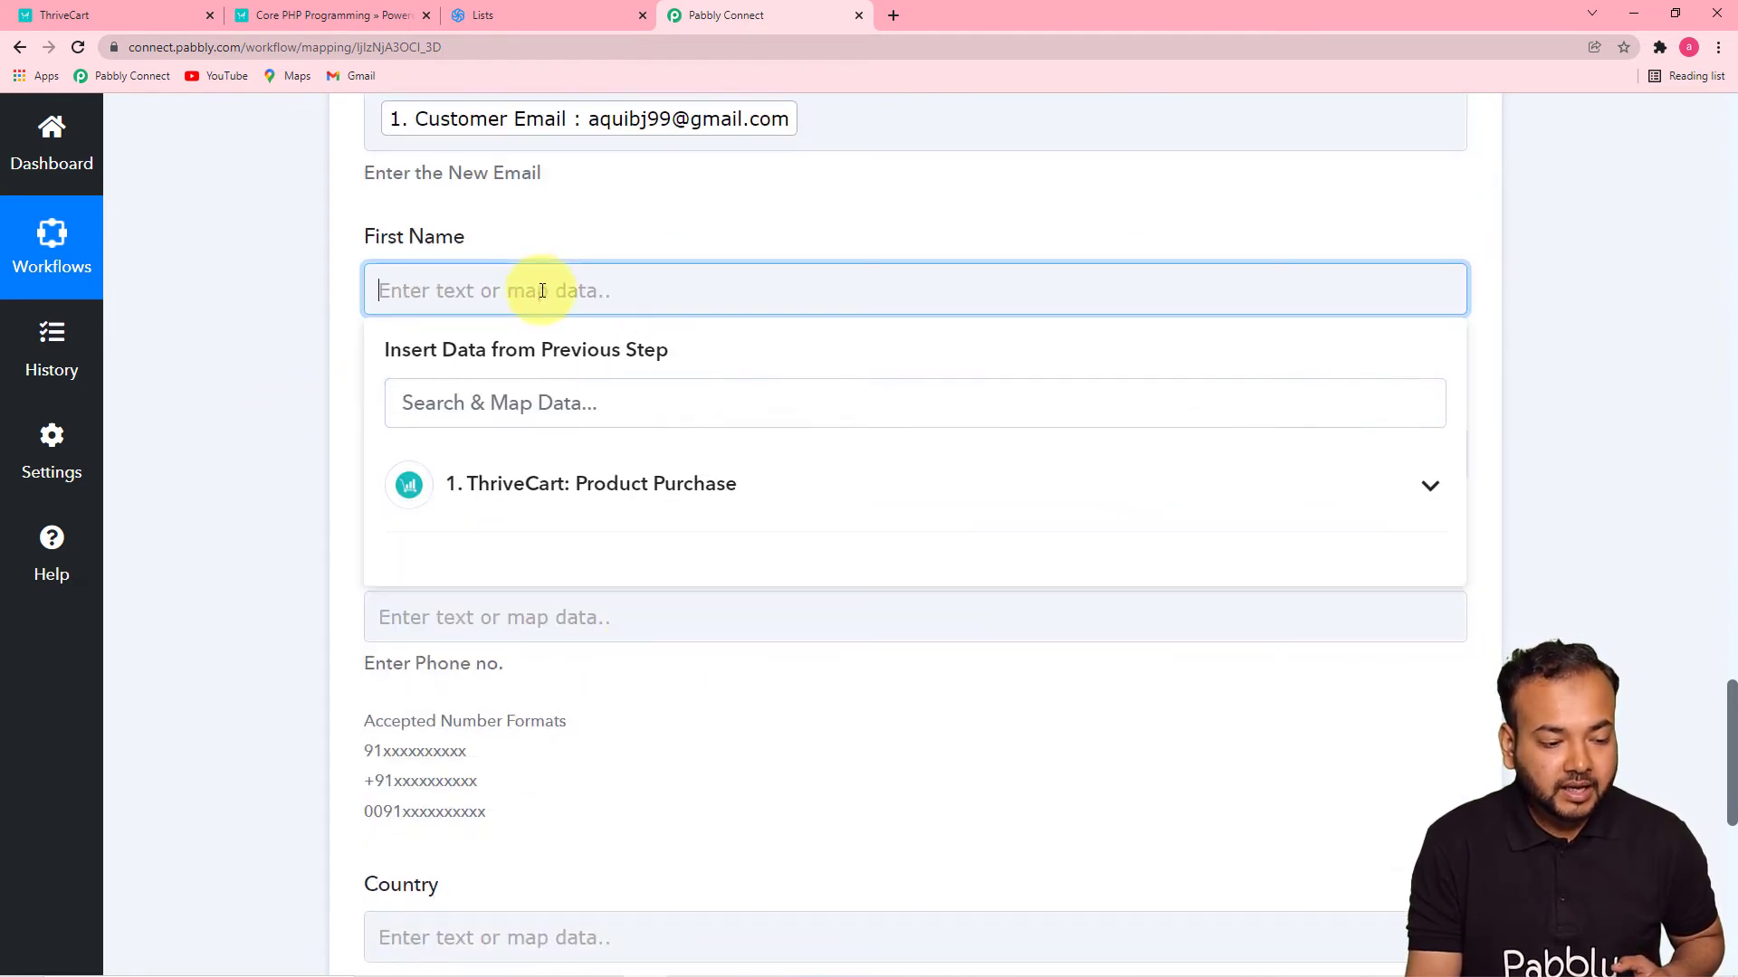
scroll(543, 283, down, 3)
click(566, 237)
scroll(733, 634, down, 4)
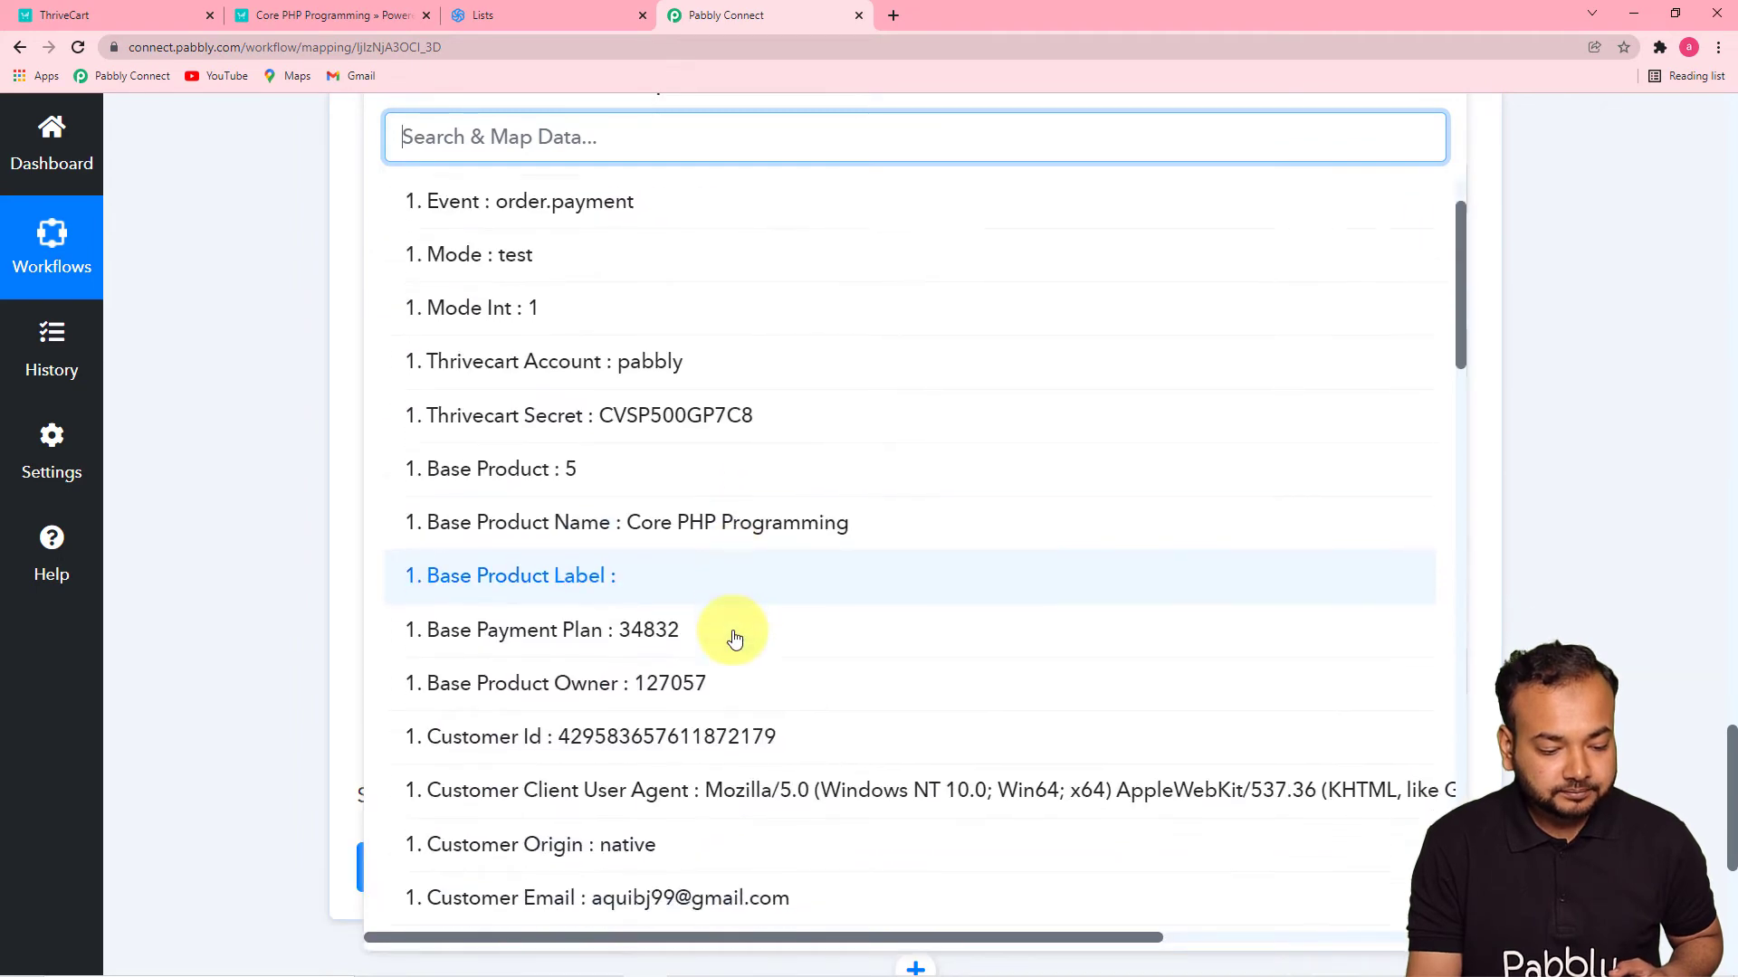
scroll(733, 639, down, 4)
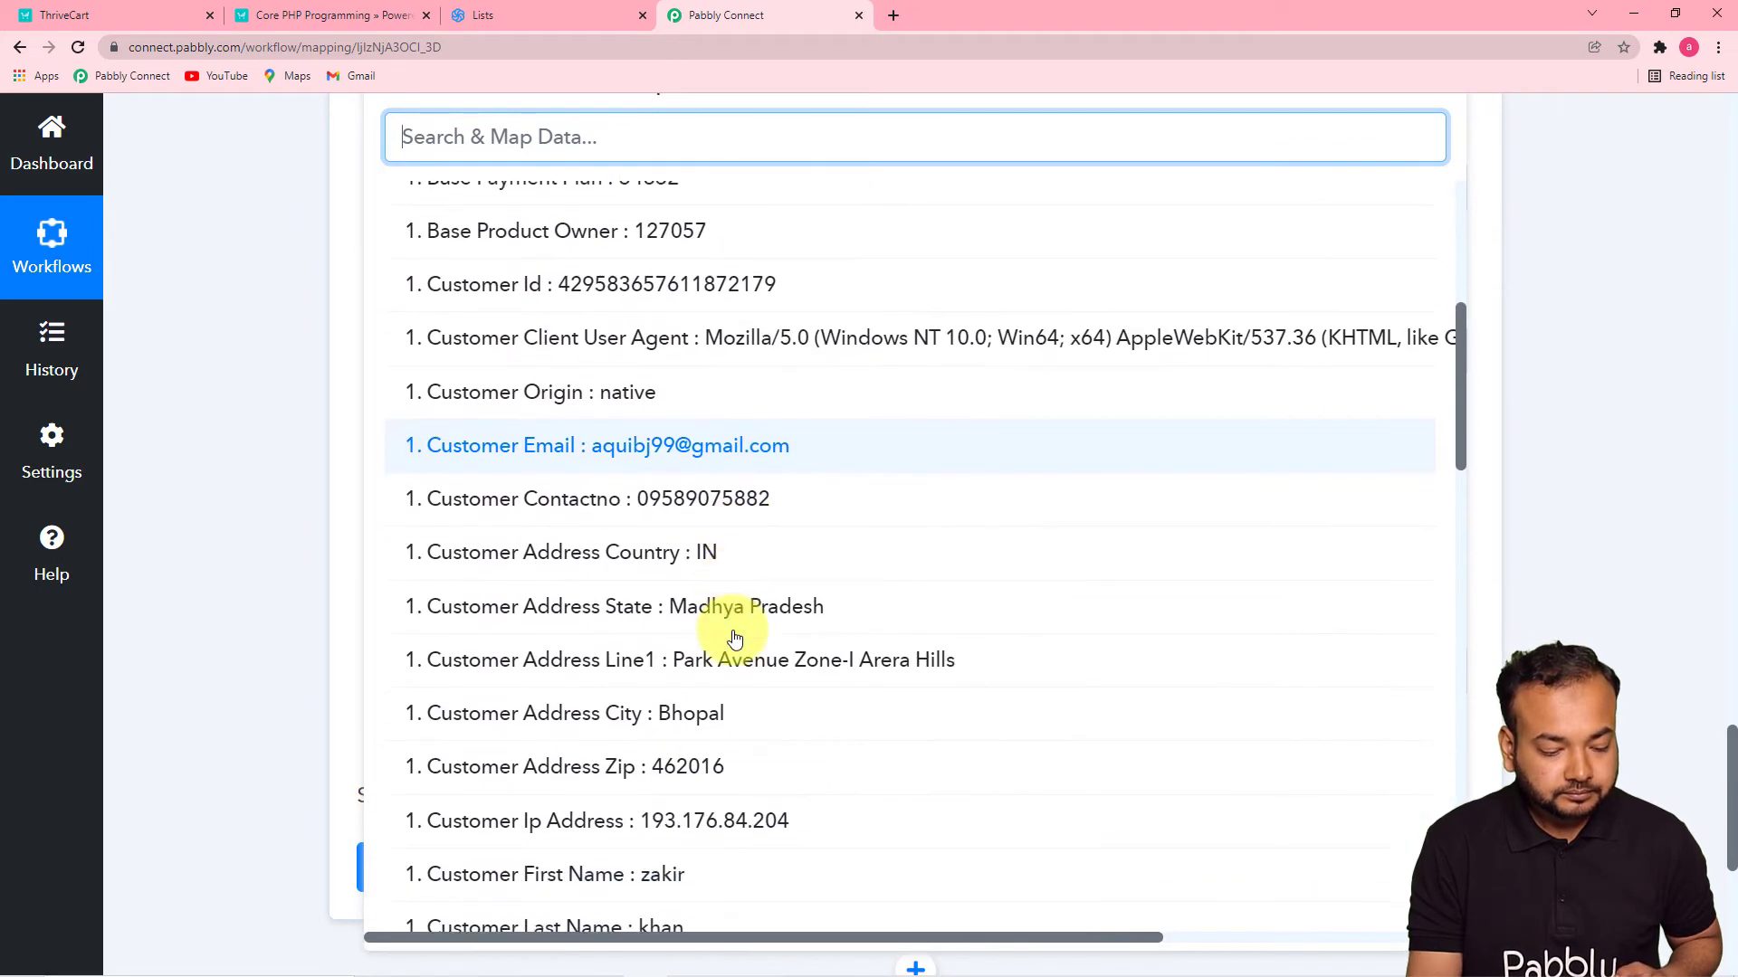
click(714, 713)
click(266, 433)
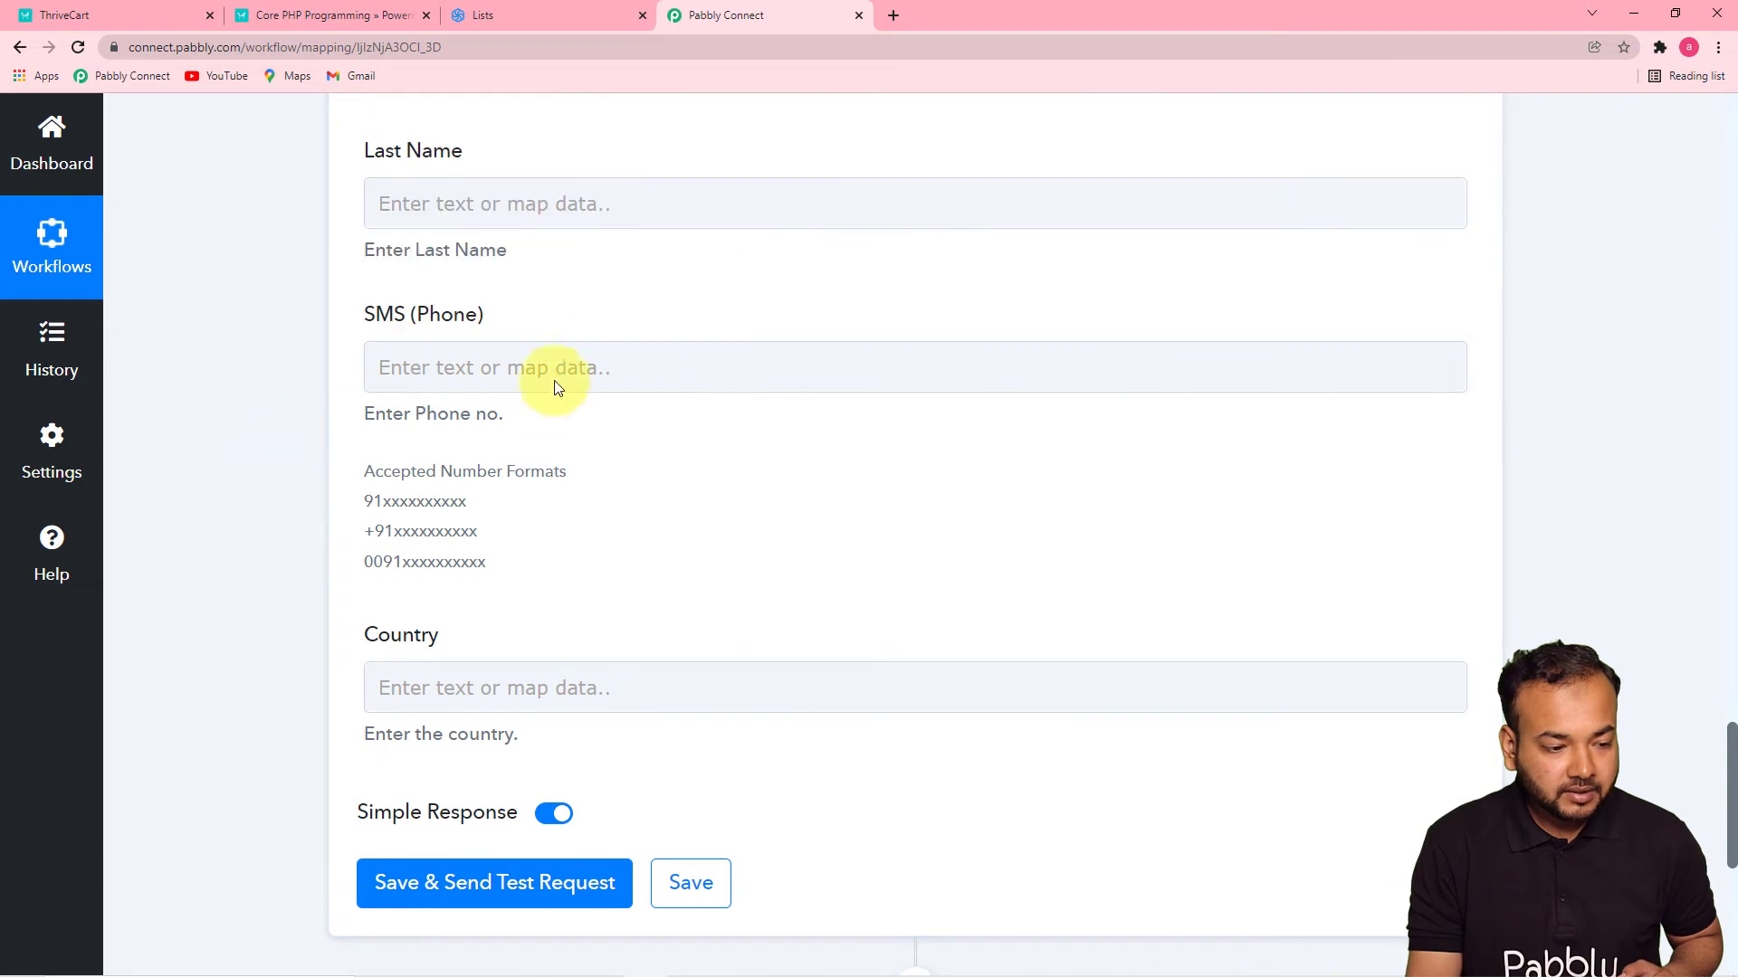
Step: Map the Last Name field to Customer Last Name from the ThriveCart Product Purchase data
click(575, 207)
scroll(575, 216, down, 3)
click(593, 131)
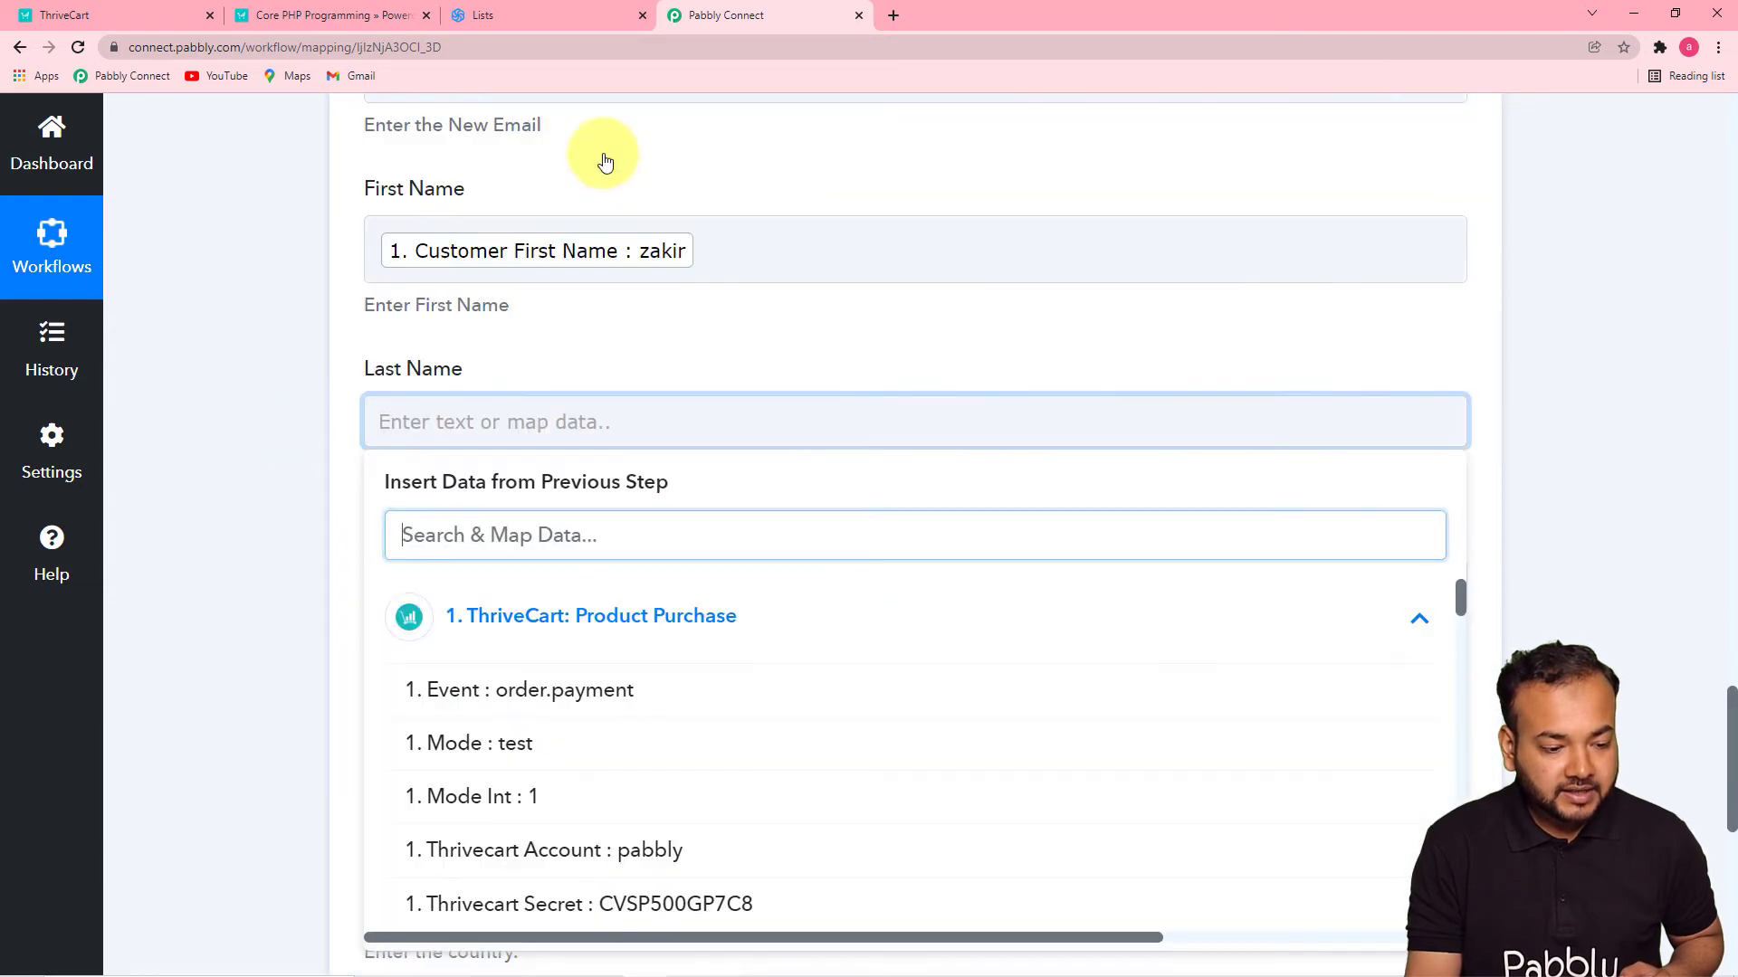
scroll(735, 634, down, 4)
scroll(735, 673, down, 10)
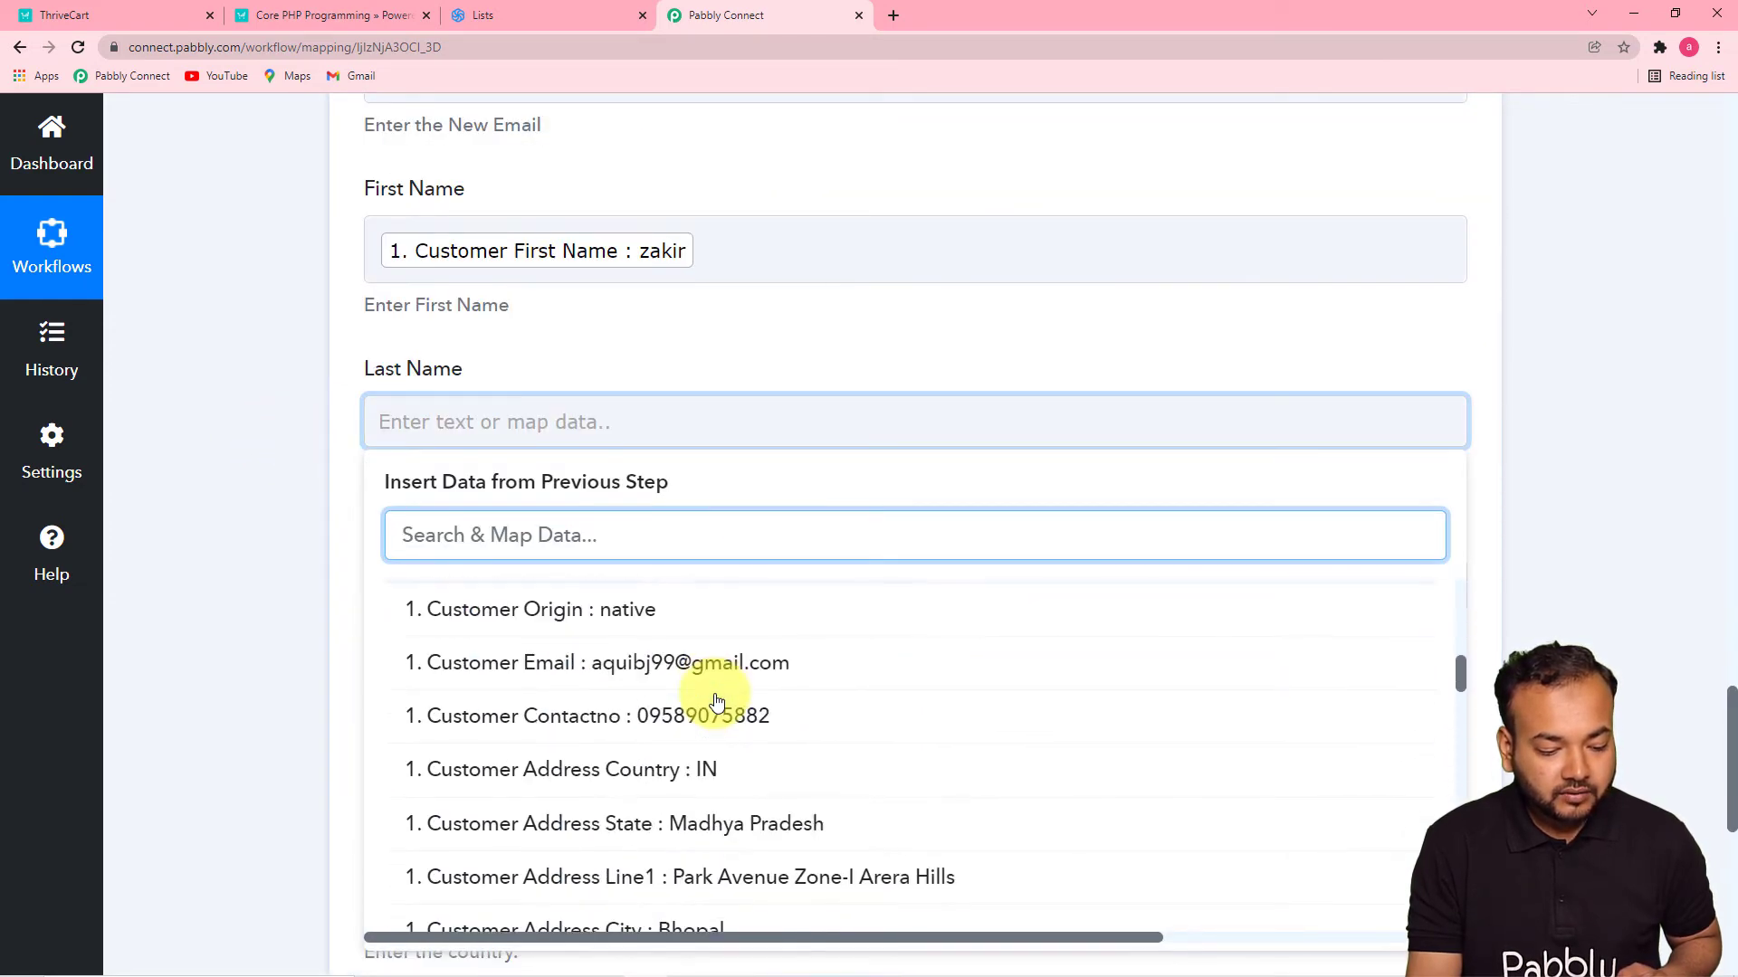
scroll(712, 695, up, 3)
click(710, 691)
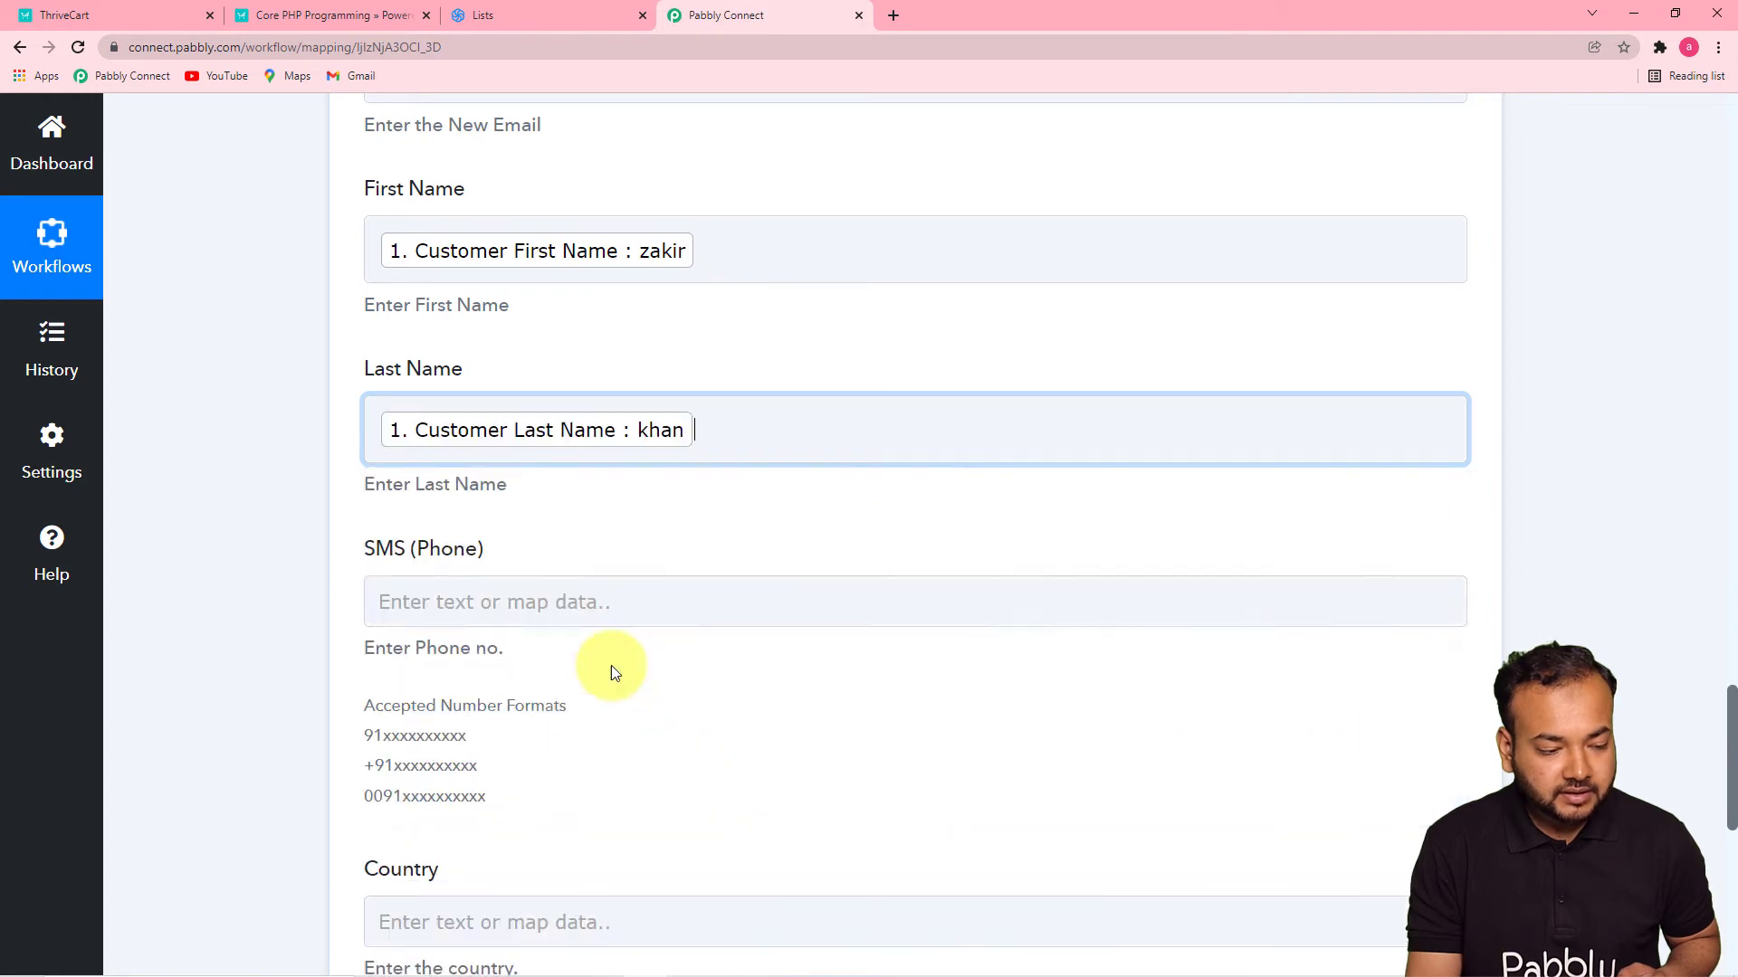
click(221, 484)
Step: Map the SMS (Phone) field to Customer Contactno from the ThriveCart Product Purchase data
scroll(221, 484, down, 1)
scroll(221, 483, down, 5)
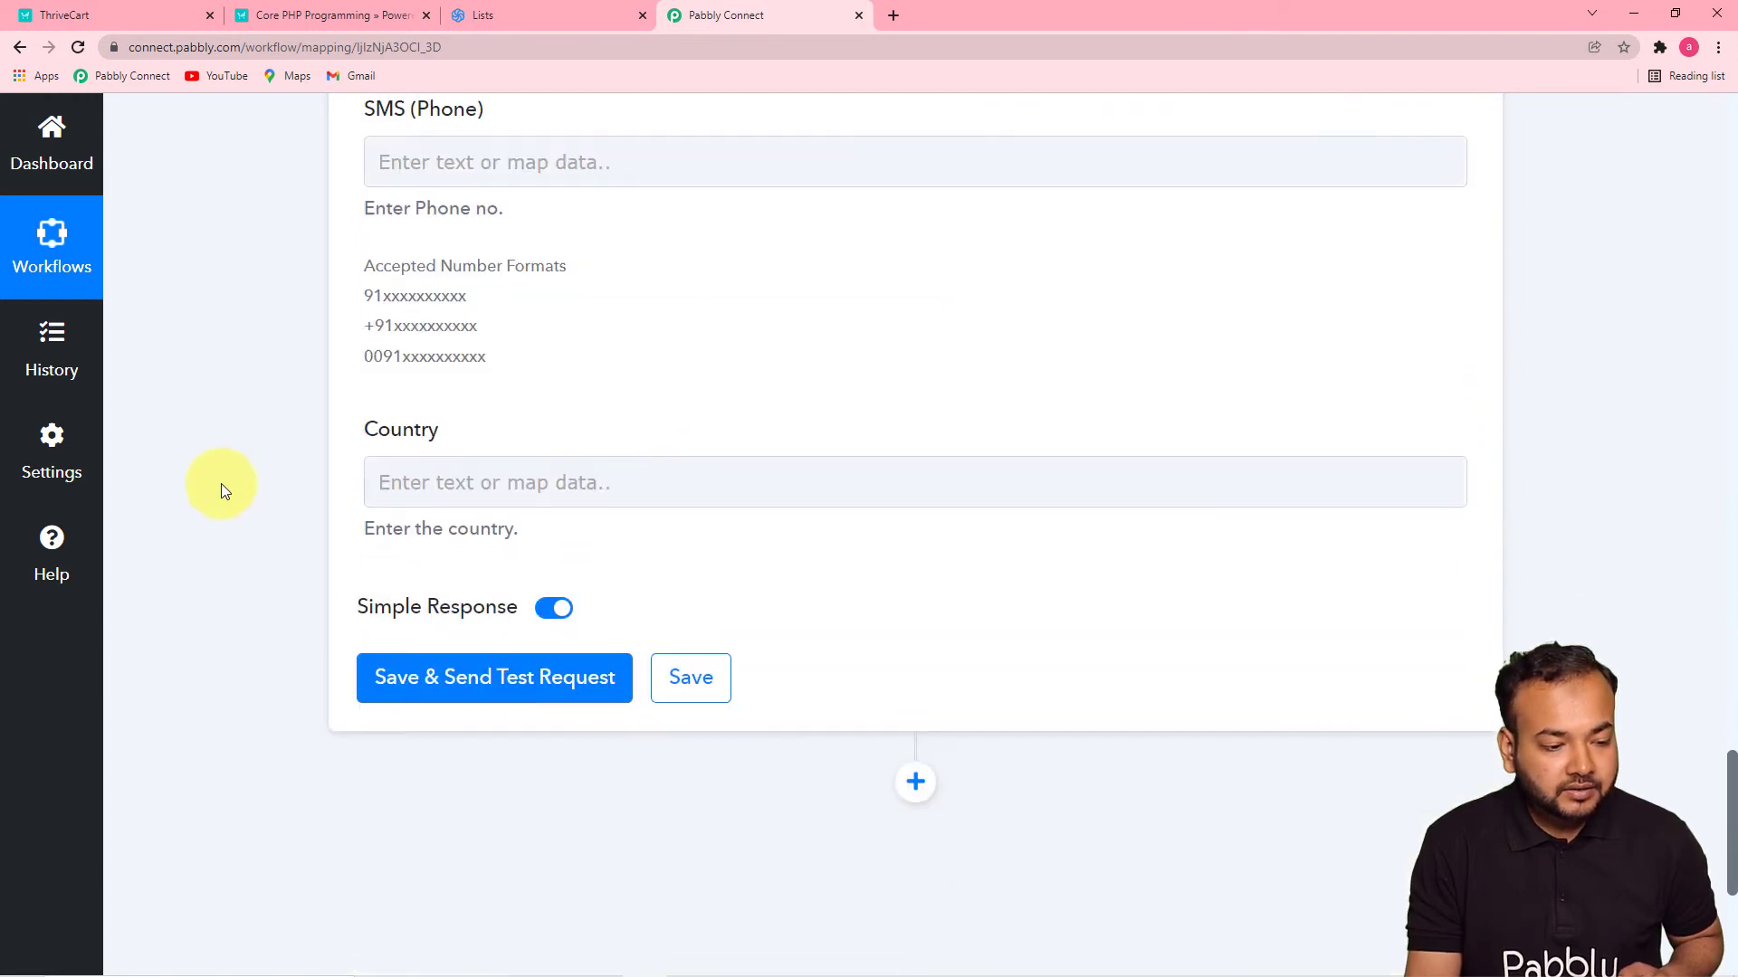
click(611, 148)
scroll(604, 226, down, 2)
click(600, 193)
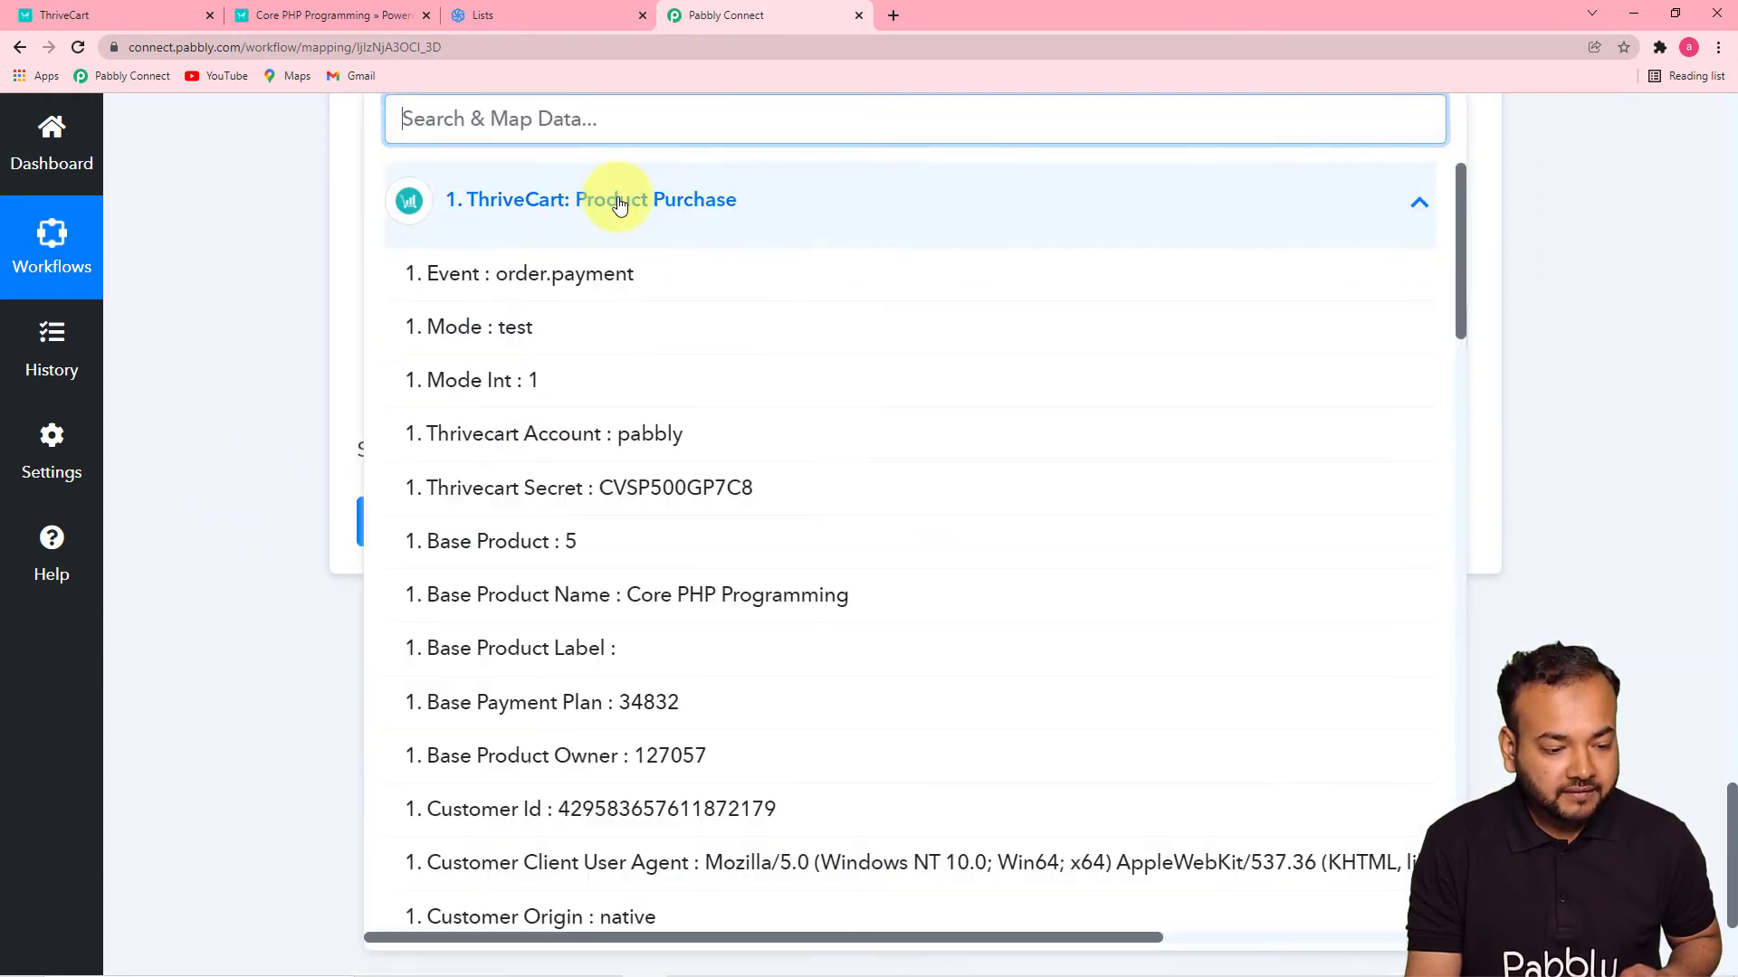
scroll(800, 611, down, 1)
scroll(797, 610, down, 4)
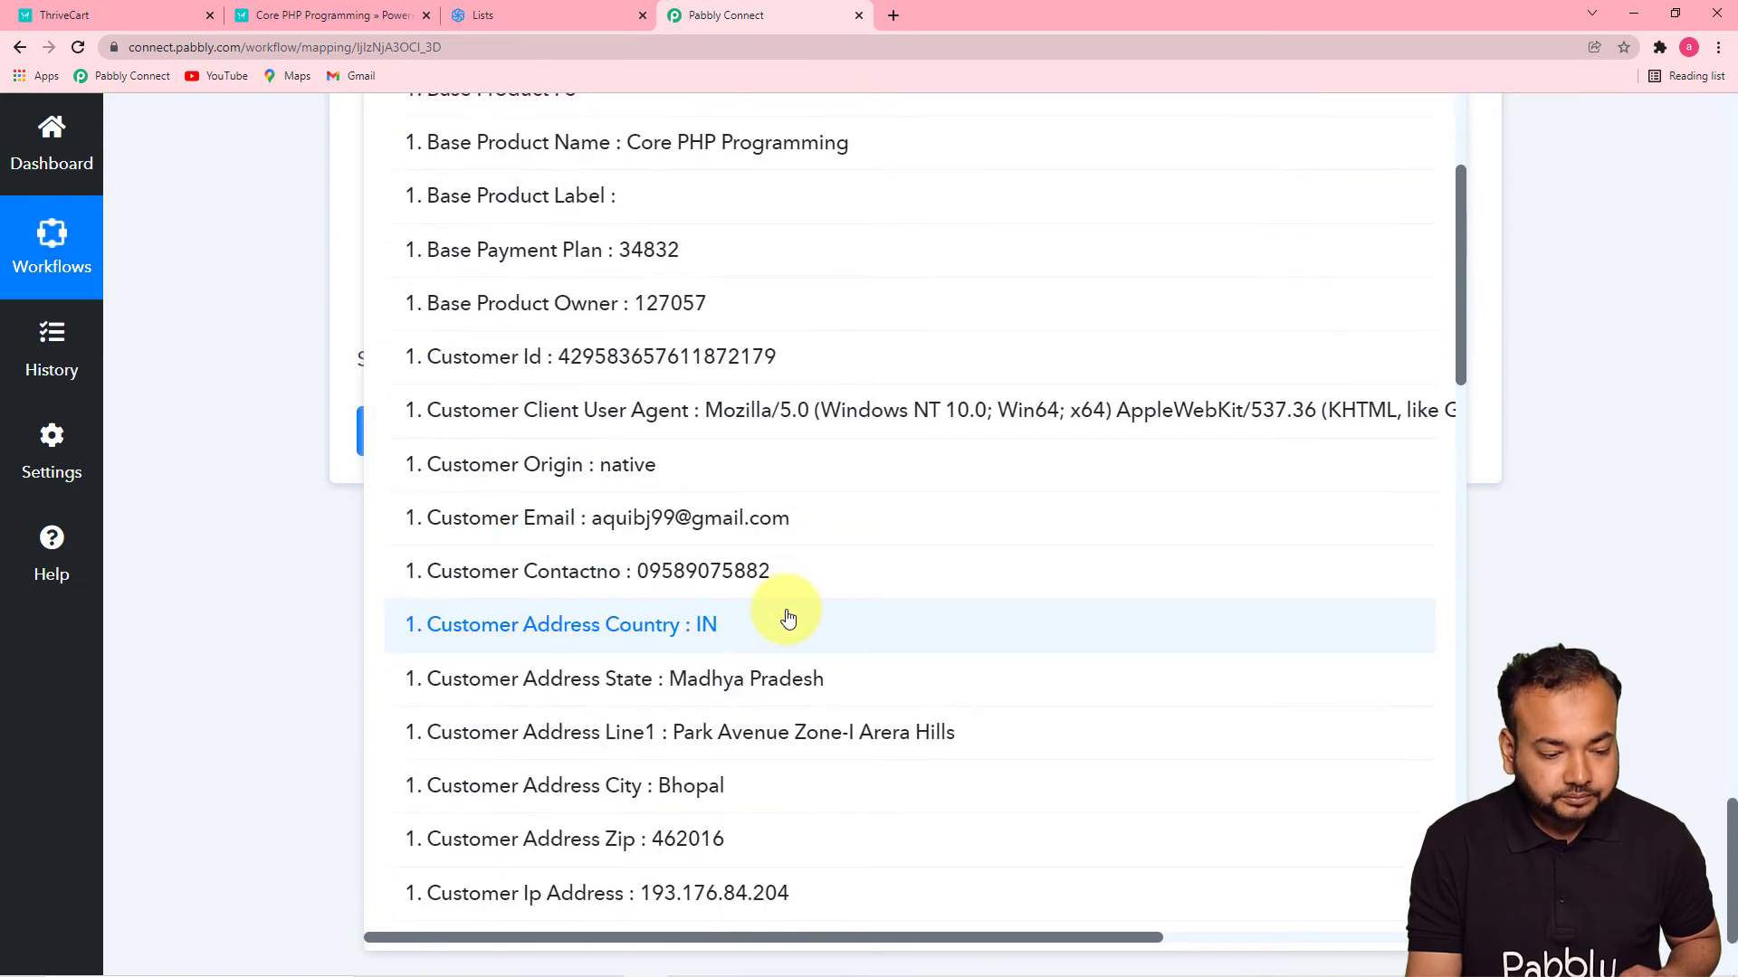
click(751, 577)
click(302, 359)
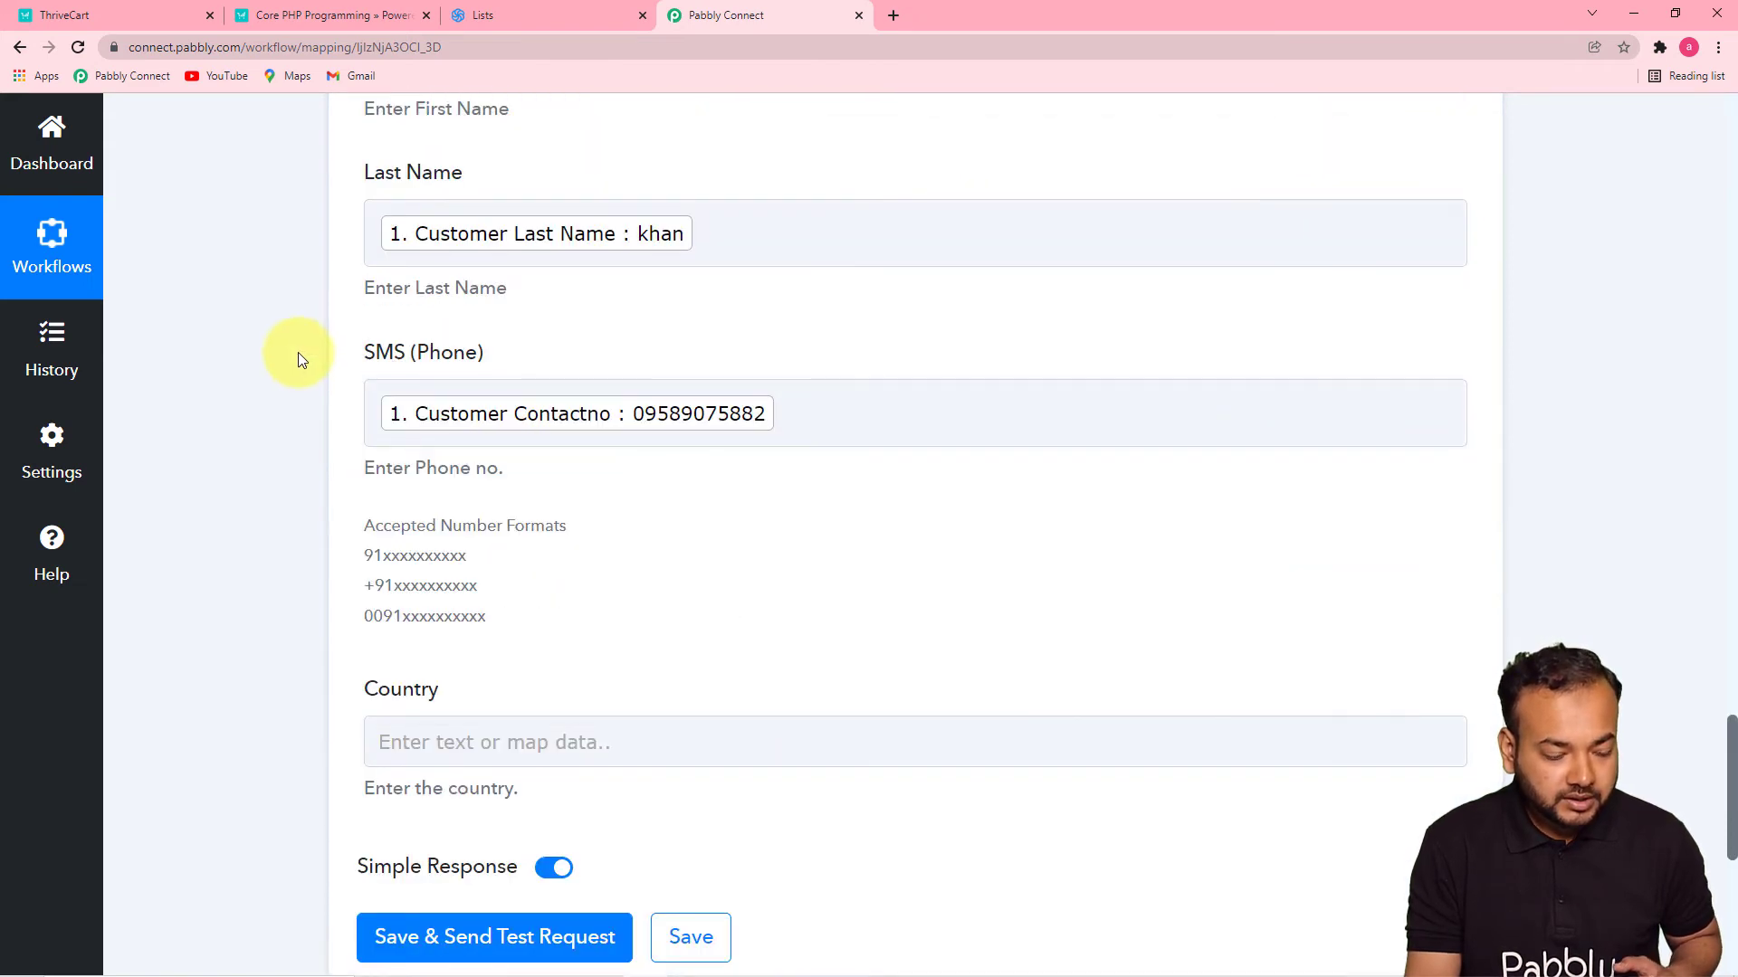
scroll(301, 359, down, 4)
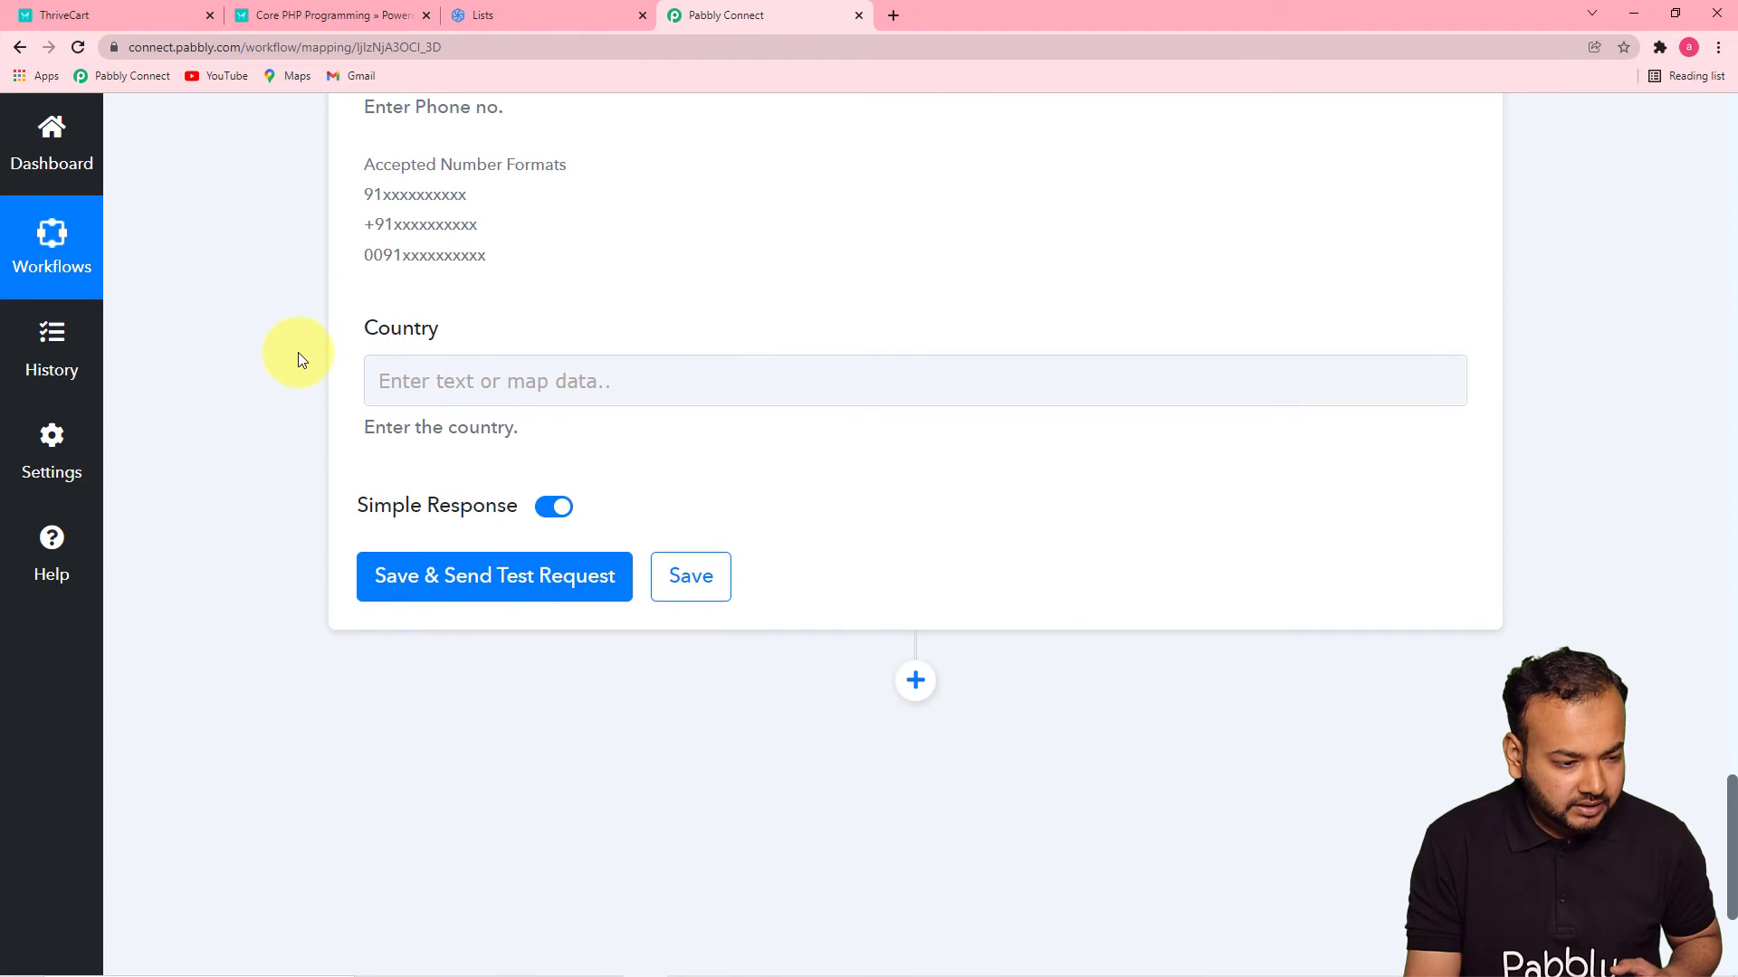
scroll(297, 355, up, 2)
scroll(555, 562, down, 1)
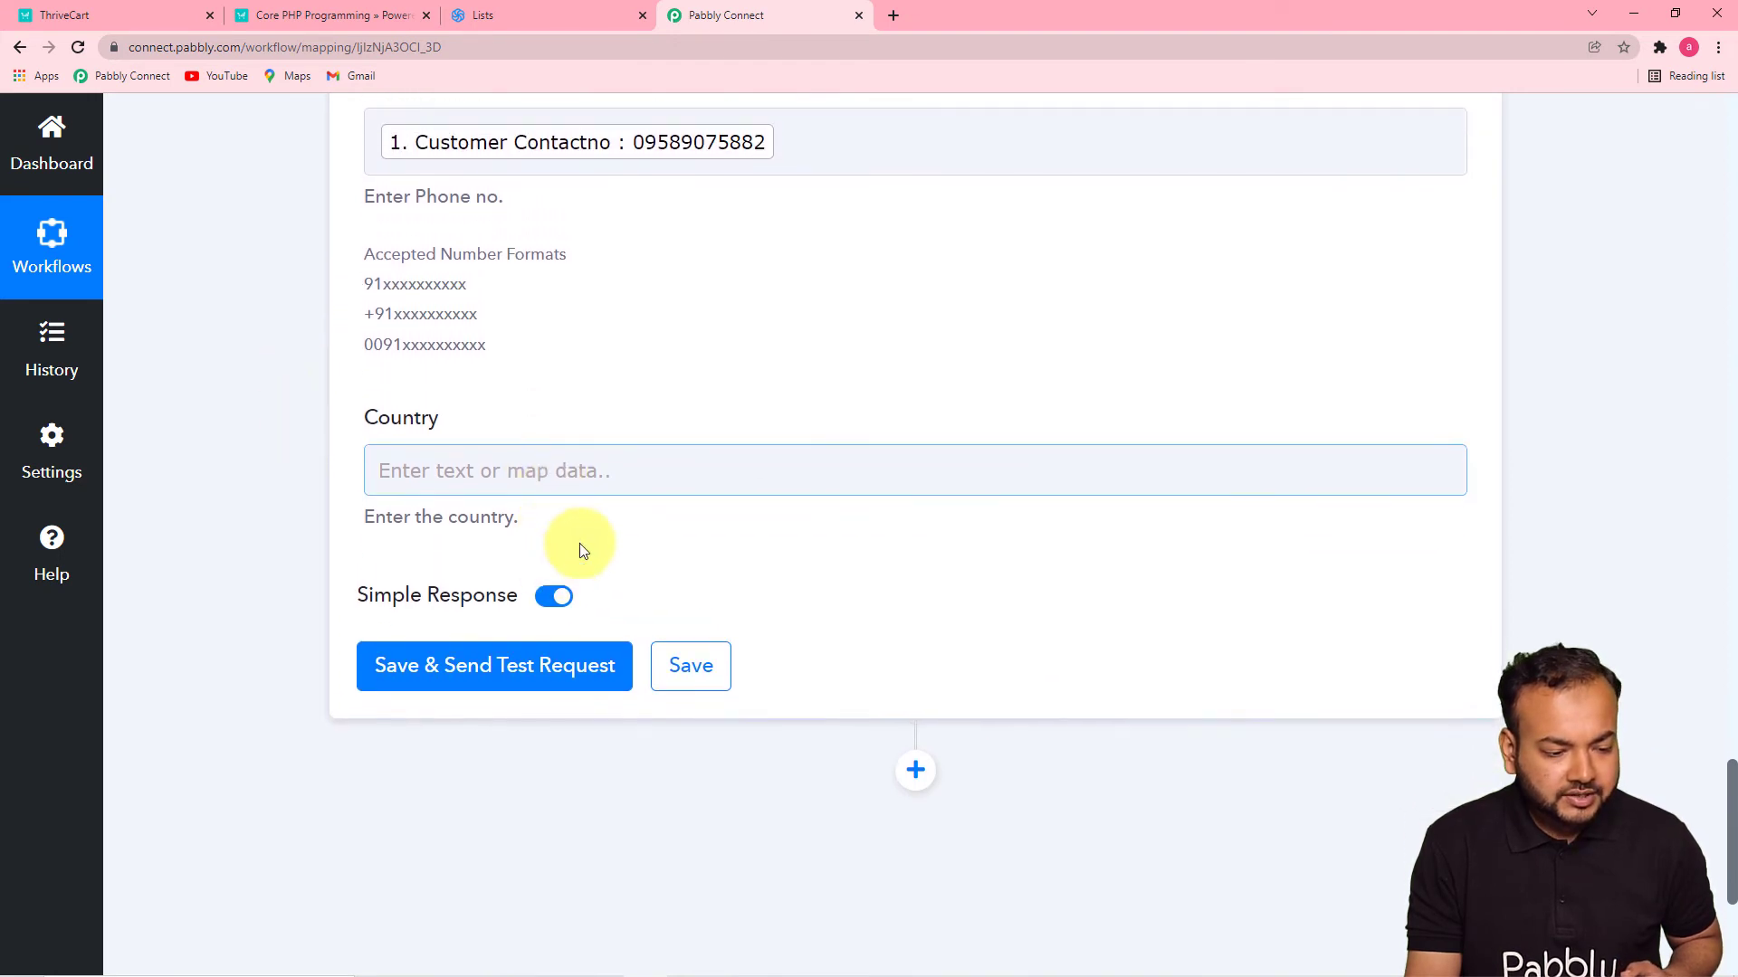
click(638, 470)
scroll(629, 476, down, 2)
click(621, 481)
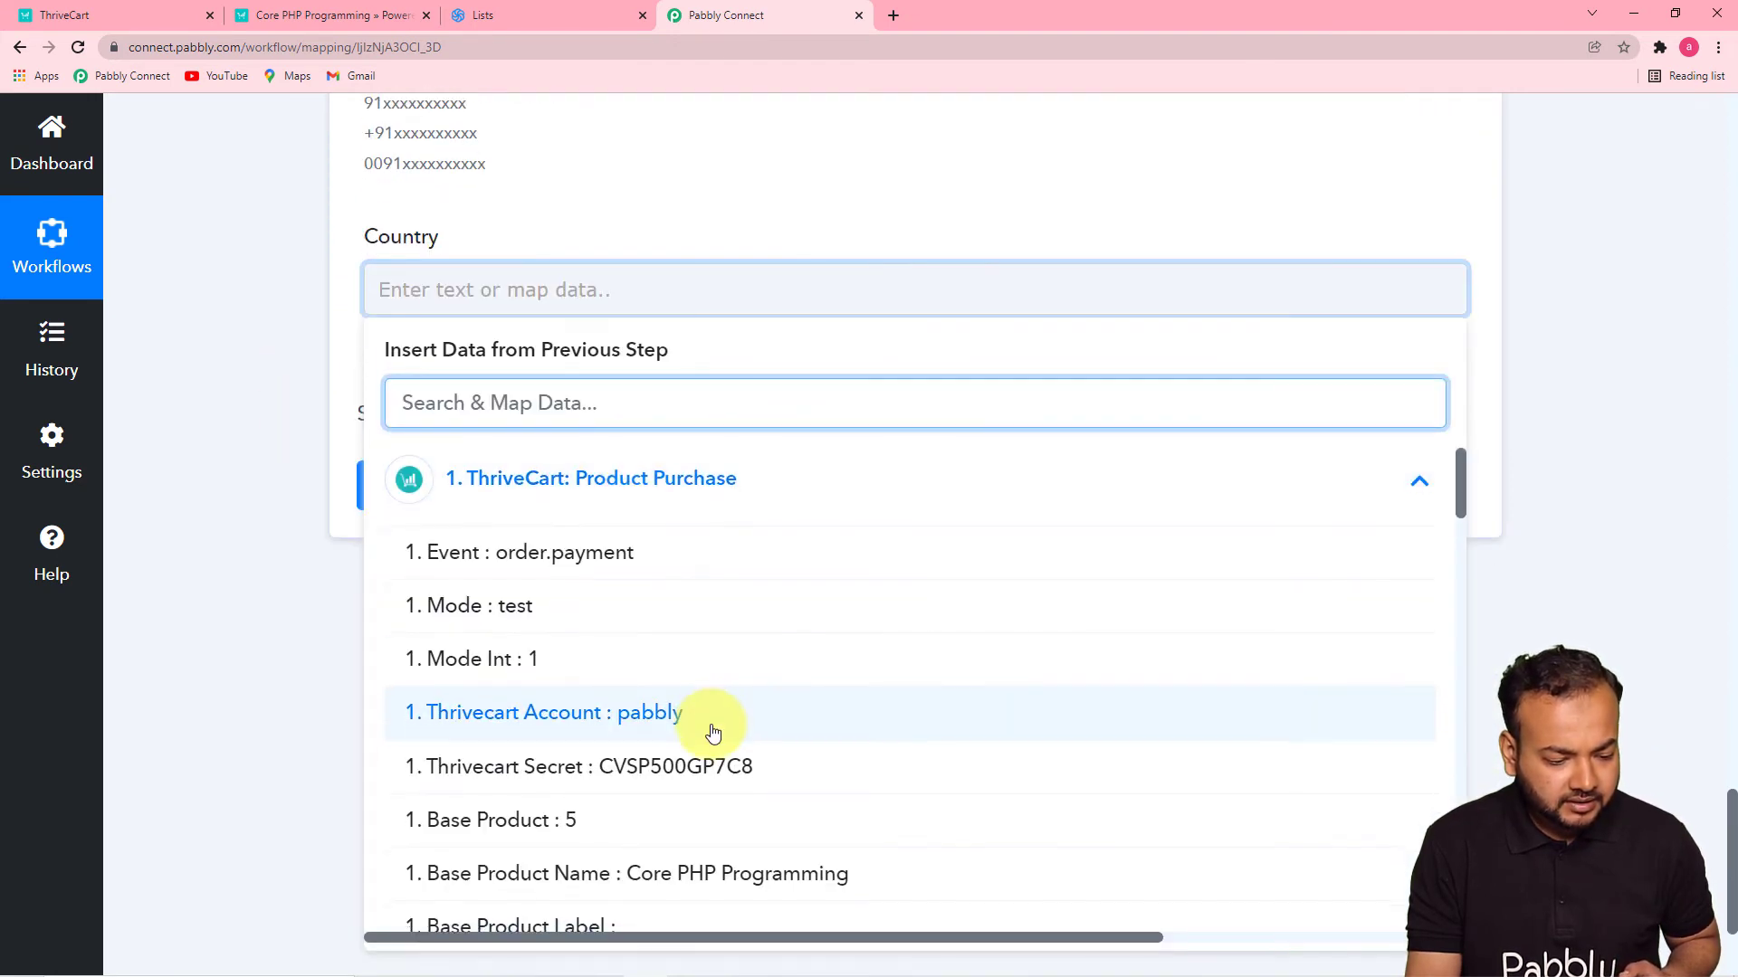
scroll(713, 733, down, 10)
scroll(713, 733, down, 3)
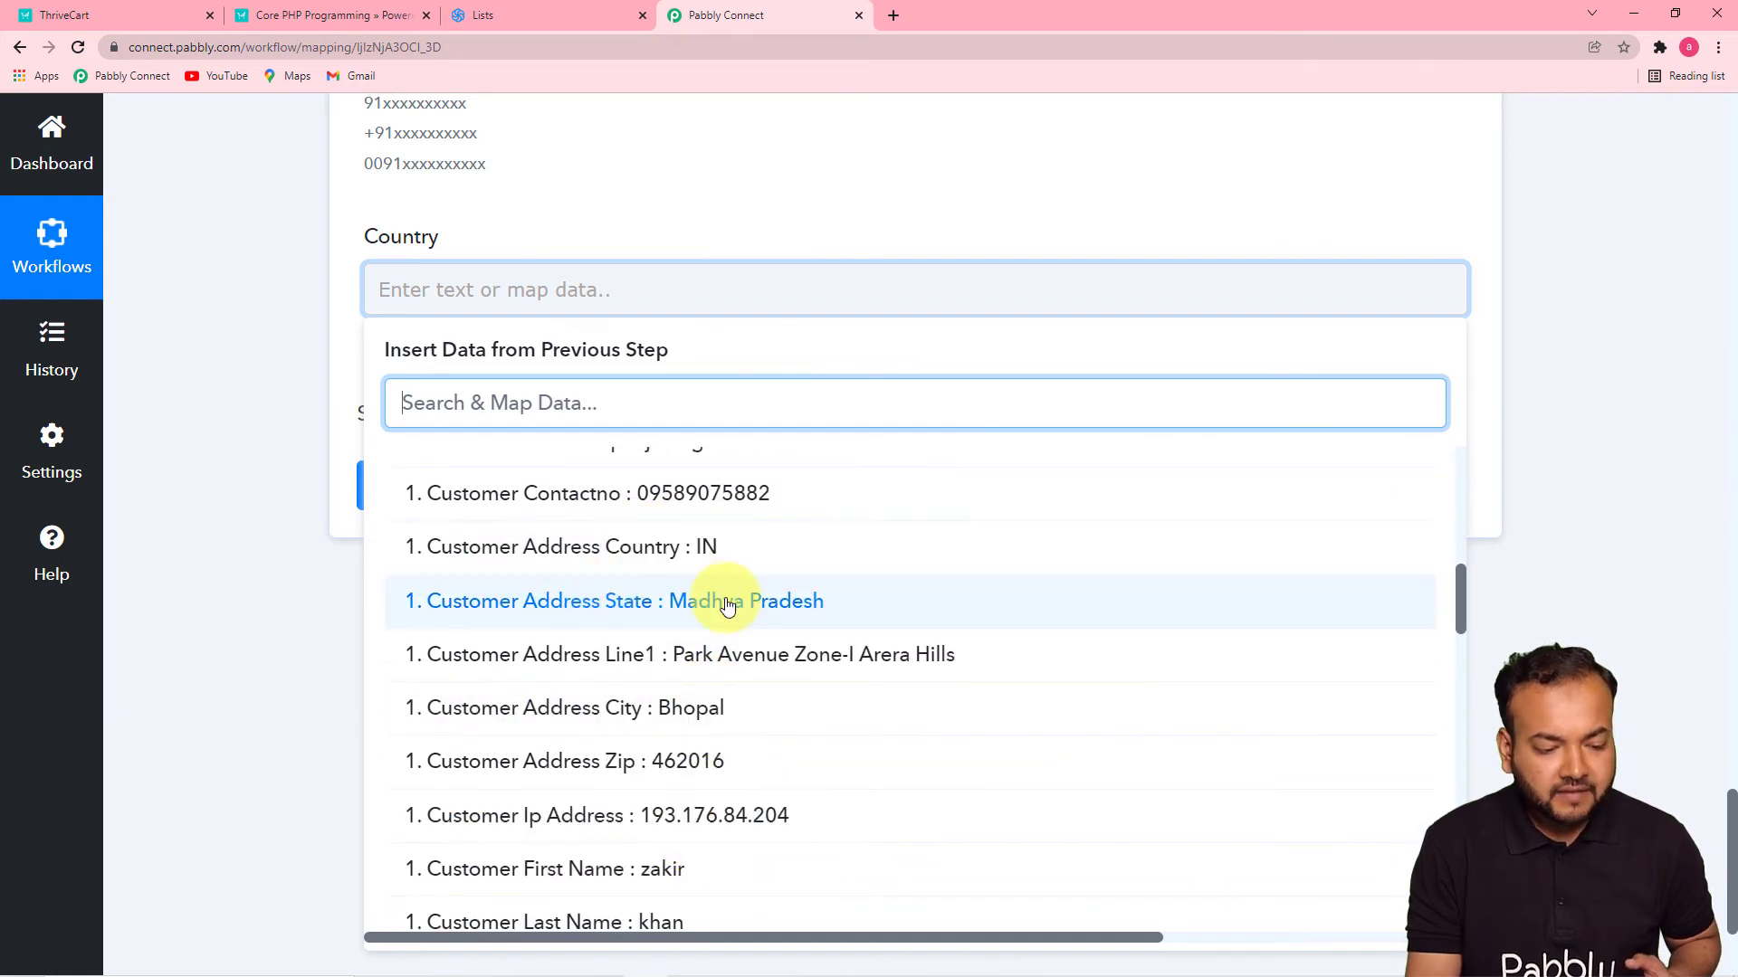
click(311, 358)
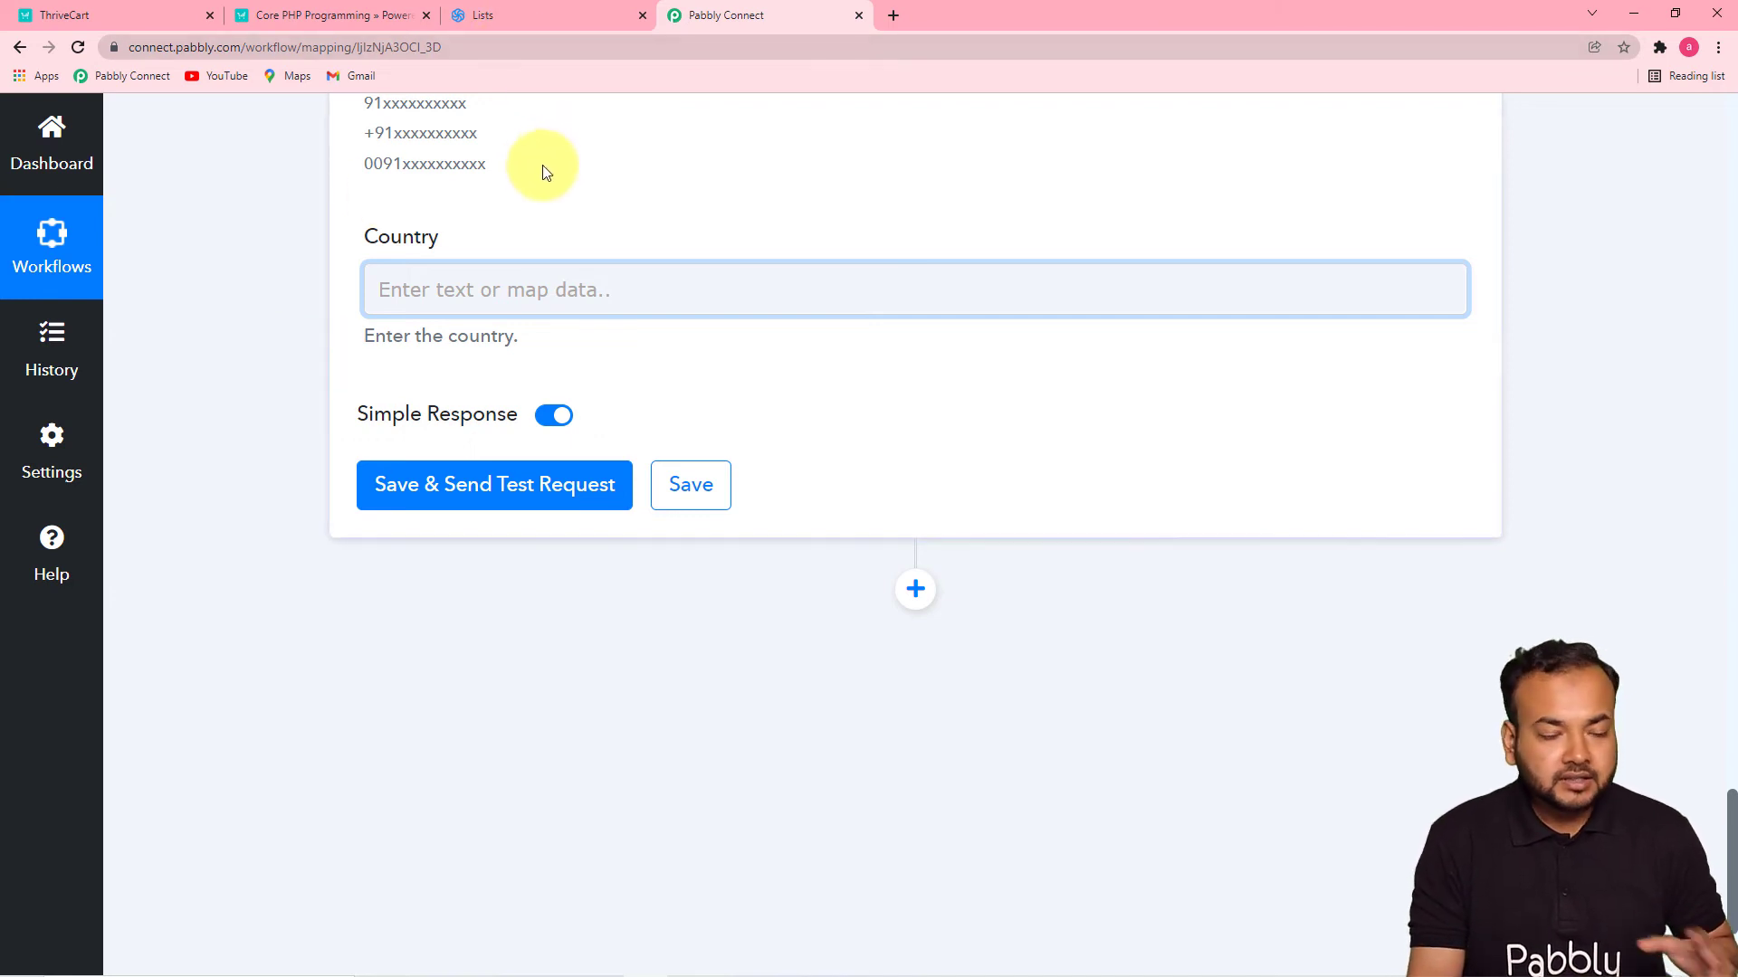
Step: Check the Thrivecart list in Sendinblue, and return to Pabbly Connect to save the action and send a test request
click(487, 14)
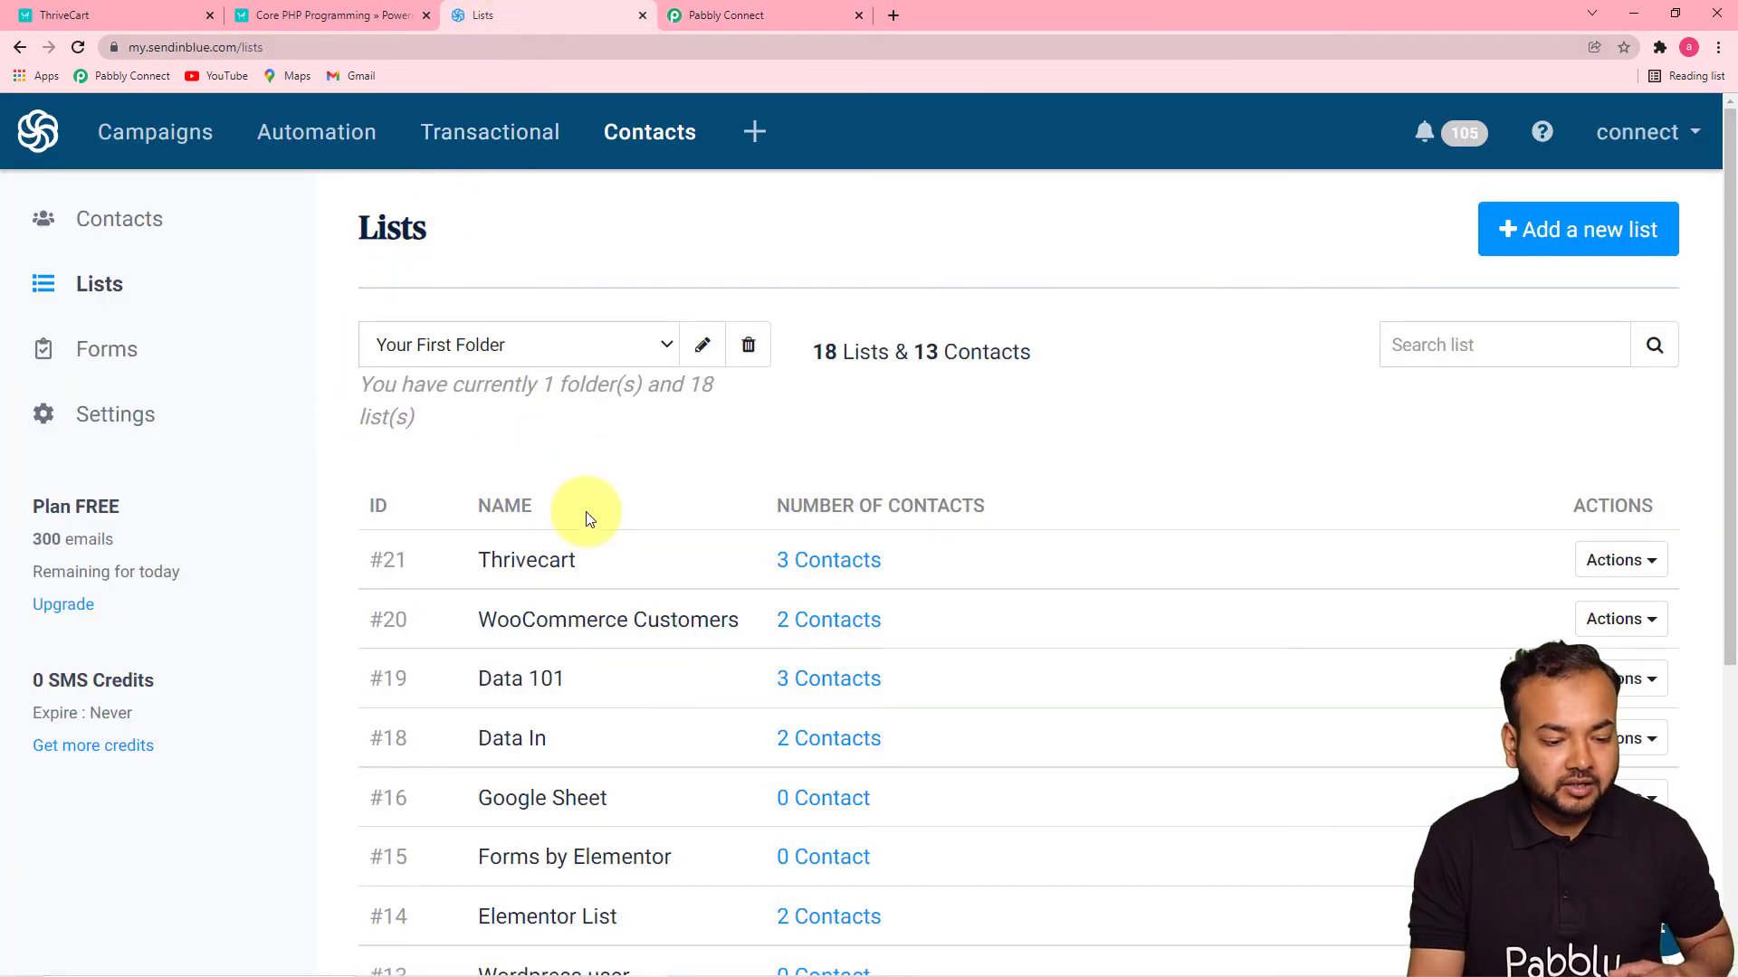
click(763, 17)
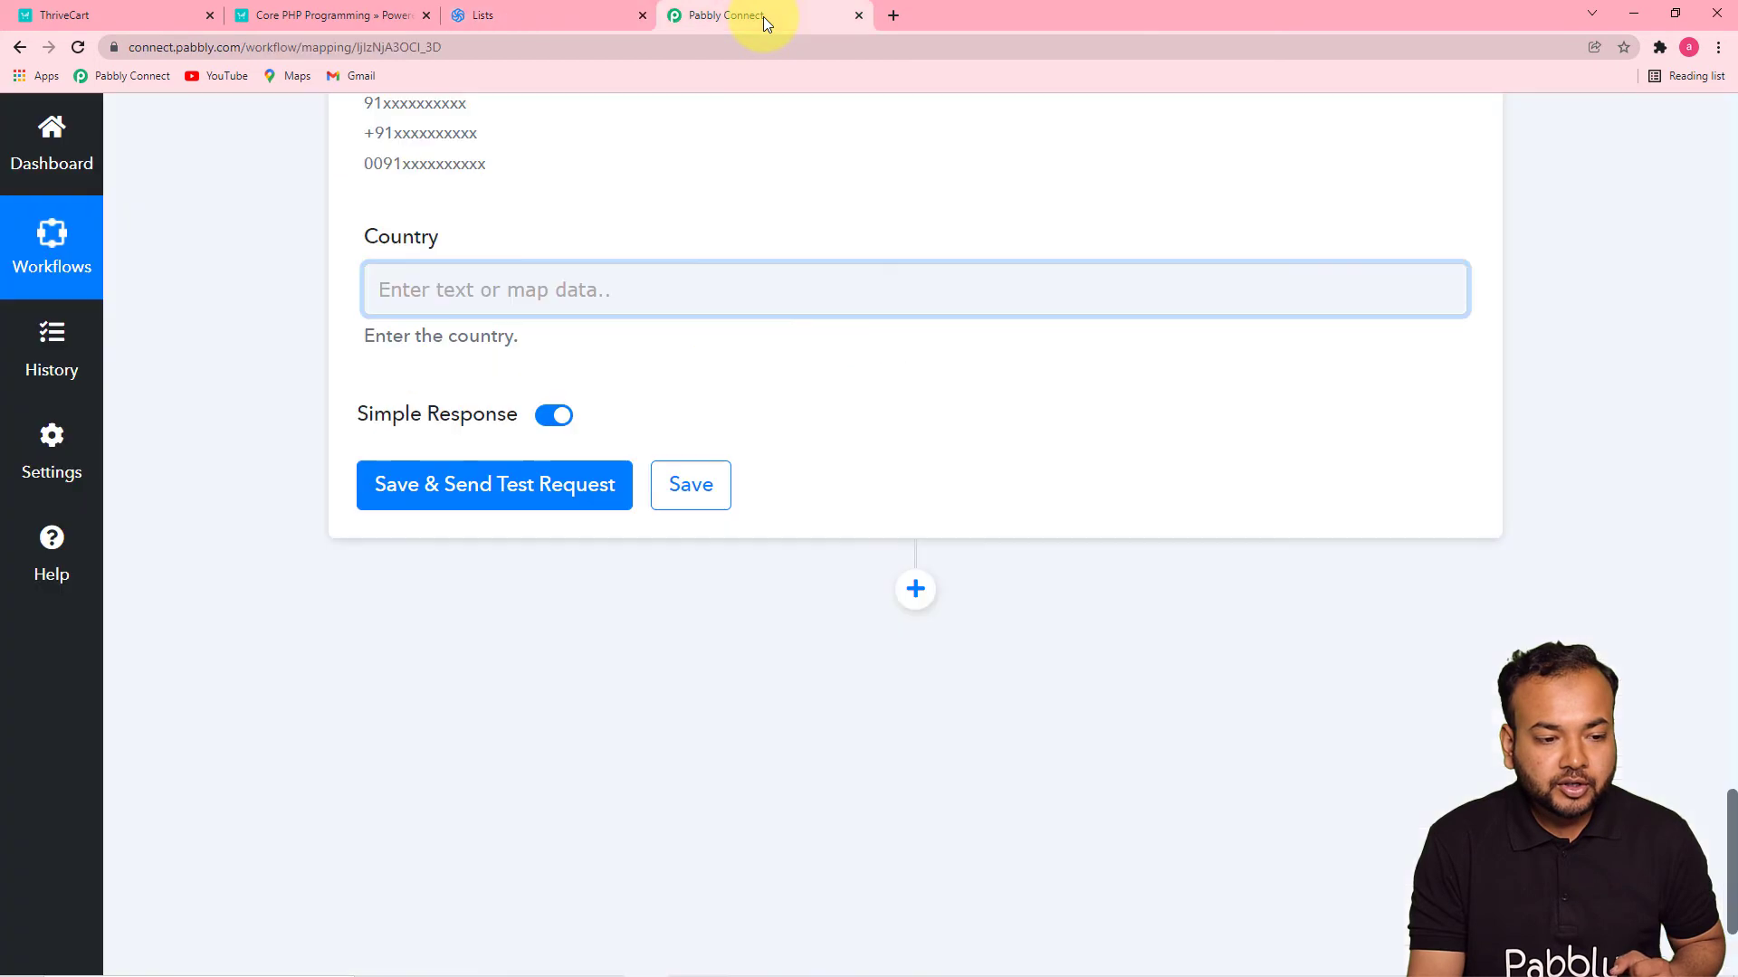
click(448, 512)
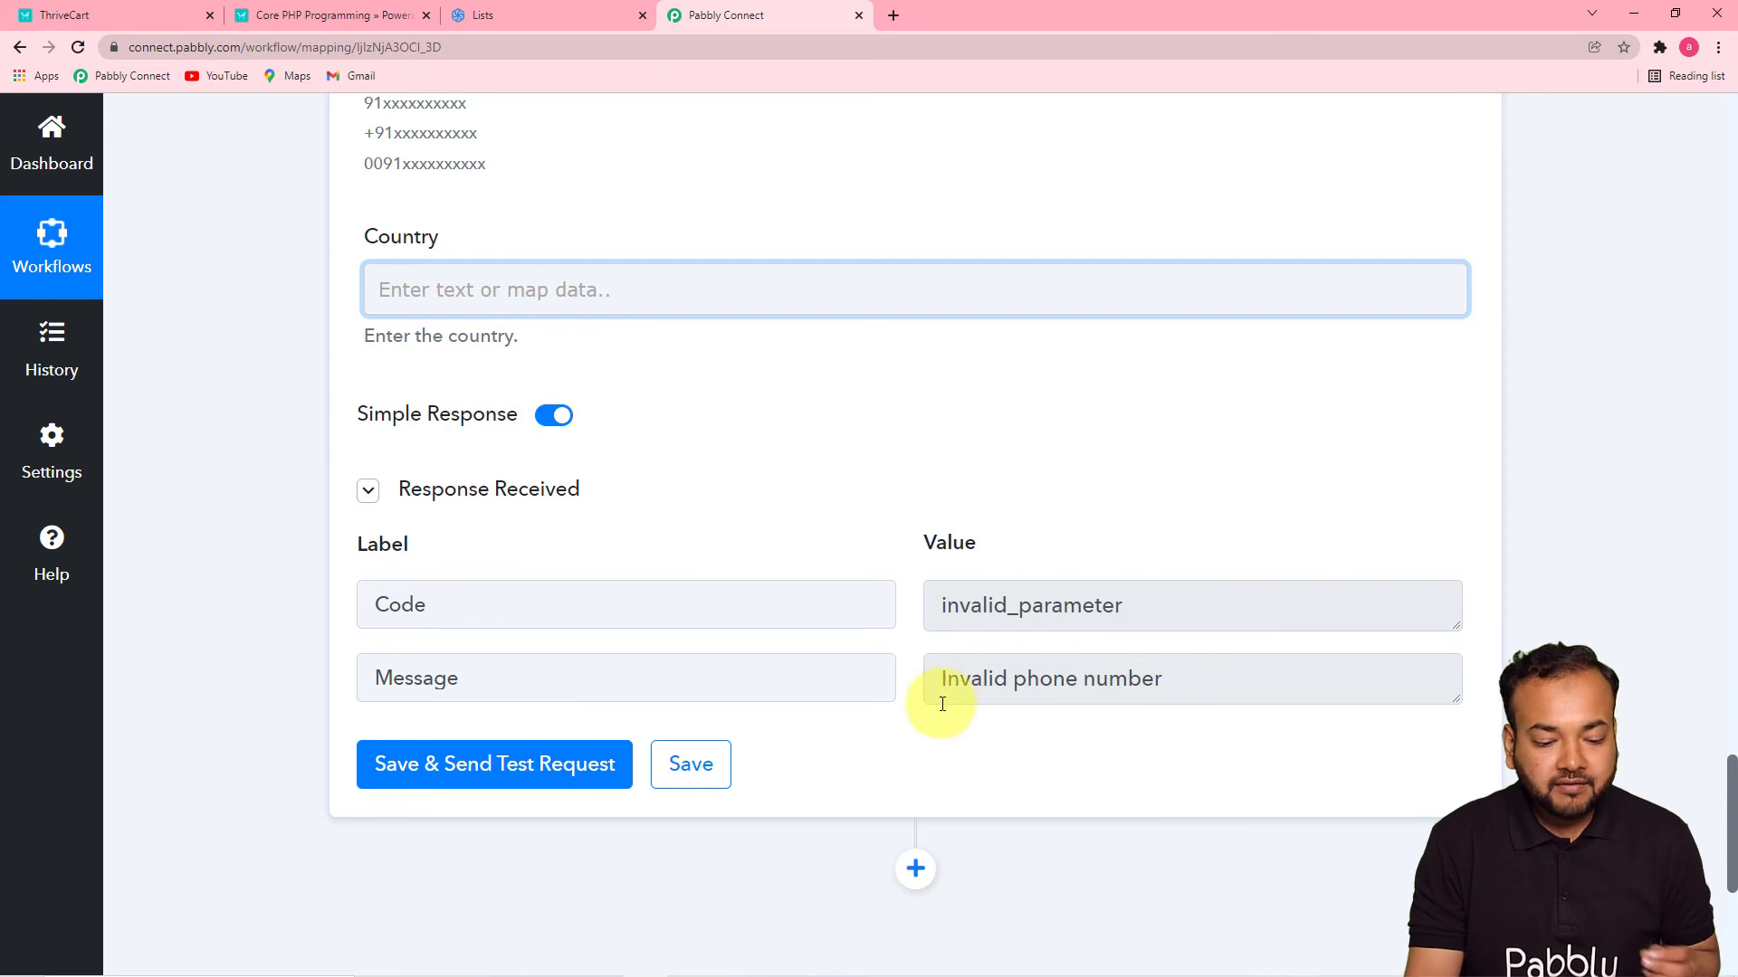
Step: Prefix the mapped SMS (Phone) value with the country code 91, and save and resend the test request
scroll(1239, 704, up, 3)
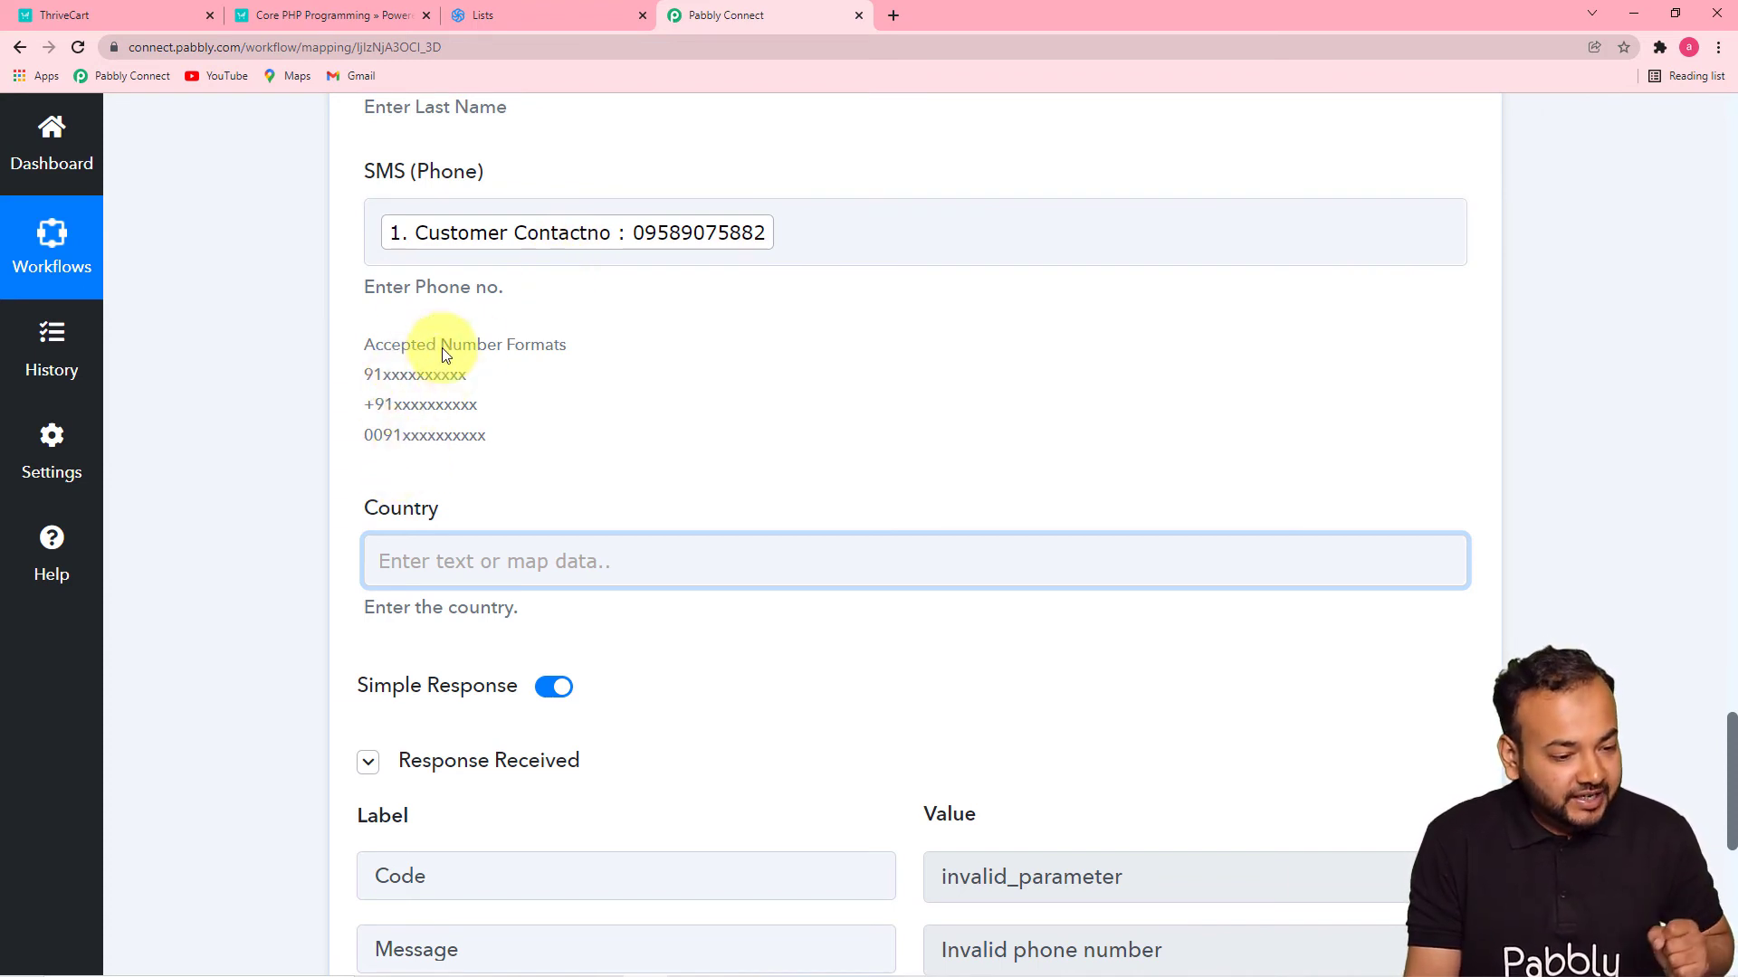
click(374, 238)
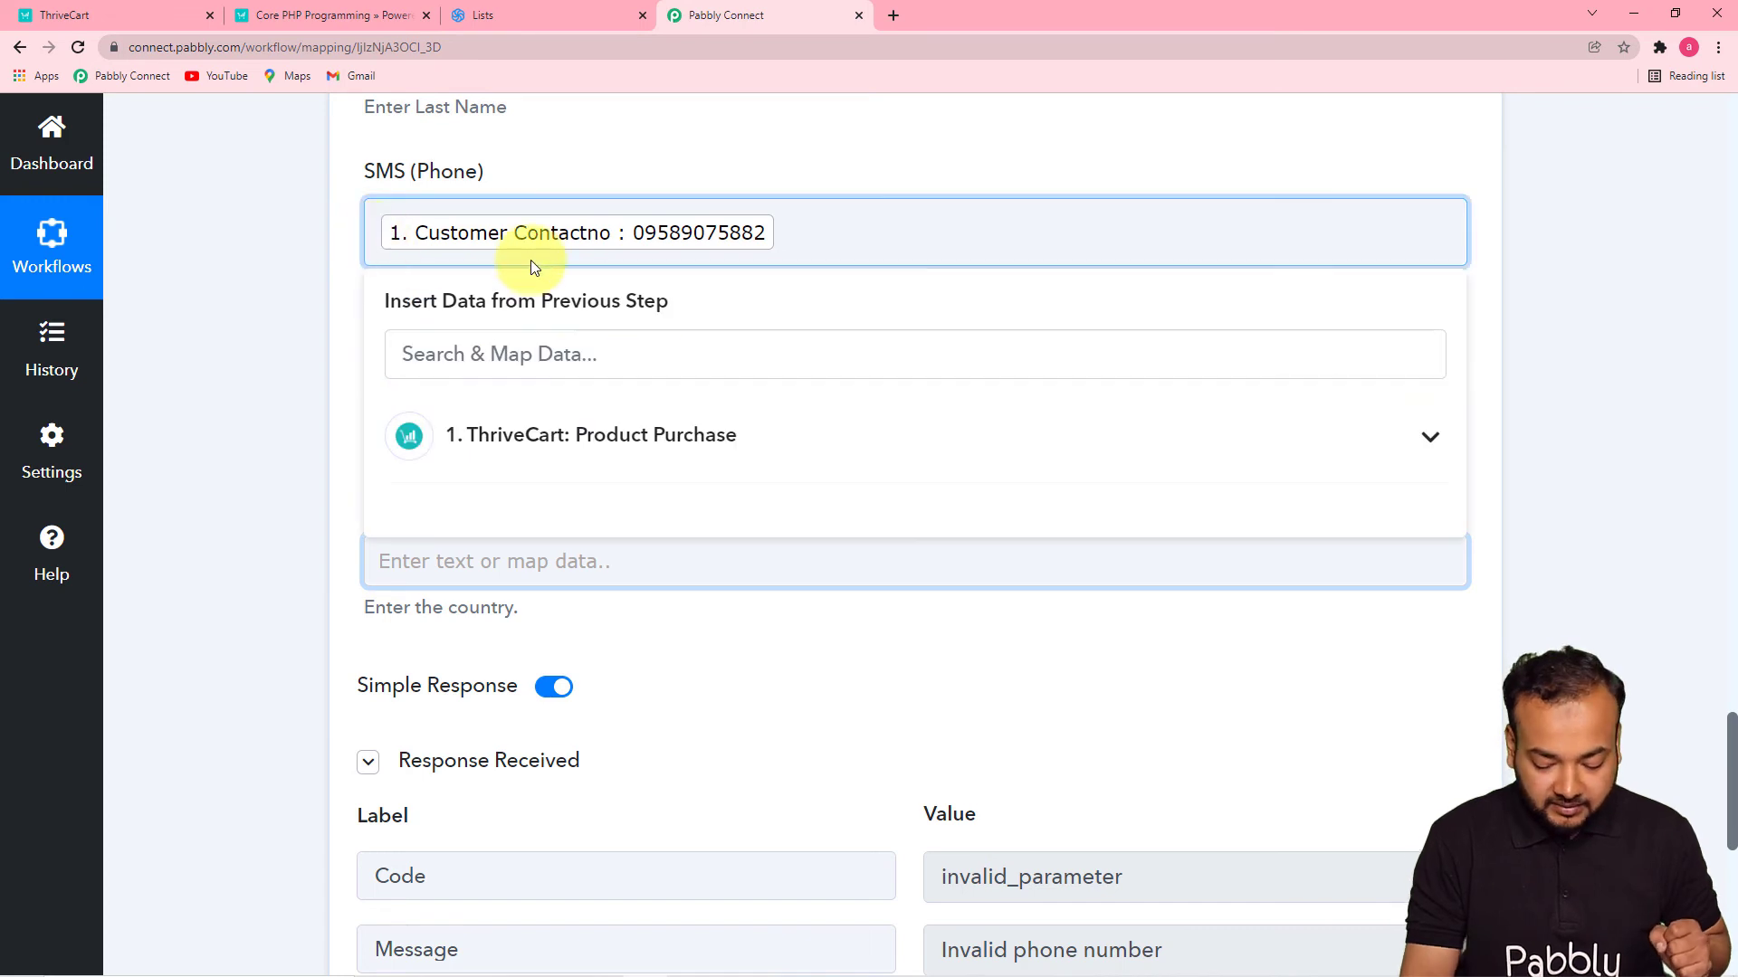
text(91)
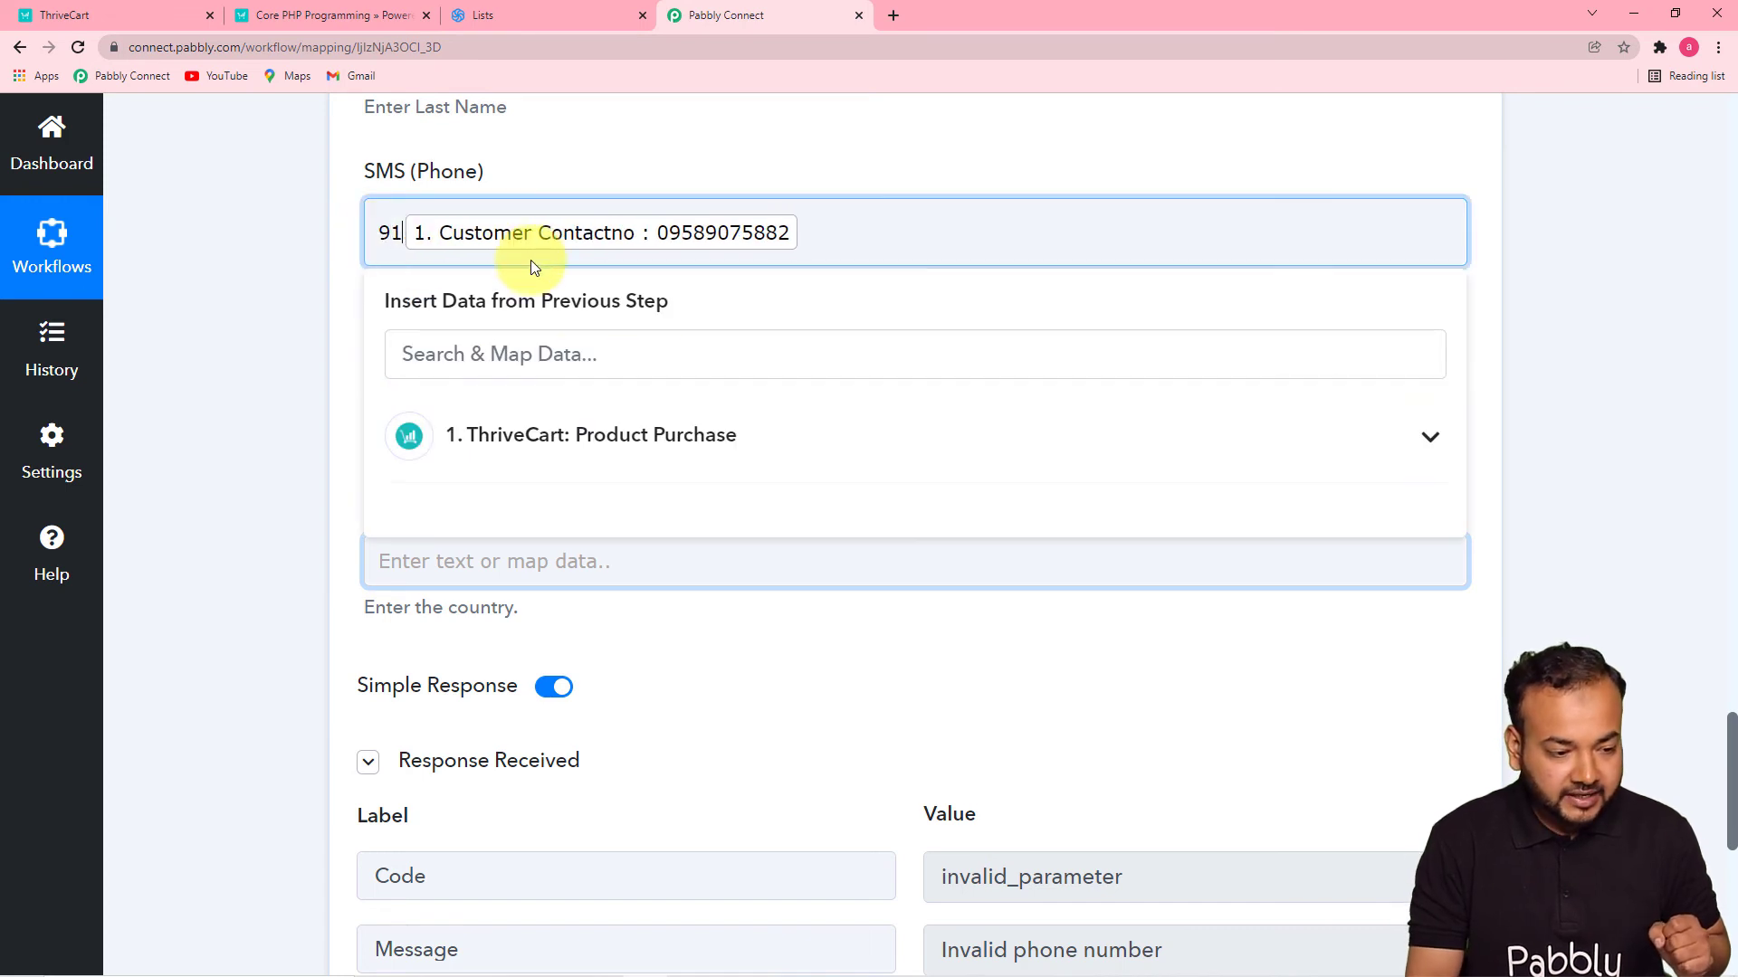
click(279, 313)
scroll(280, 313, down, 3)
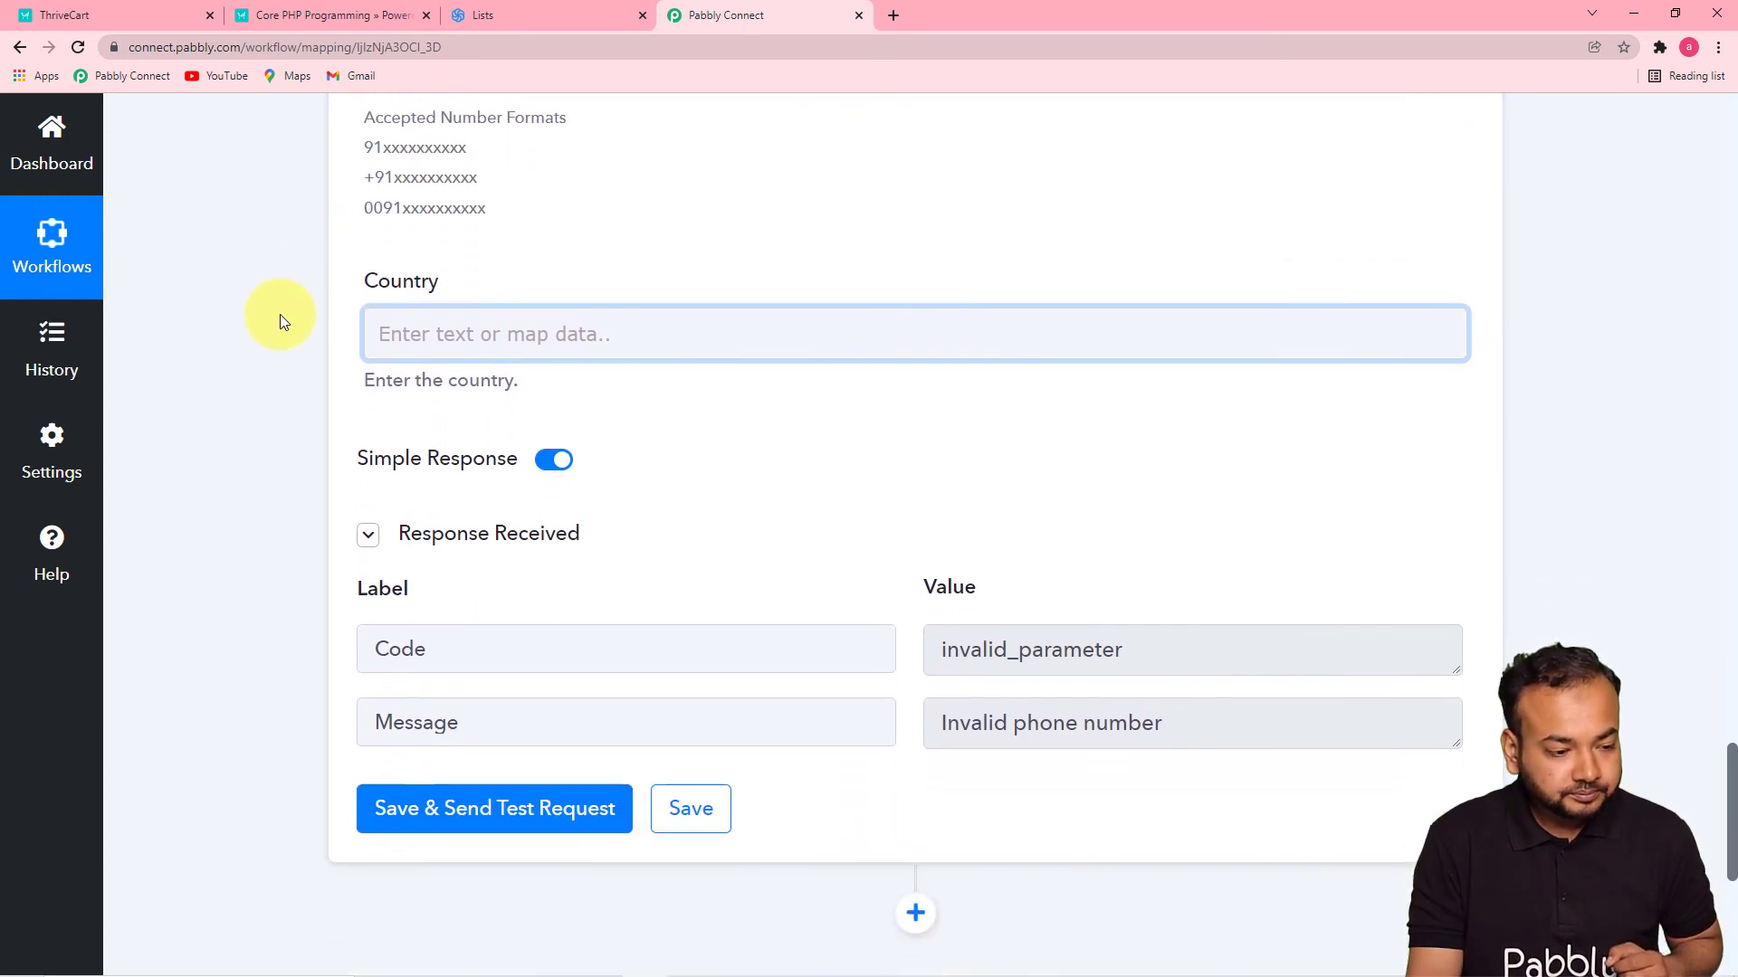
scroll(280, 313, down, 5)
click(427, 322)
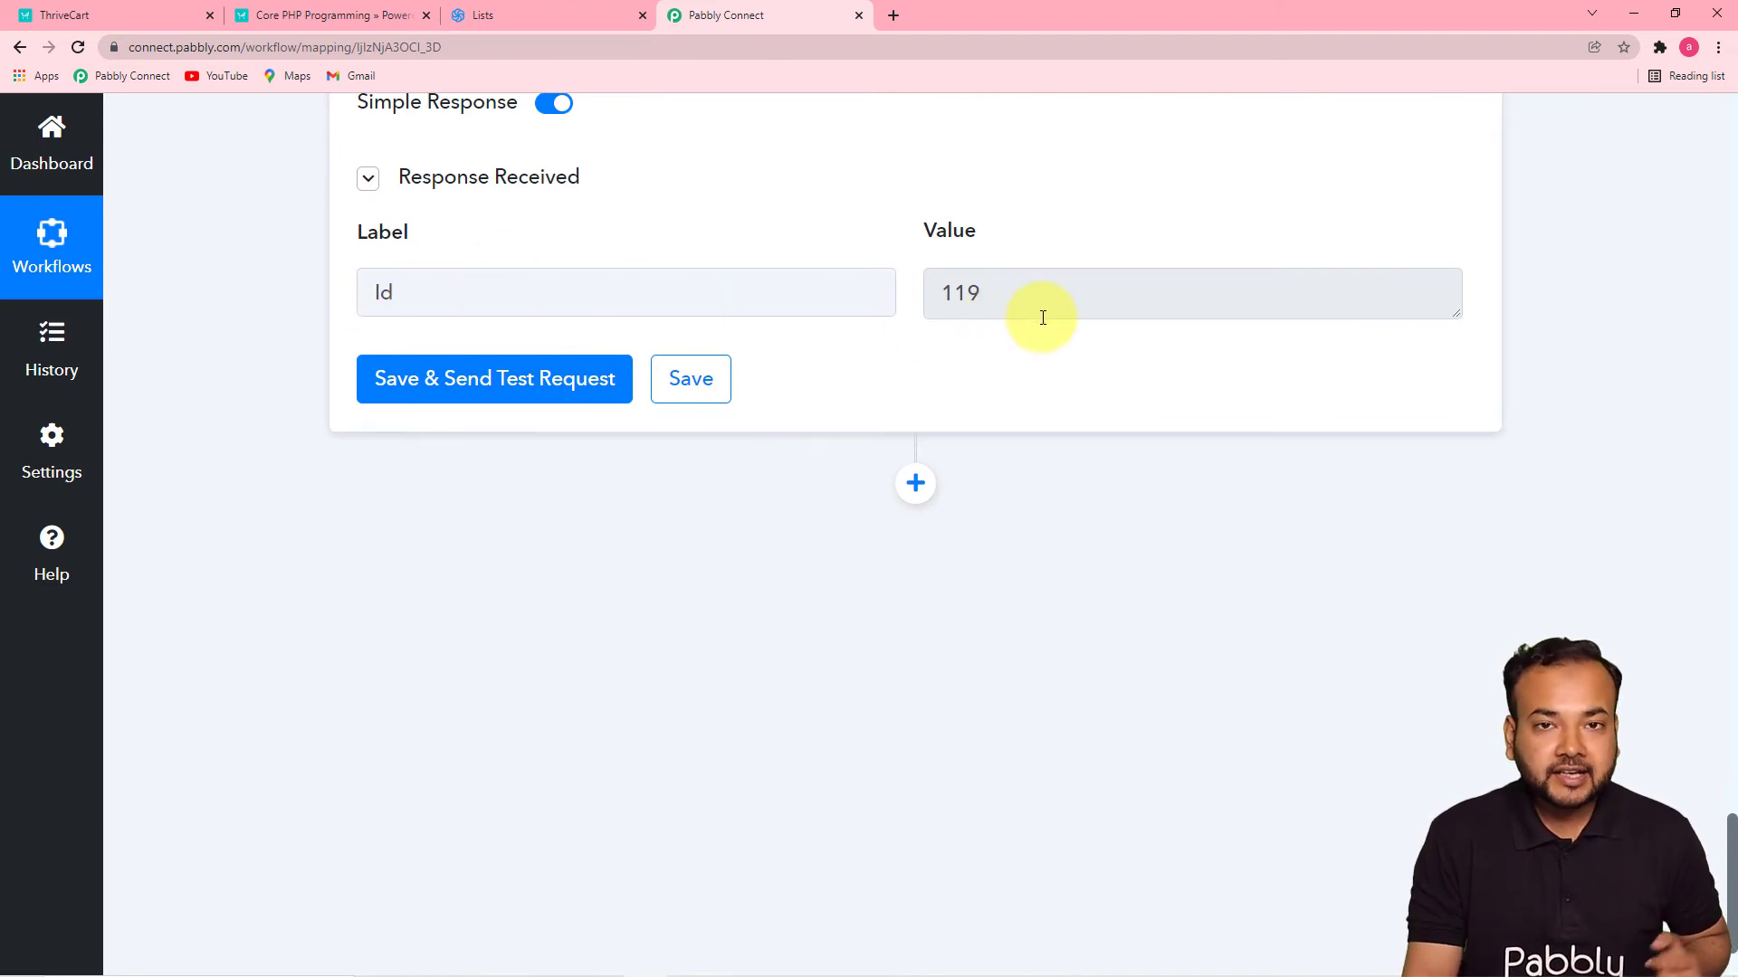
Step: Check the contacts of the Thrivecart list in Sendinblue, and return to Pabbly Connect to review the ThriveCart trigger settings
click(525, 11)
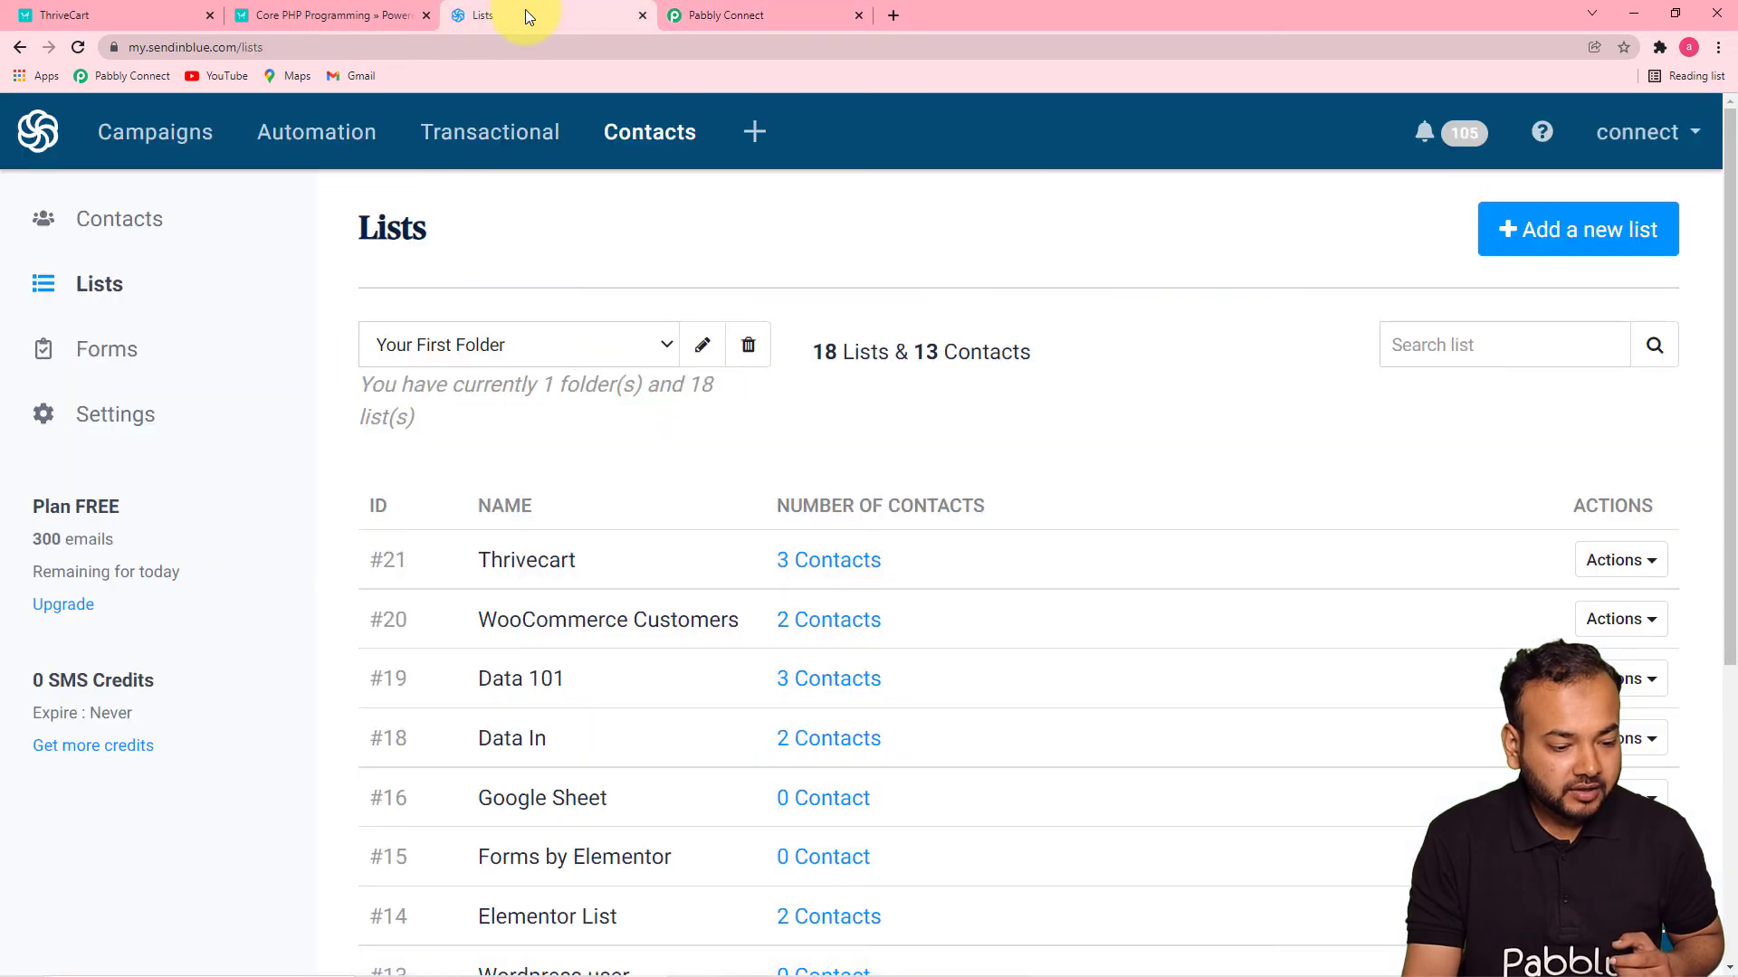
click(810, 562)
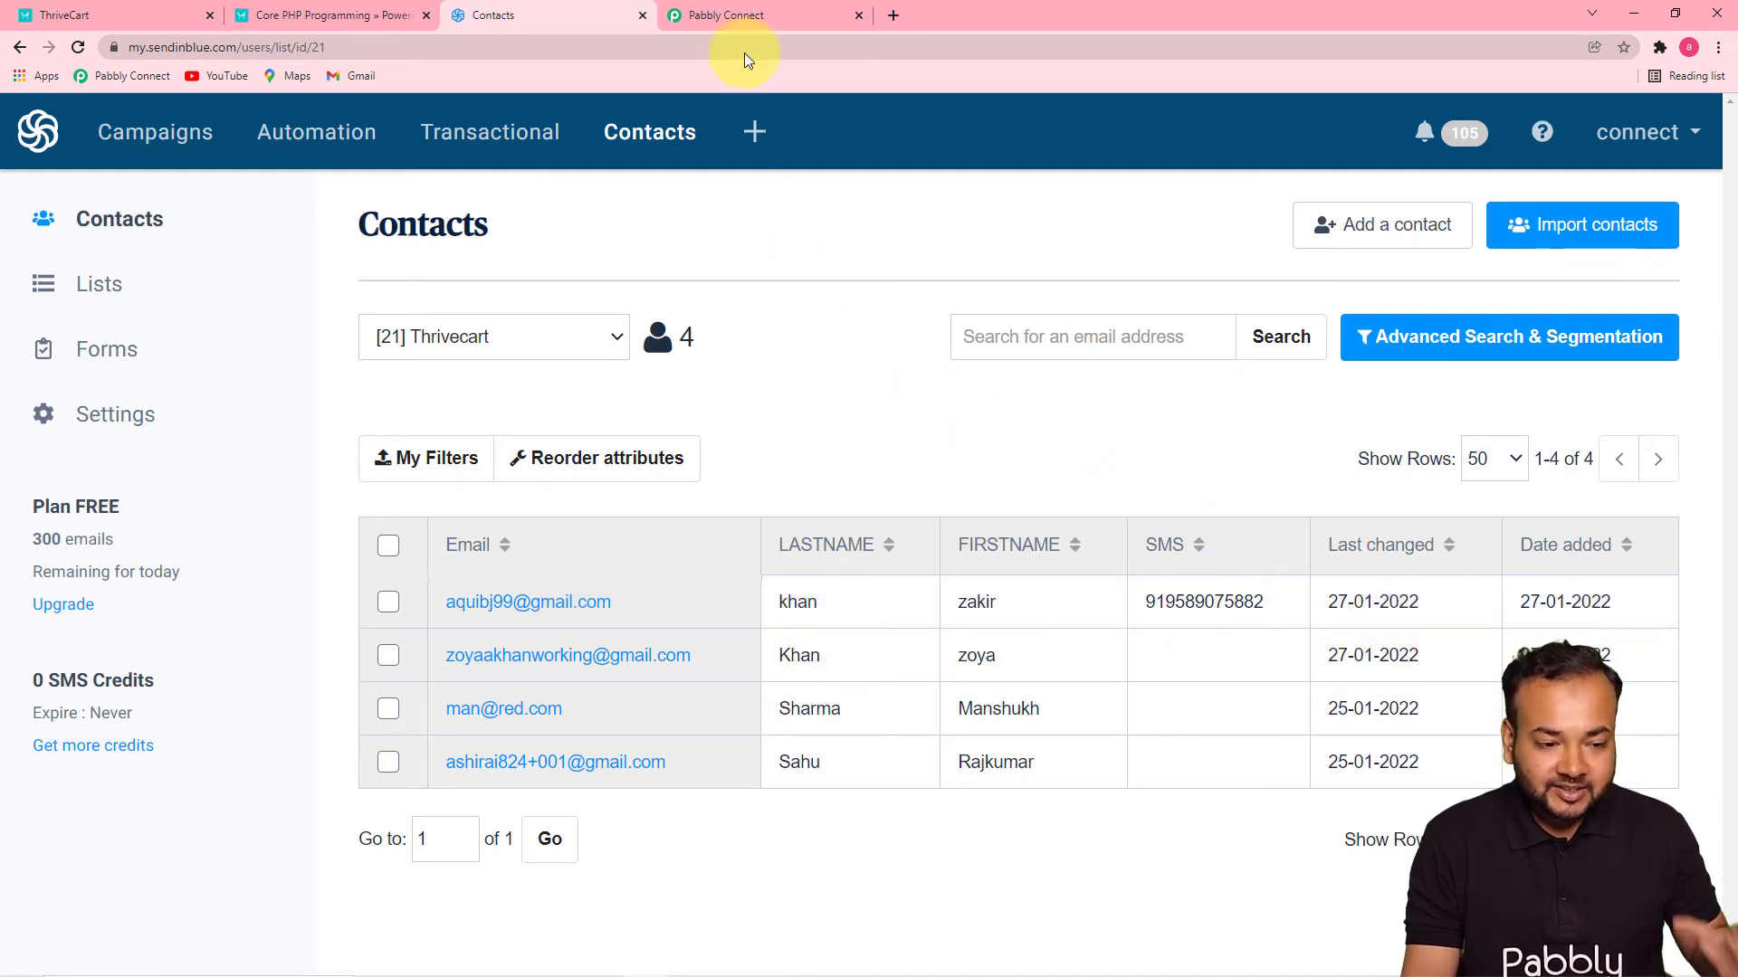
click(748, 20)
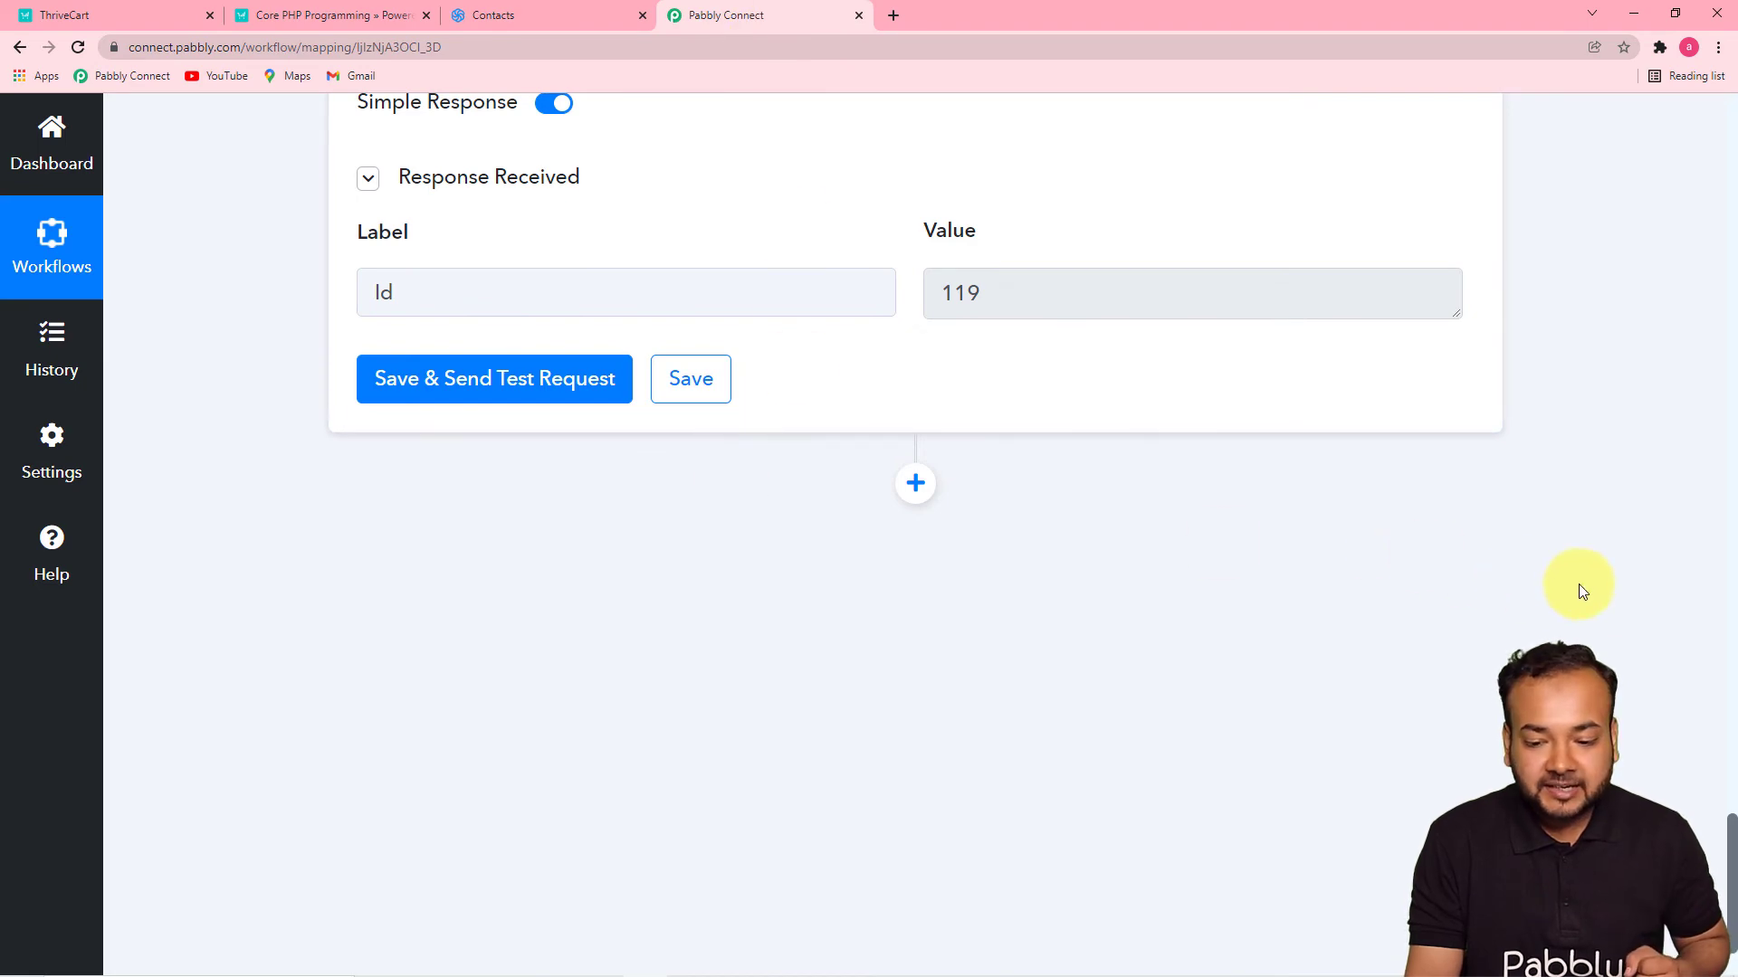
drag(1734, 856, 1697, 257)
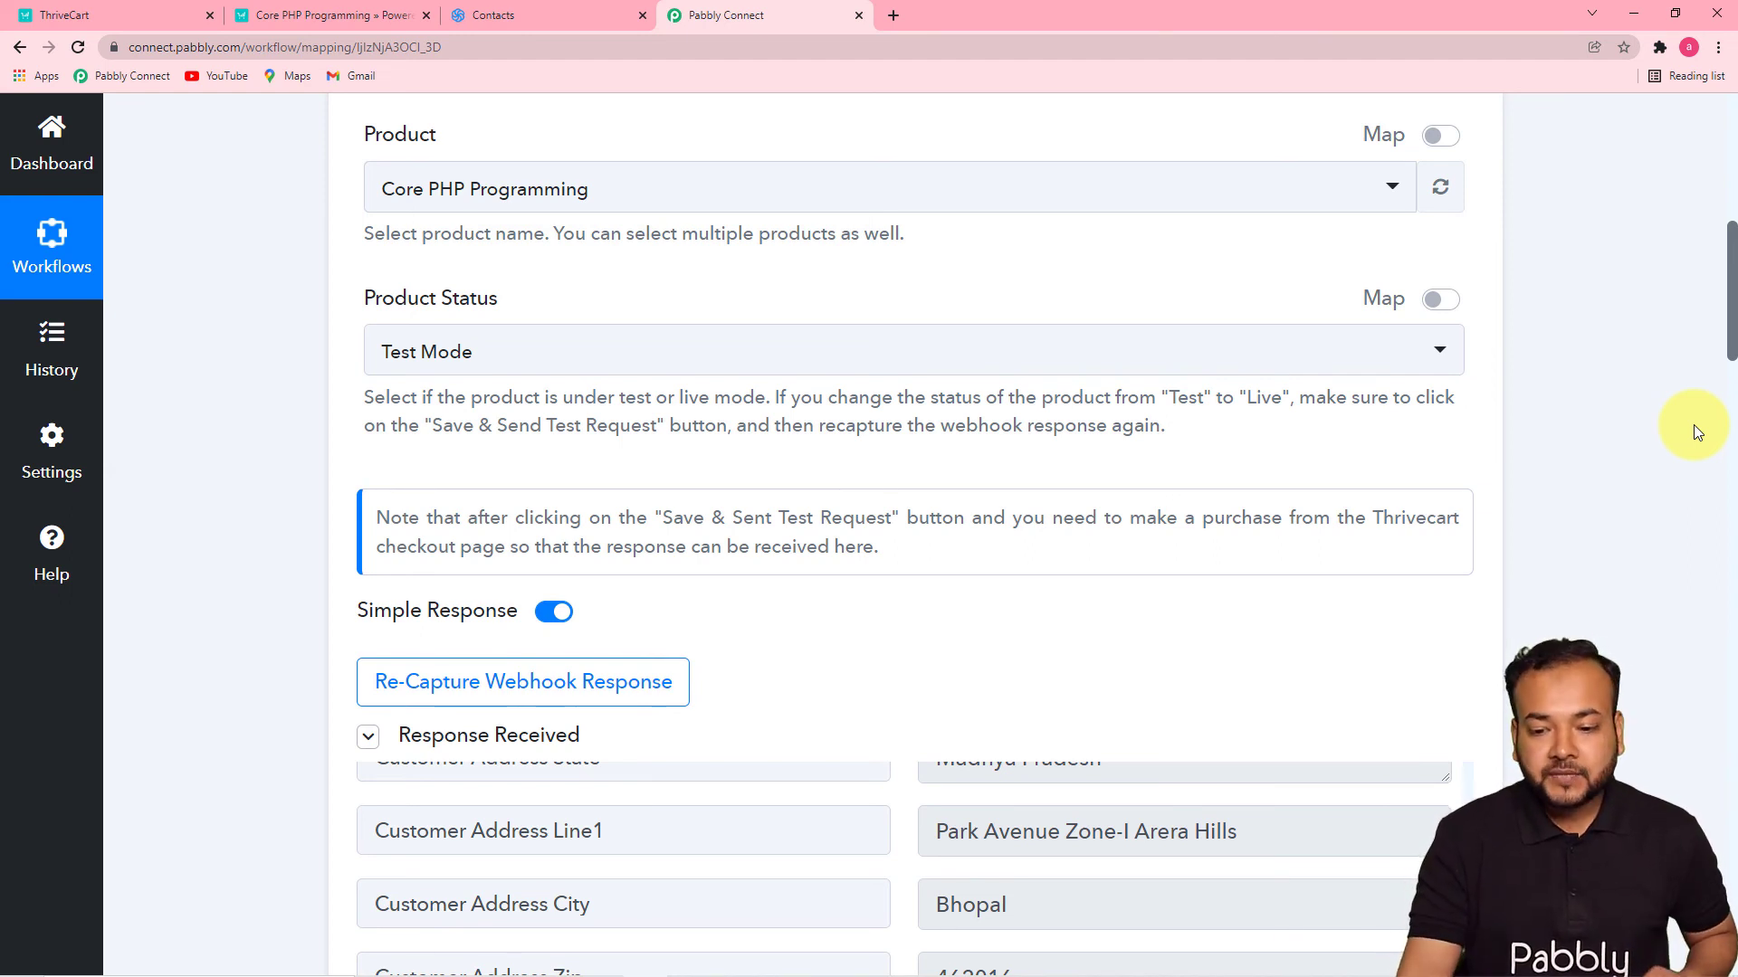
Step: Review the ThriveCart Product Purchase trigger, from its app, event and product settings through to the captured customer response
scroll(1653, 373, up, 5)
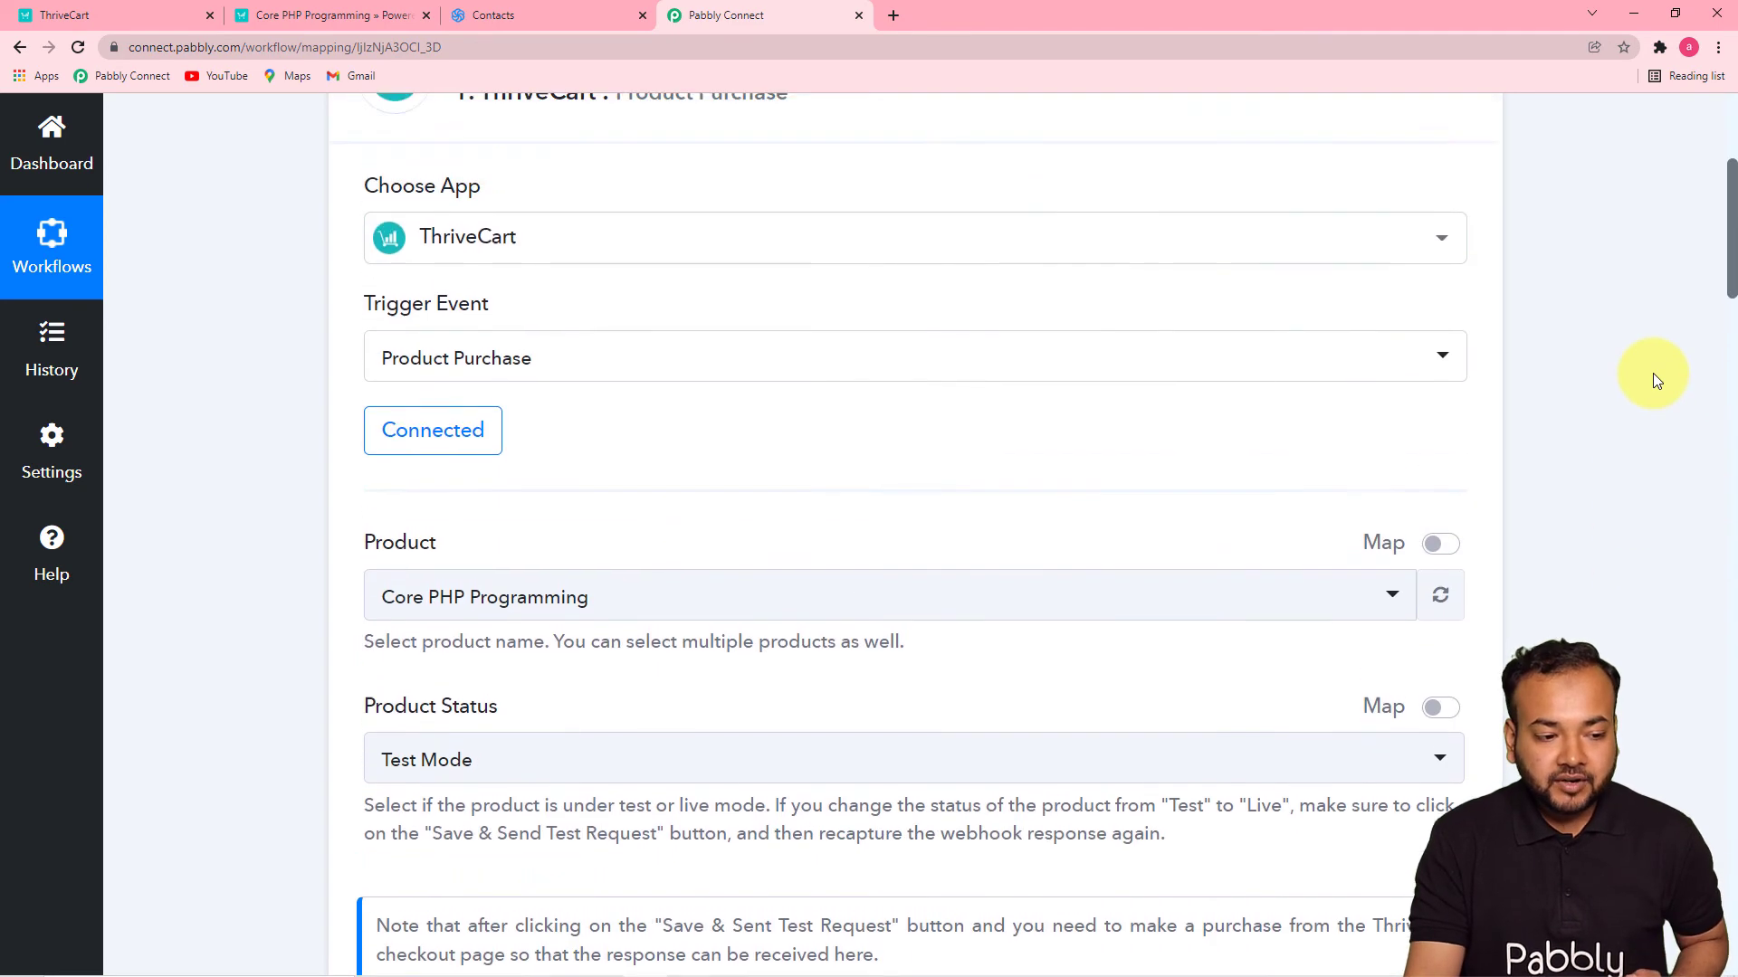
scroll(1653, 373, up, 3)
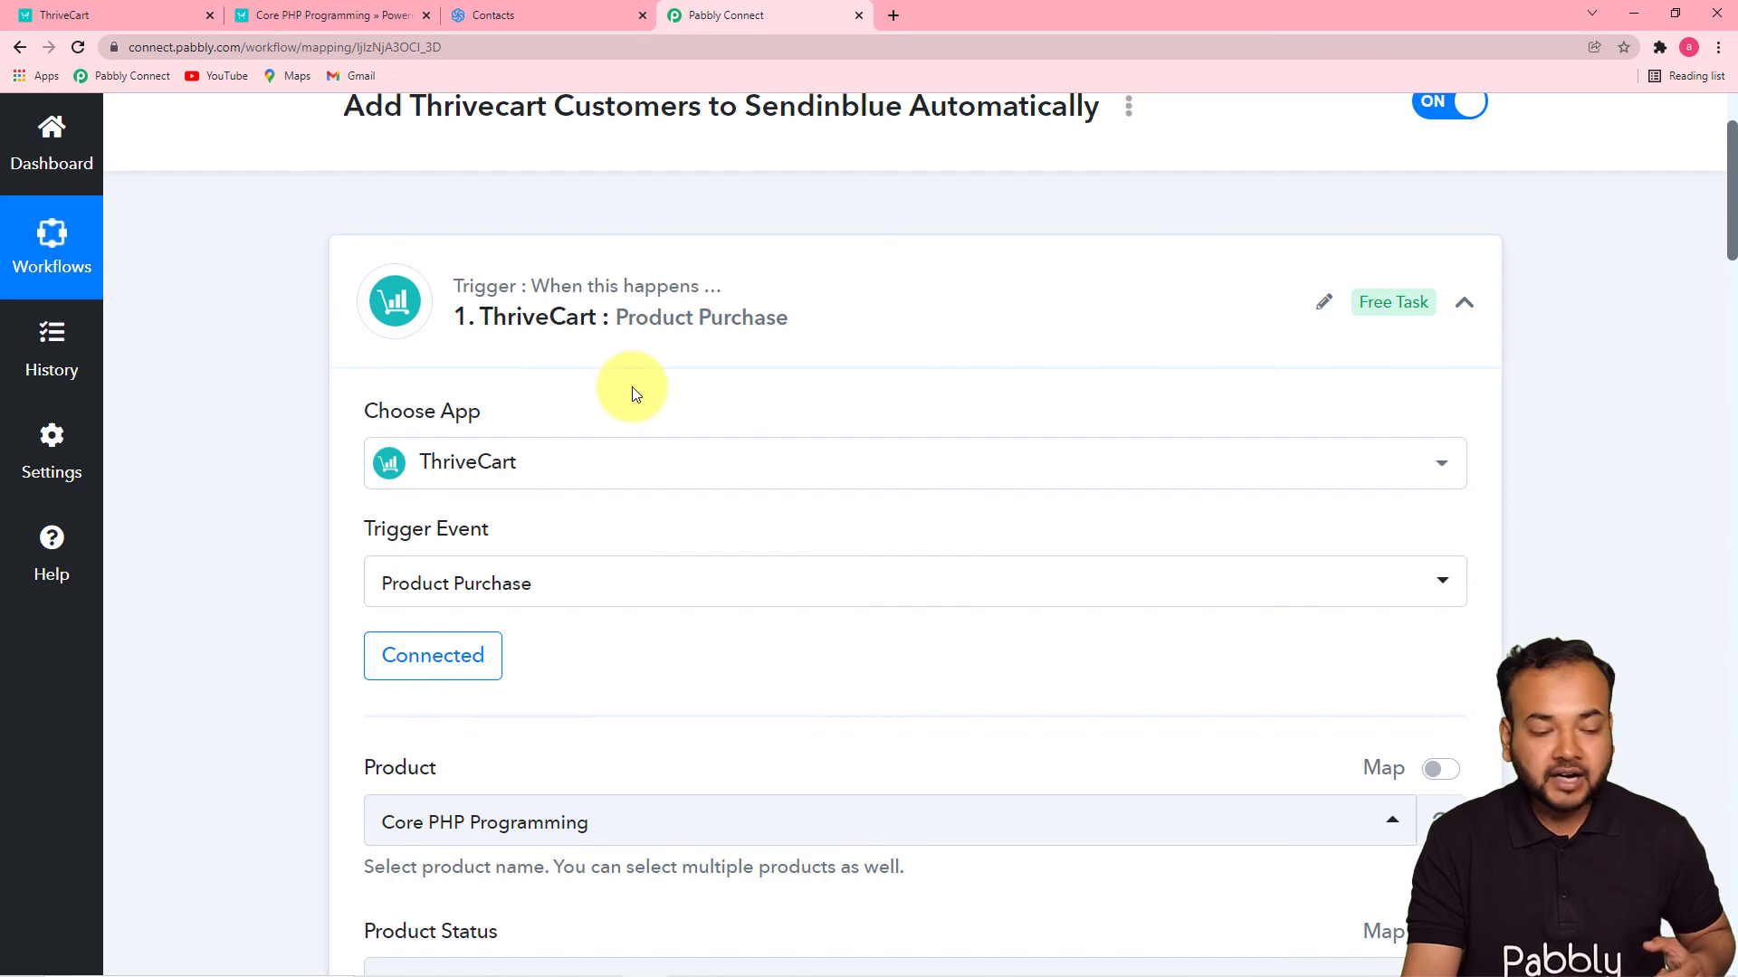
scroll(312, 450, down, 1)
scroll(299, 460, up, 1)
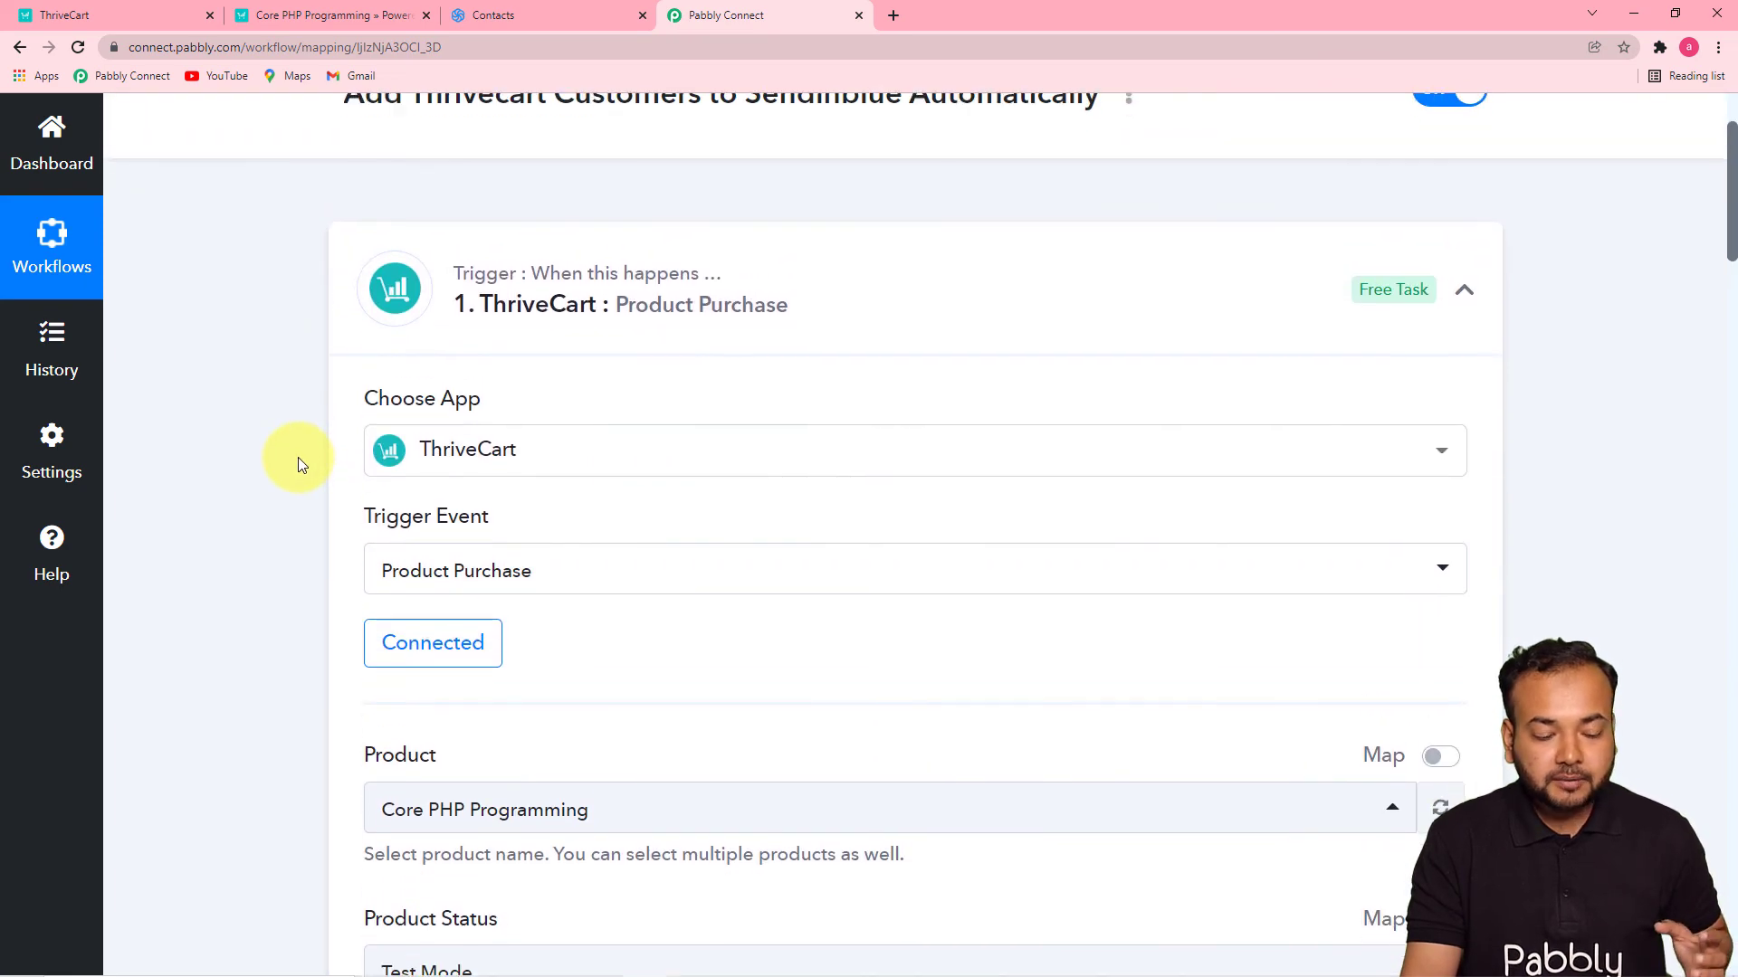
scroll(299, 460, down, 6)
scroll(299, 463, down, 4)
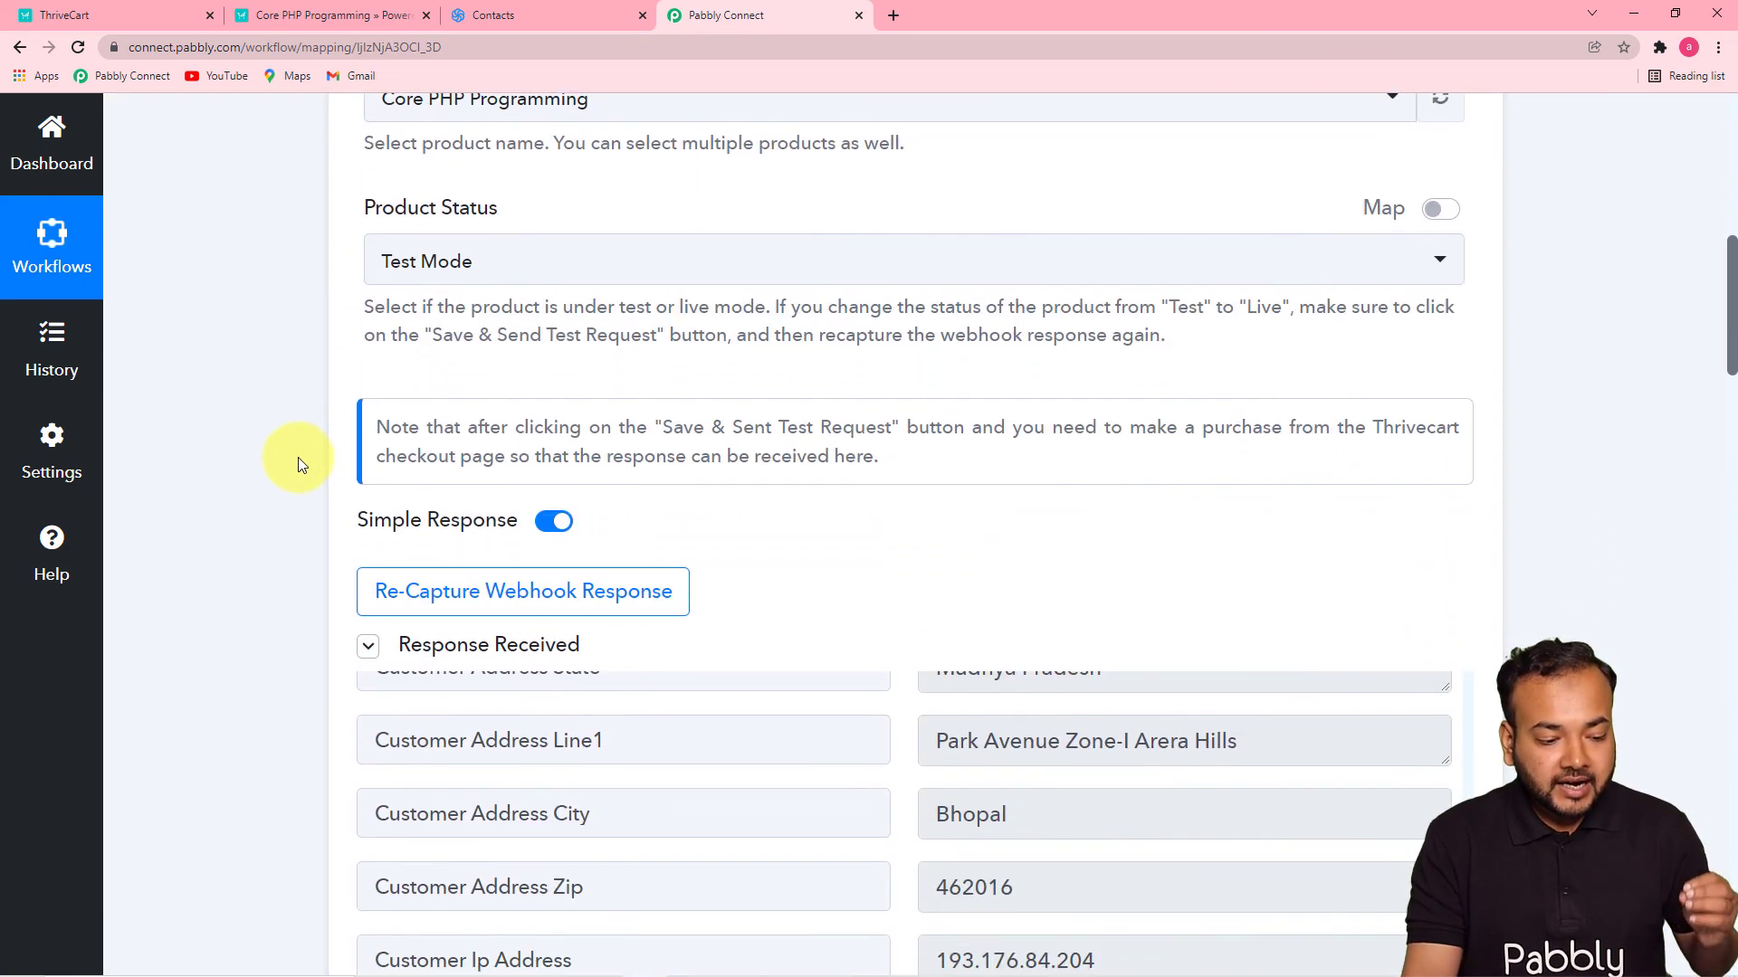
scroll(290, 465, down, 5)
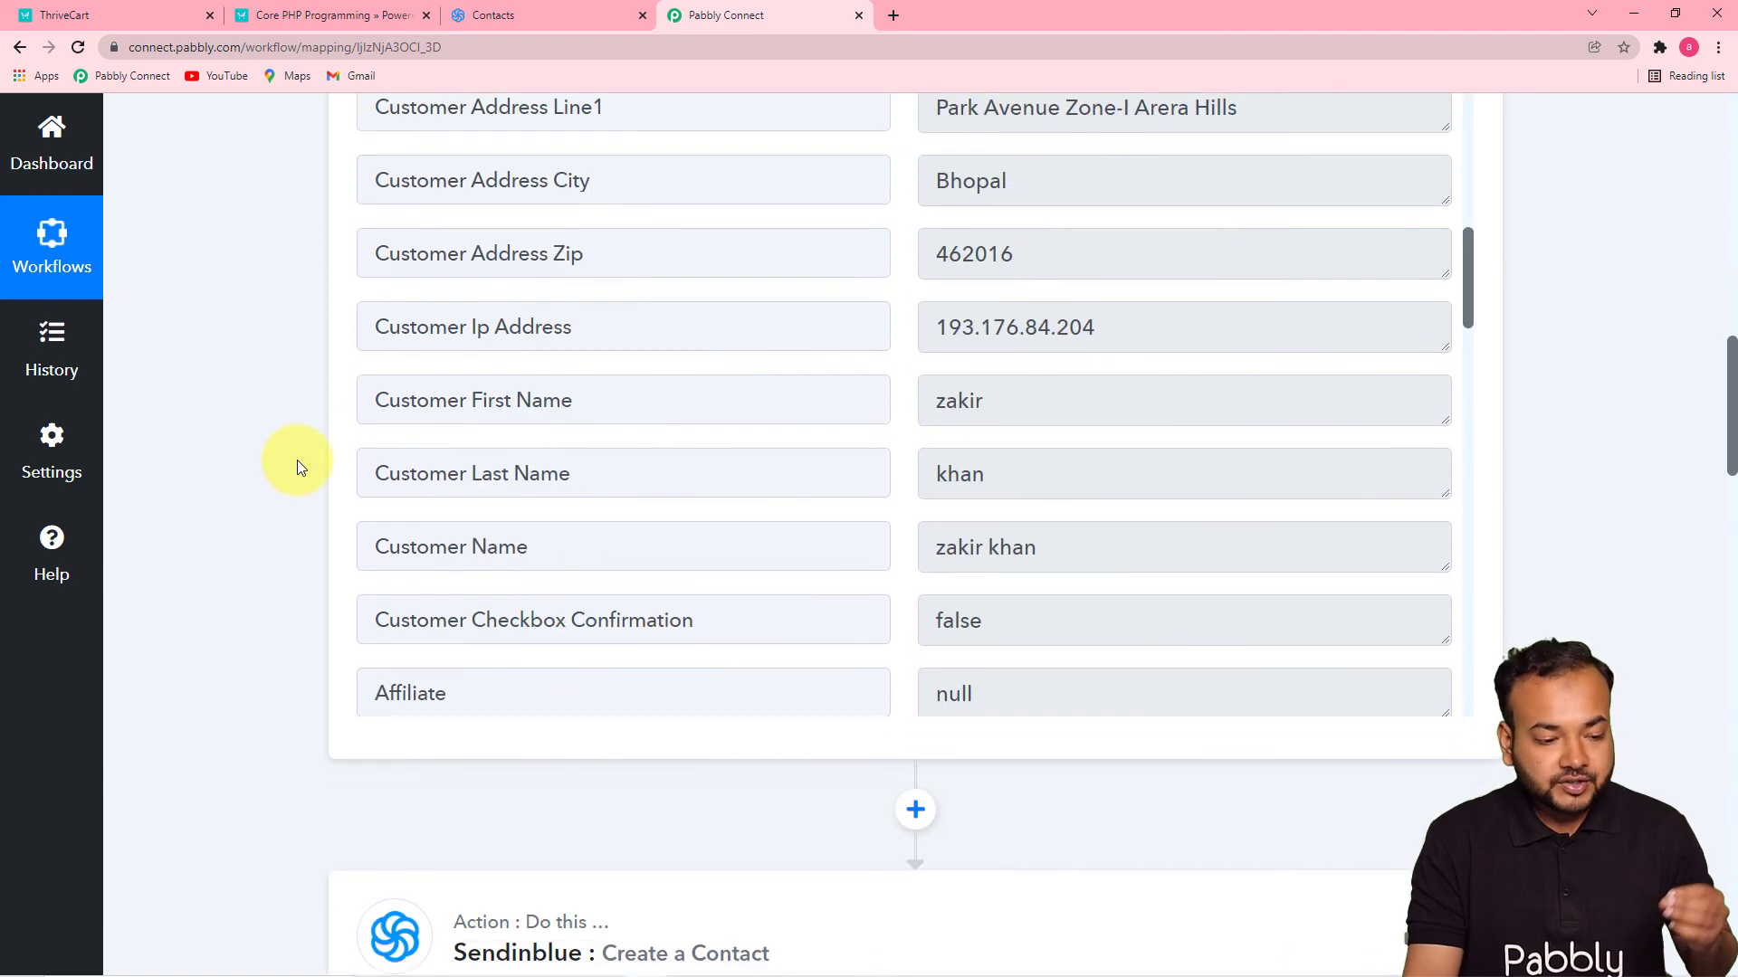
Step: Check the field mappings of the Sendinblue Create a Contact action, and save the action without sending another test request
scroll(297, 485, down, 7)
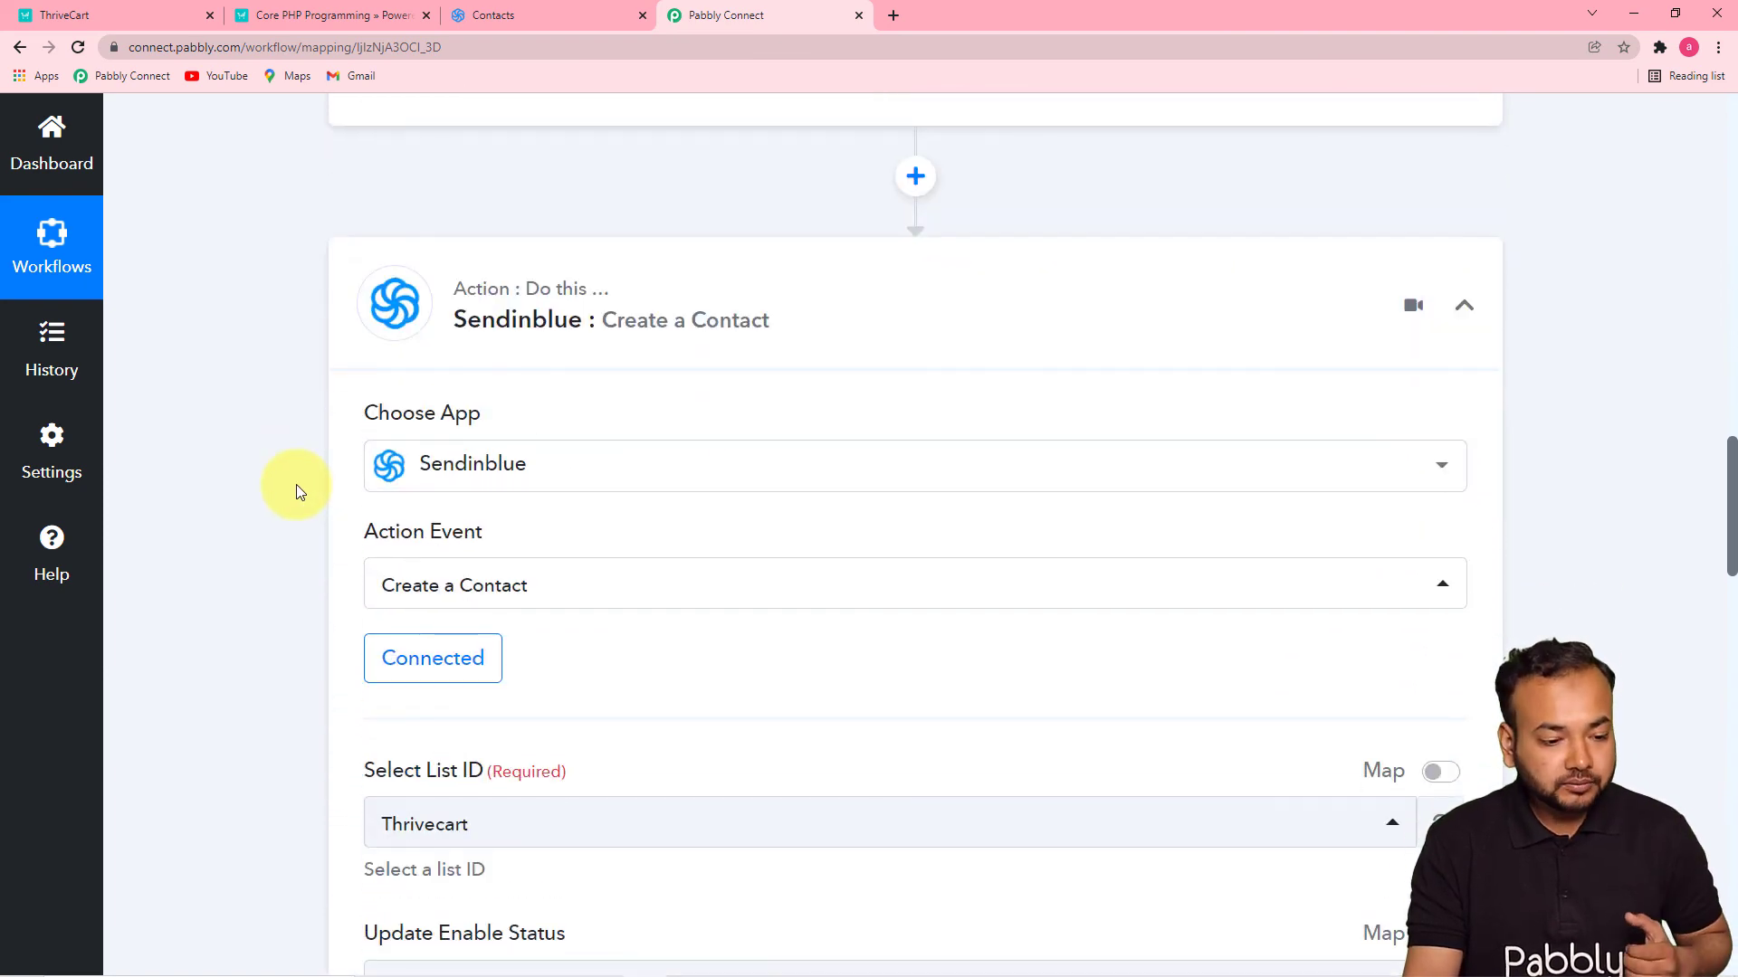
scroll(296, 485, down, 3)
scroll(297, 486, down, 8)
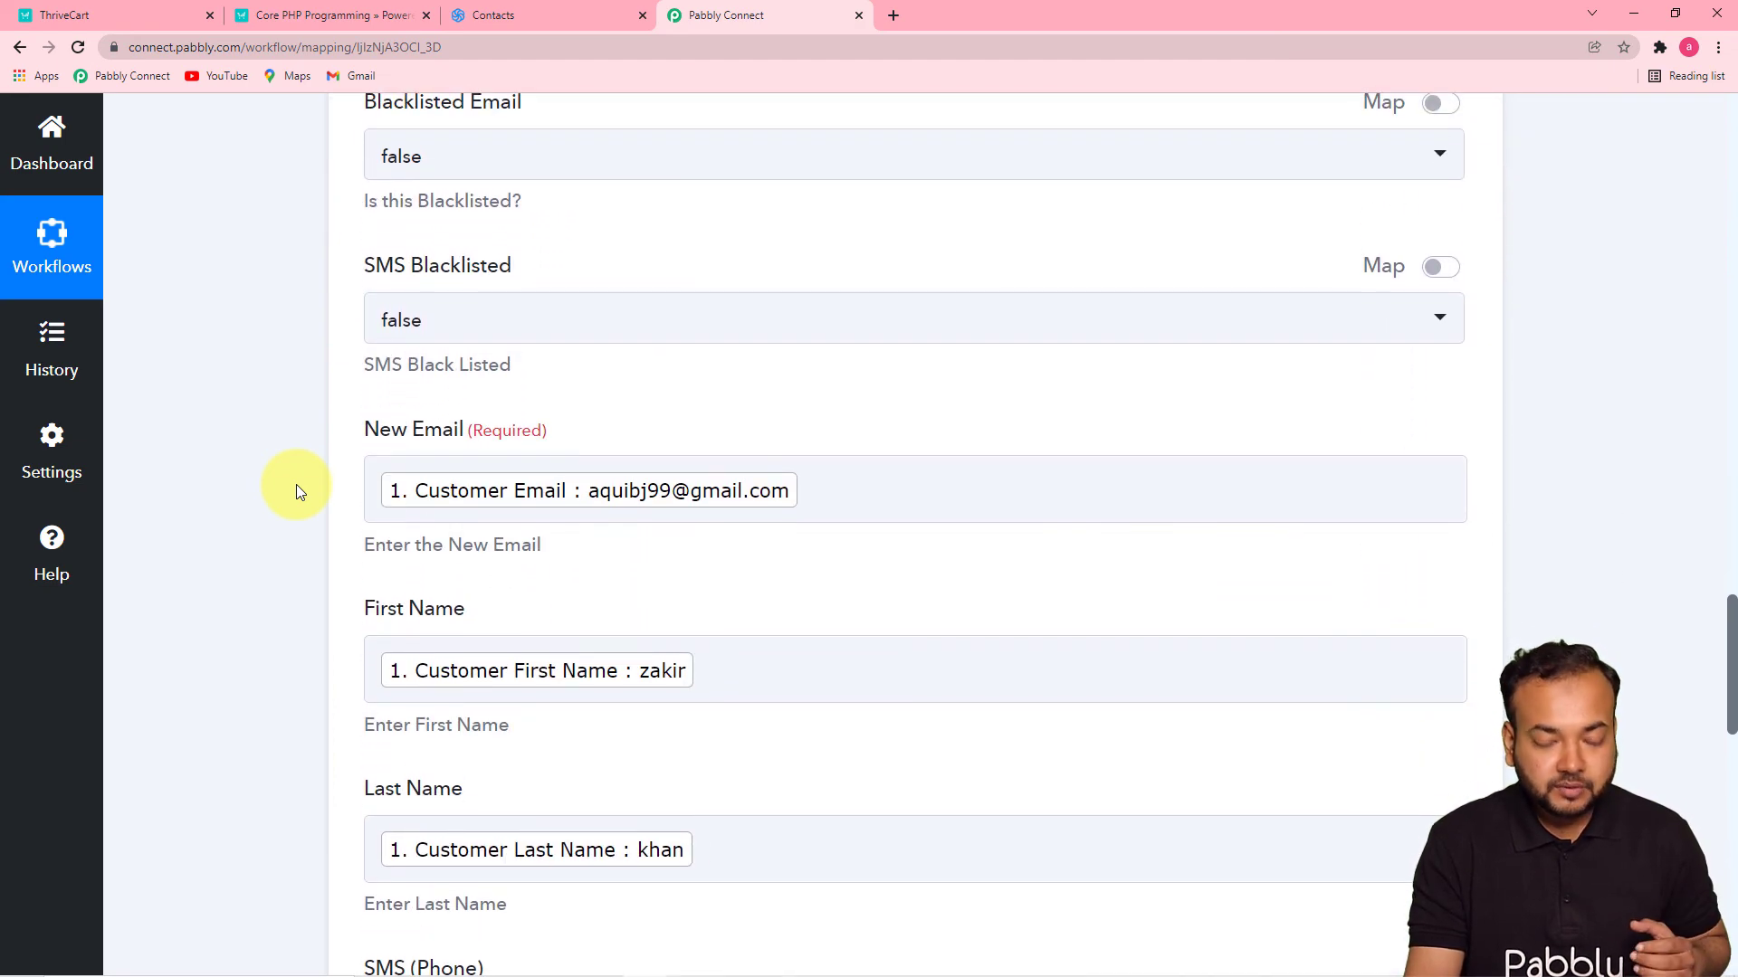
scroll(296, 486, down, 7)
scroll(296, 485, down, 7)
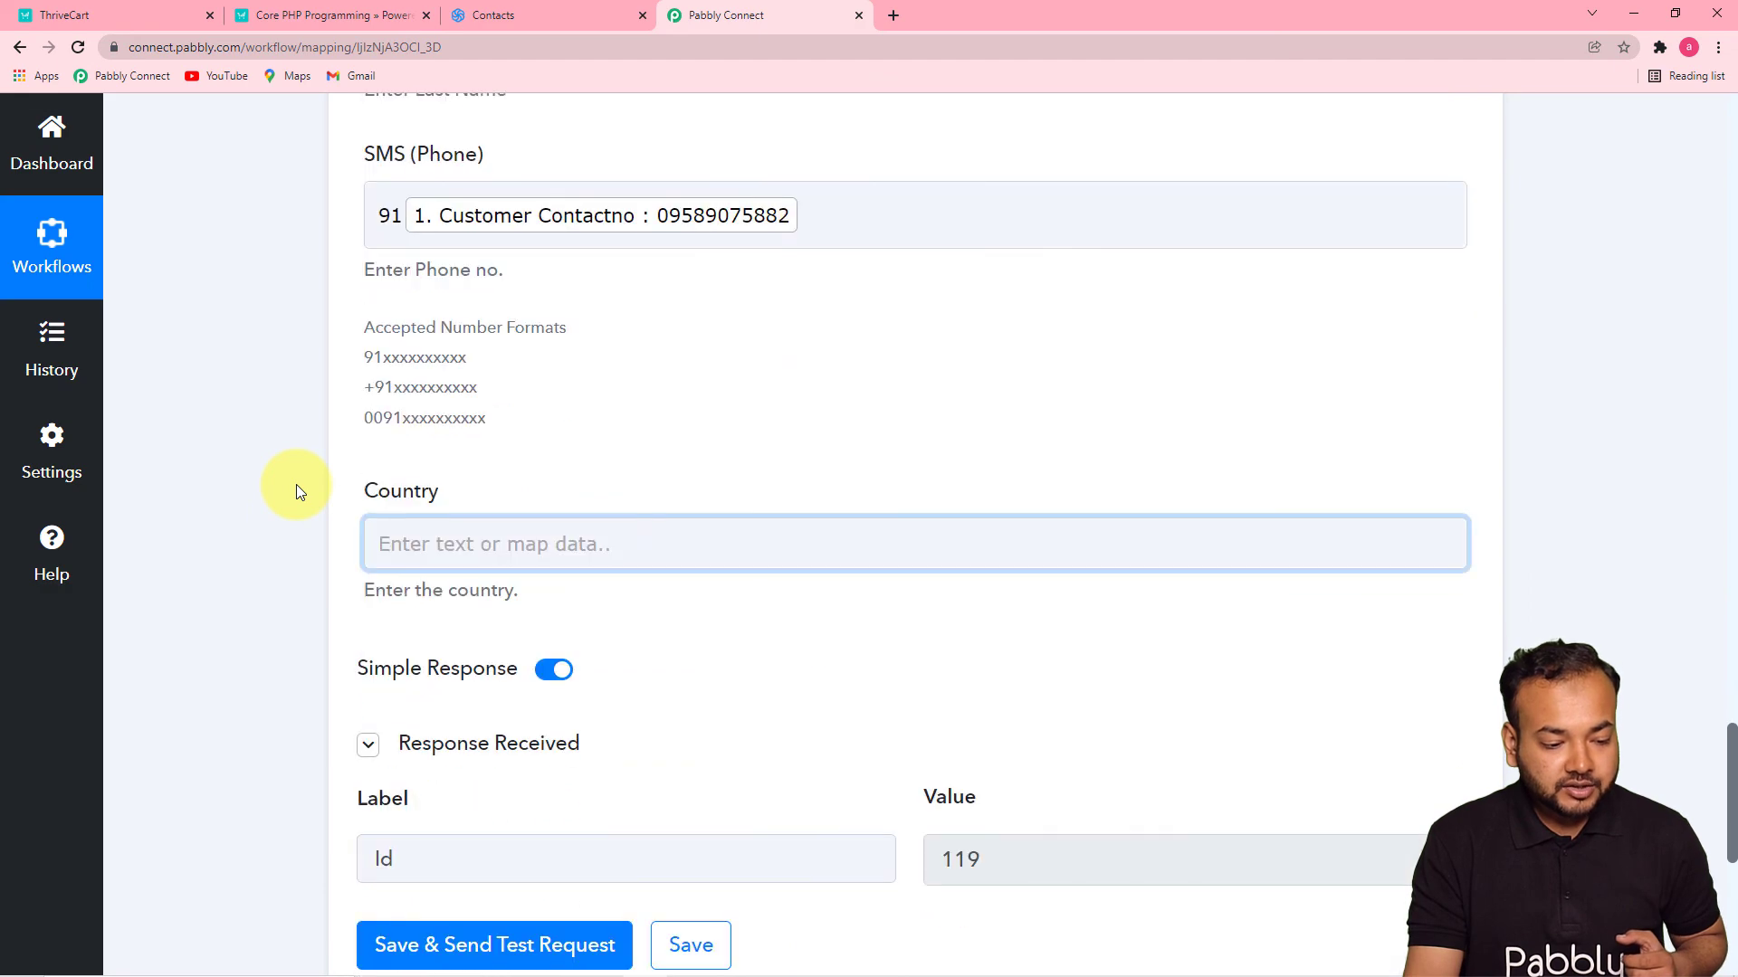
click(715, 502)
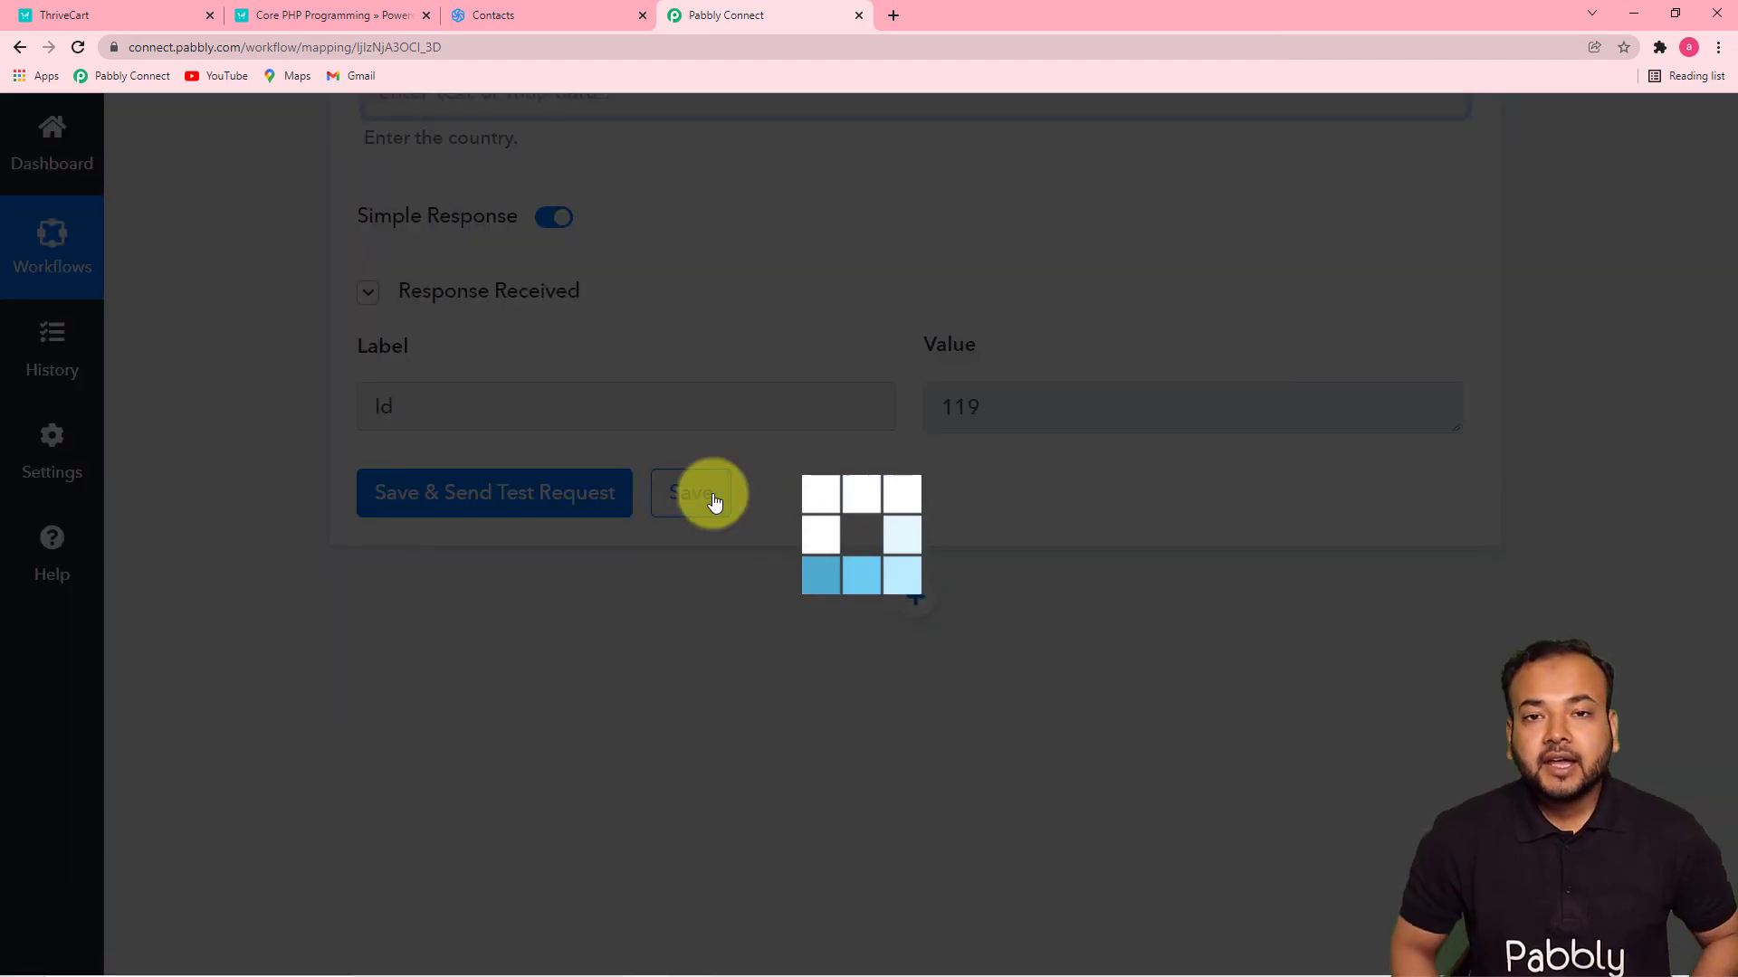